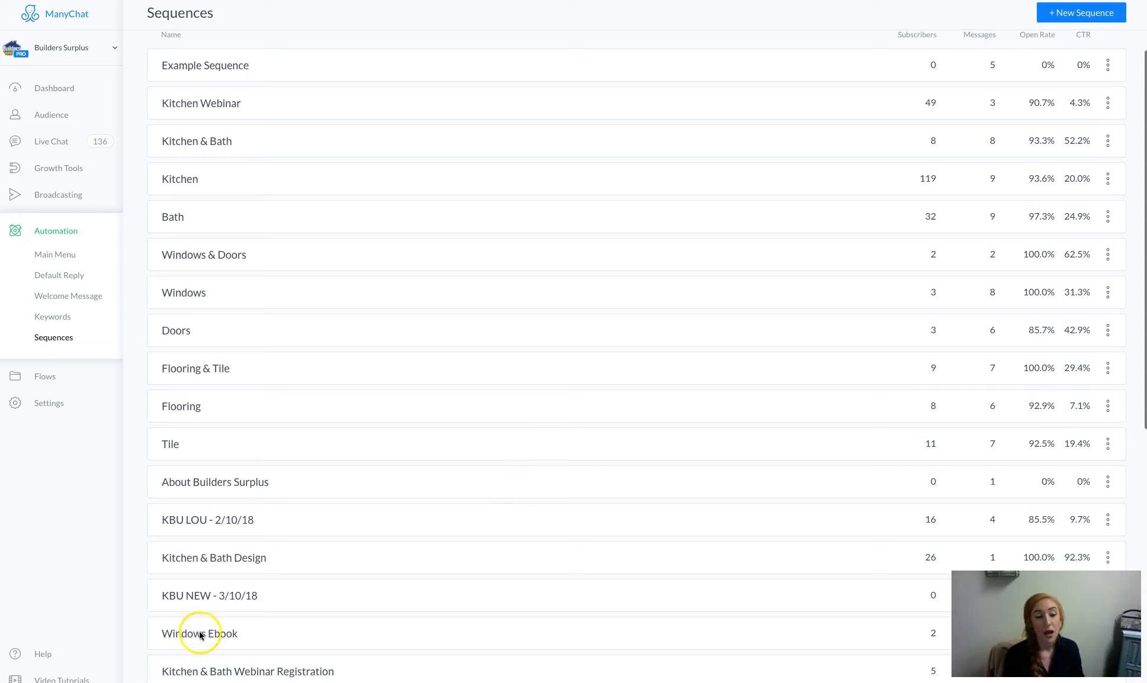
# Review the Windows Ebook sequence and the content of its Ebook Download-Facebook message
pyautogui.click(212, 635)
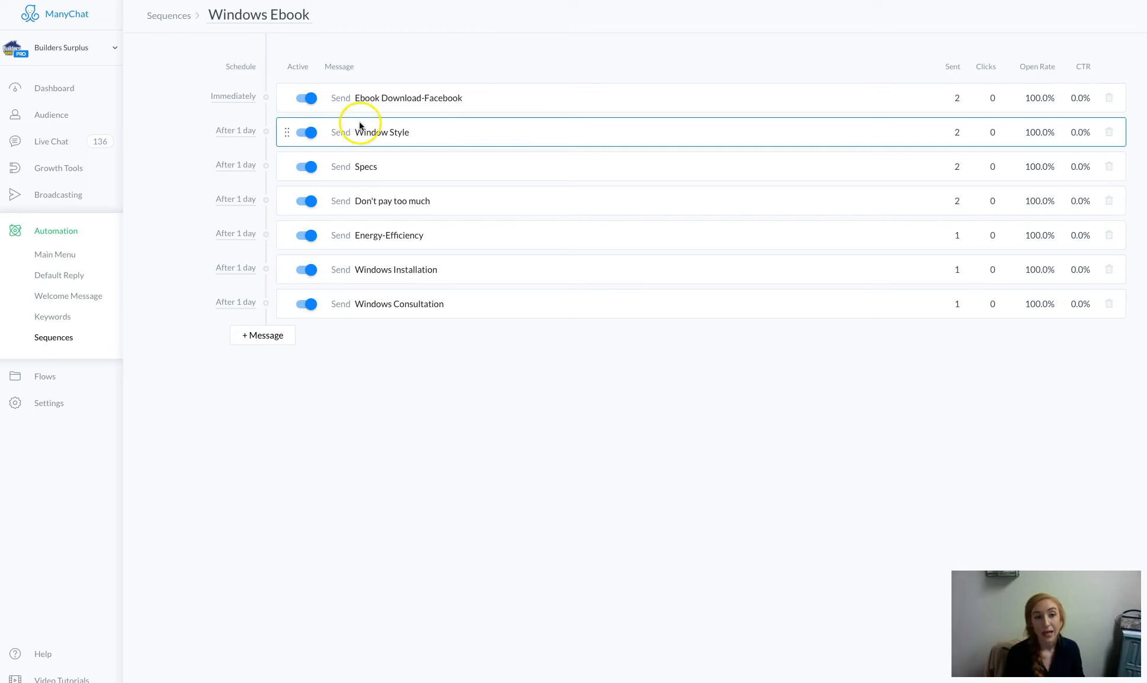
pyautogui.click(436, 99)
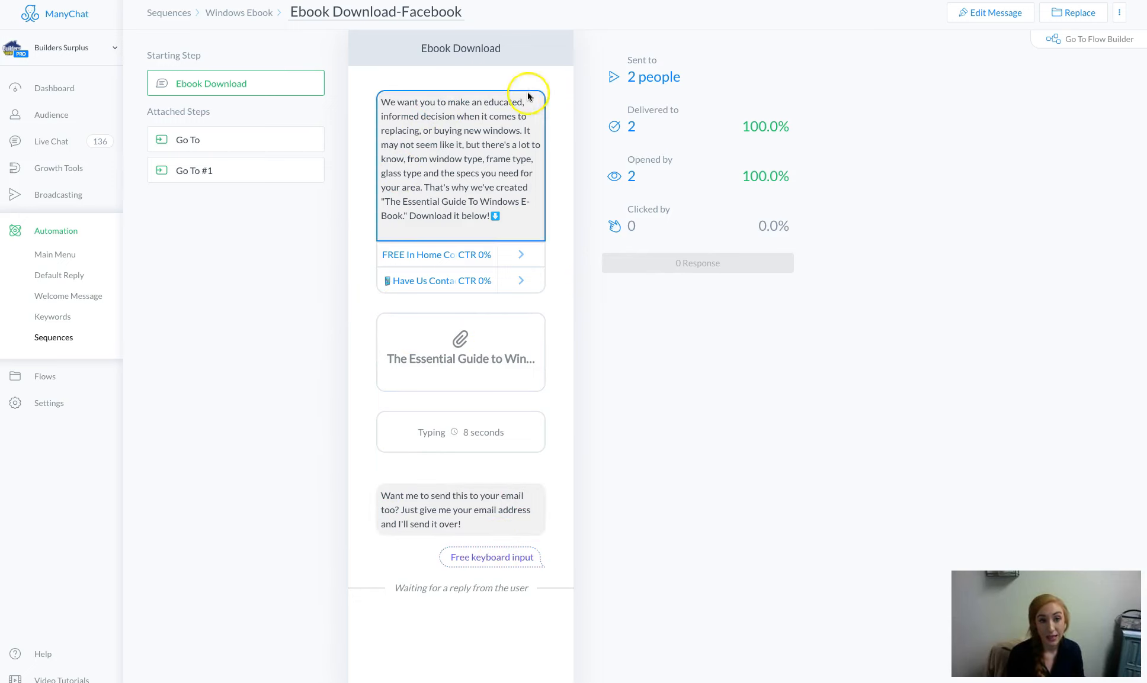
pyautogui.click(239, 13)
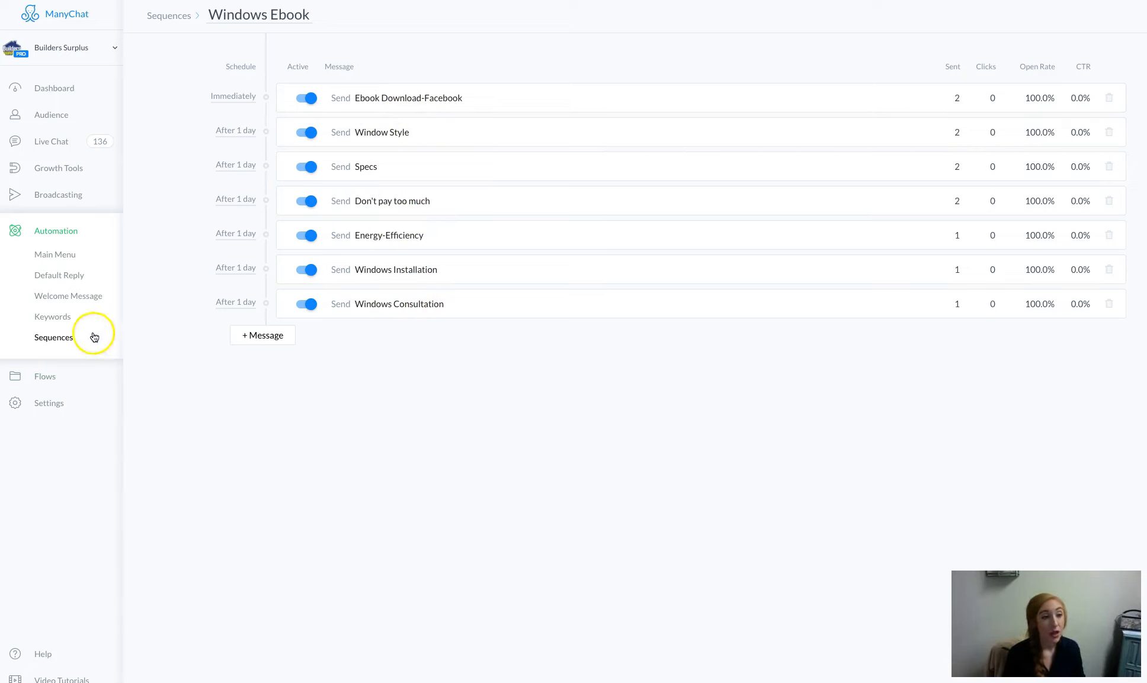
# Create a new sequence named "Website - Ebook Download"
pyautogui.click(51, 337)
pyautogui.click(1056, 18)
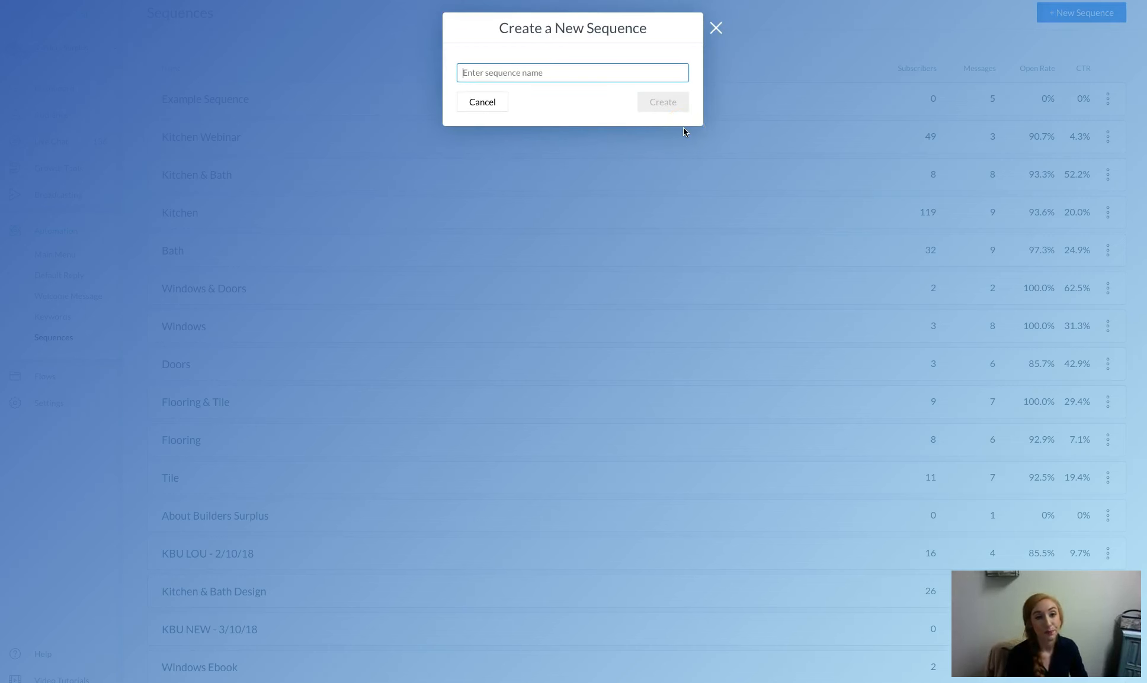
pyautogui.write('Website - Ebook Dow')
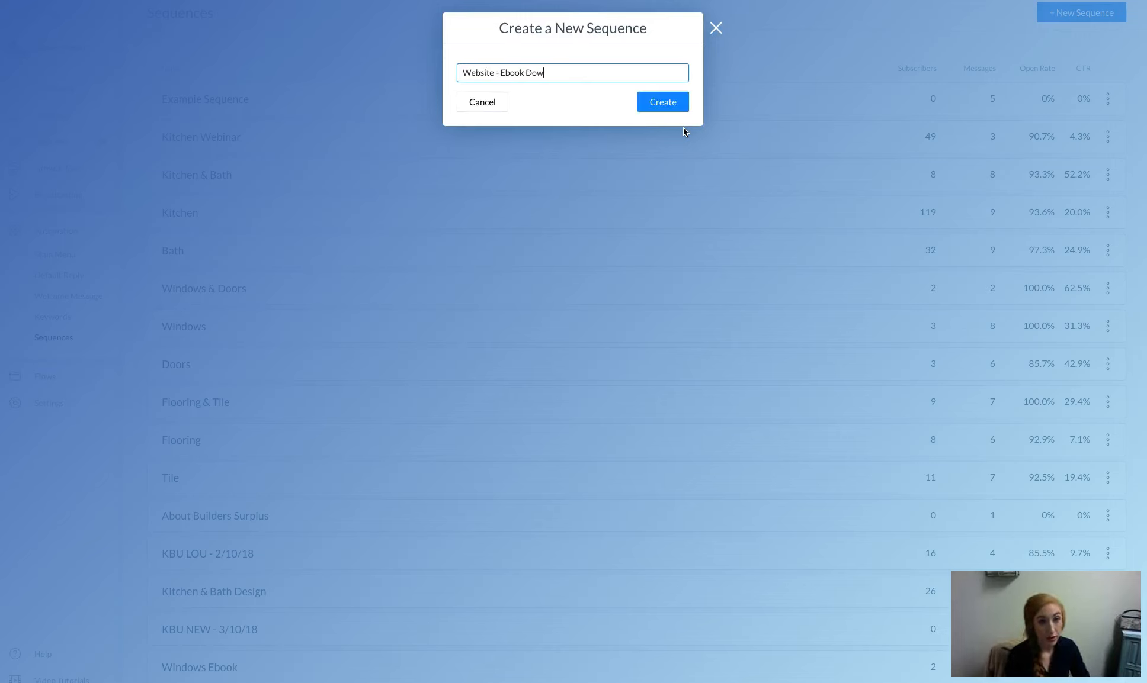
pyautogui.write('nload')
pyautogui.click(659, 102)
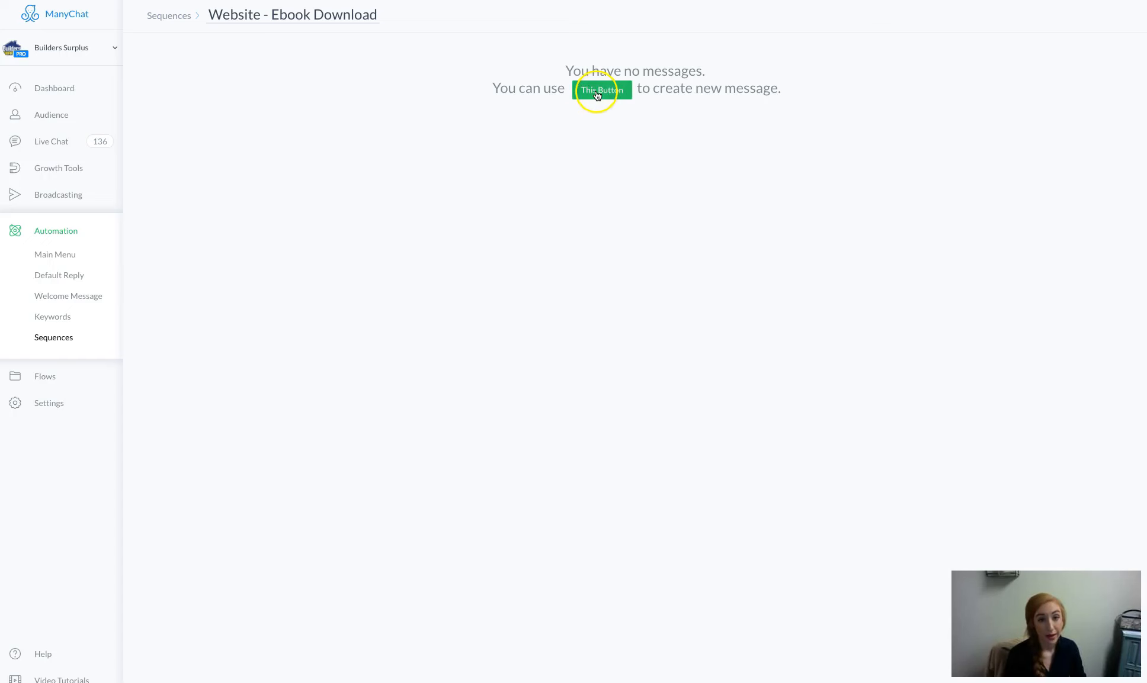
# Add two messages to the sequence and assign the existing Ebook Download flow to the first one
pyautogui.click(597, 94)
pyautogui.click(286, 134)
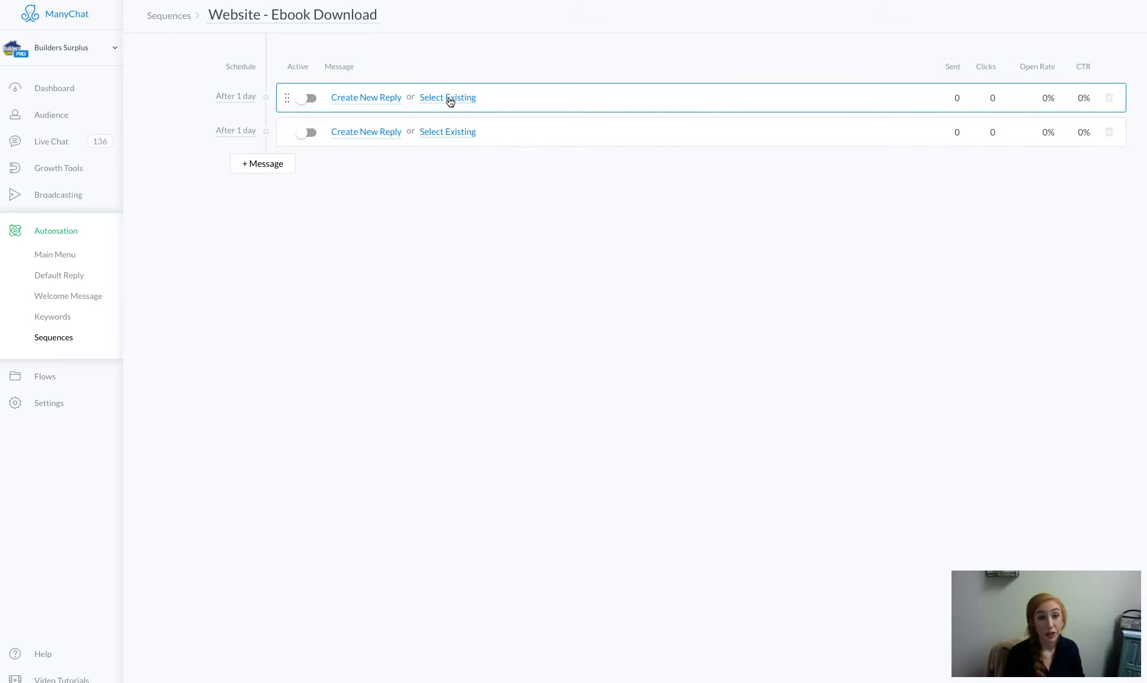
pyautogui.click(449, 102)
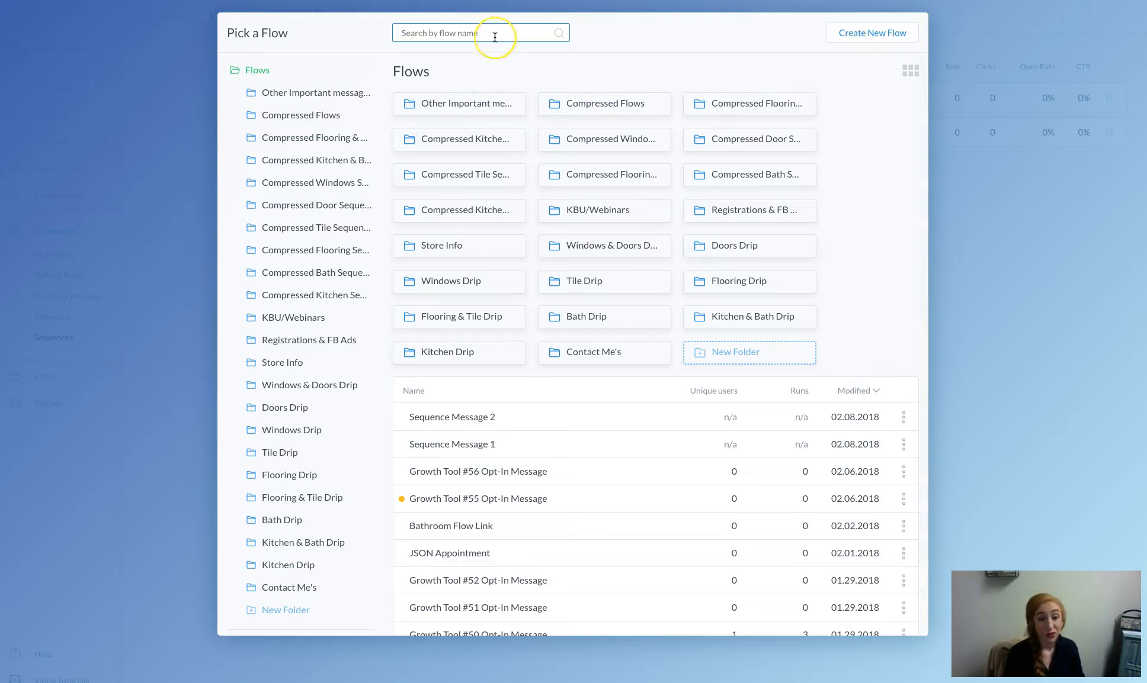
pyautogui.write('ebook')
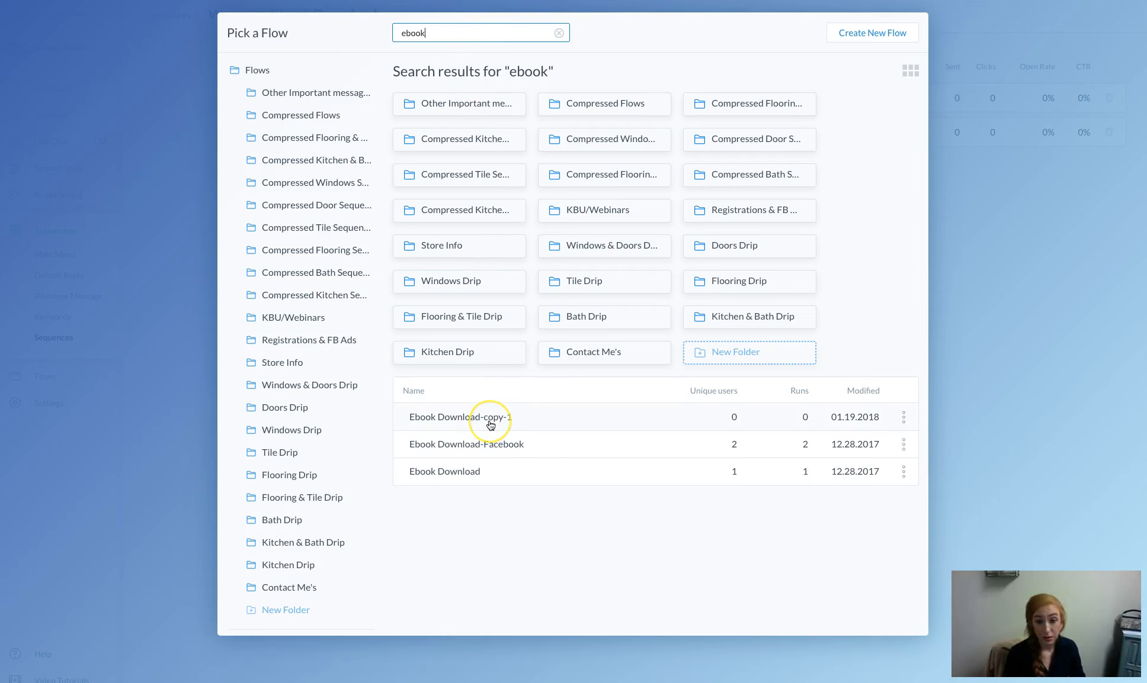
pyautogui.click(451, 472)
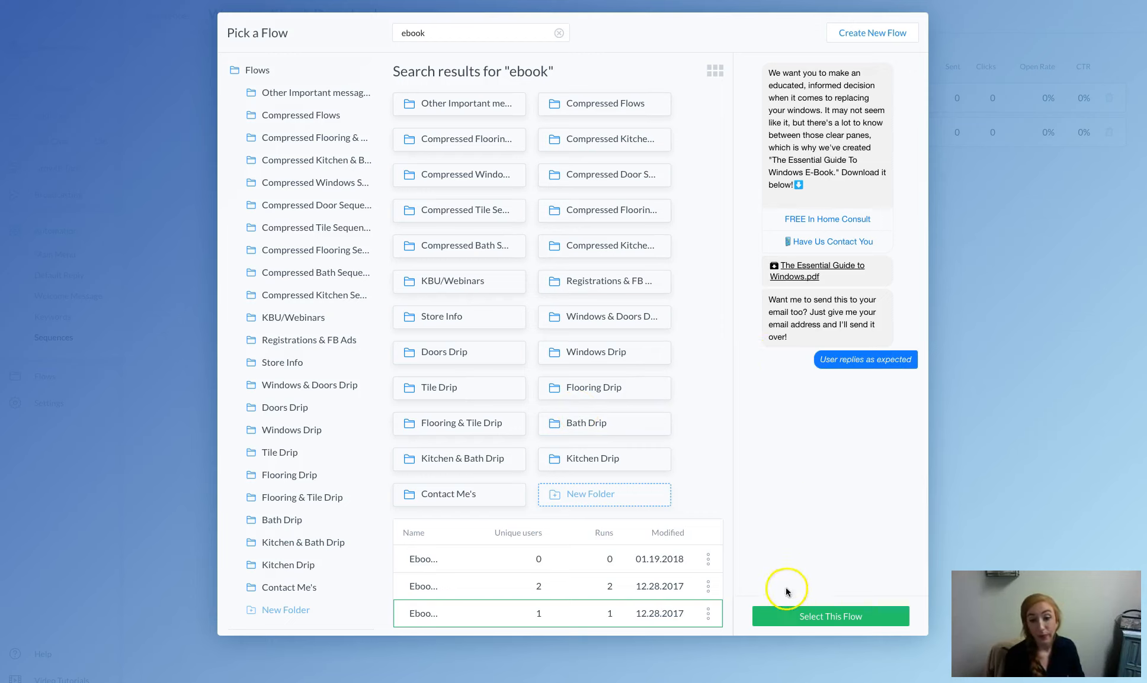
pyautogui.click(804, 618)
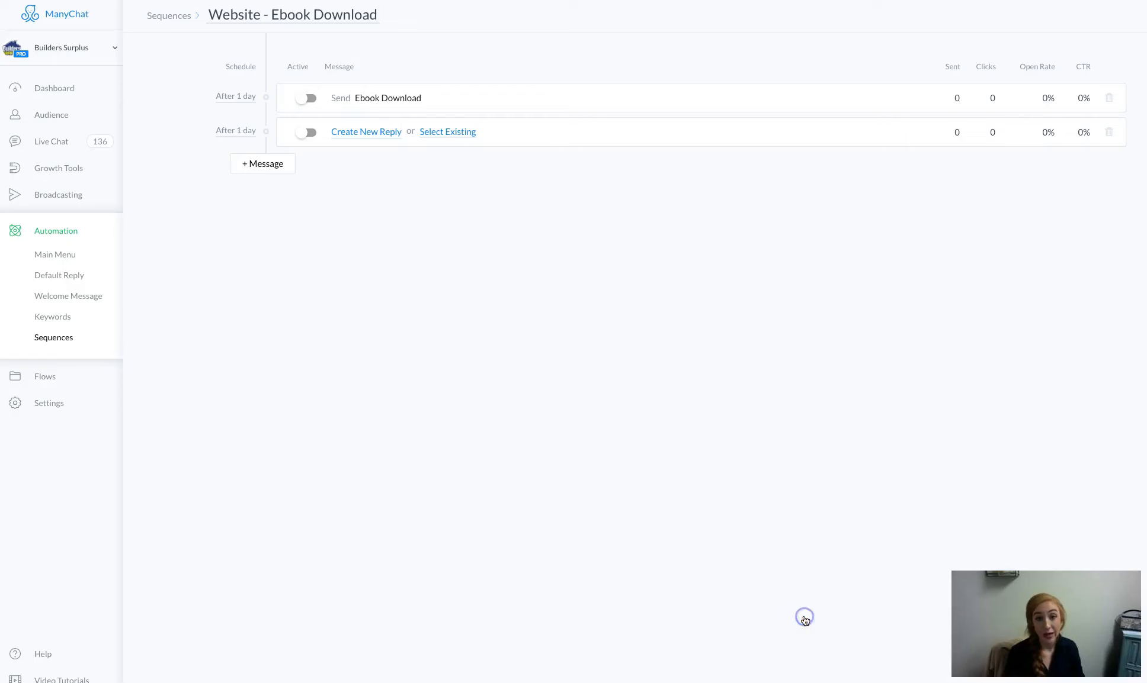
# Activate the Ebook Download message and schedule it to send immediately after subscription
pyautogui.click(306, 101)
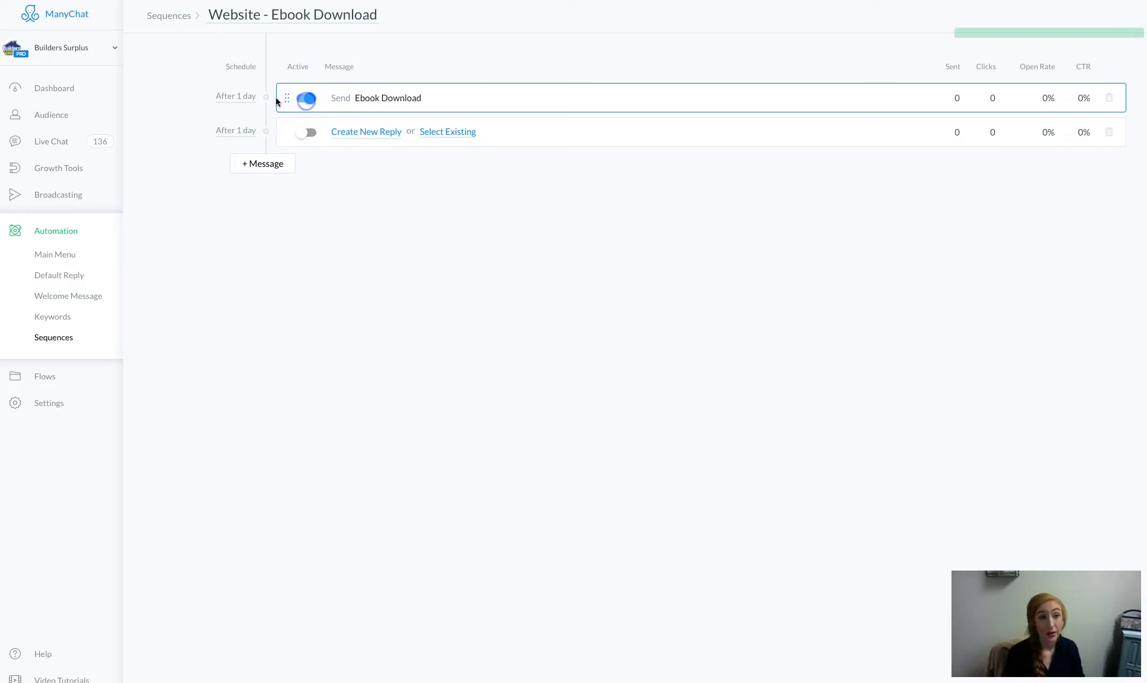
pyautogui.click(235, 96)
pyautogui.click(332, 32)
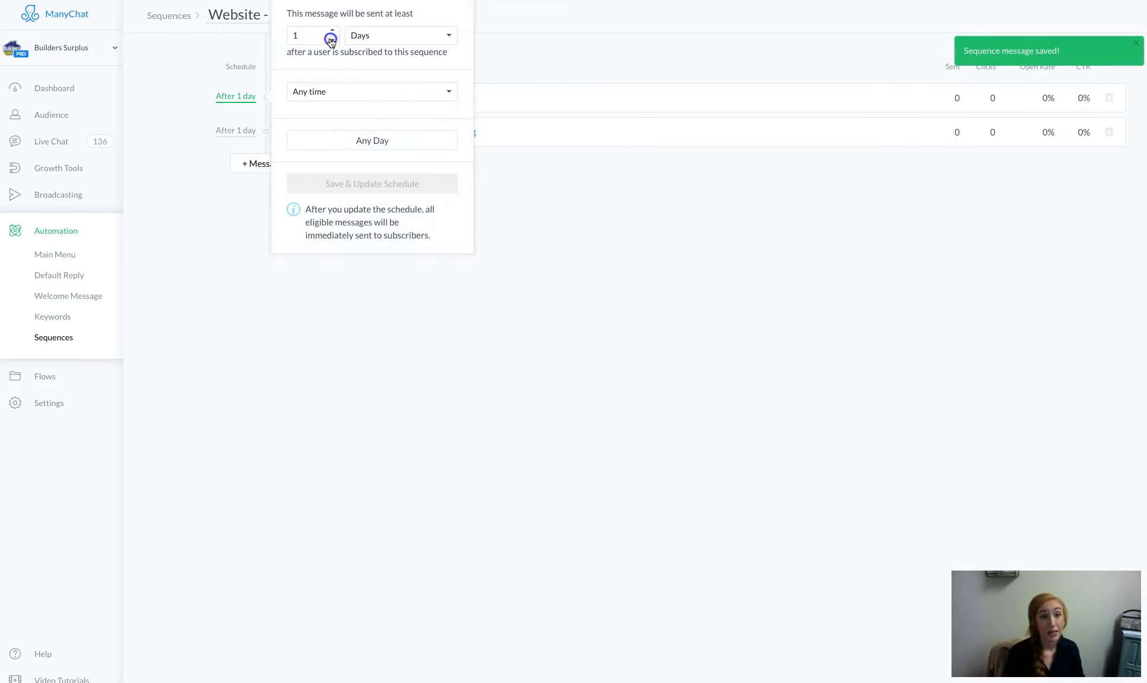
pyautogui.click(360, 35)
pyautogui.click(355, 4)
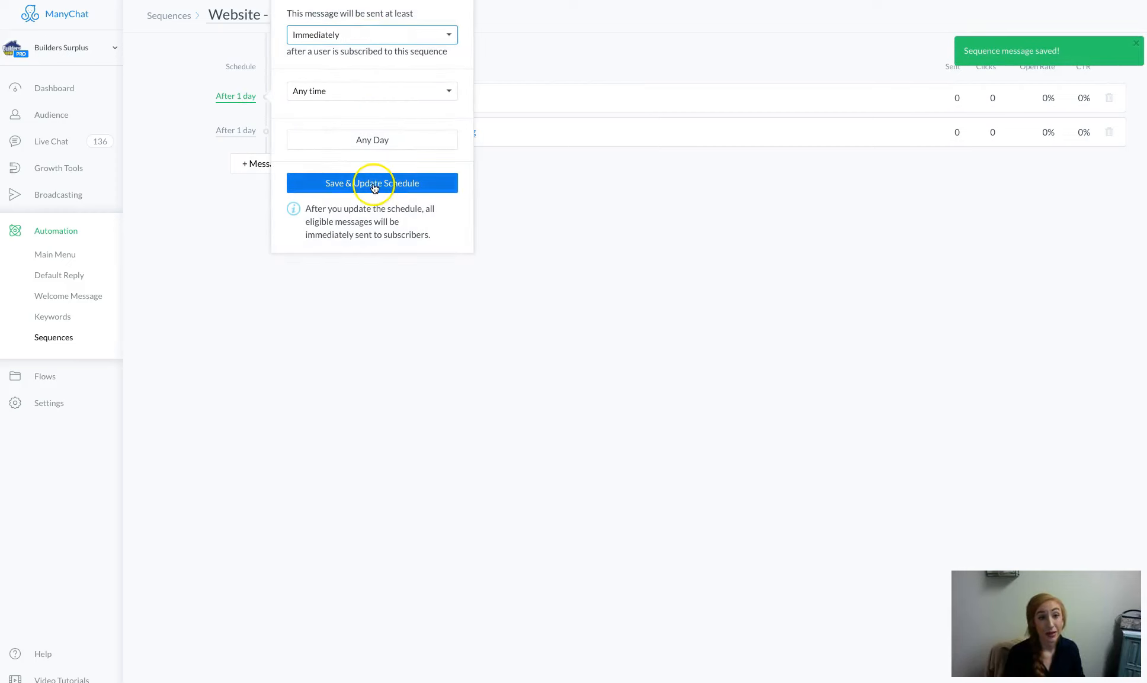
pyautogui.click(337, 184)
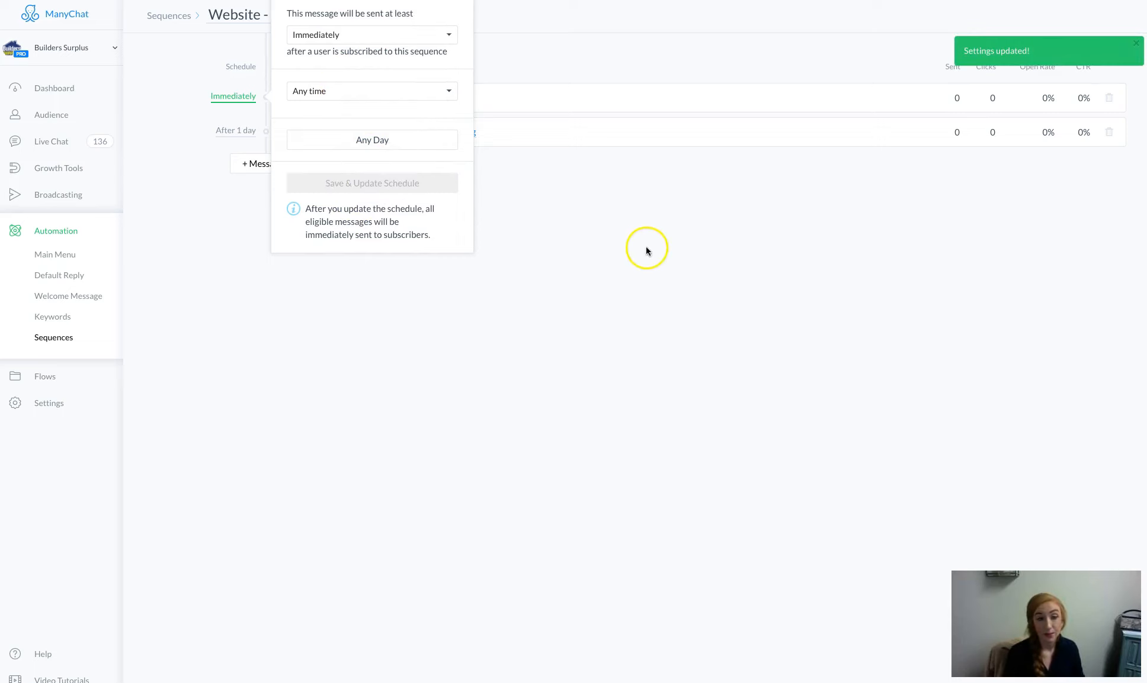
pyautogui.click(536, 182)
# Schedule the second message for 1 day after the previous one, sent between 8:00 and 14:00
pyautogui.click(259, 136)
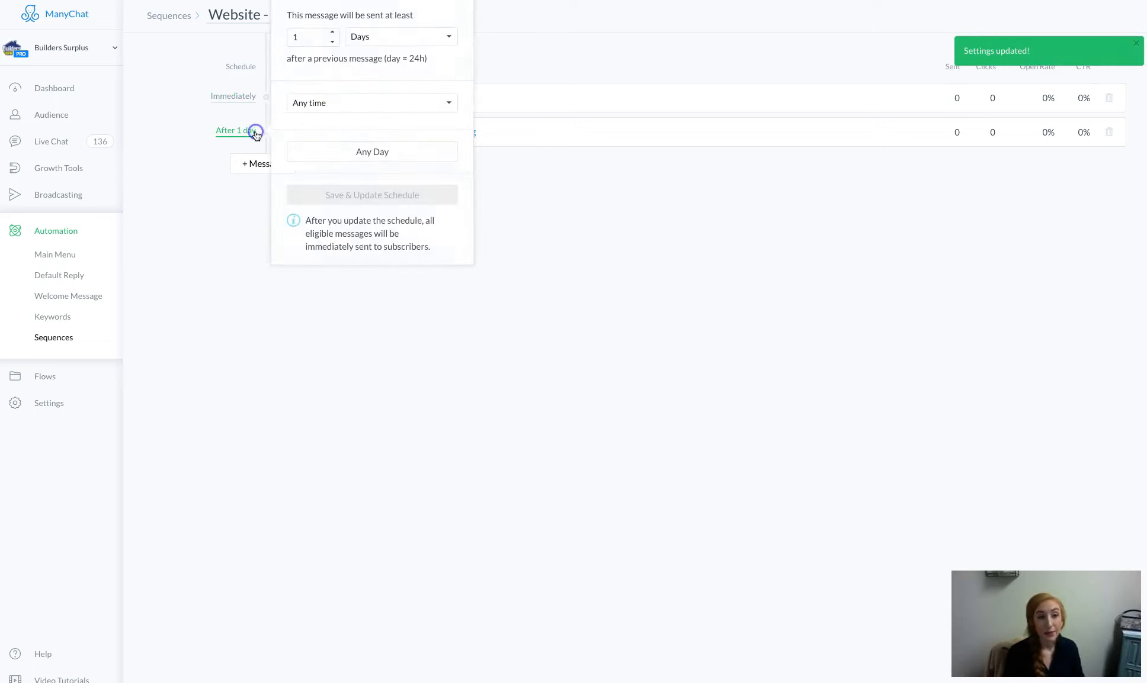
pyautogui.click(363, 103)
pyautogui.click(356, 114)
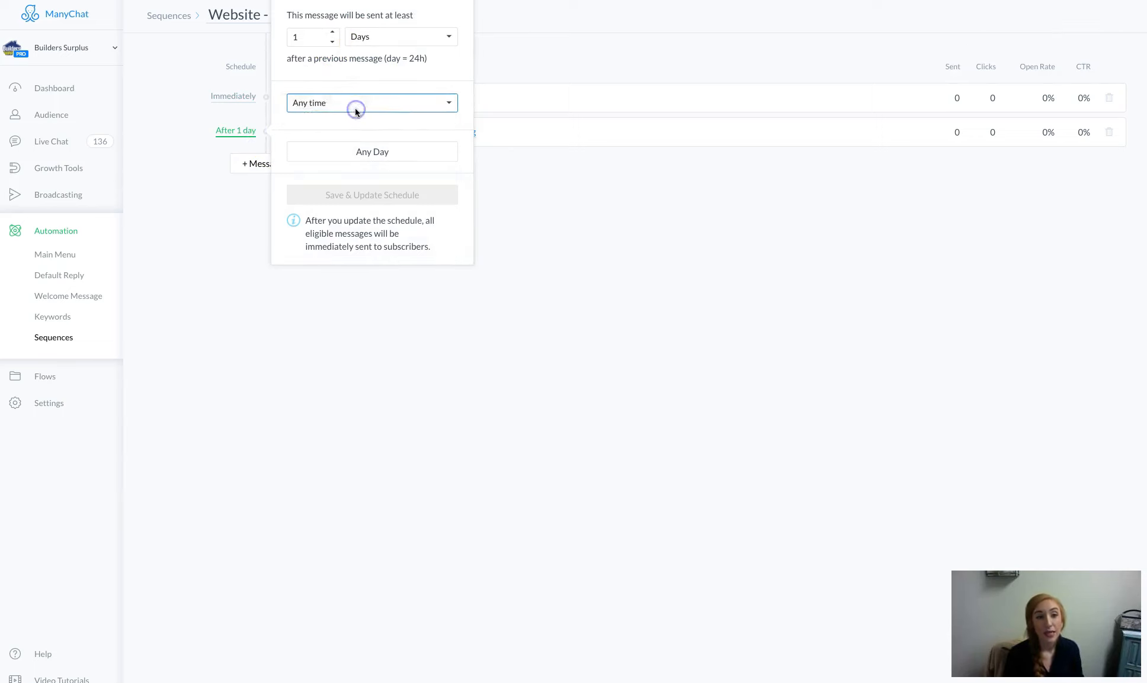
pyautogui.click(409, 128)
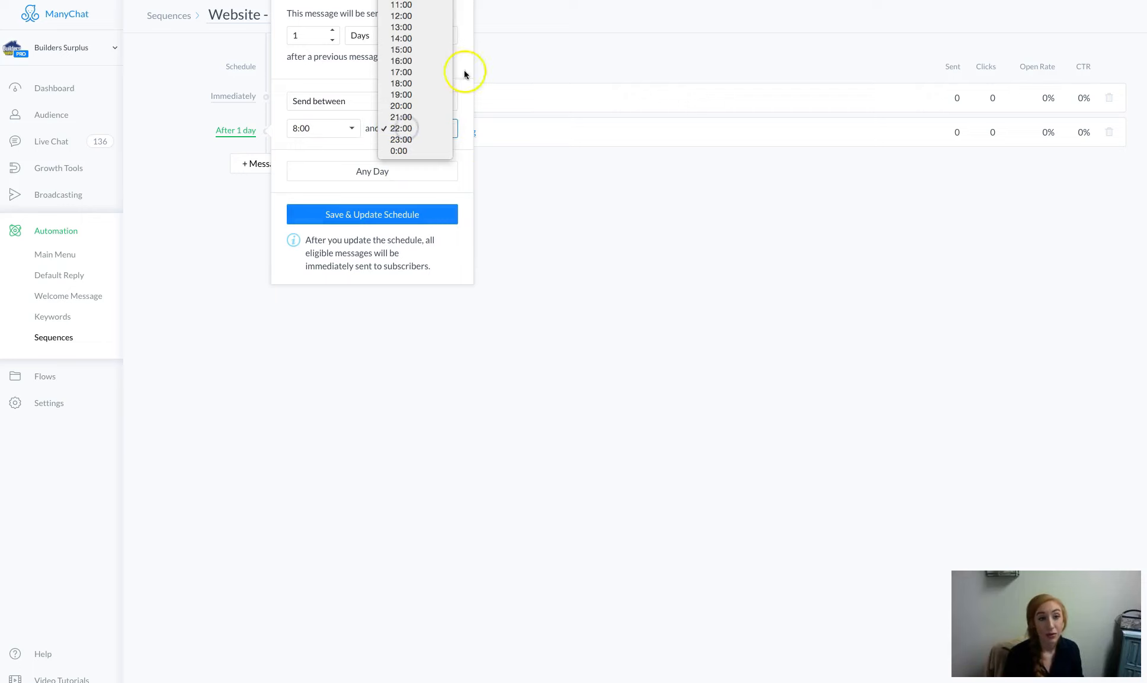
pyautogui.click(422, 39)
pyautogui.click(385, 222)
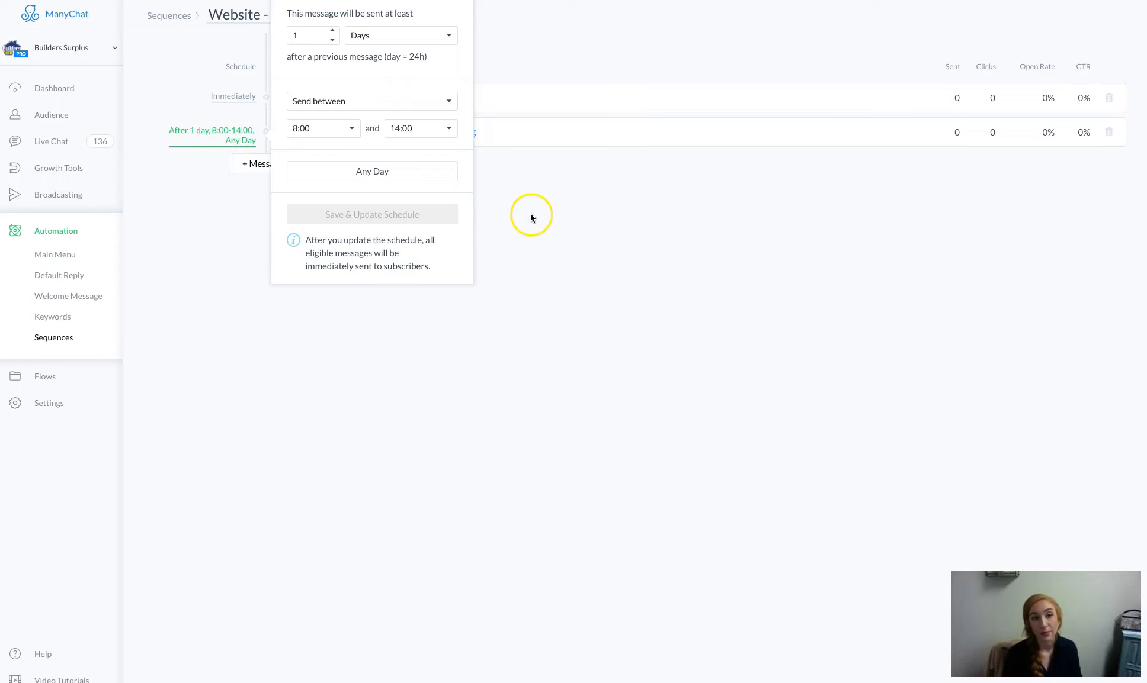
pyautogui.click(526, 189)
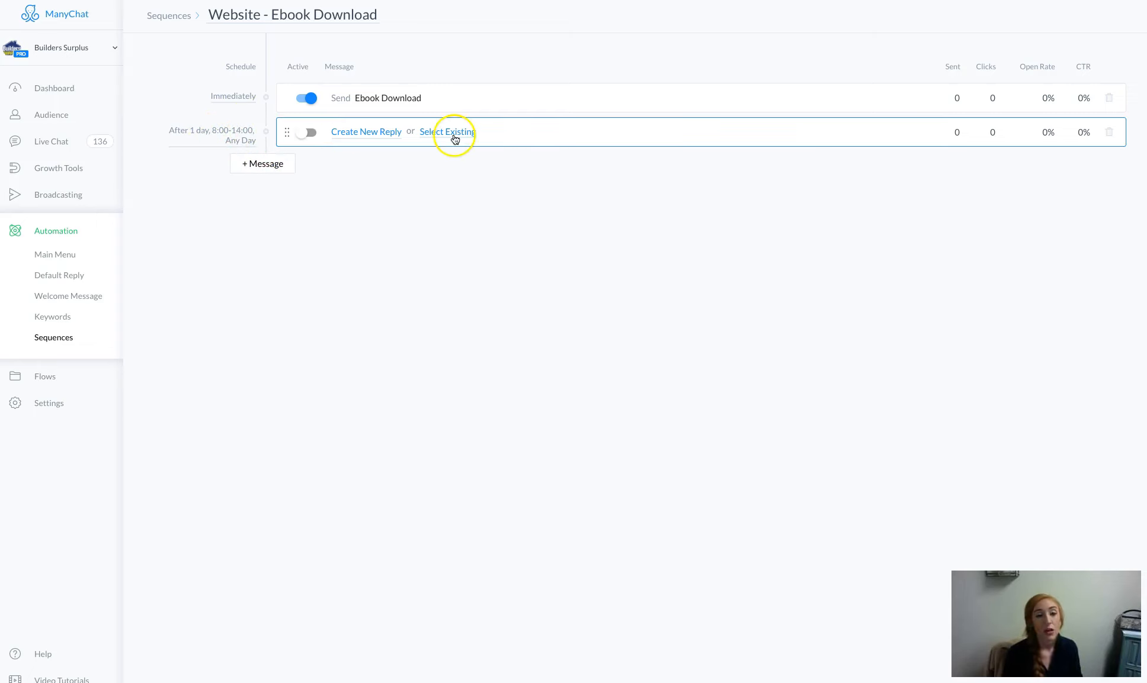
# Create a new reply for the second message, starting with "Hey" and the First Name variable with the fallback "there"
pyautogui.click(376, 132)
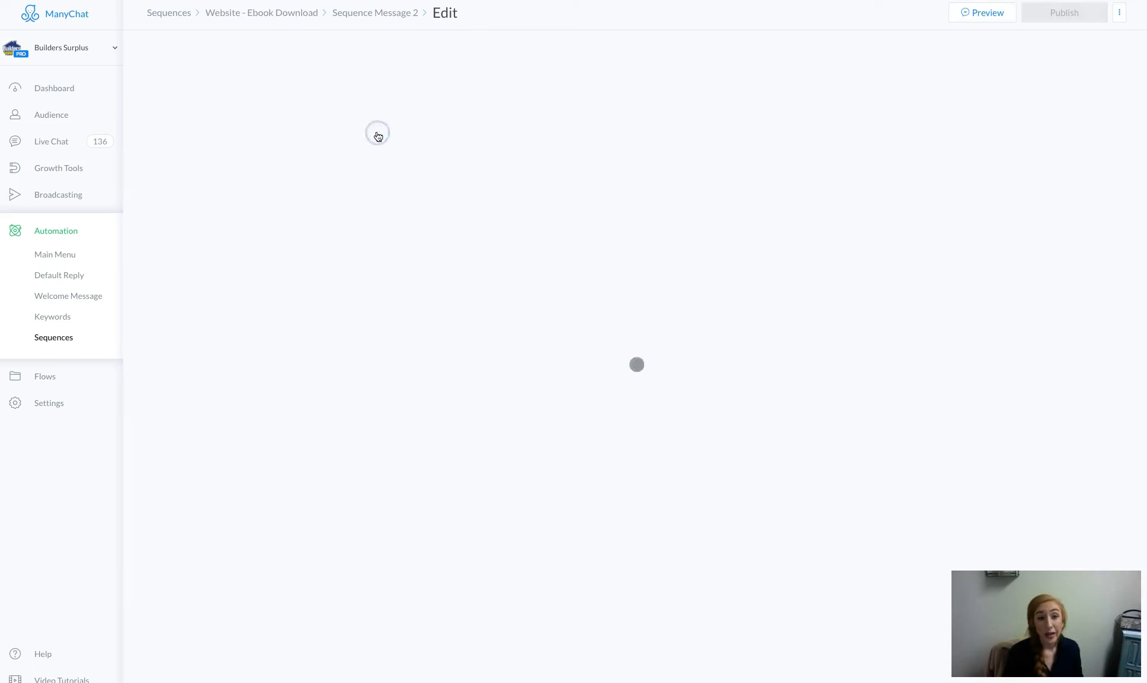
pyautogui.click(449, 103)
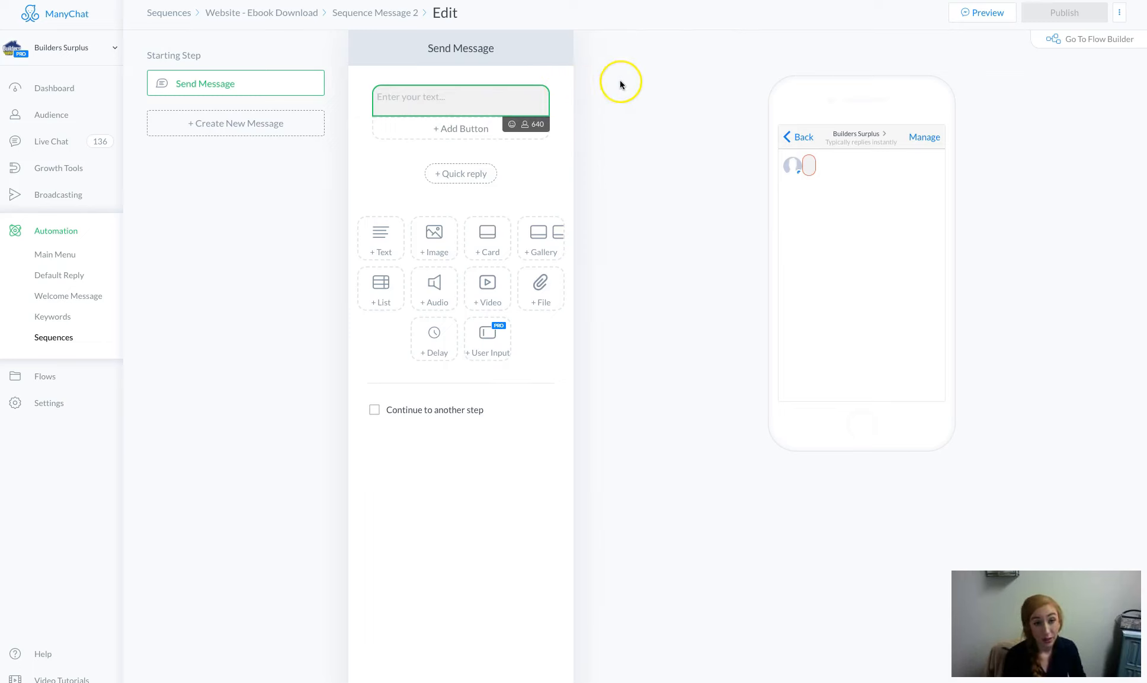
pyautogui.write('Hey')
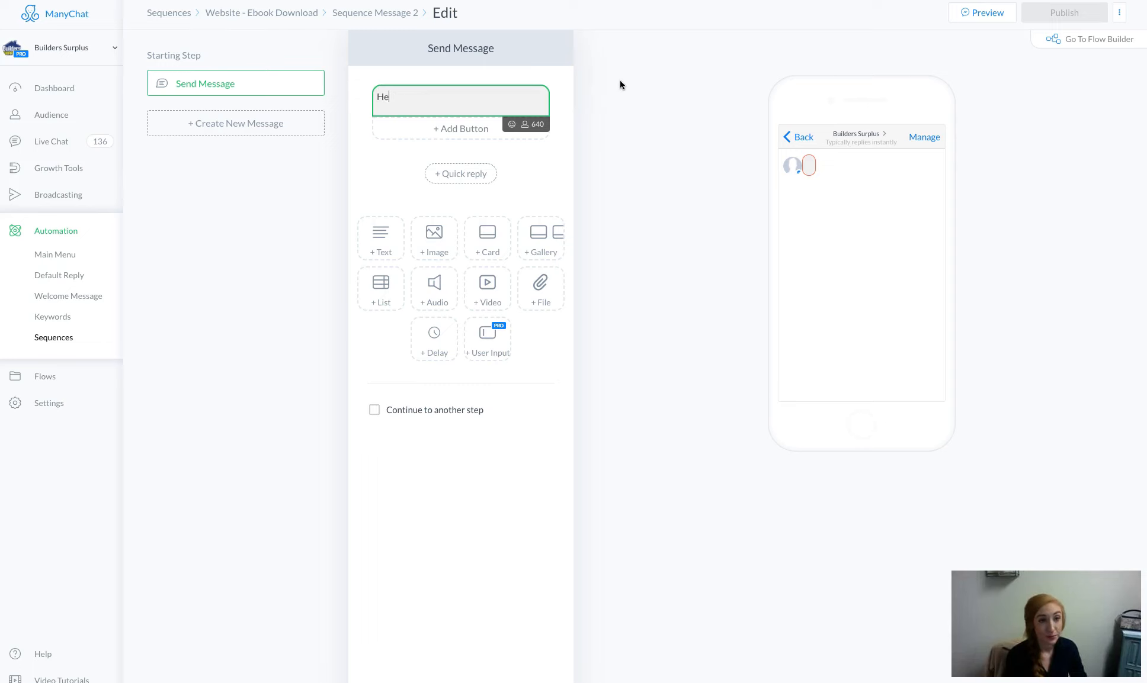
pyautogui.click(528, 132)
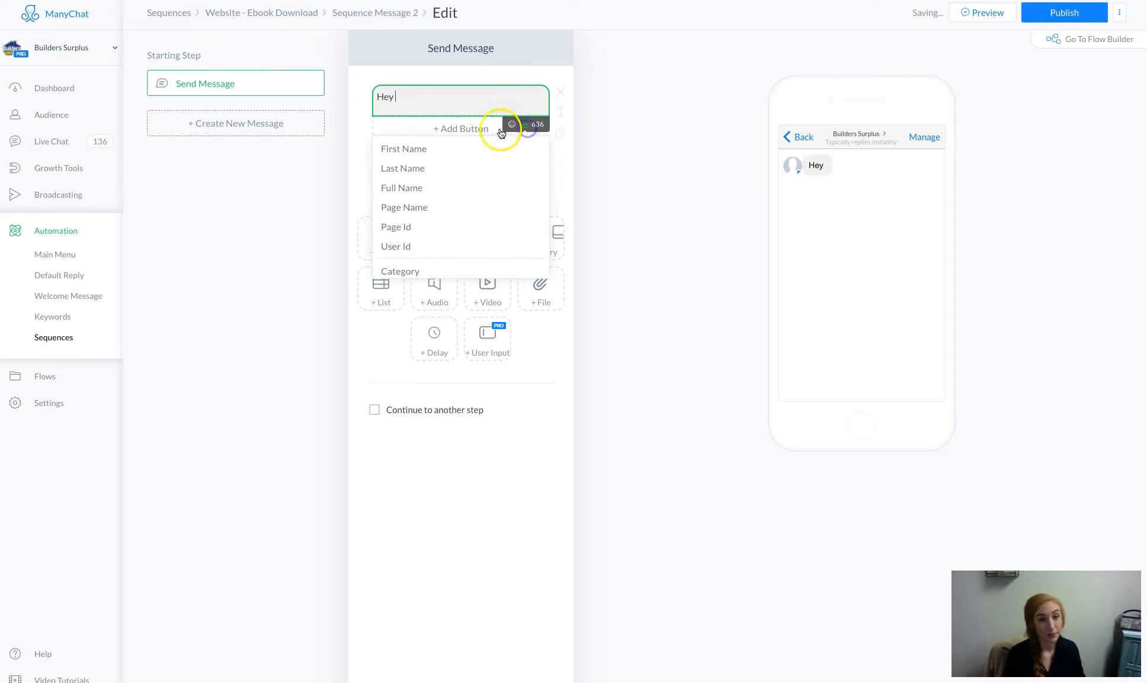
pyautogui.click(436, 148)
pyautogui.click(445, 70)
pyautogui.write('there')
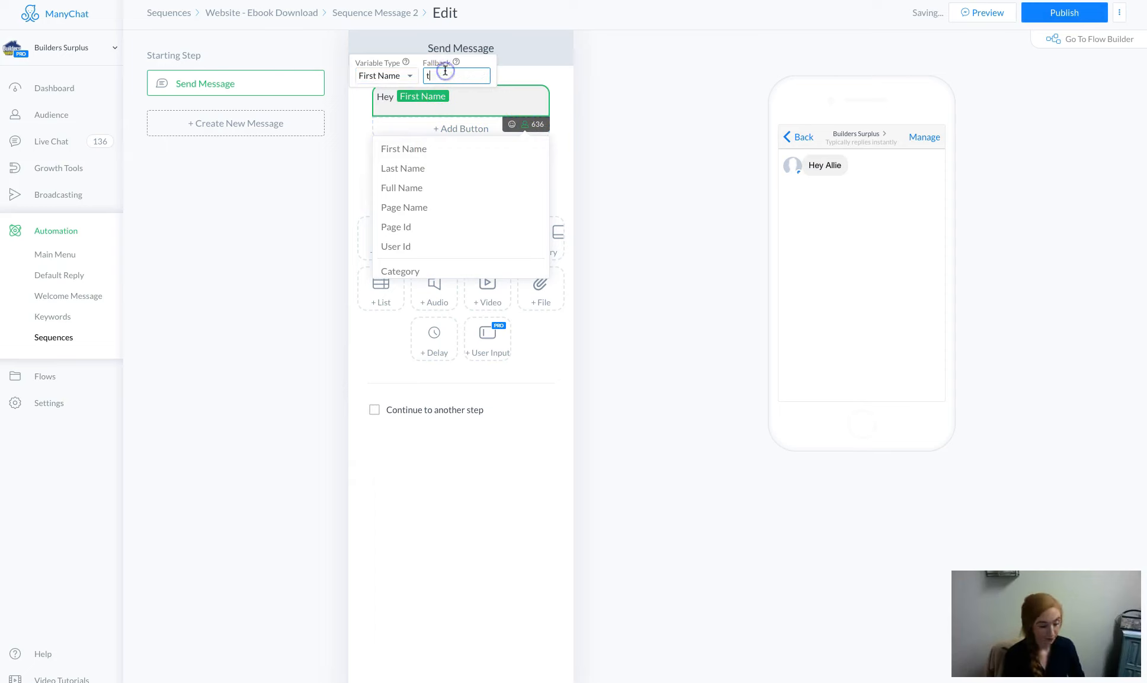
# Continue the message text after the name variable with ", I know the e-book did a great job of explaining things, but"
pyautogui.click(453, 98)
pyautogui.write(', I k')
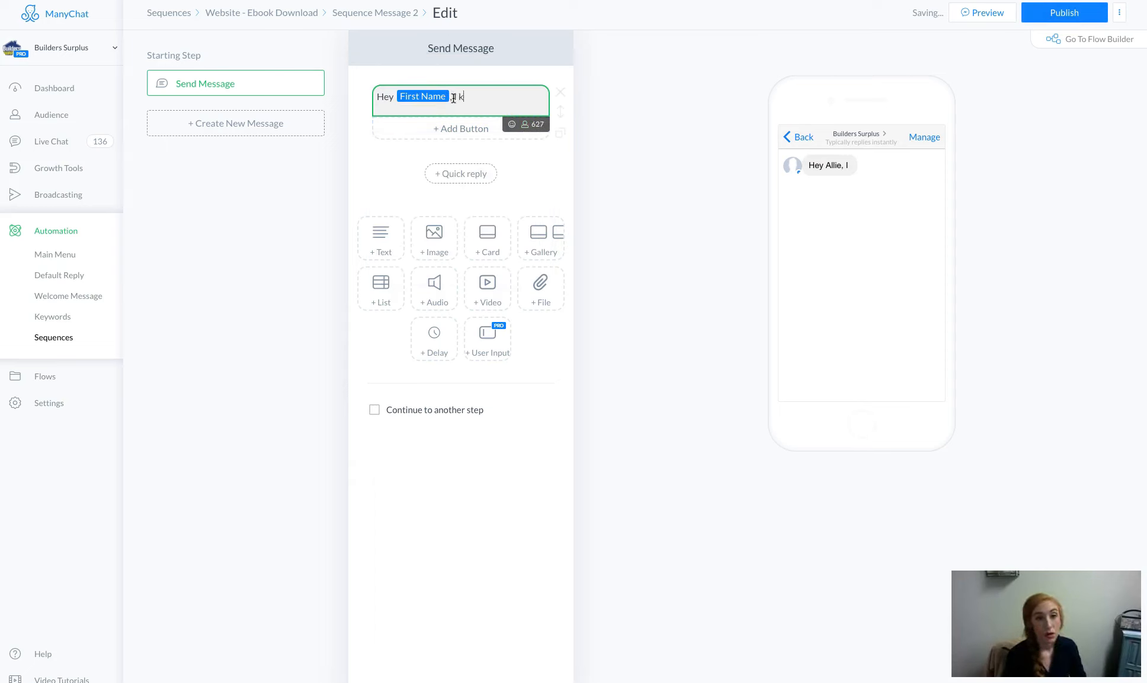
pyautogui.write('now the ')
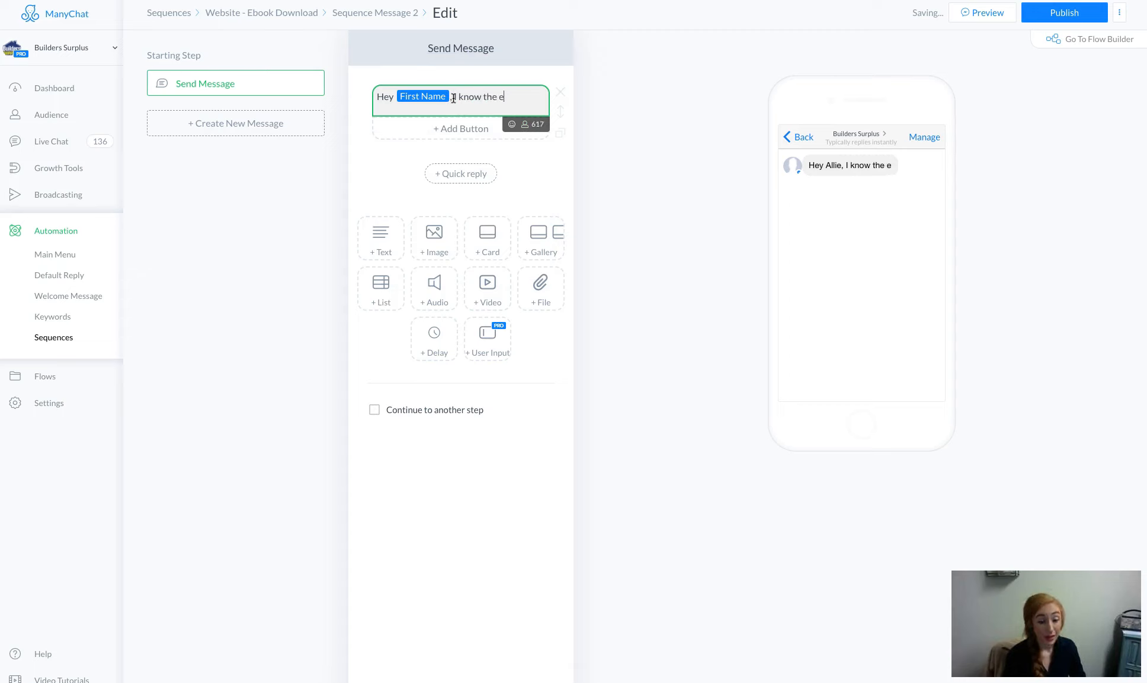
pyautogui.write('e-book')
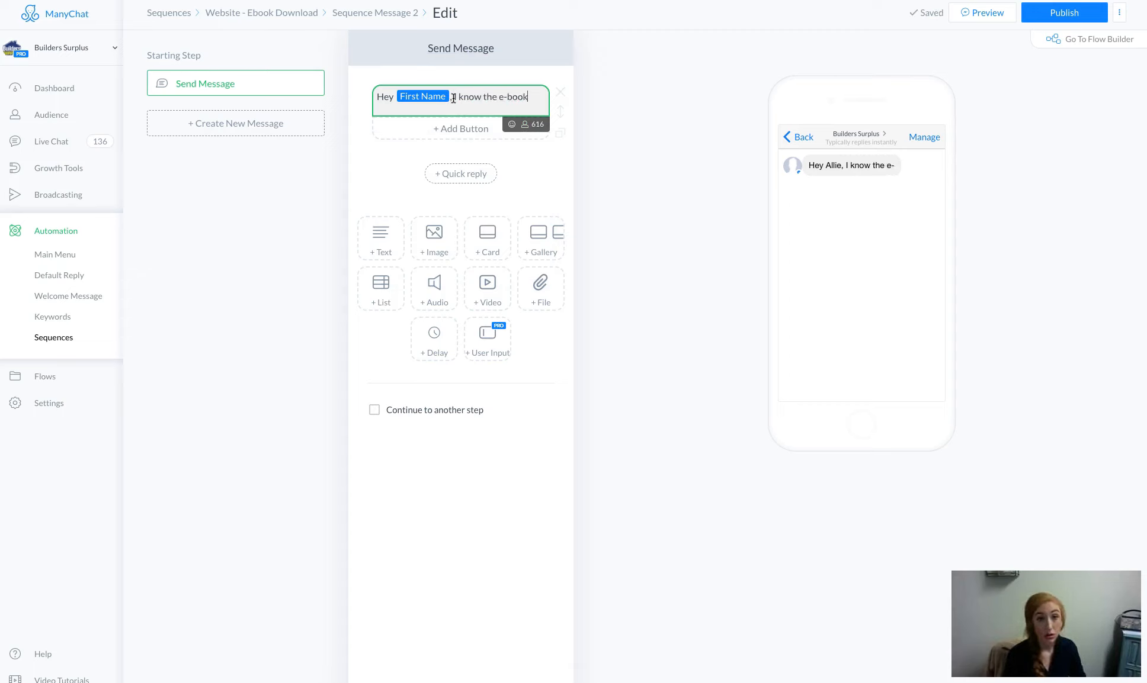
pyautogui.write(' did a great b')
pyautogui.press('BackSpace')
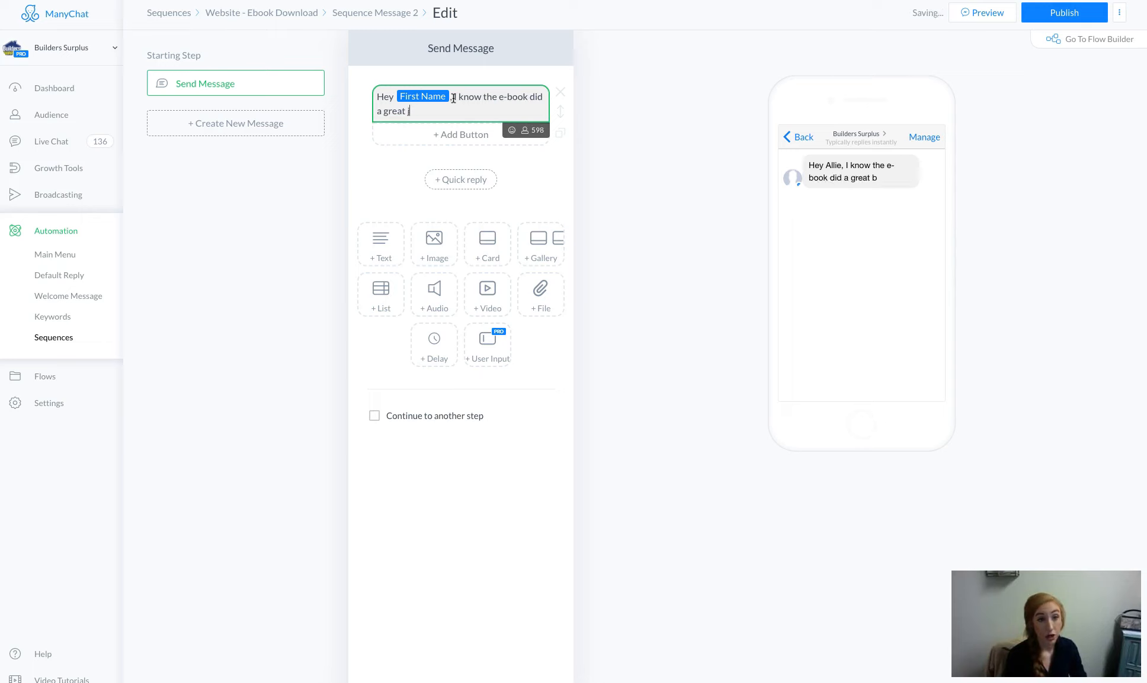
pyautogui.write('job of explaining things, but the')
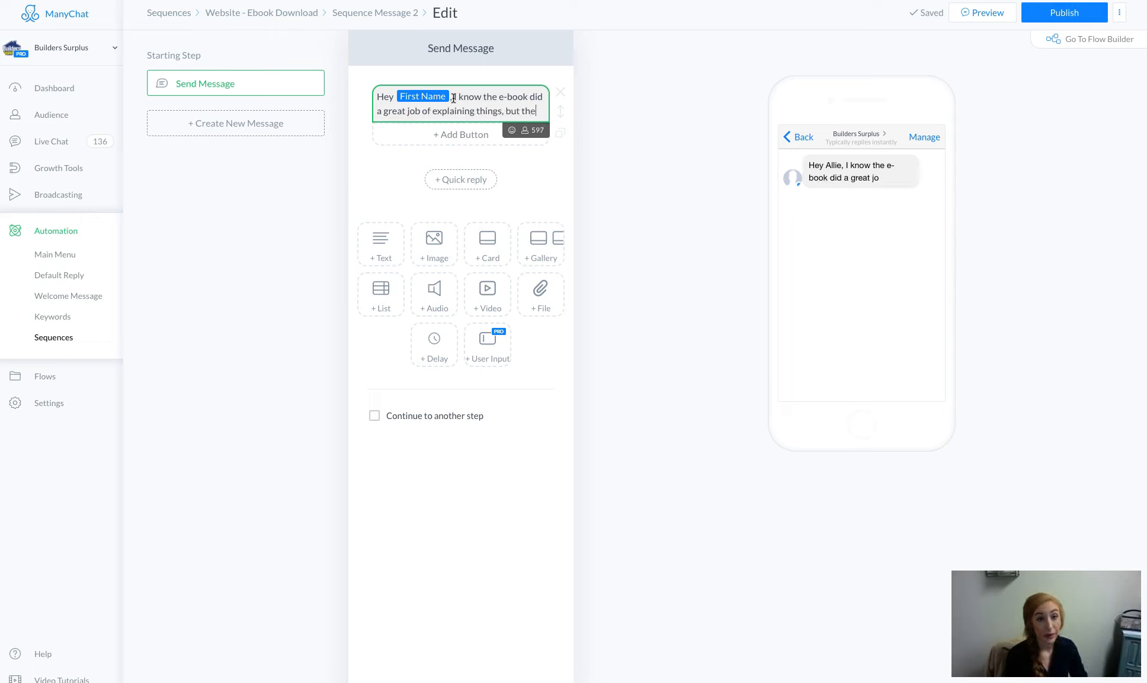
# Finish the message text with "there is a lot more that I could teach you about windows. Are you interested in learning more?"
pyautogui.write('re is a lot more')
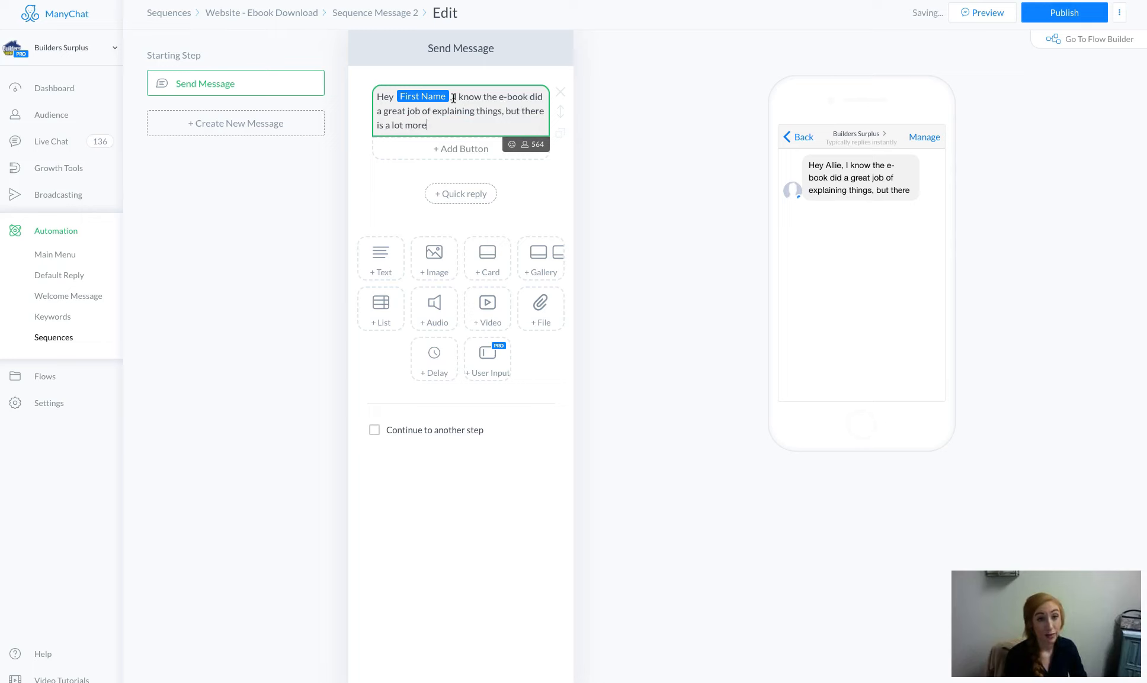
pyautogui.write(' that I could teach')
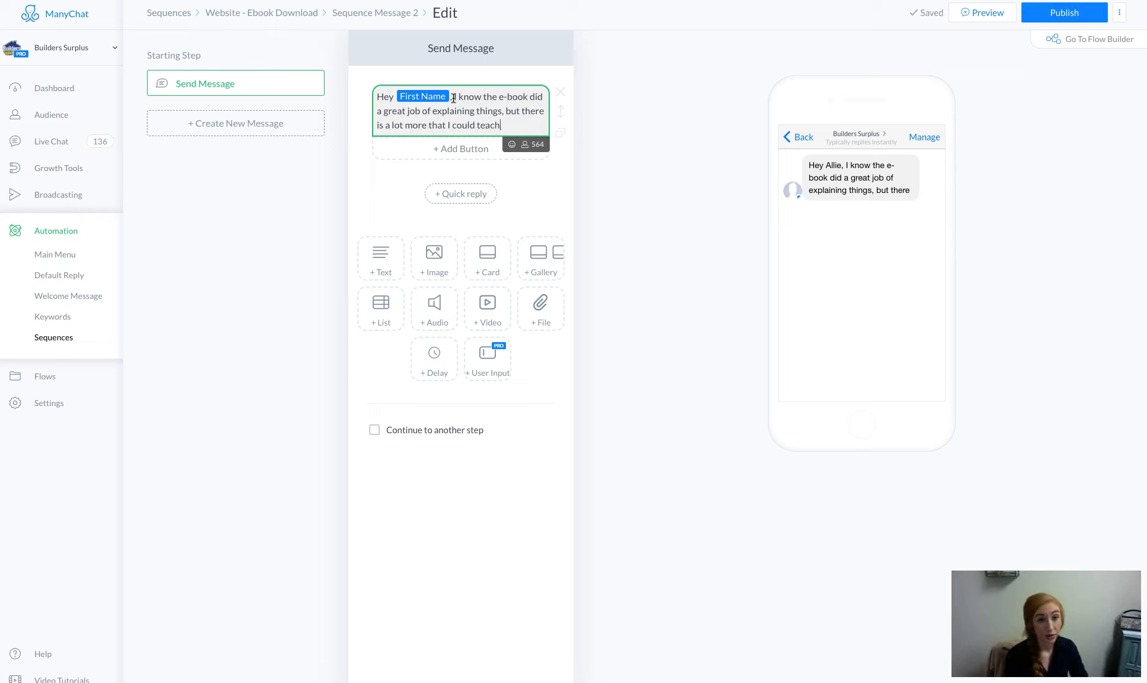
pyautogui.write(' you about')
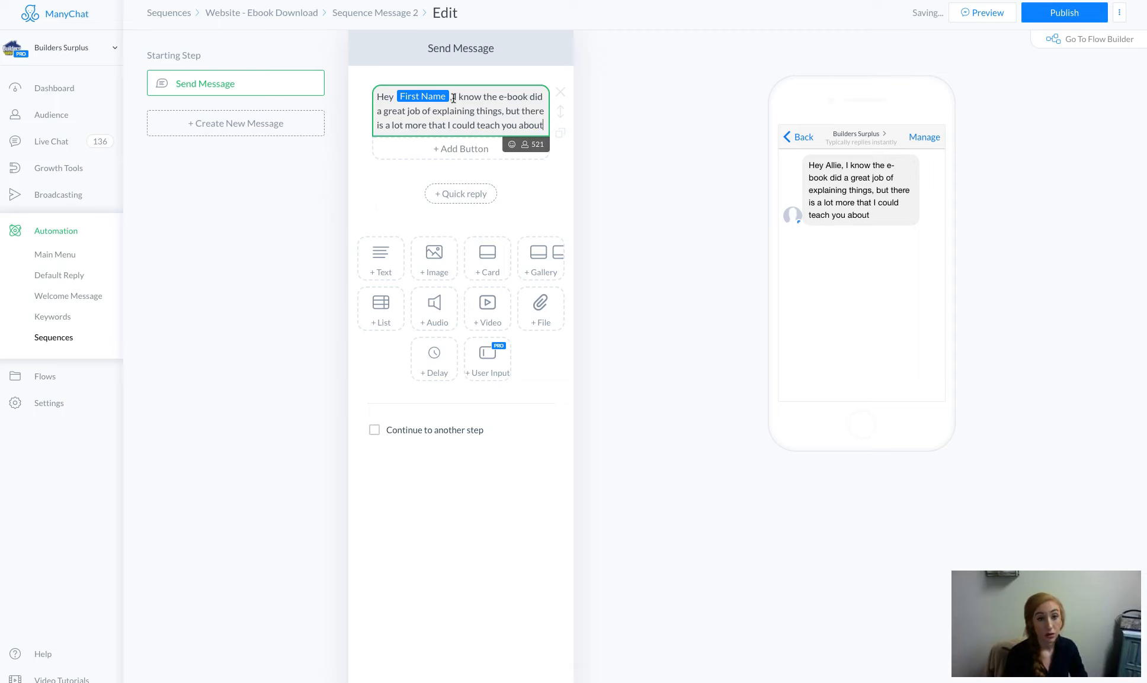
pyautogui.write(' windows. A')
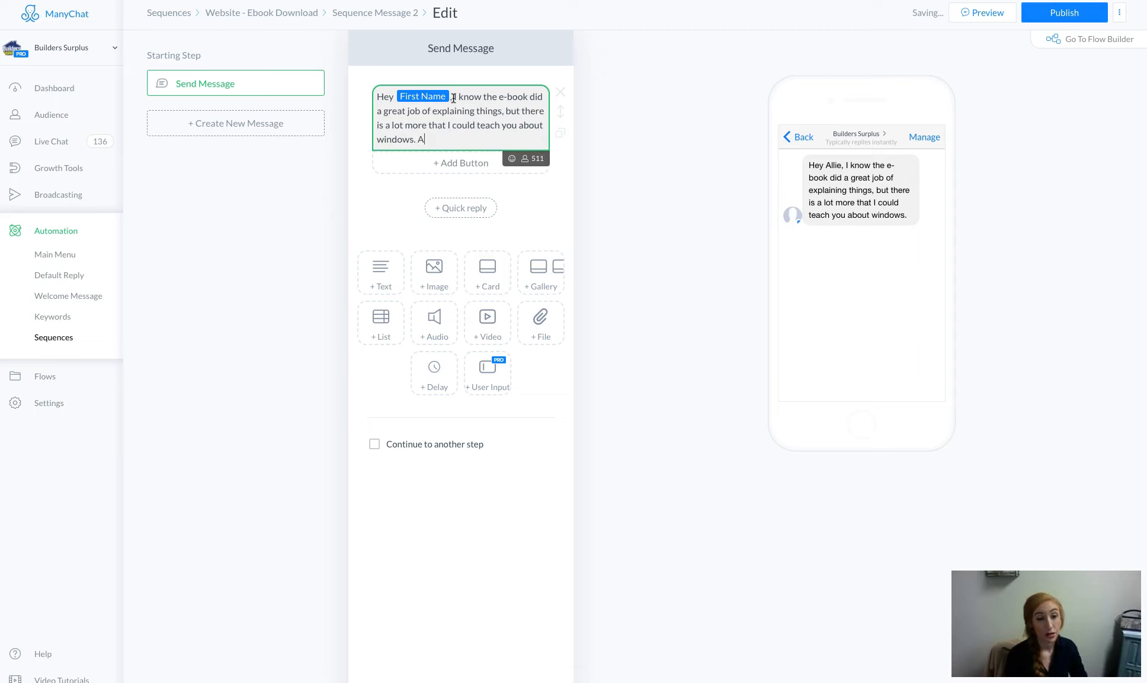
pyautogui.write('re you interested in learning more?')
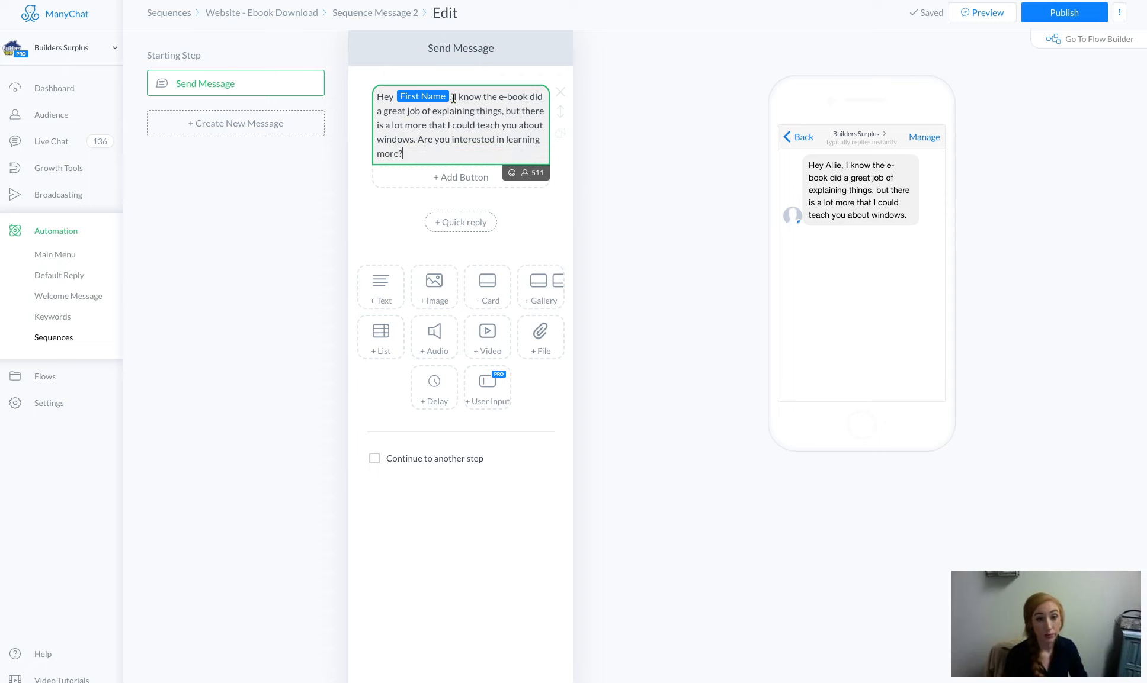
# Add a button to the message titled with a thumbs-up emoji followed by "YES! Show me more!"
pyautogui.click(430, 187)
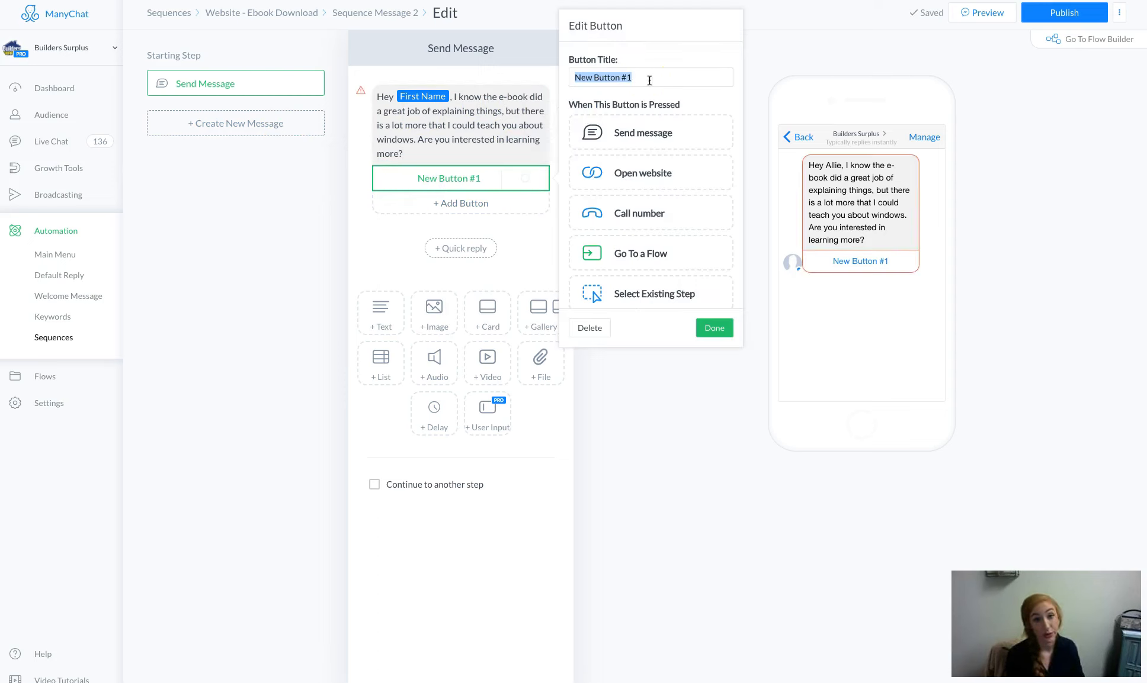
pyautogui.press('BackSpace')
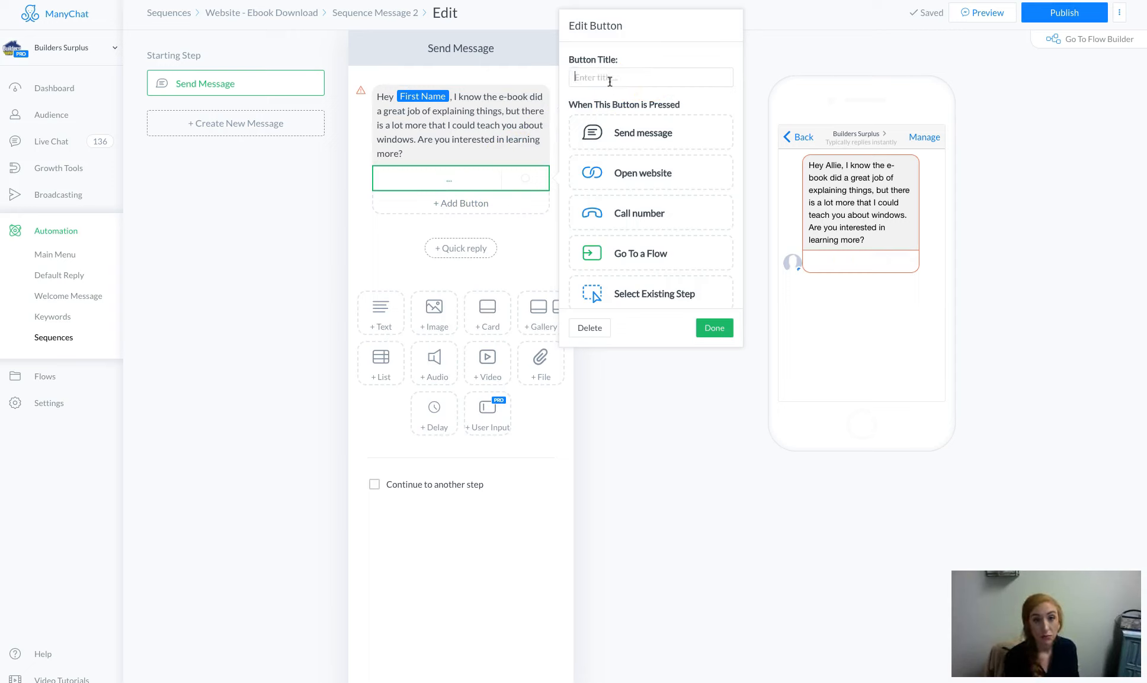
pyautogui.press('ctrl+super+space')
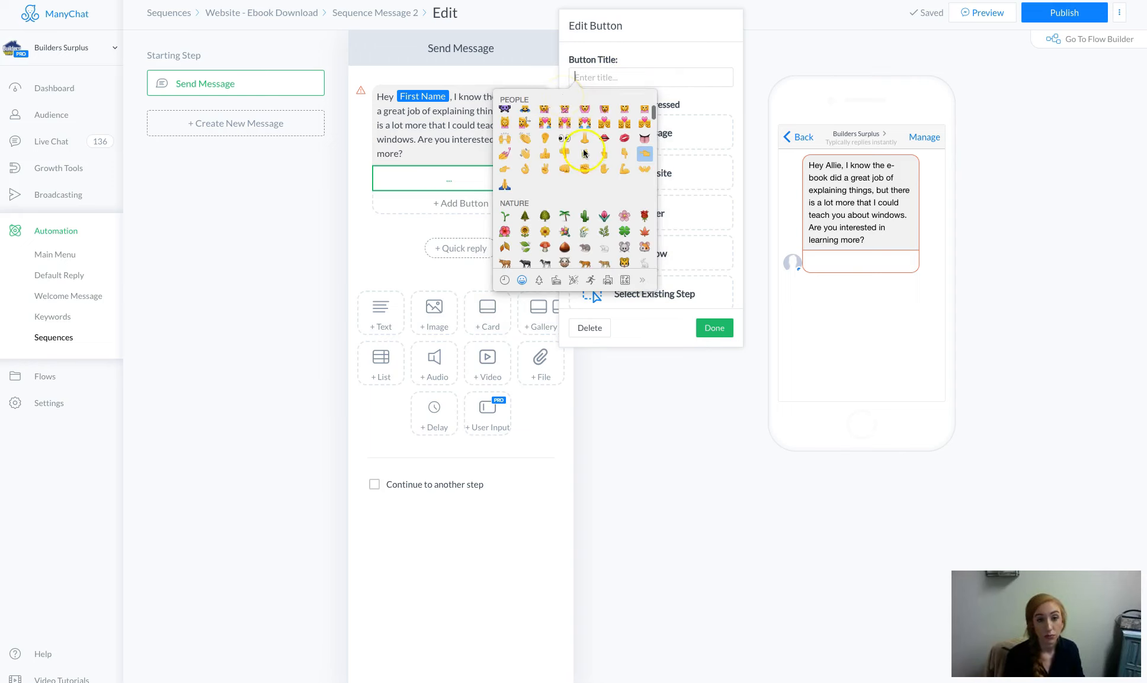
pyautogui.click(594, 165)
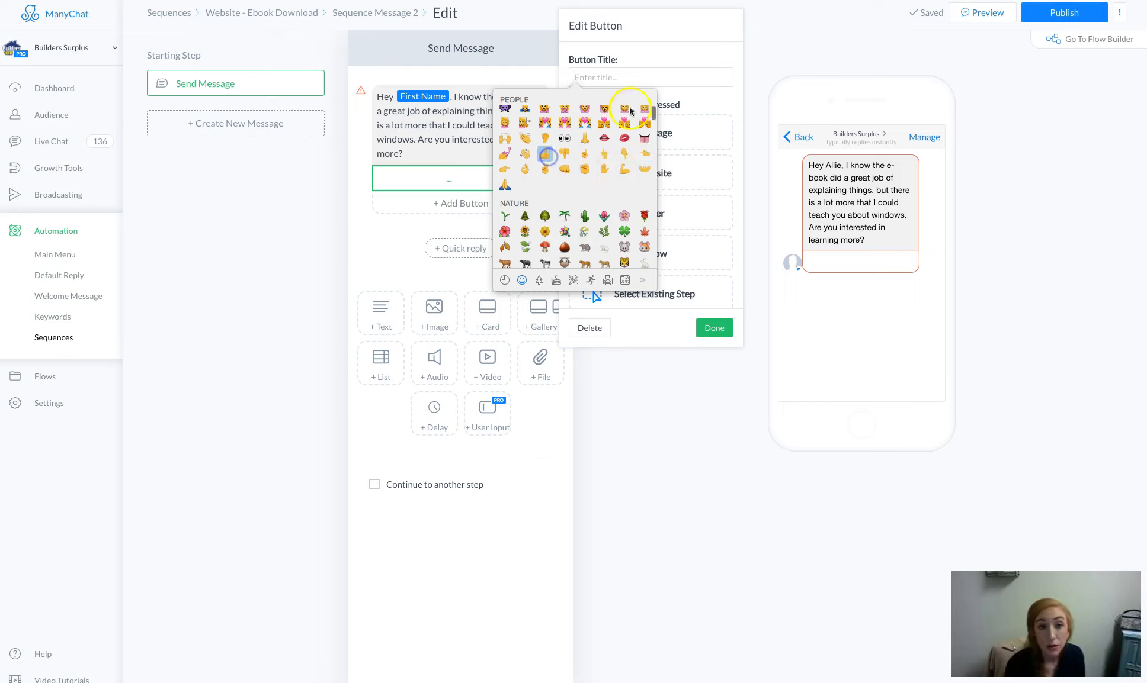
pyautogui.click(544, 153)
pyautogui.write('YES')
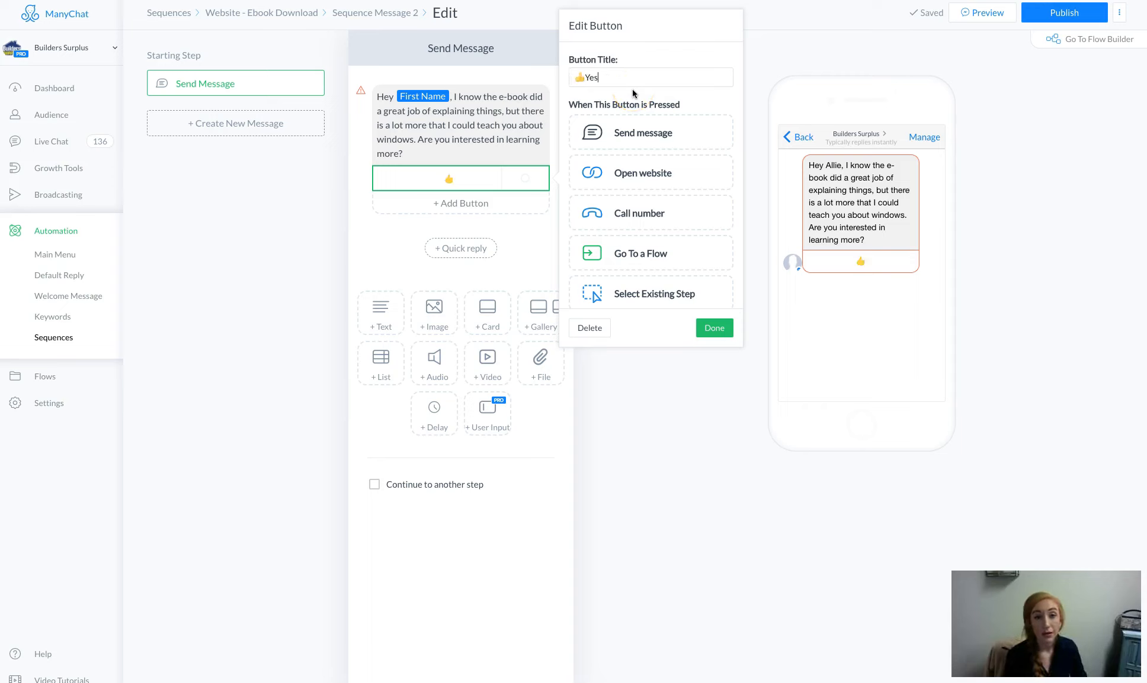
pyautogui.write('!')
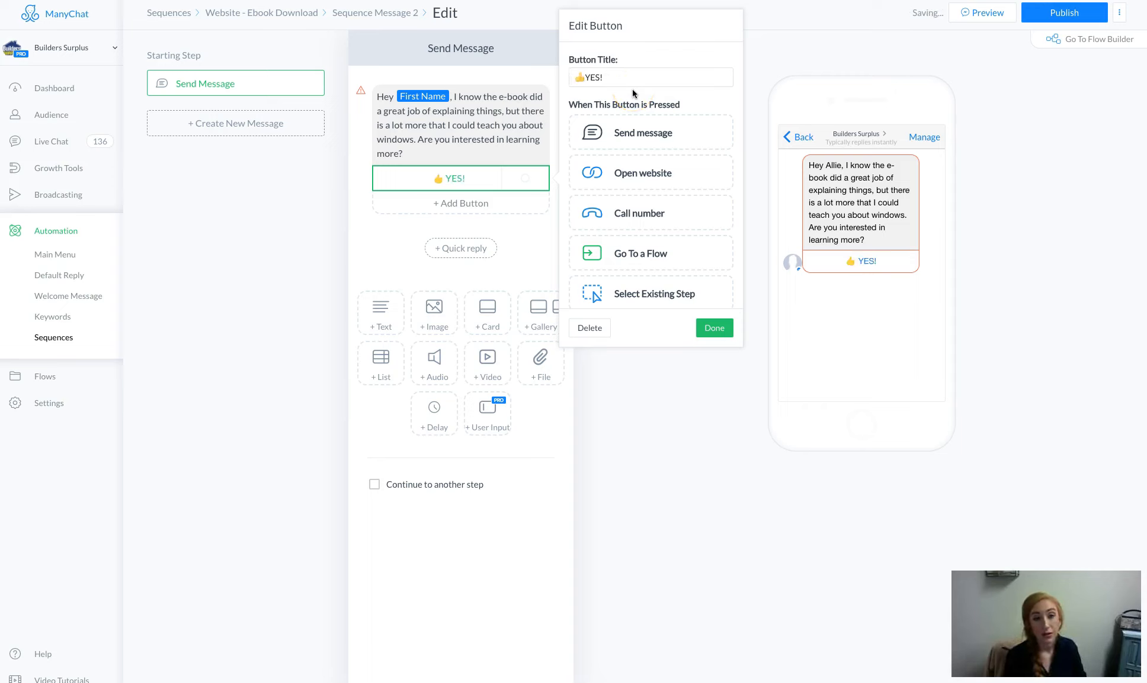
pyautogui.write(' Show me more!')
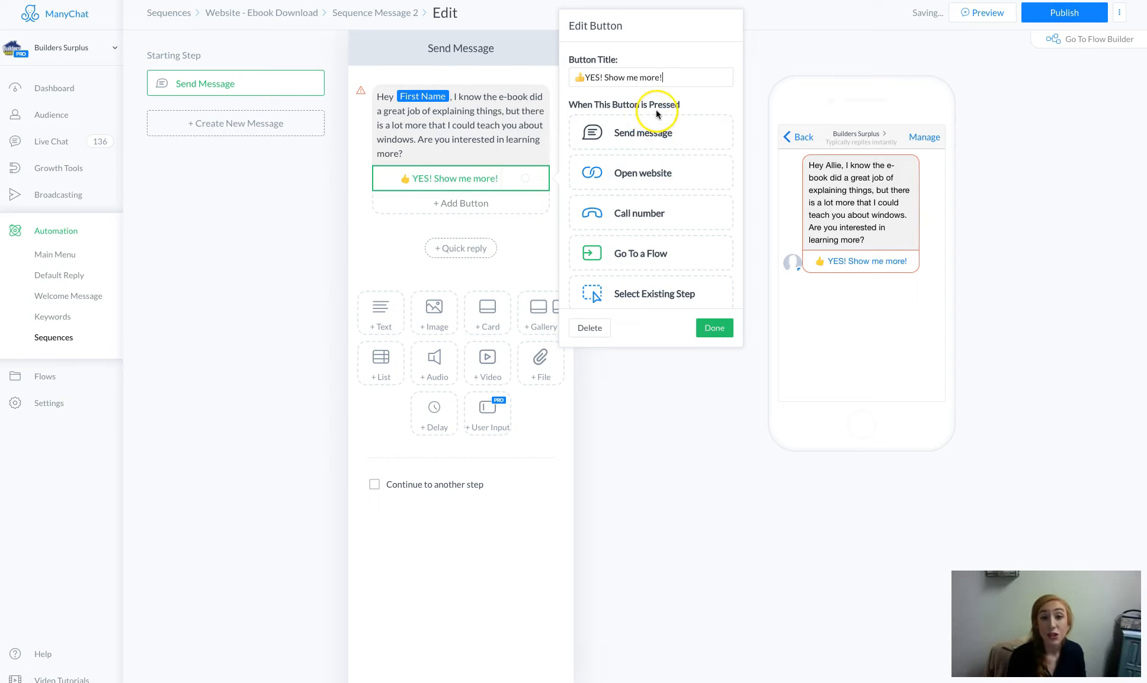
# Make the "YES! Show me more!" button go to the Compressed Windows flow from the Compressed Flows folder, and publish the message
pyautogui.scroll(-1, 670, 204)
pyautogui.scroll(1, 659, 206)
pyautogui.click(645, 225)
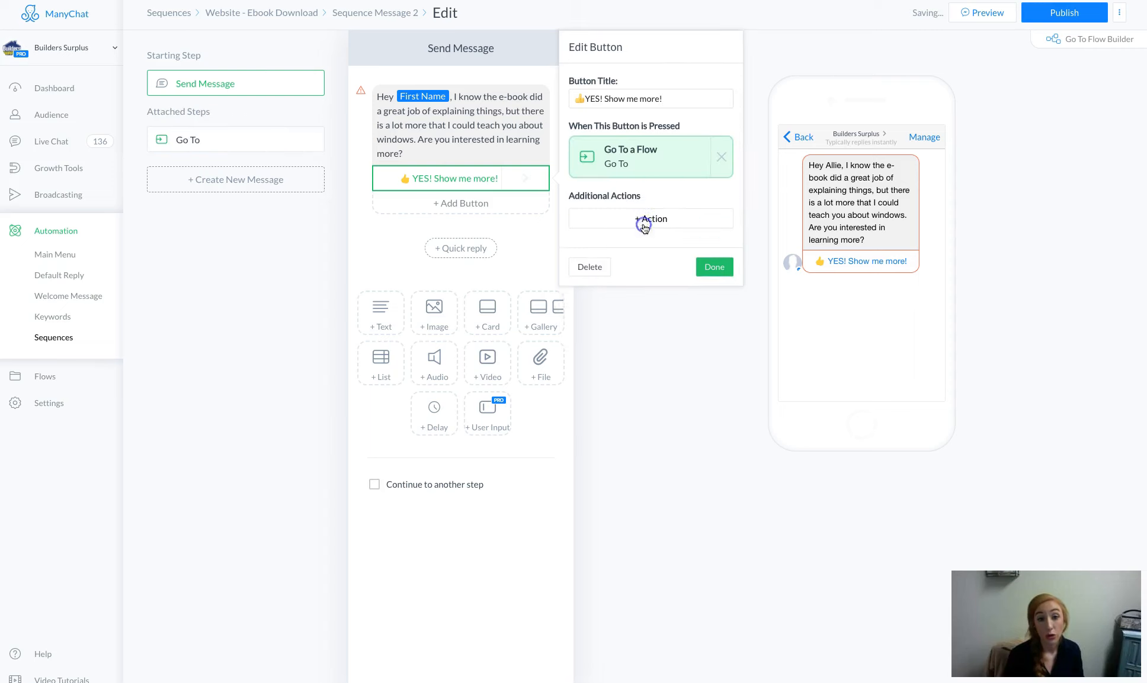
pyautogui.click(669, 173)
pyautogui.click(458, 89)
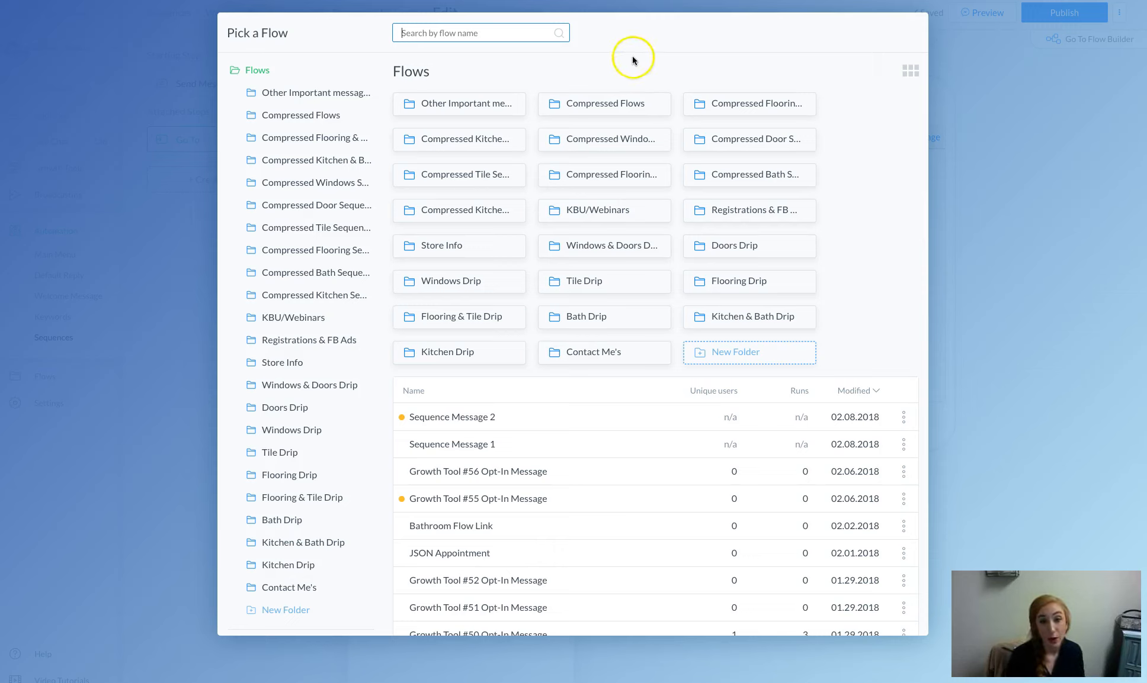
pyautogui.click(610, 144)
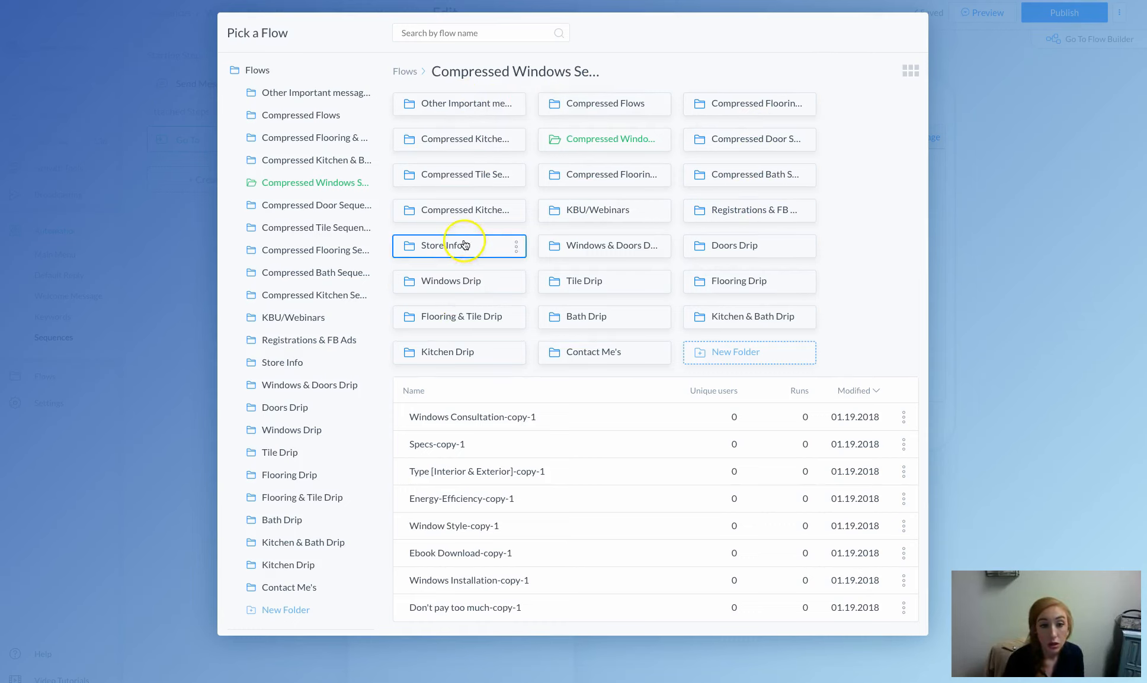
pyautogui.click(604, 106)
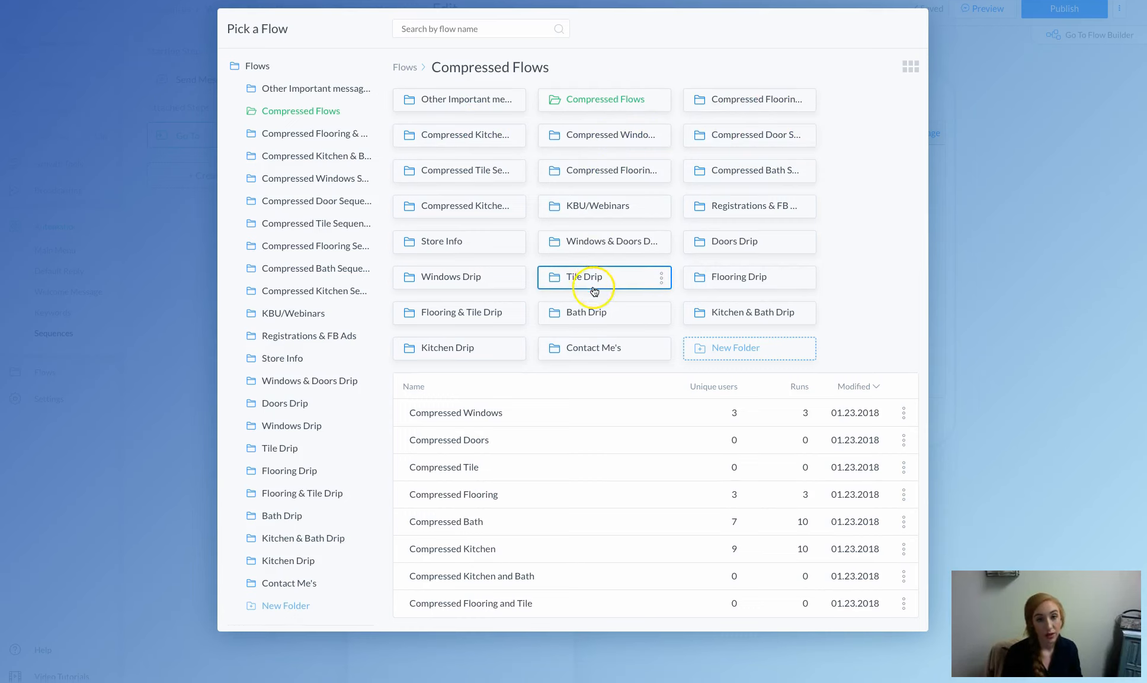
pyautogui.click(466, 417)
pyautogui.click(795, 617)
pyautogui.click(795, 618)
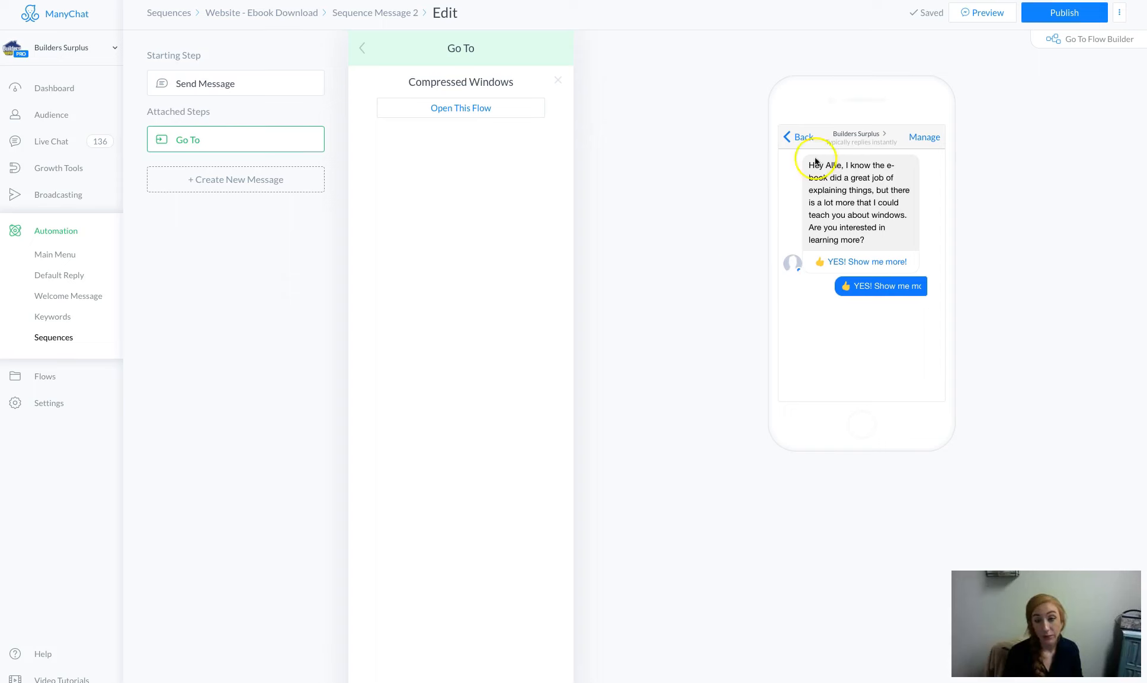
pyautogui.click(1045, 12)
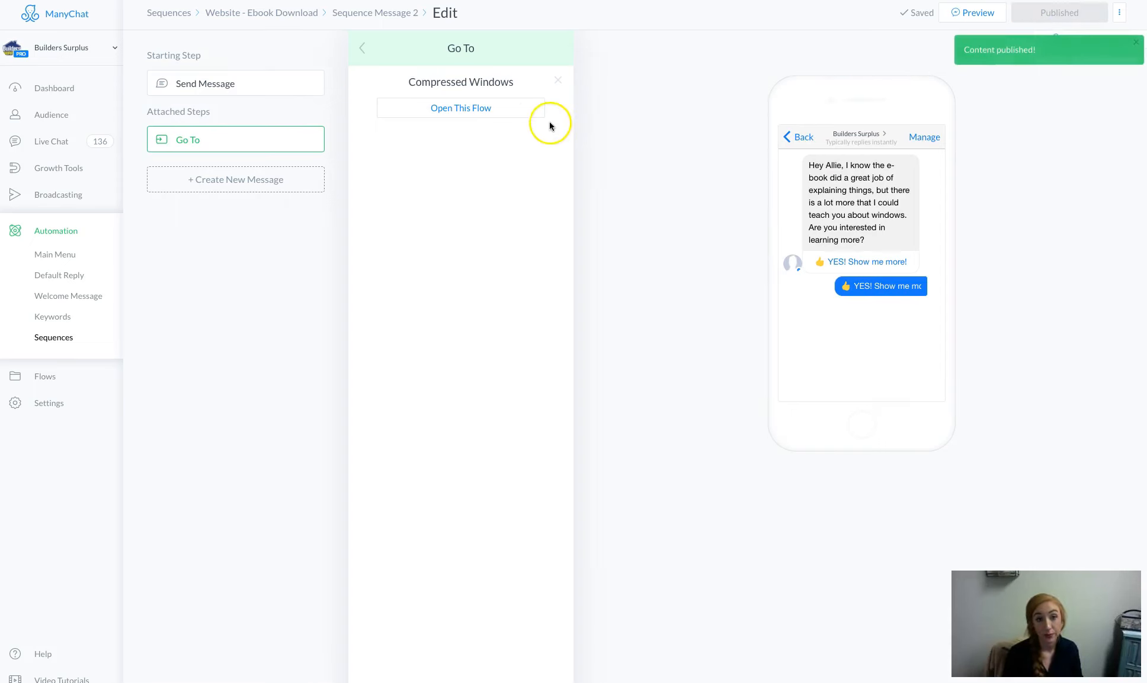
# Rename the attached Go To step to "Windows Flow"
pyautogui.click(287, 141)
pyautogui.tripleClick(180, 134)
pyautogui.write('Windows')
pyautogui.hotkey('ctrl', 'z')
pyautogui.press('BackSpace')
pyautogui.write('Windows F')
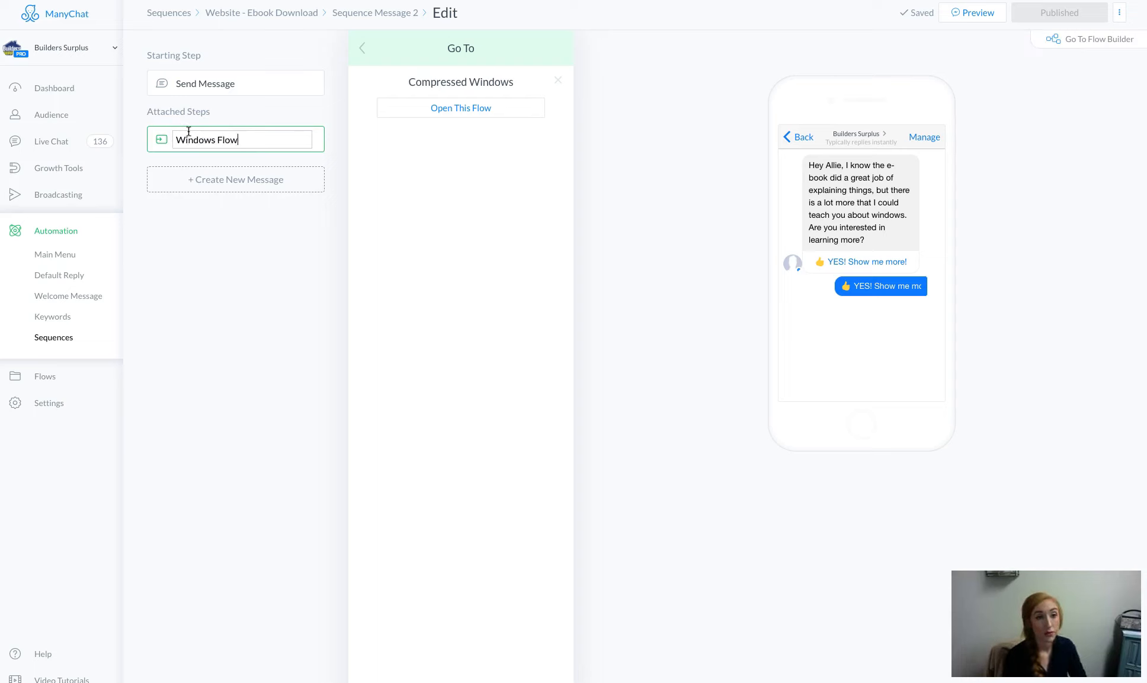
pyautogui.press('Return')
# Add a second button to the starting message, titled "No, I'm good for now", that sends a new message
pyautogui.click(204, 83)
pyautogui.click(461, 204)
pyautogui.write('NO')
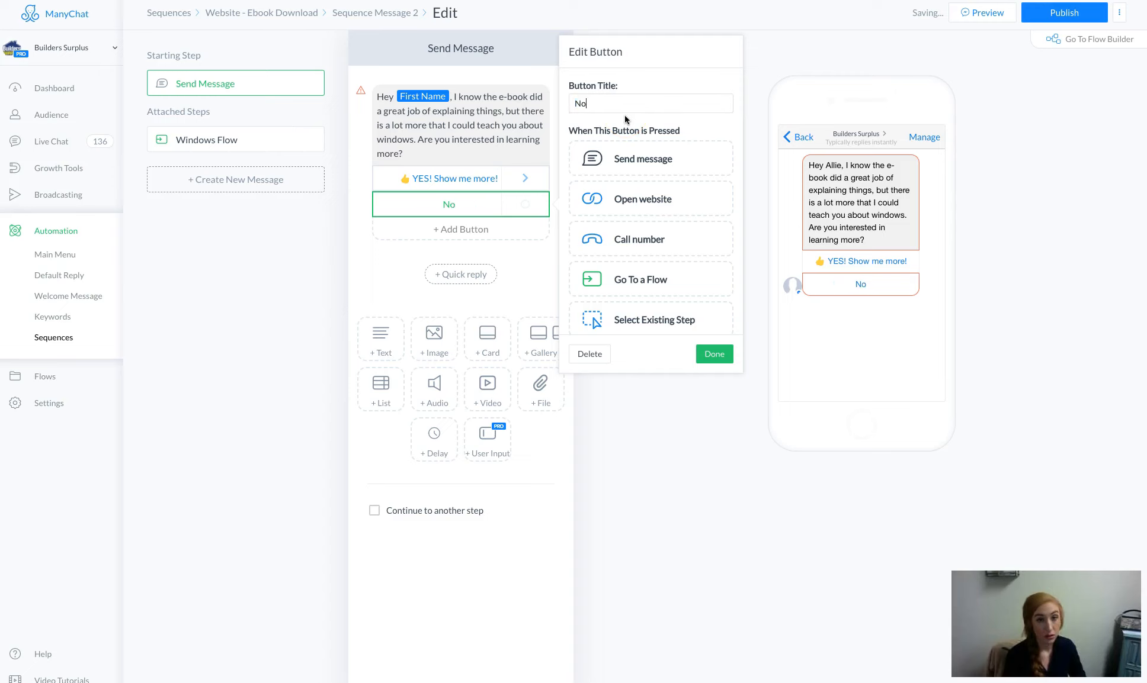
pyautogui.press('BackSpace')
pyautogui.write("o, I'm good for now.")
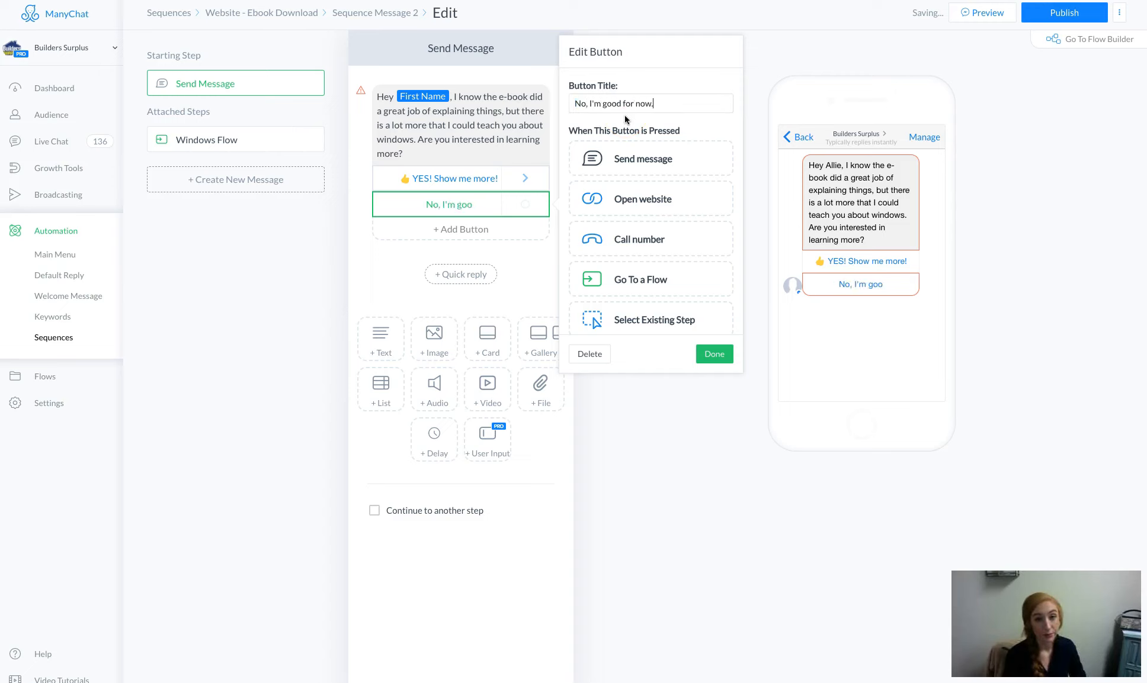
pyautogui.click(647, 169)
pyautogui.click(662, 150)
pyautogui.press('BackSpace')
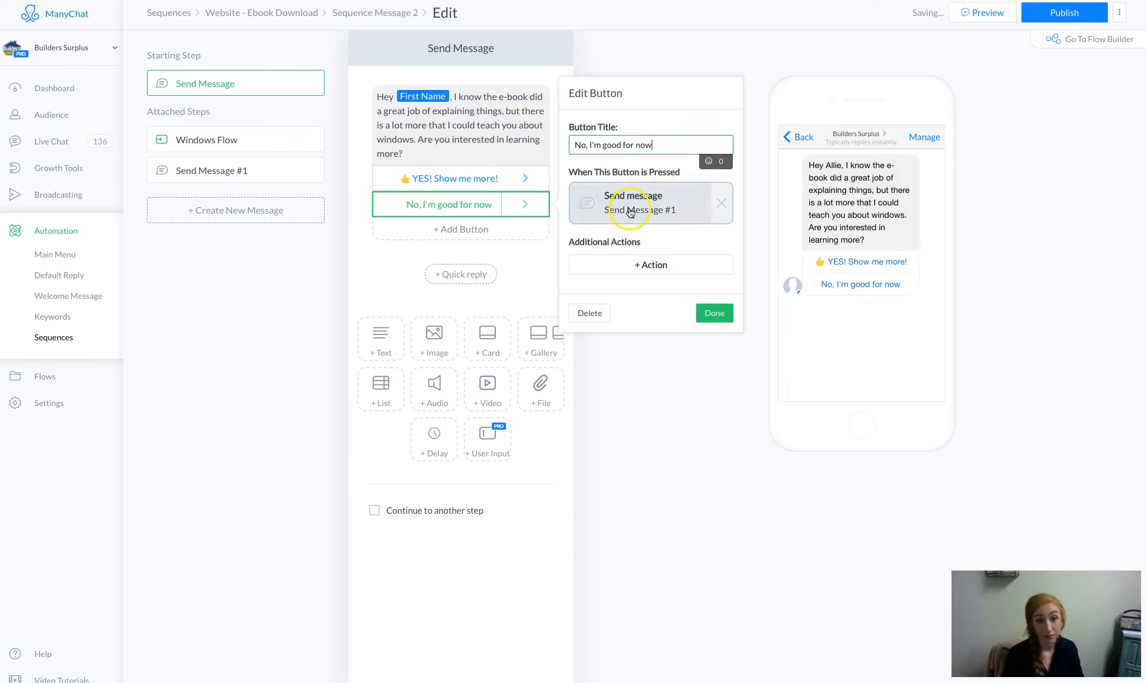
# Start the text of the "No" reply with "No problem! If you do decide you need additional help, or would like to schedule"
pyautogui.click(632, 208)
pyautogui.click(469, 103)
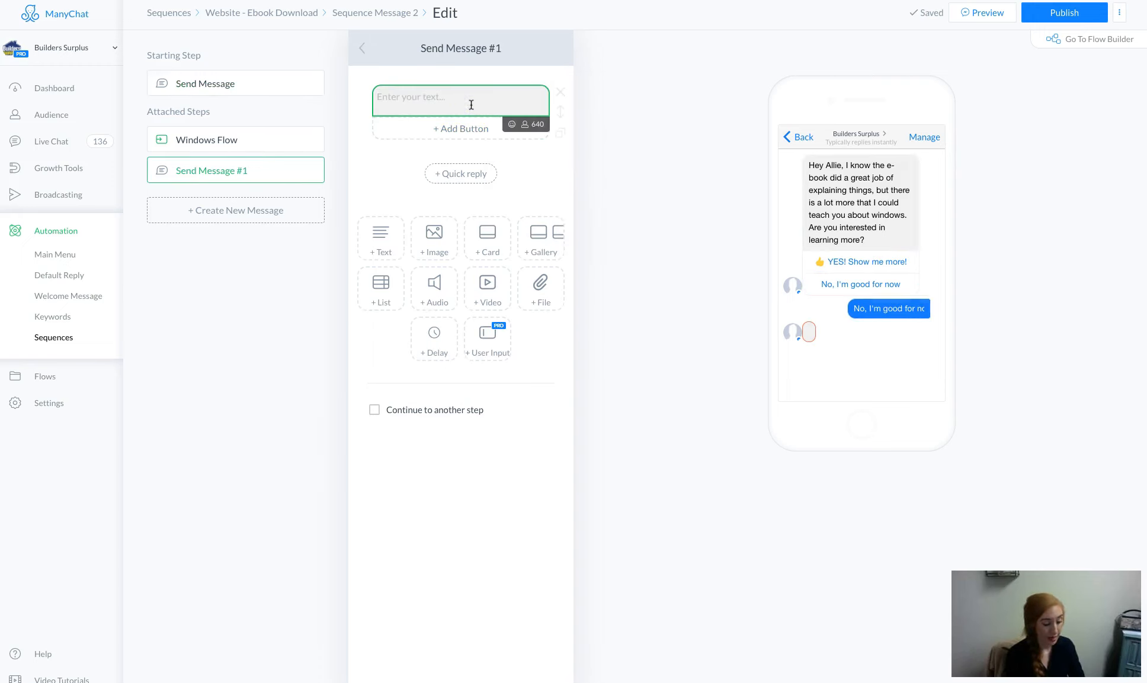
pyautogui.write('No proble')
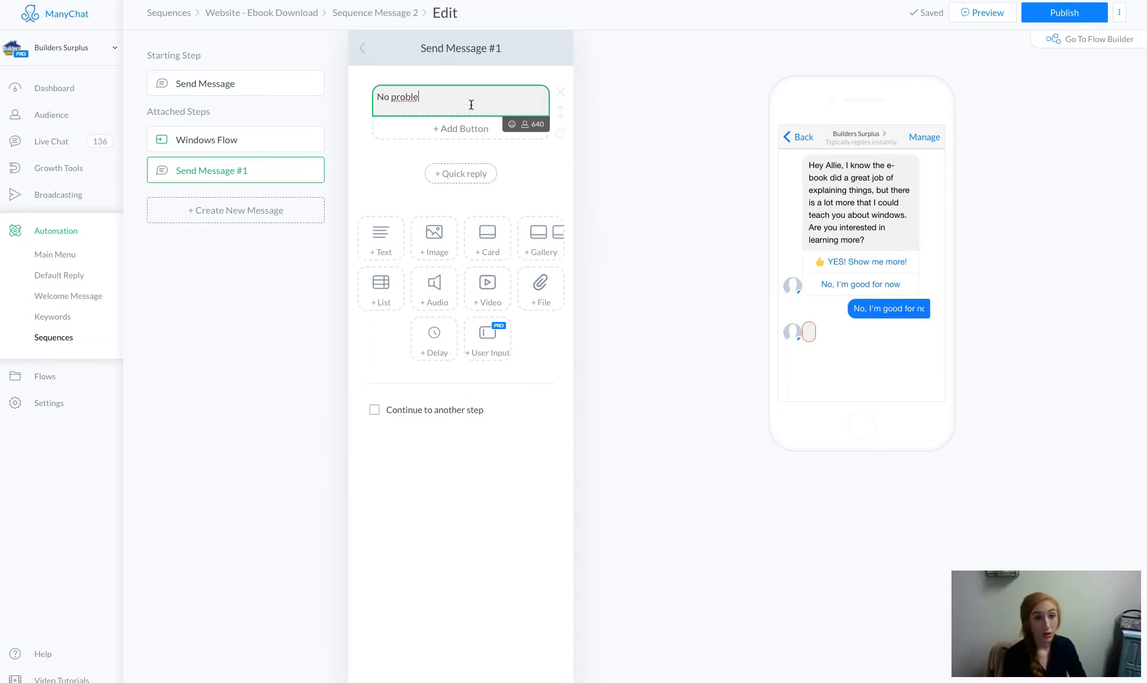
pyautogui.write('m!')
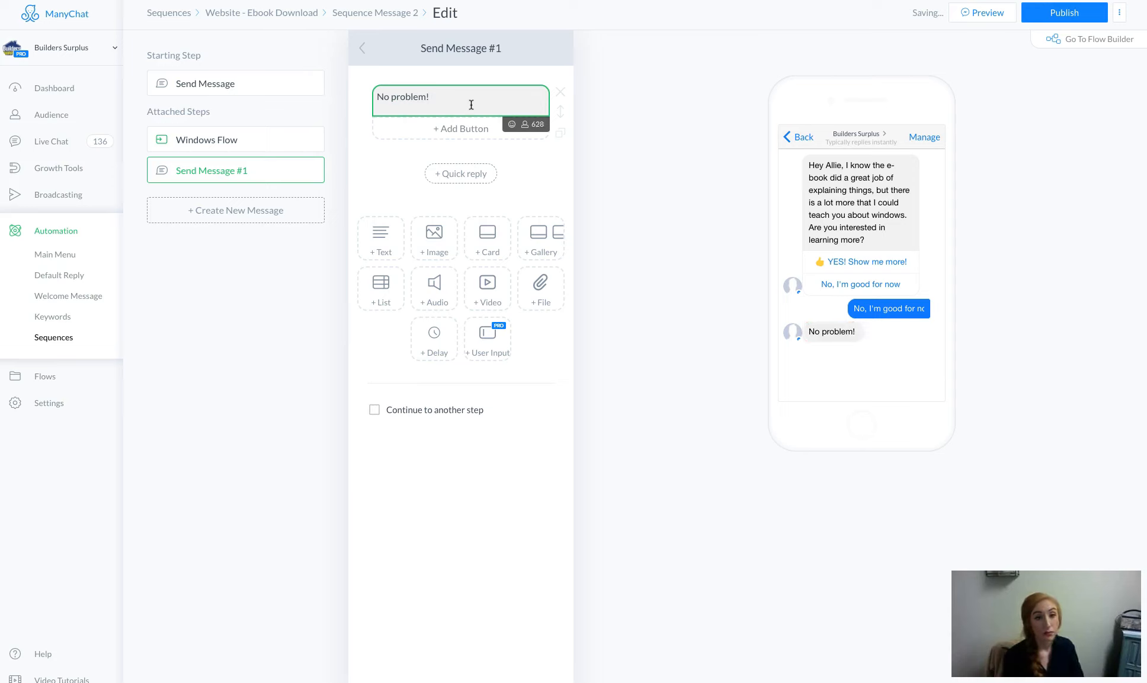
pyautogui.write(' If you do decide you n ee')
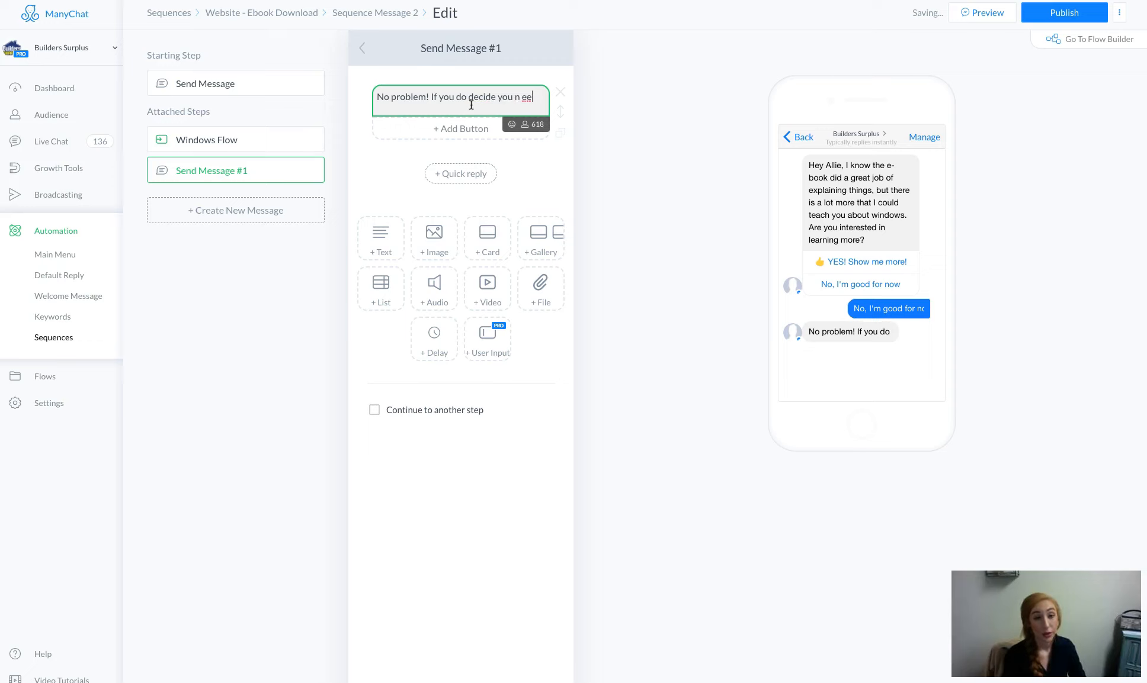
pyautogui.write('d a')
pyautogui.press('BackSpace')
pyautogui.press('BackSpace')
pyautogui.press('BackSpace')
pyautogui.write('ed a')
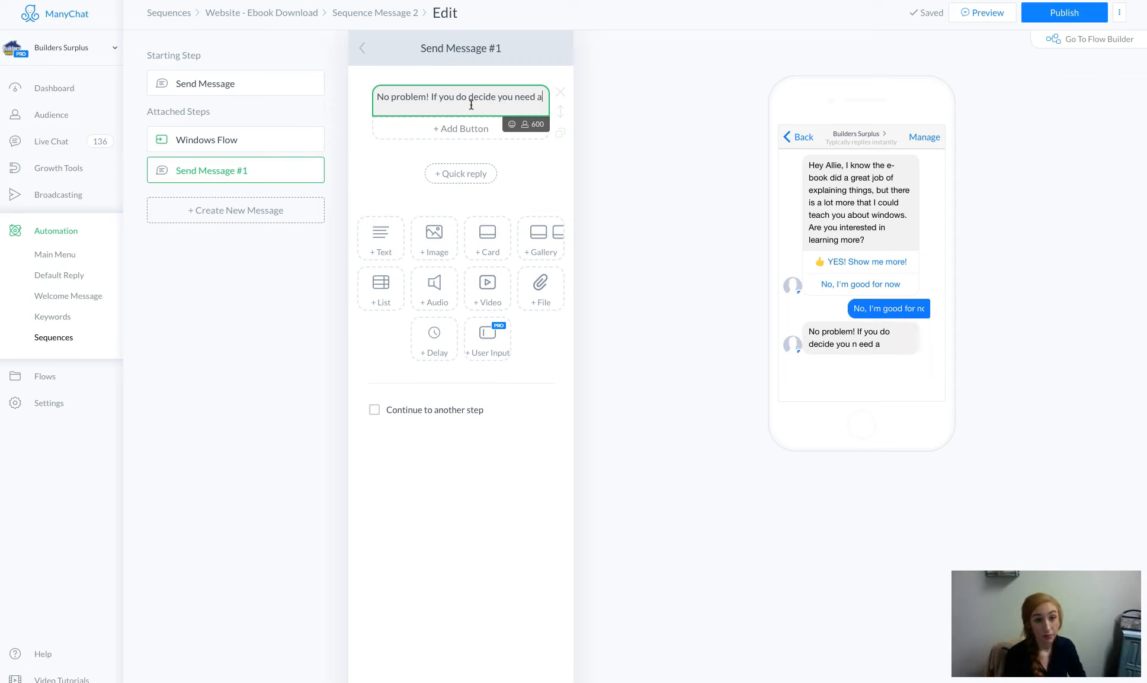
pyautogui.write('dditional help.')
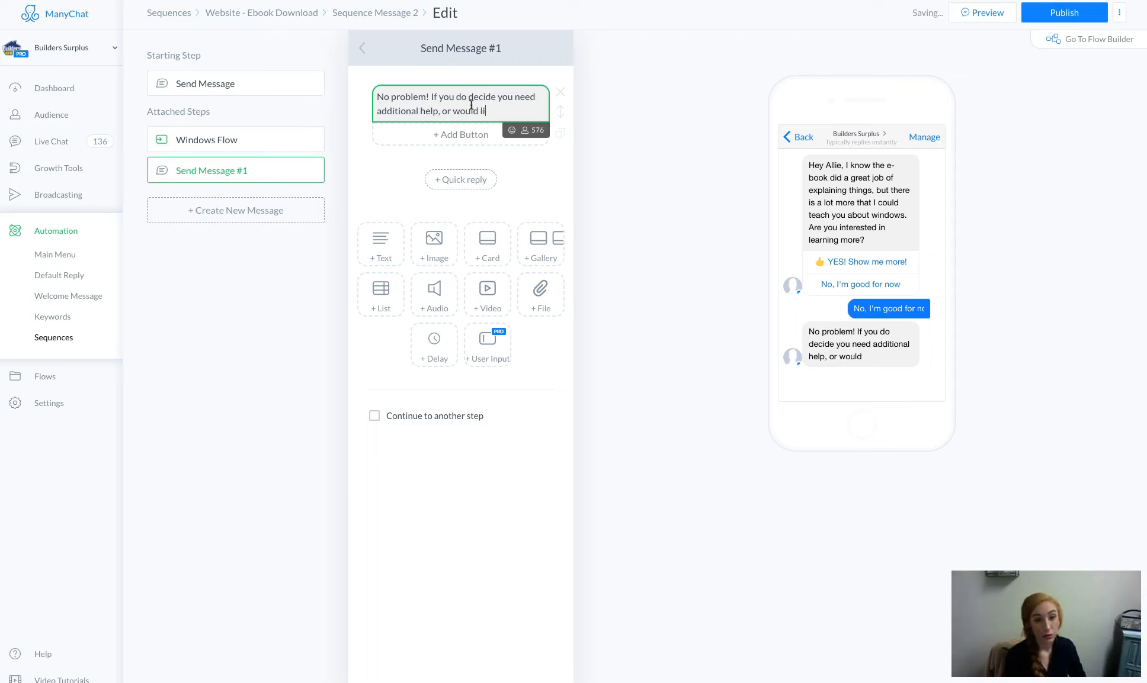
# Finish the "No" reply text with "a FREE In home windows estimate, just click below!"
pyautogui.write(' a FREE In ho')
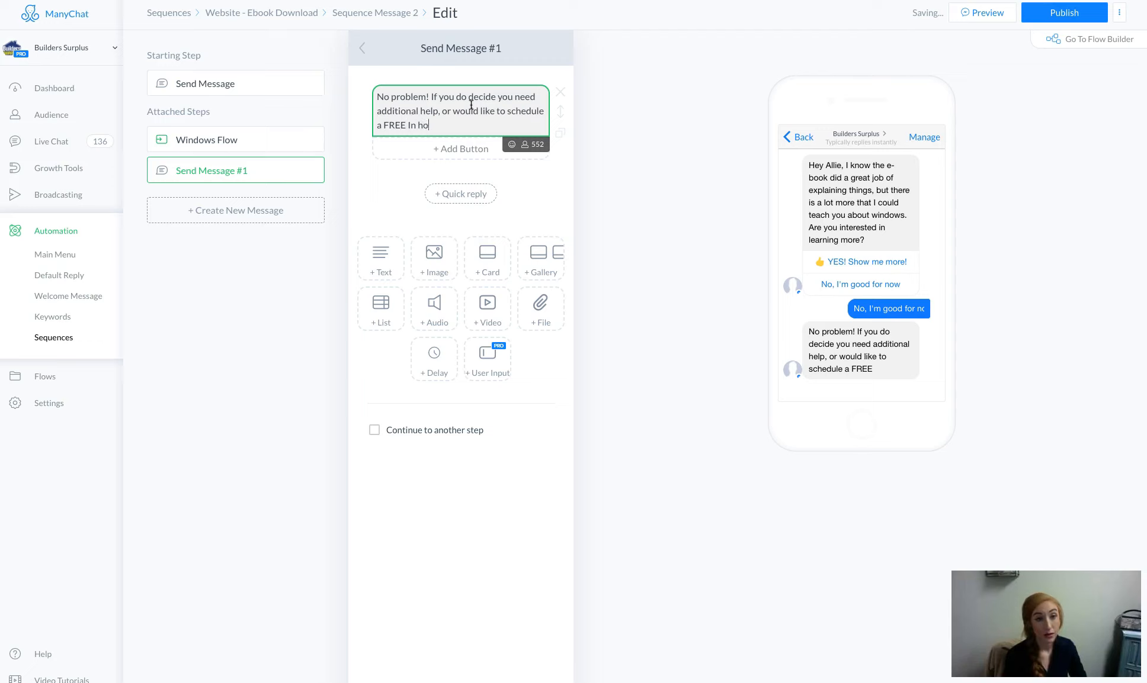
pyautogui.write('windows estimate, just')
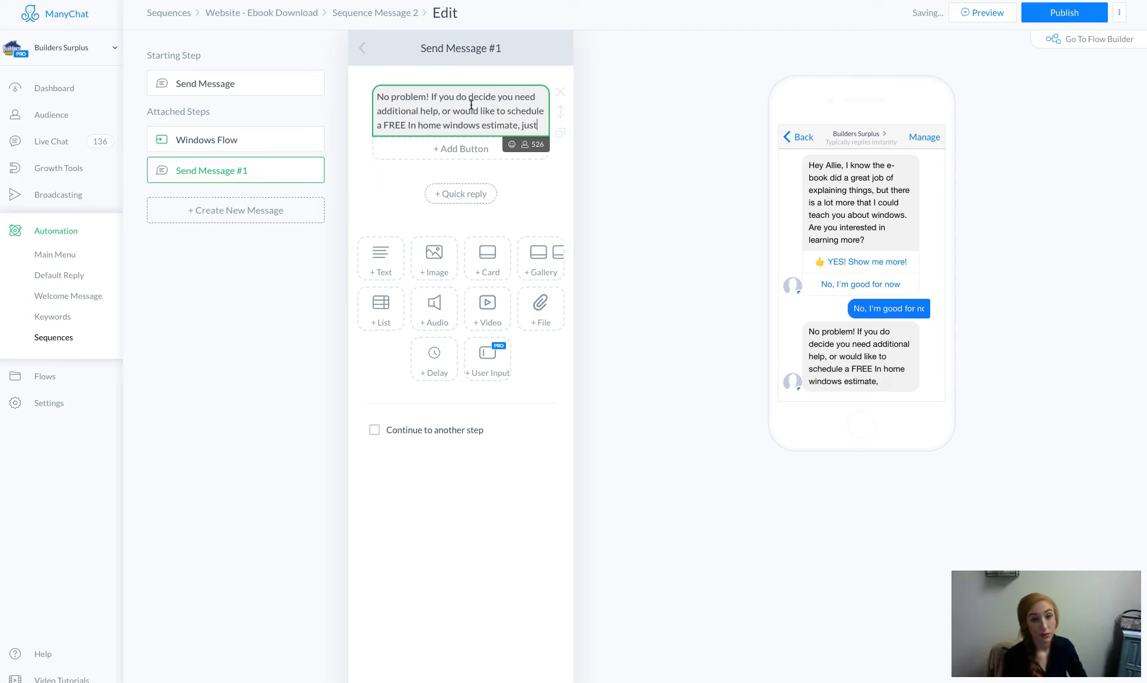
pyautogui.write(' click below!')
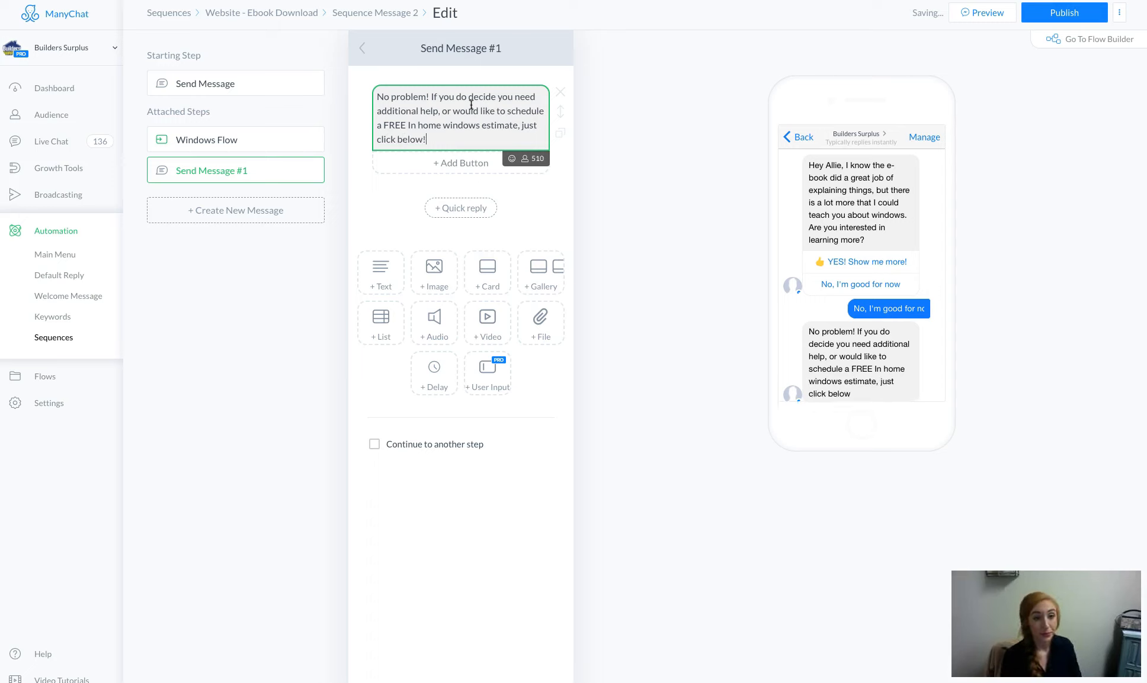
# Add a button titled "FREE WINDOW APPT" to the "No" reply
pyautogui.click(462, 162)
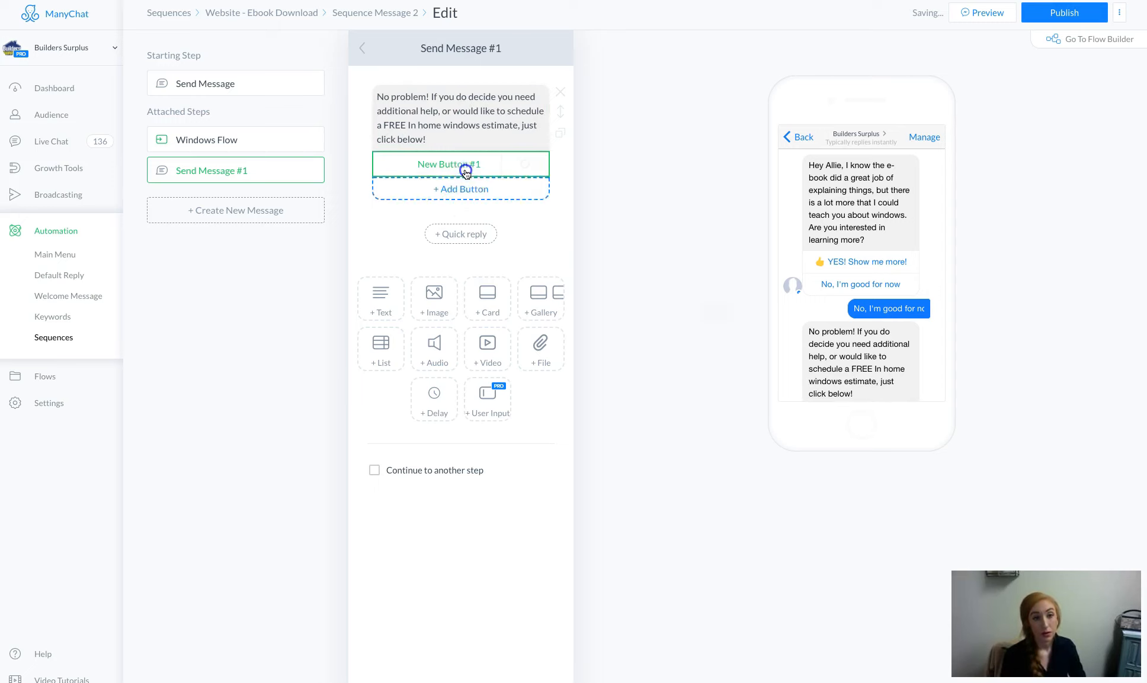
pyautogui.write('FREE')
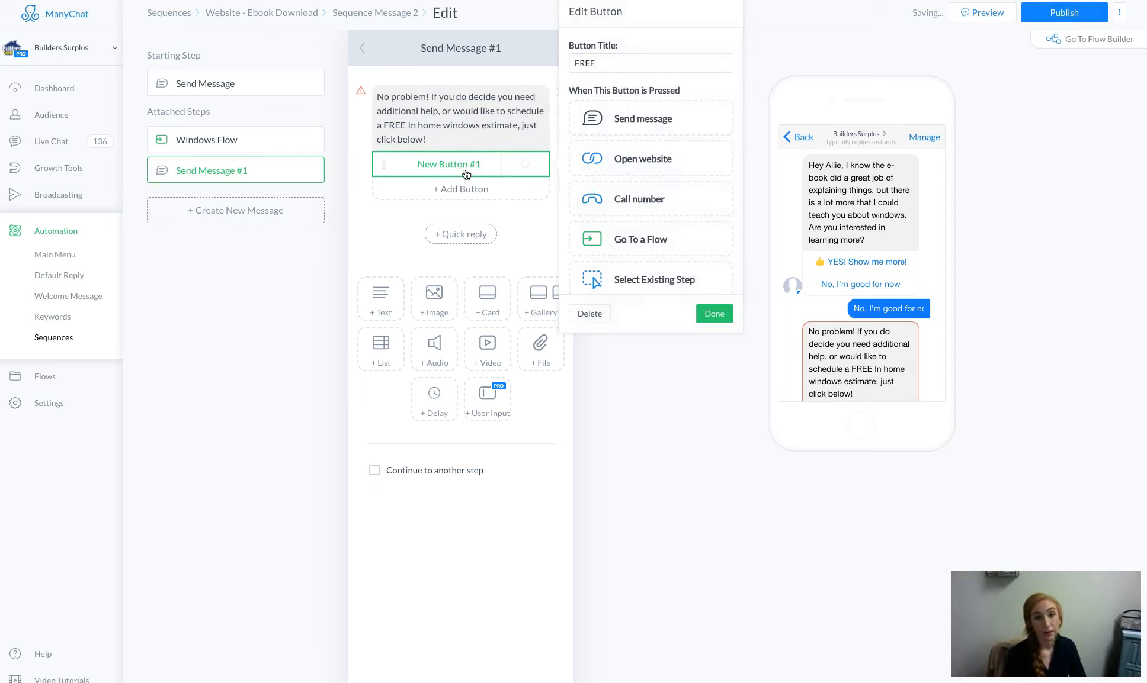
pyautogui.write(' WIN')
pyautogui.press('BackSpace')
pyautogui.press('BackSpace')
pyautogui.write('WINDOW')
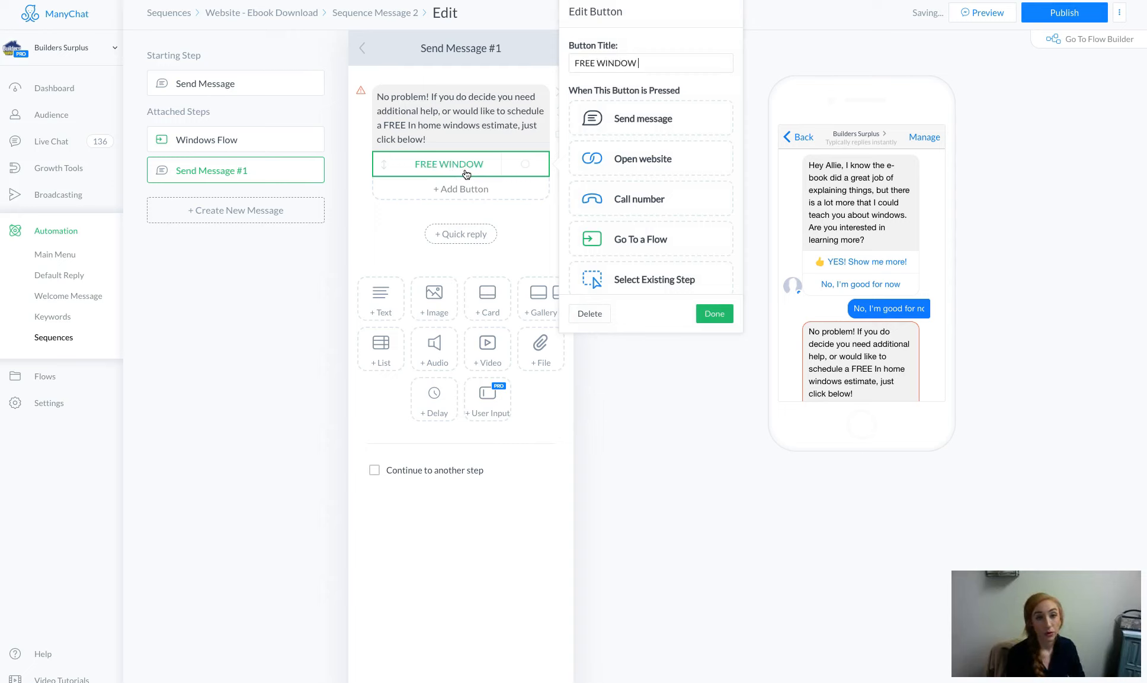
pyautogui.write('S APPT')
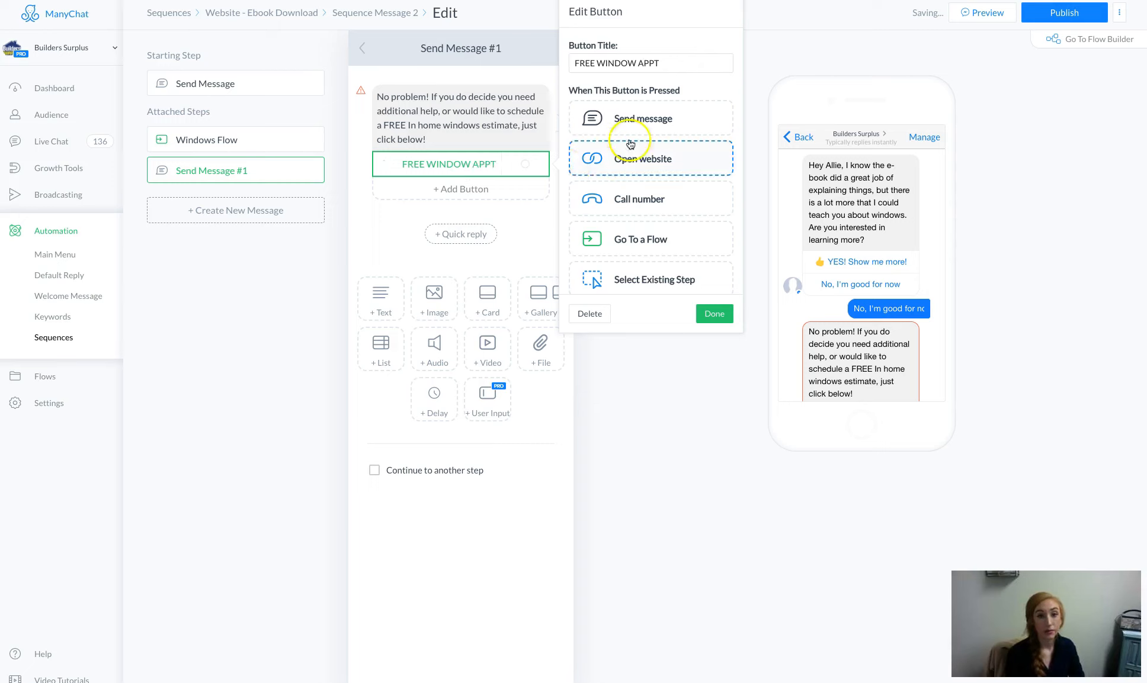
# Make the FREE WINDOW APPT button go to the "Have Someone Contact Me/ Windows" flow from the Contact Me's folder
pyautogui.click(658, 237)
pyautogui.click(665, 174)
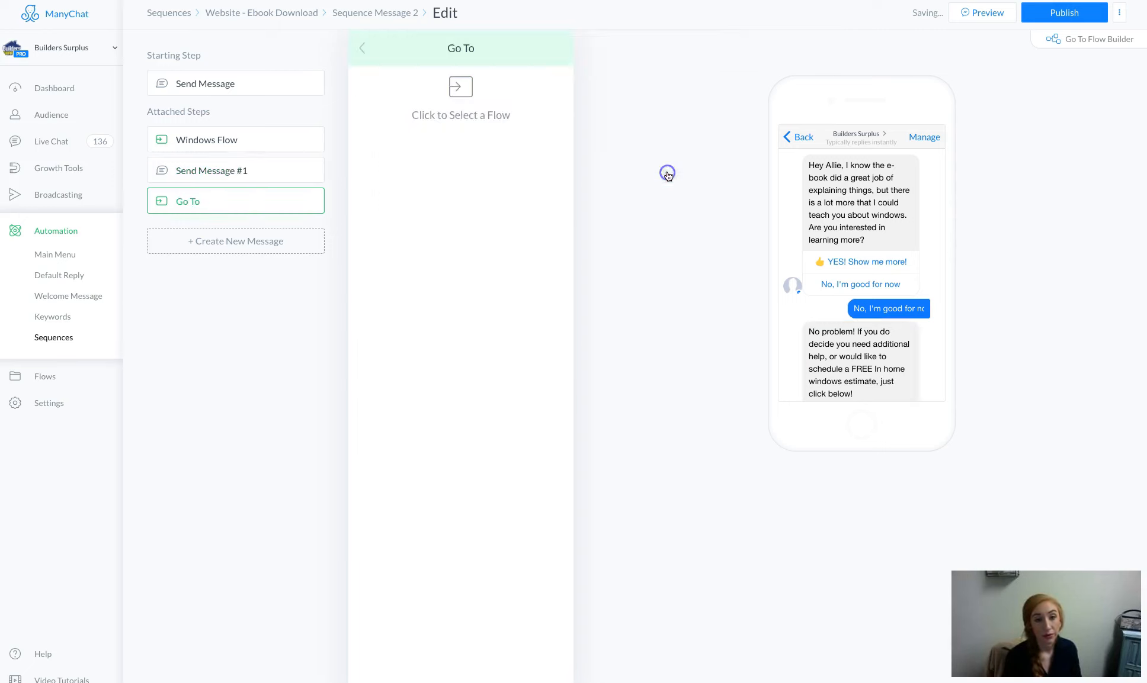
pyautogui.click(465, 113)
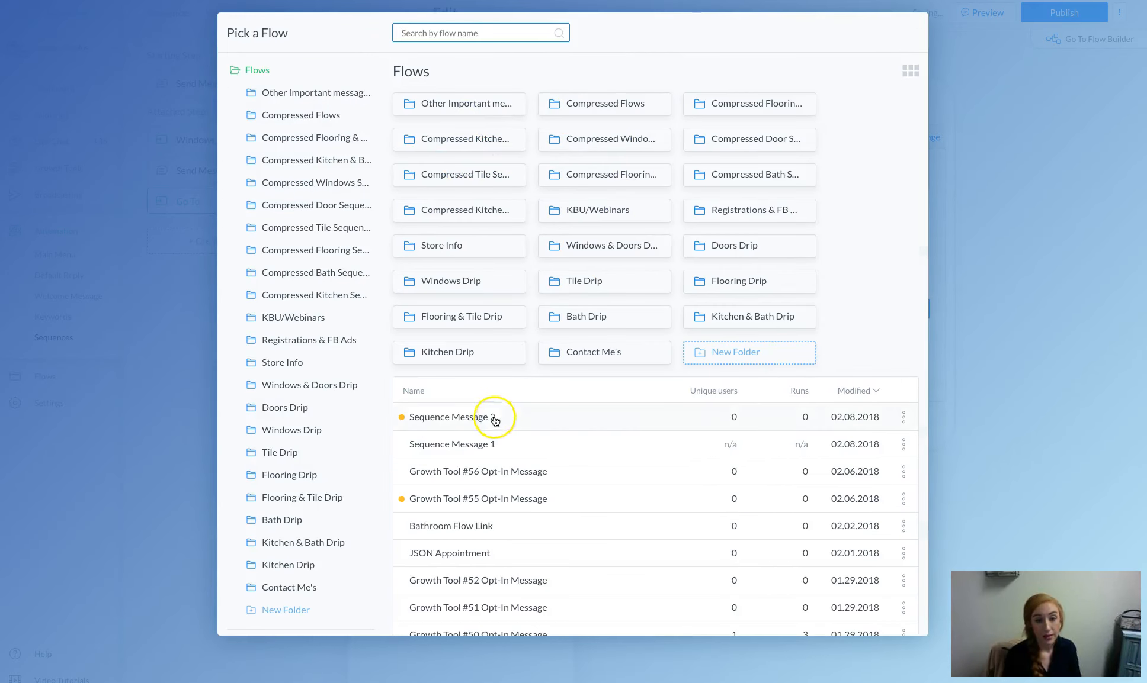
pyautogui.click(625, 352)
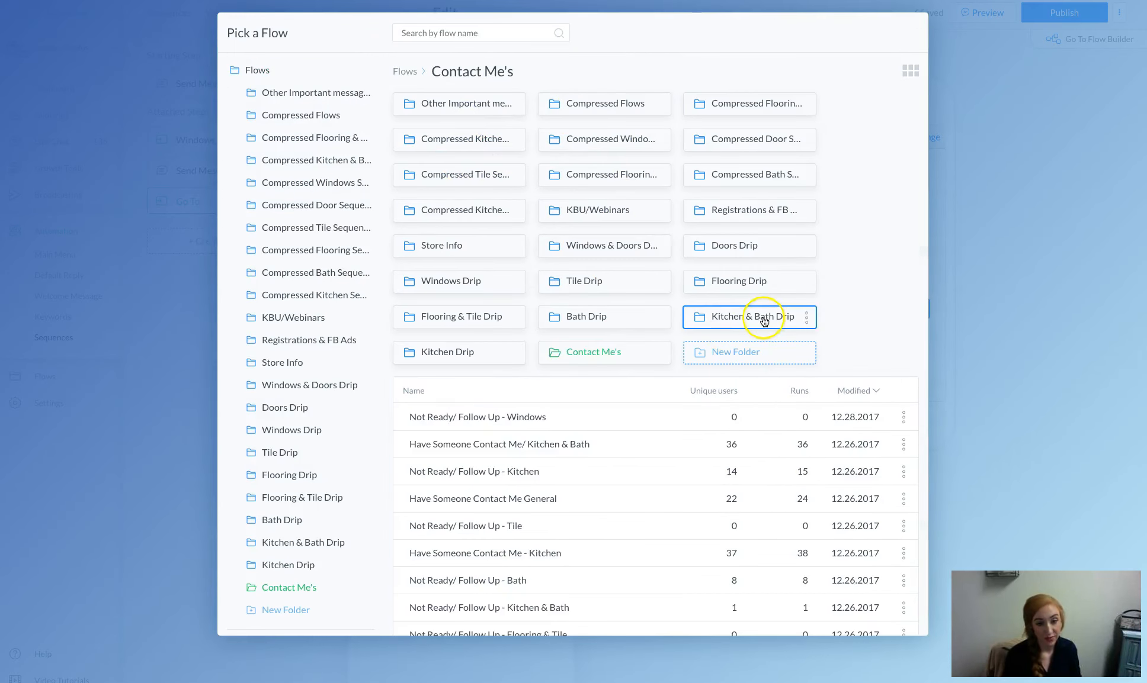
pyautogui.scroll(-5, 660, 402)
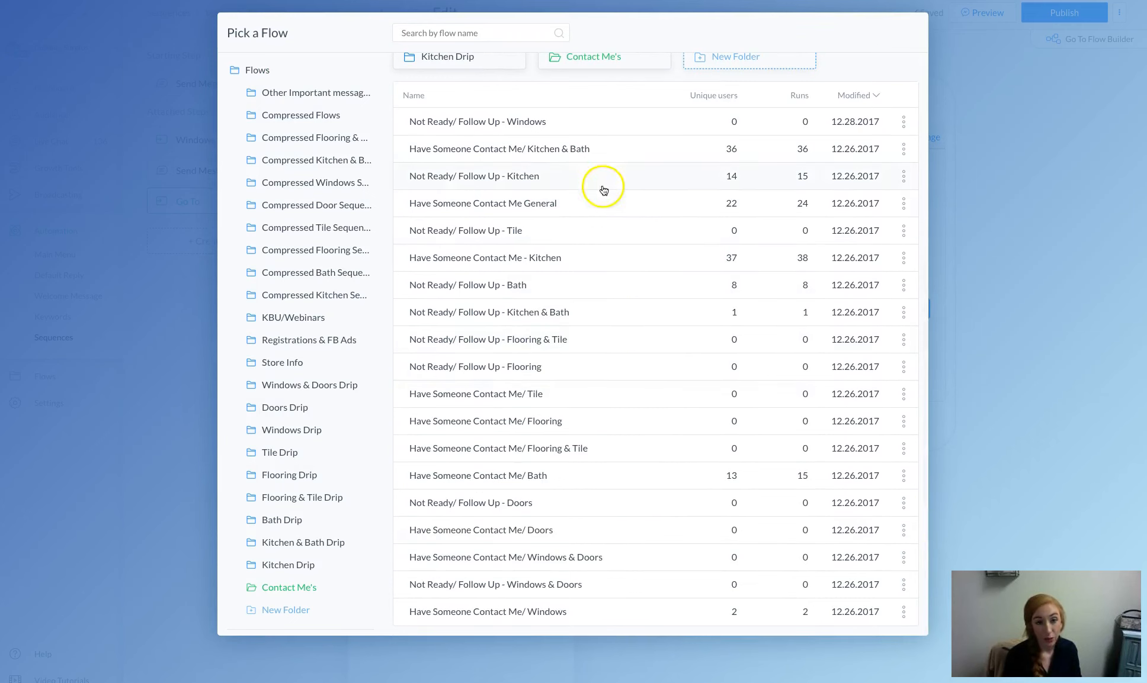
pyautogui.click(472, 613)
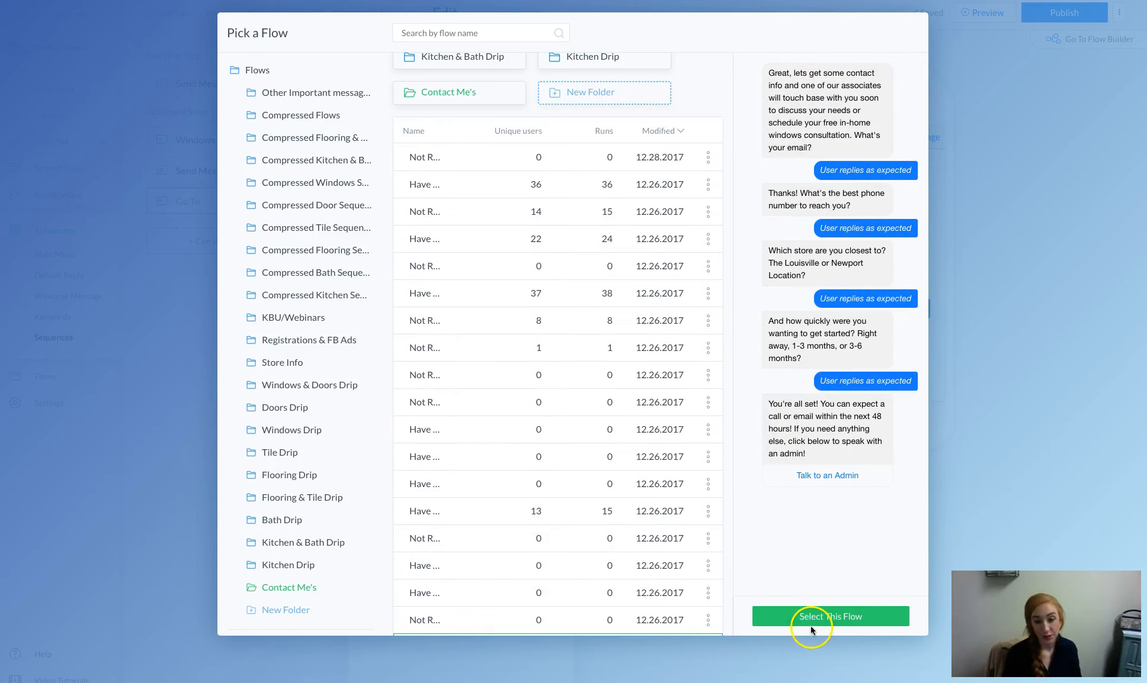
pyautogui.click(824, 618)
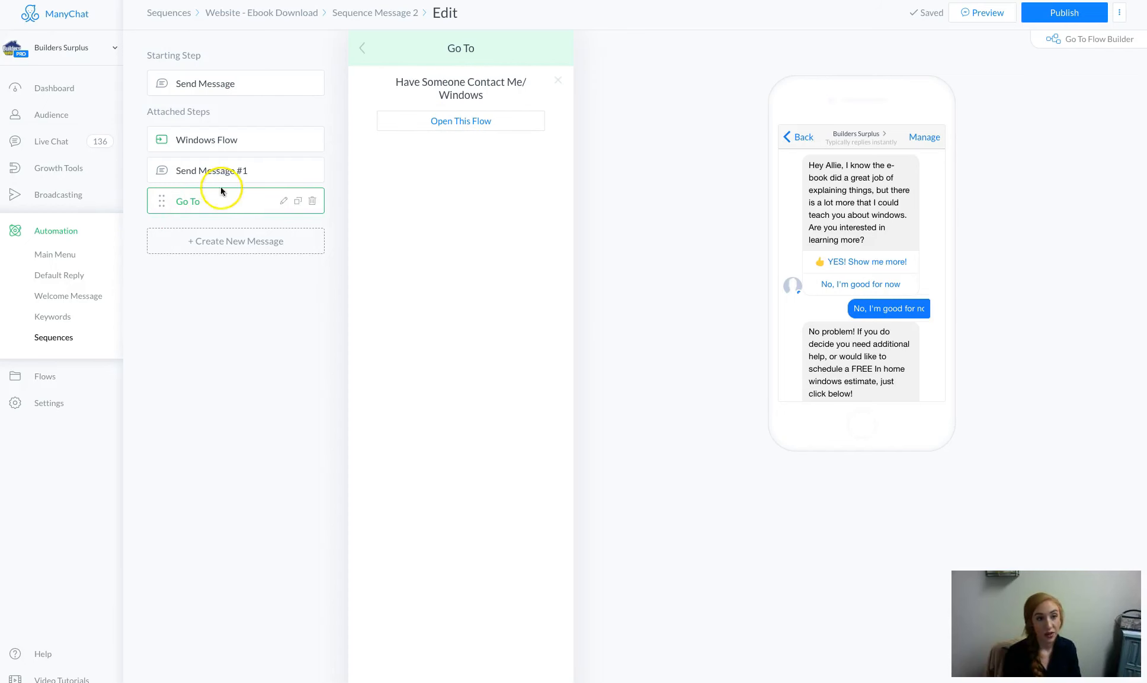
# Rename the attached Go To step as "Windows Contact"
pyautogui.click(286, 200)
pyautogui.hotkey('ctrl', 'a')
pyautogui.write('Wi')
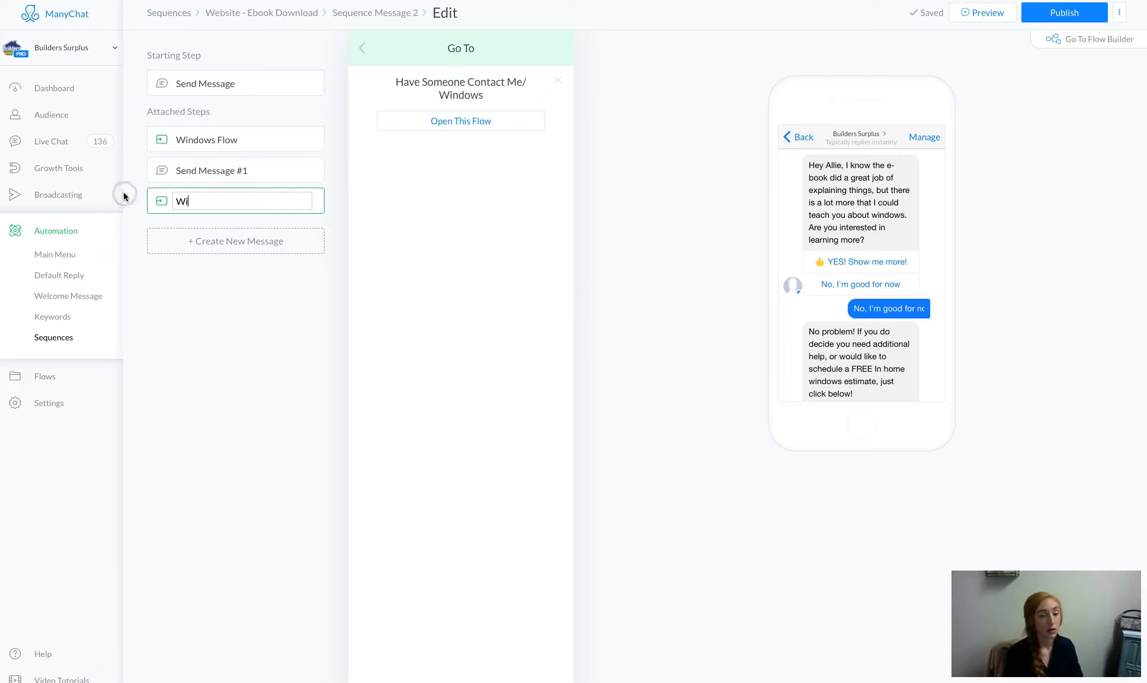
pyautogui.write('ndows Contact')
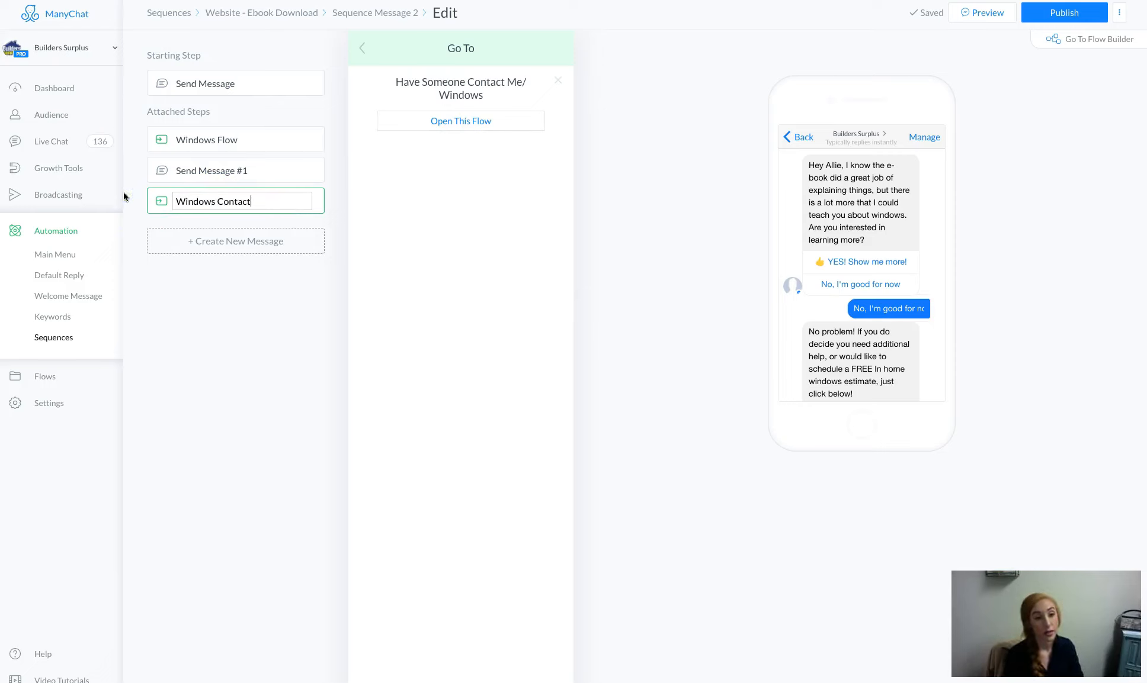
pyautogui.press('Return')
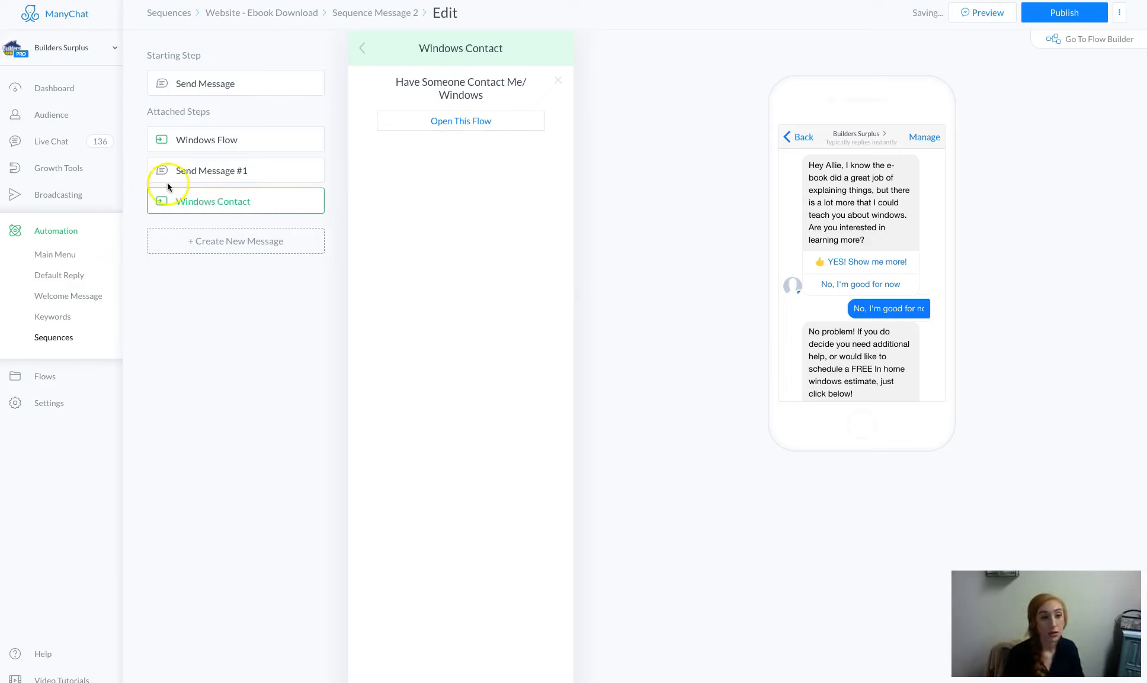
# Add a second button titled "Speak to an Admin" to Send Message #1
pyautogui.click(260, 179)
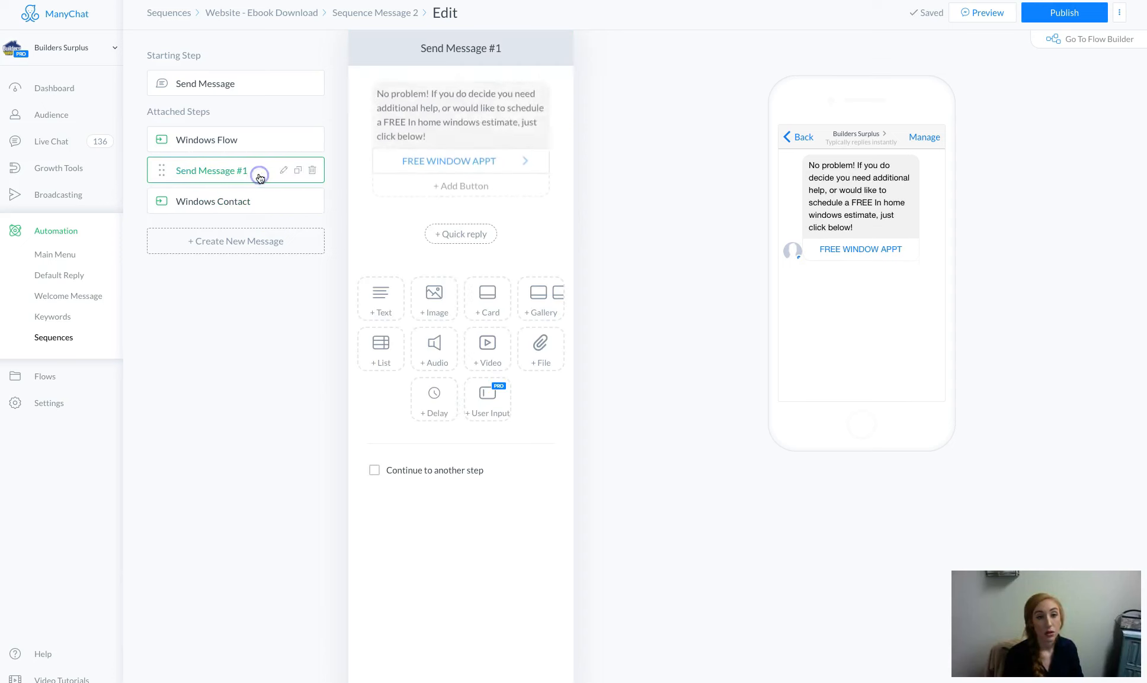
pyautogui.click(478, 186)
pyautogui.write('Speak to an Admin')
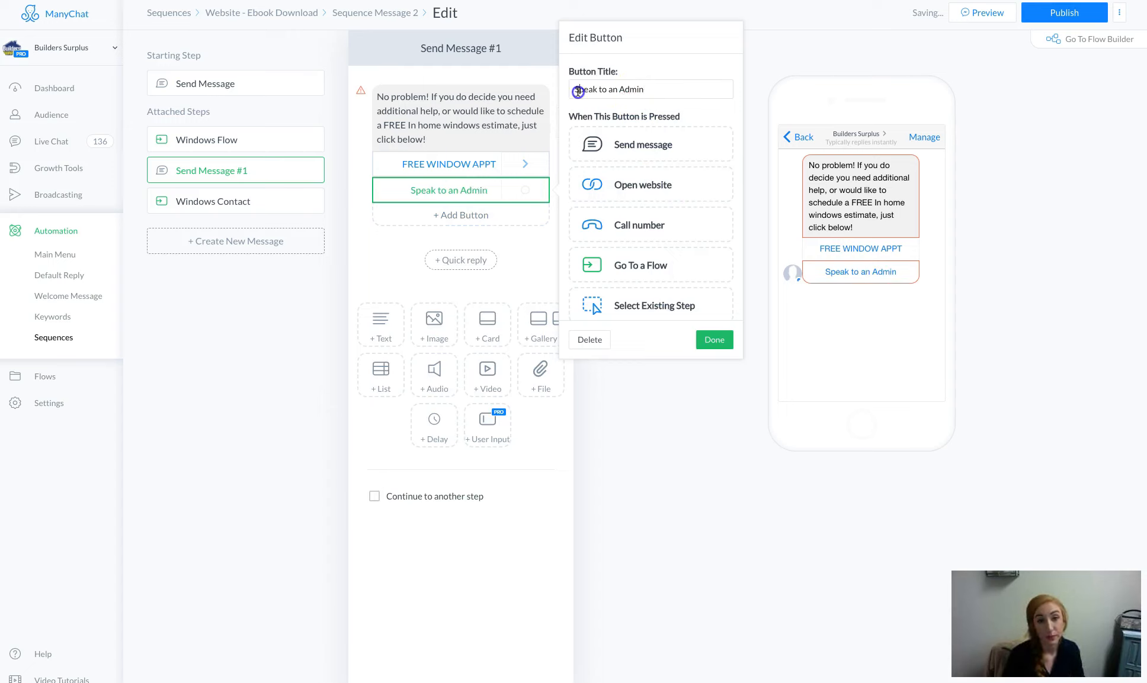
# Insert a person emoji at the start of the "Speak to an Admin" button title
pyautogui.moveTo(575, 95); pyautogui.dragTo(620, 84)
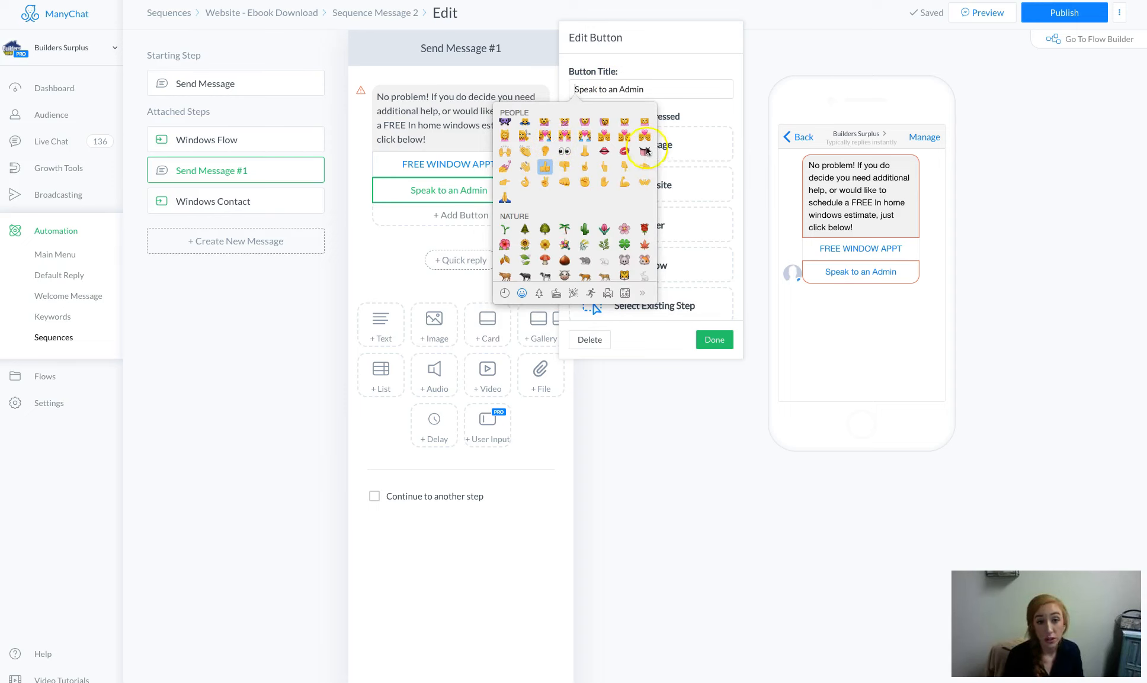
pyautogui.scroll(10, 572, 198)
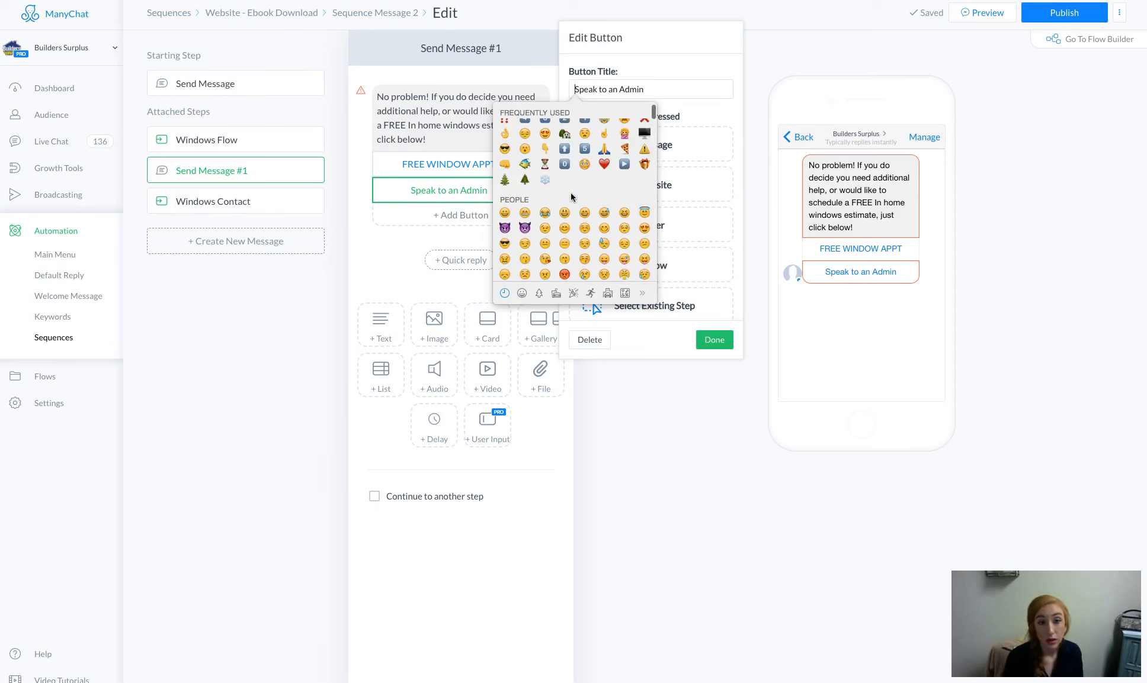
pyautogui.scroll(-3, 570, 193)
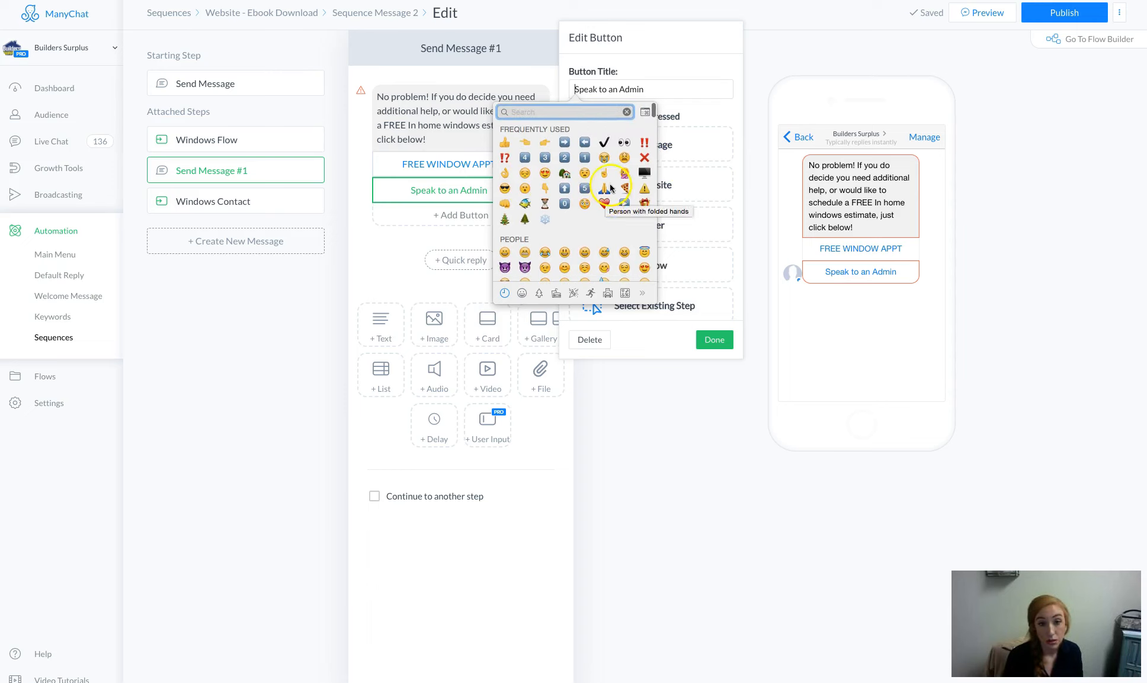
pyautogui.scroll(-3, 610, 188)
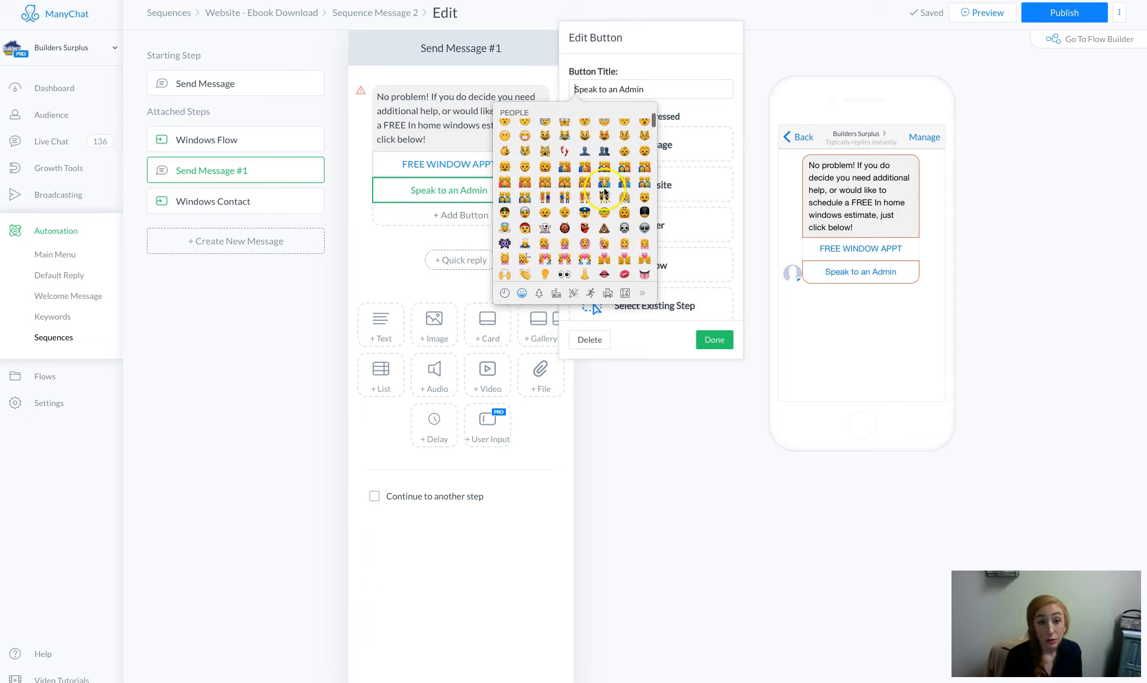
pyautogui.scroll(-1, 592, 202)
pyautogui.scroll(-1, 590, 204)
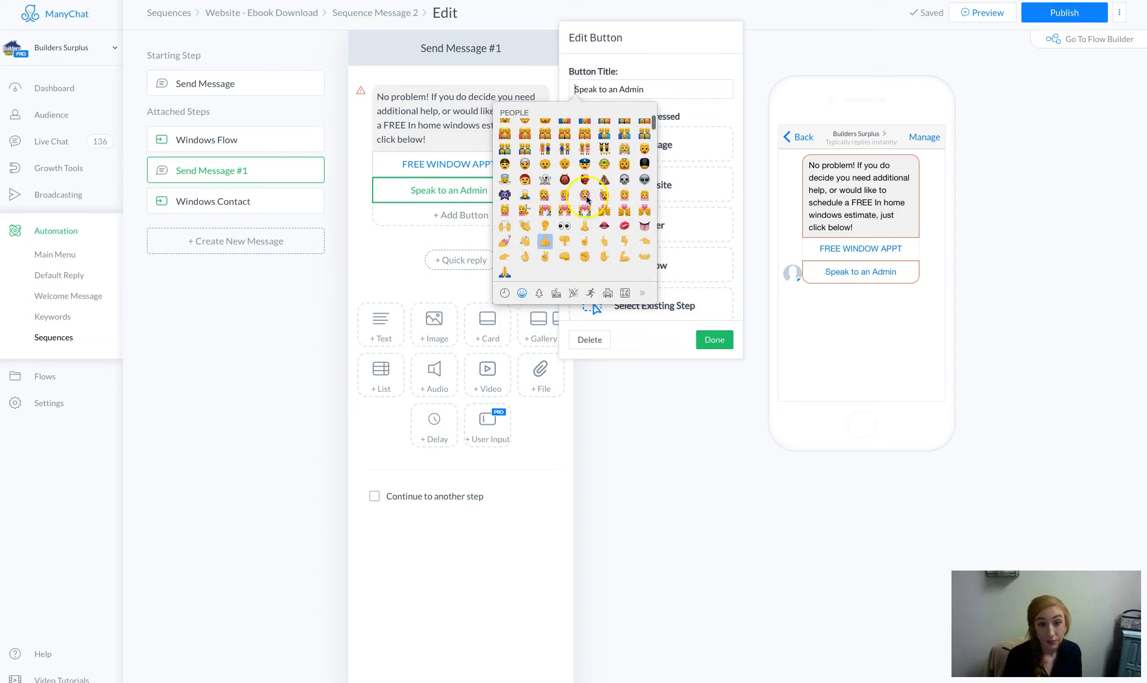
pyautogui.scroll(-15, 540, 199)
pyautogui.scroll(-10, 540, 200)
pyautogui.scroll(20, 540, 200)
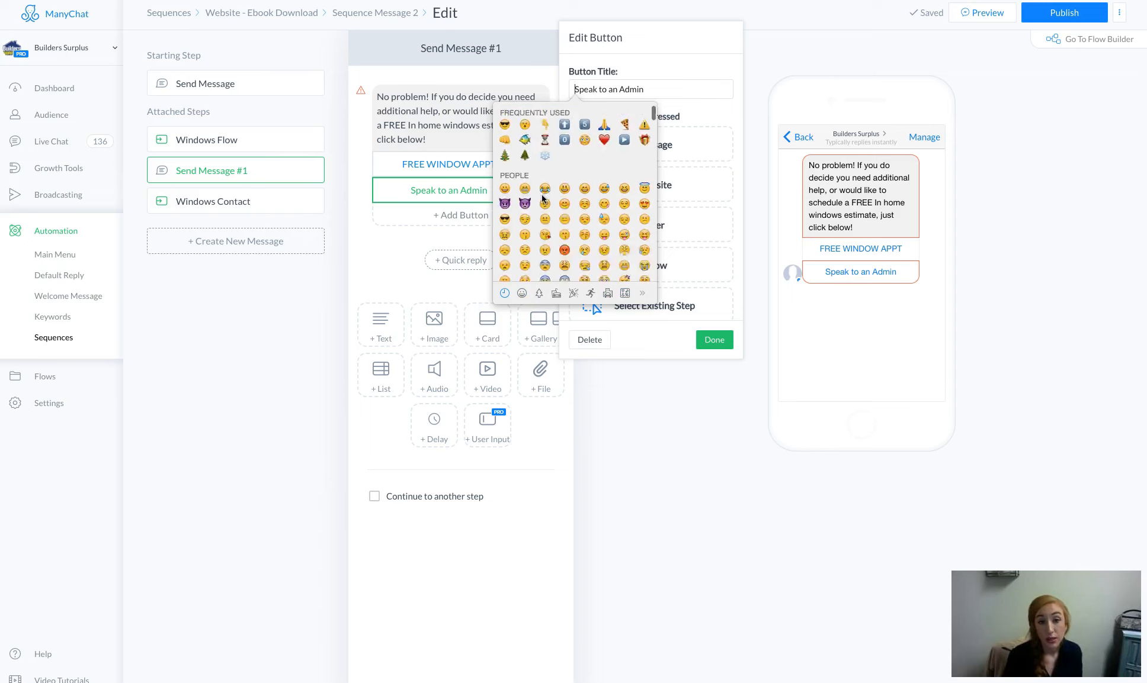
pyautogui.scroll(-5, 586, 176)
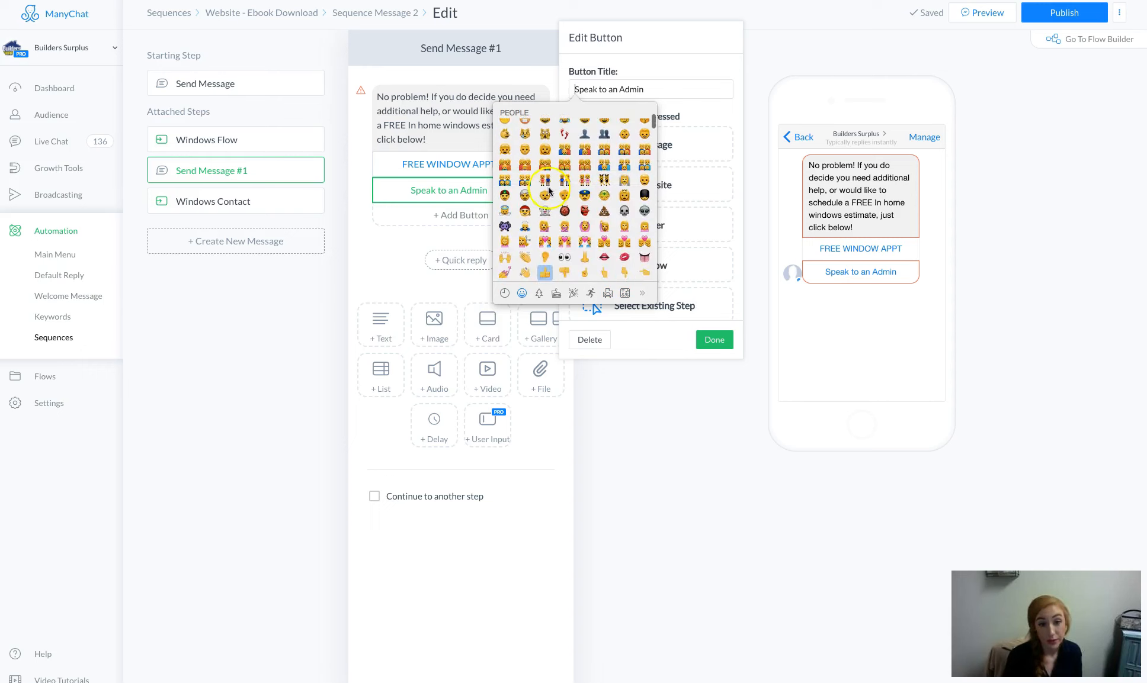
pyautogui.scroll(1, 561, 199)
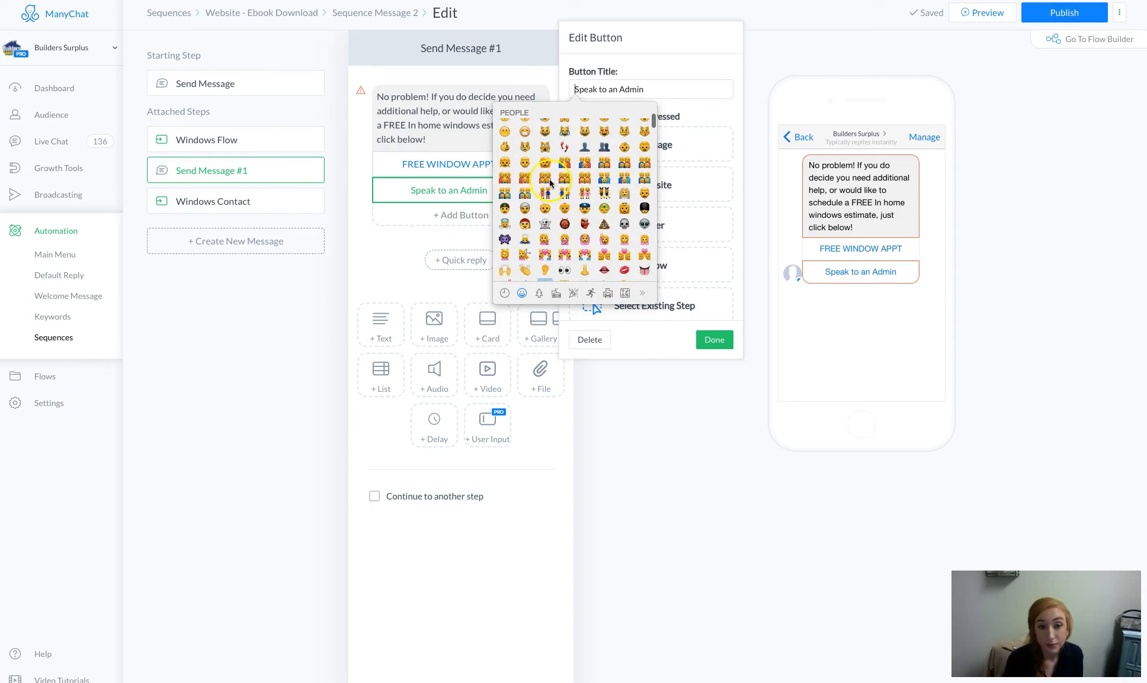
pyautogui.click(603, 240)
pyautogui.click(543, 220)
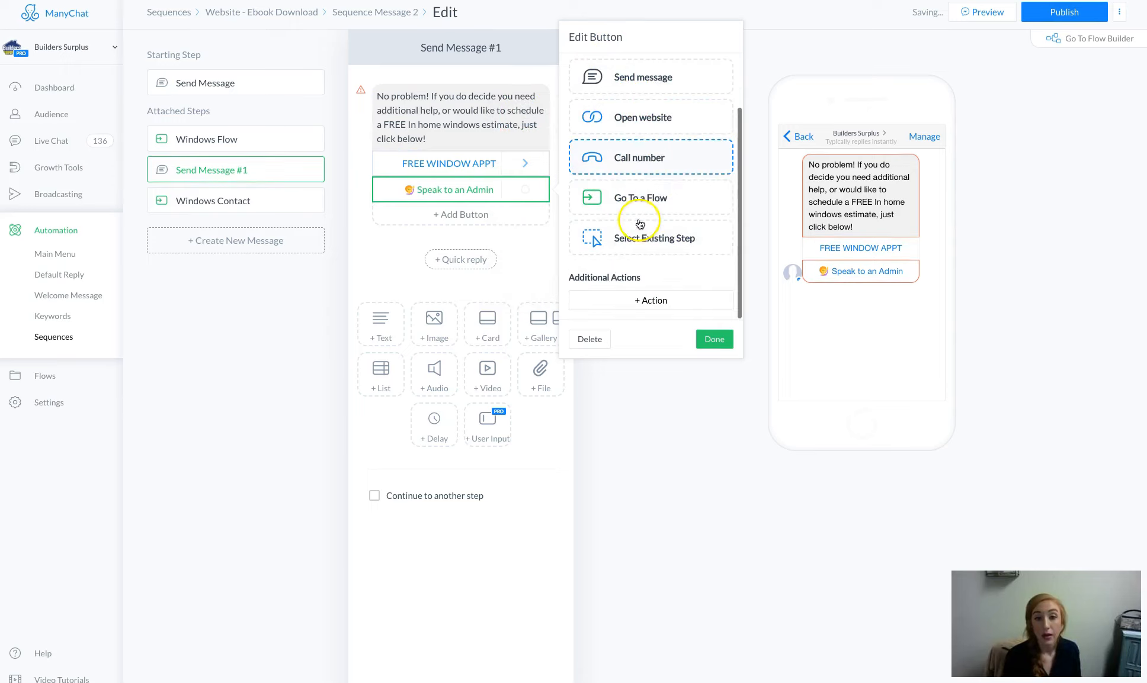
# Set the "Speak to an Admin" button to go to a flow and open the flow choice
pyautogui.click(634, 265)
pyautogui.click(610, 193)
pyautogui.click(488, 95)
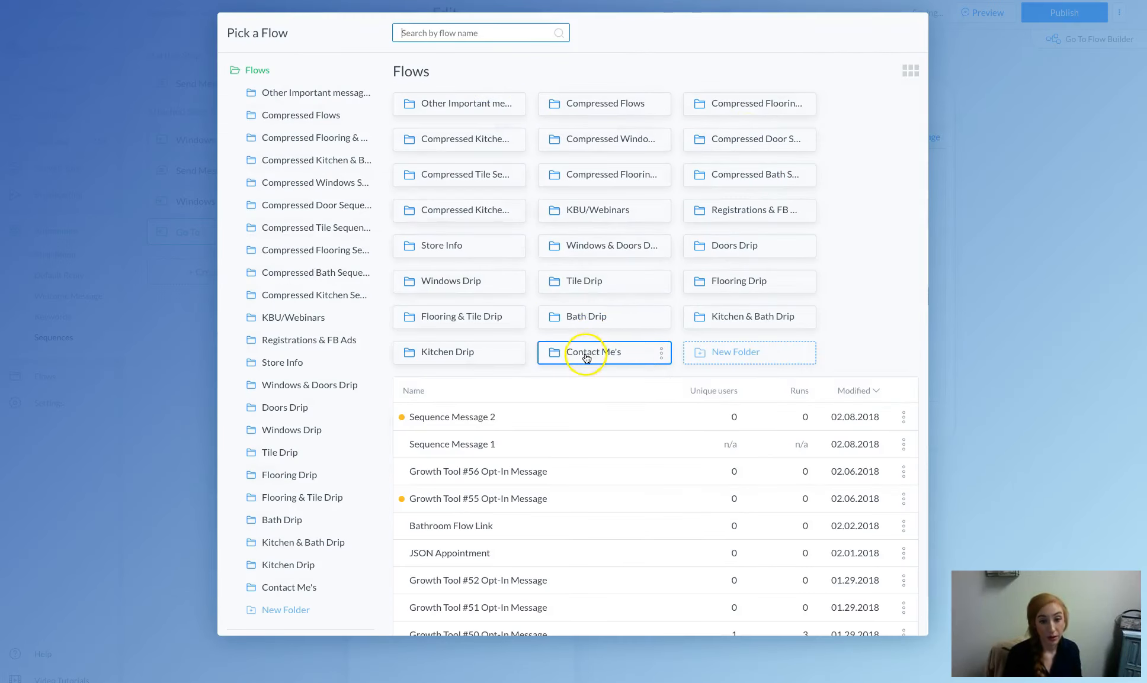
# Try using the "Speak to an Admin" flow, found by searching for "admin", as the button's destination
pyautogui.click(462, 113)
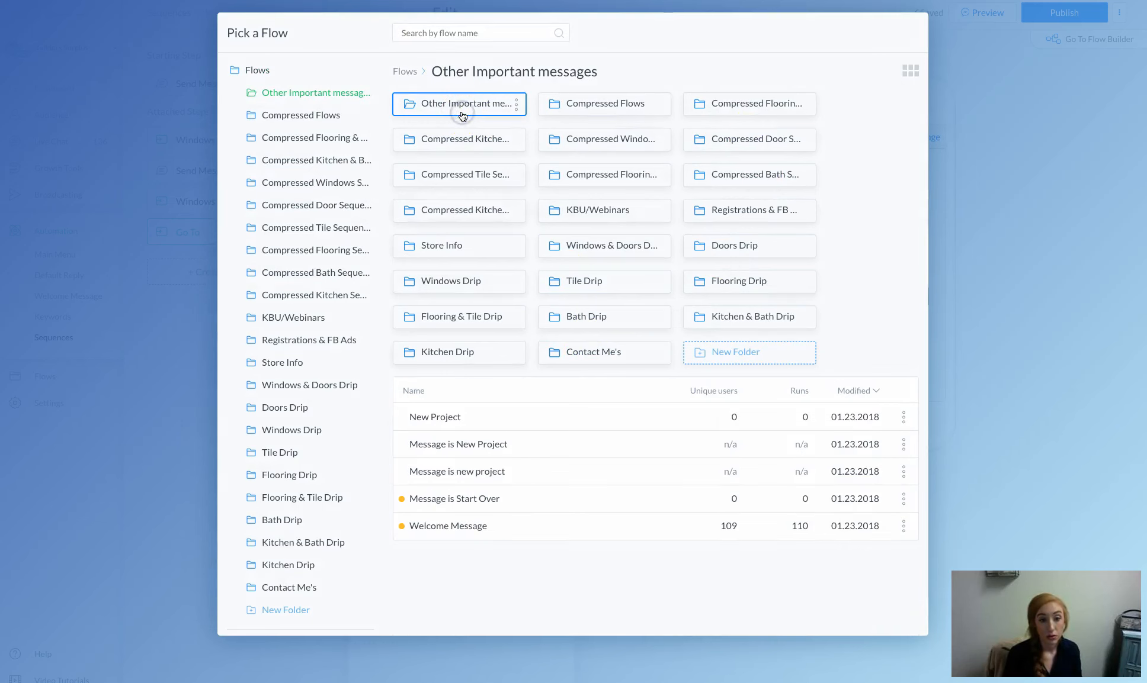
pyautogui.click(560, 352)
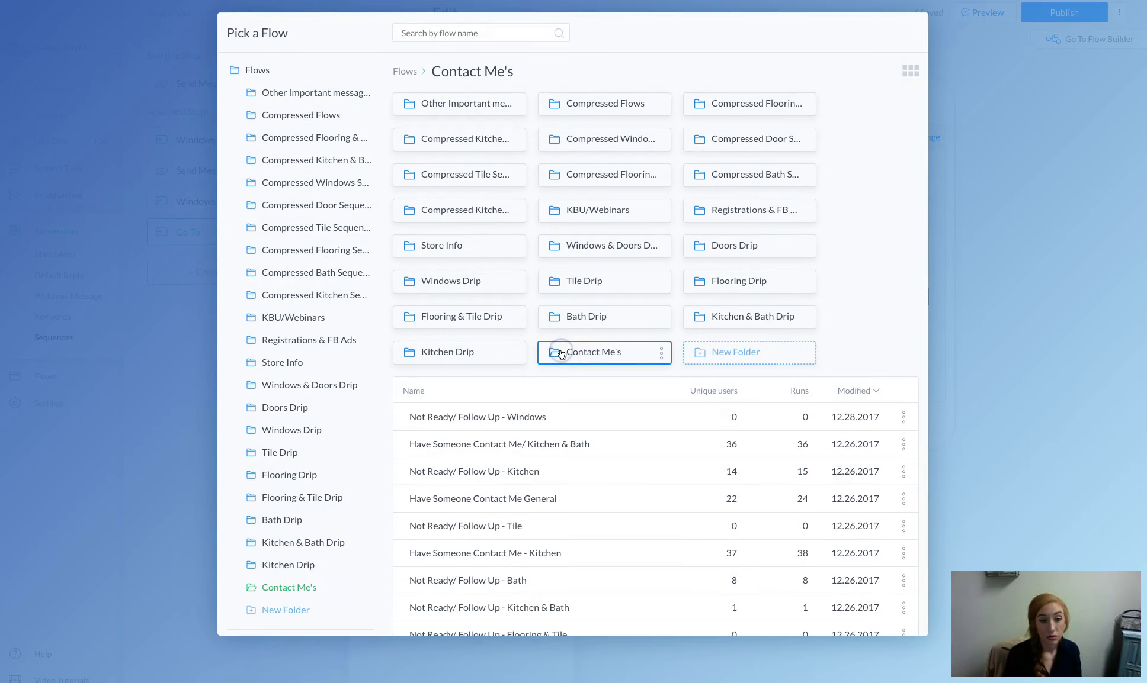
pyautogui.scroll(-5, 559, 356)
pyautogui.scroll(5, 559, 356)
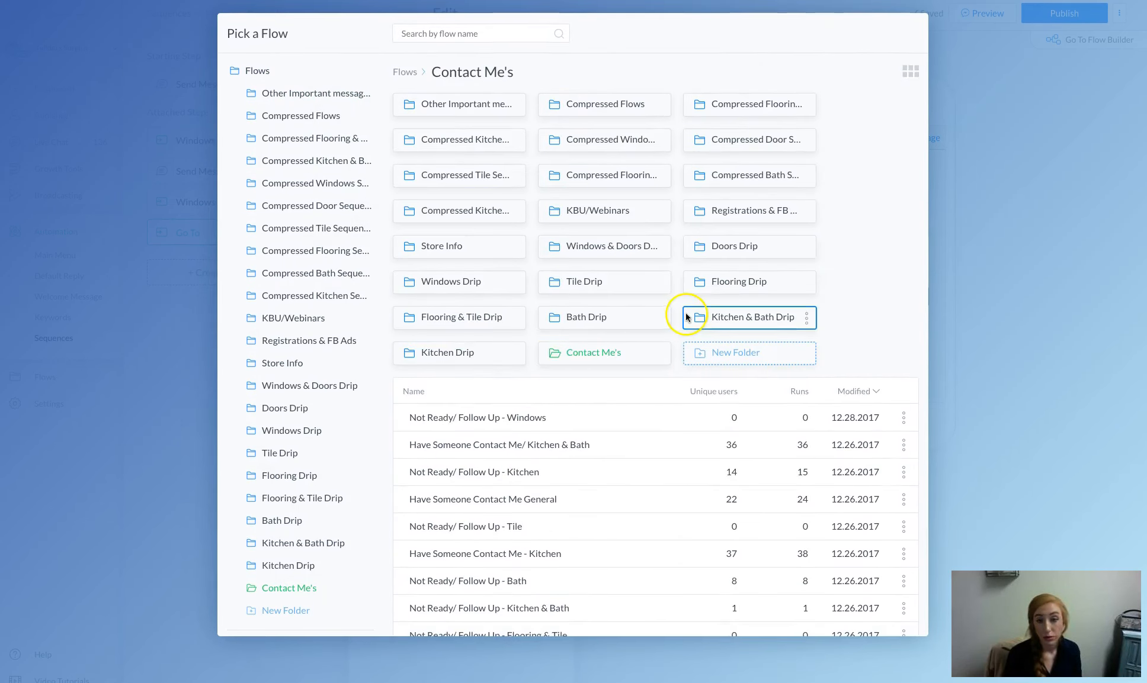
pyautogui.click(508, 26)
pyautogui.write('a')
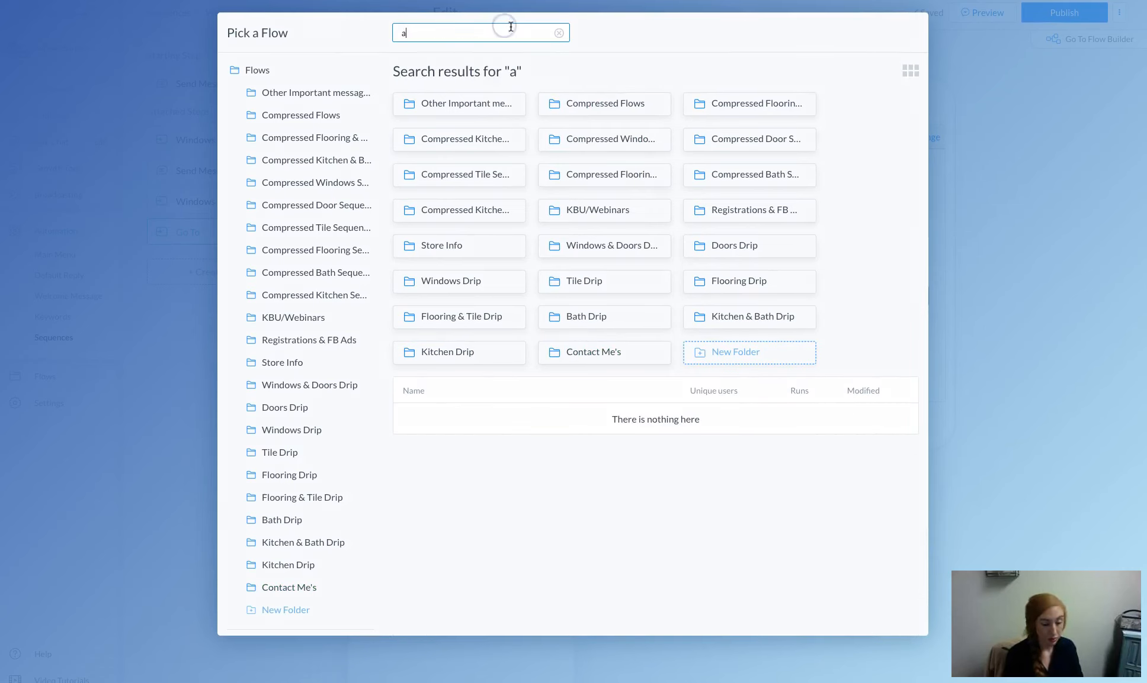
pyautogui.write('dmin')
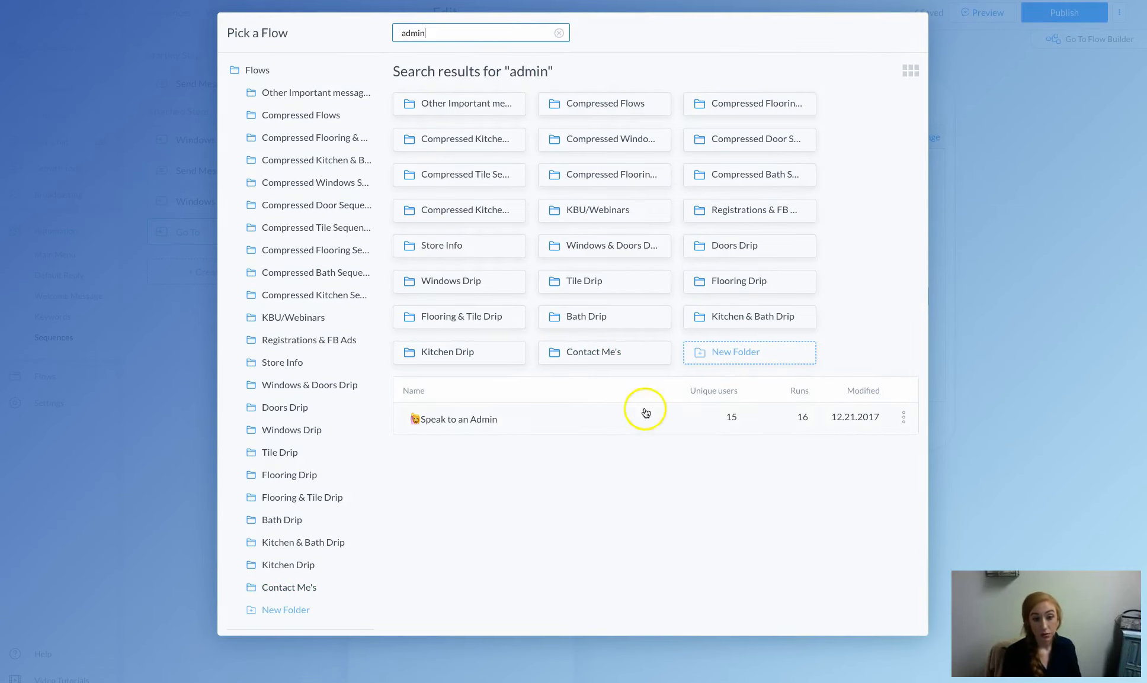
pyautogui.click(679, 418)
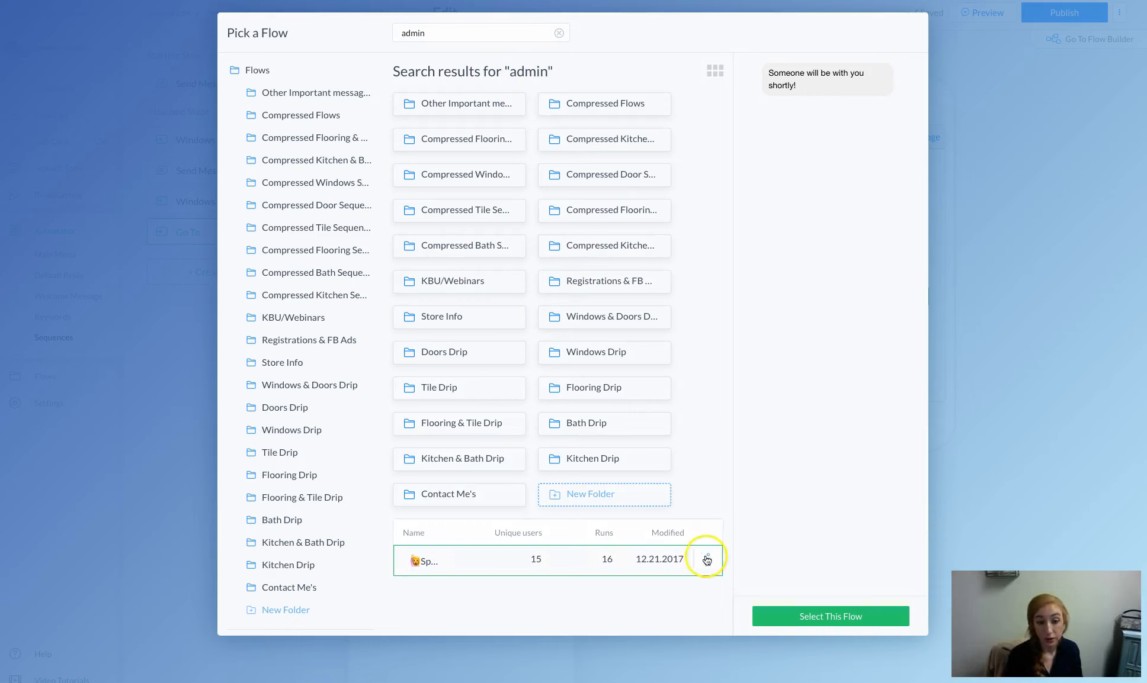
pyautogui.click(710, 559)
pyautogui.moveTo(487, 557)
pyautogui.mouseDown()
pyautogui.moveTo(456, 304)
pyautogui.moveTo(504, 299)
pyautogui.moveTo(579, 462)
pyautogui.moveTo(563, 305)
pyautogui.moveTo(456, 535)
pyautogui.moveTo(503, 557)
pyautogui.mouseUp()
pyautogui.click(770, 619)
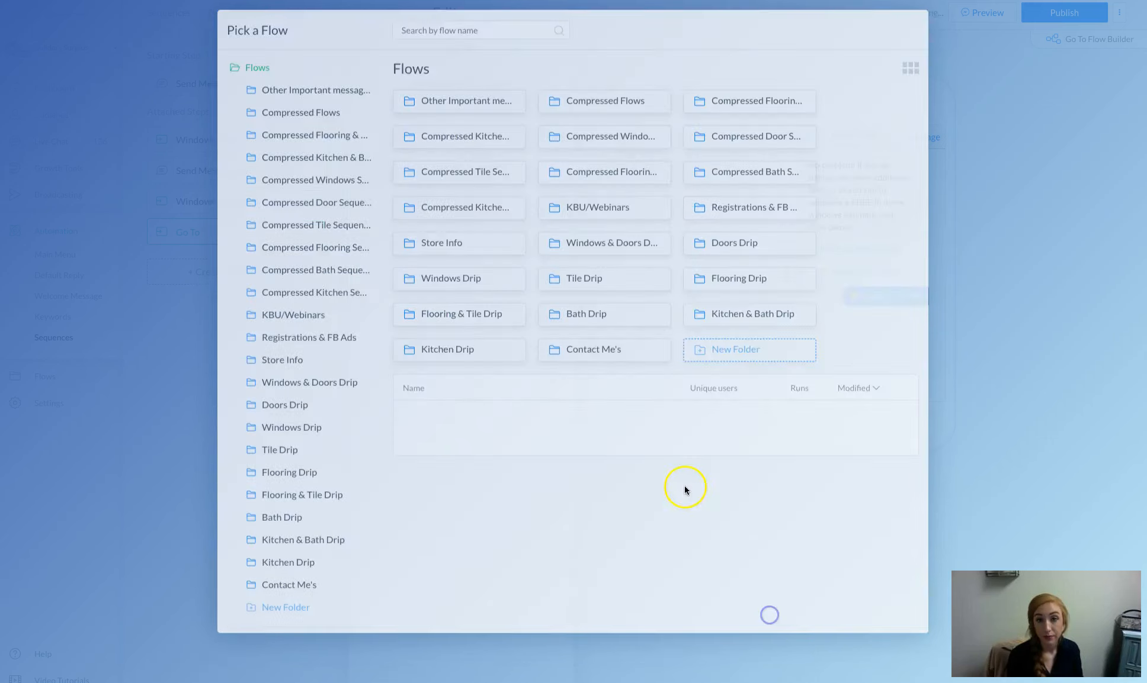
pyautogui.click(559, 79)
# Search for "person", assign the "I need a person" flow to the new Go To step, and publish the message
pyautogui.click(473, 84)
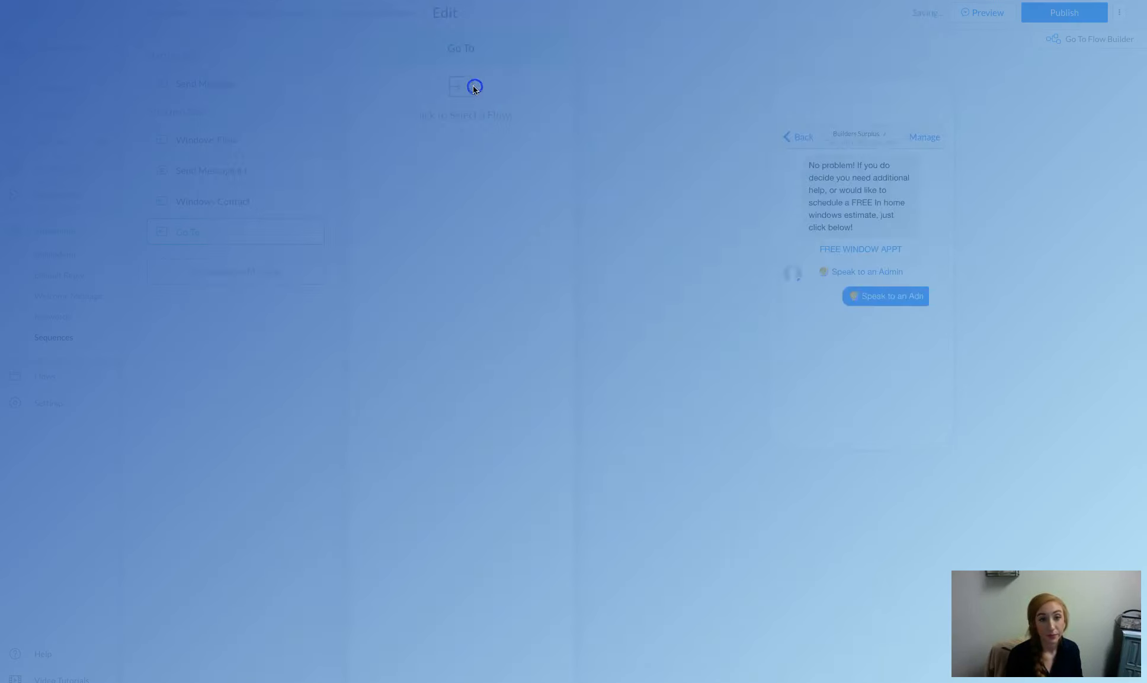
pyautogui.write('p')
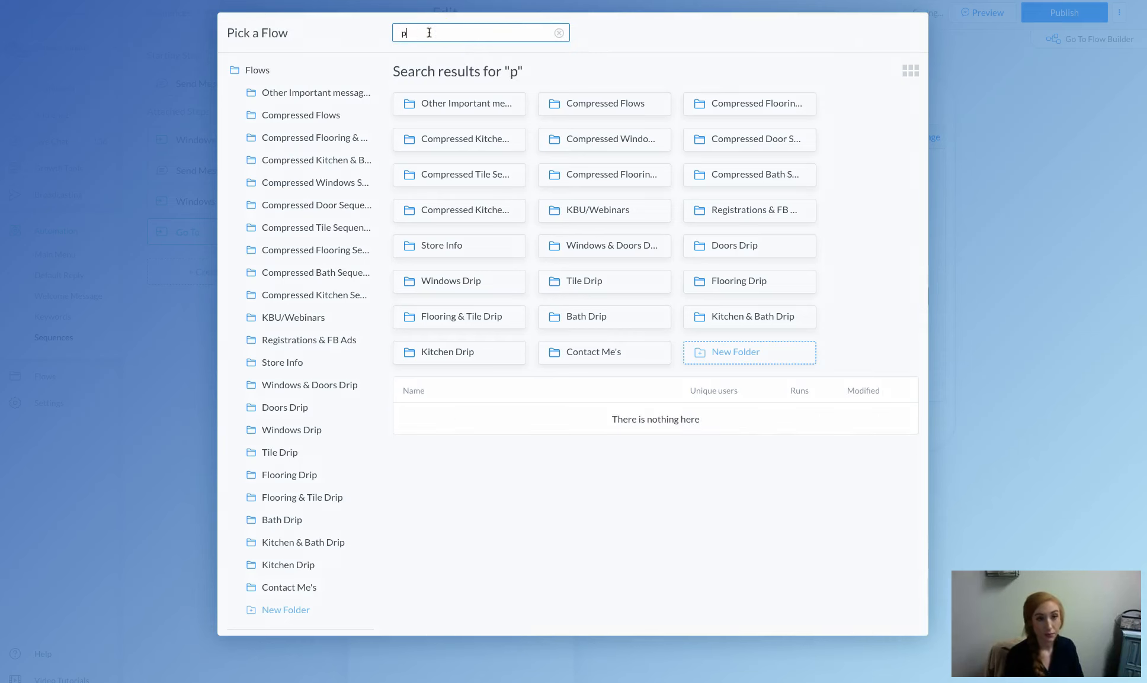
pyautogui.write('erson')
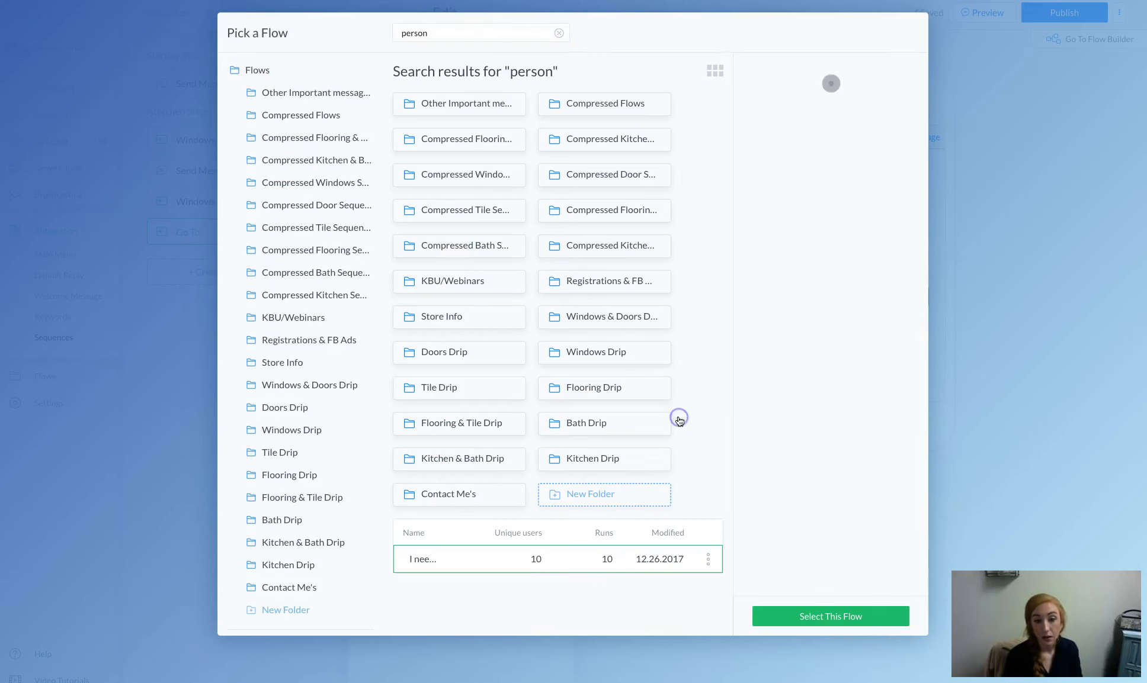
pyautogui.click(836, 620)
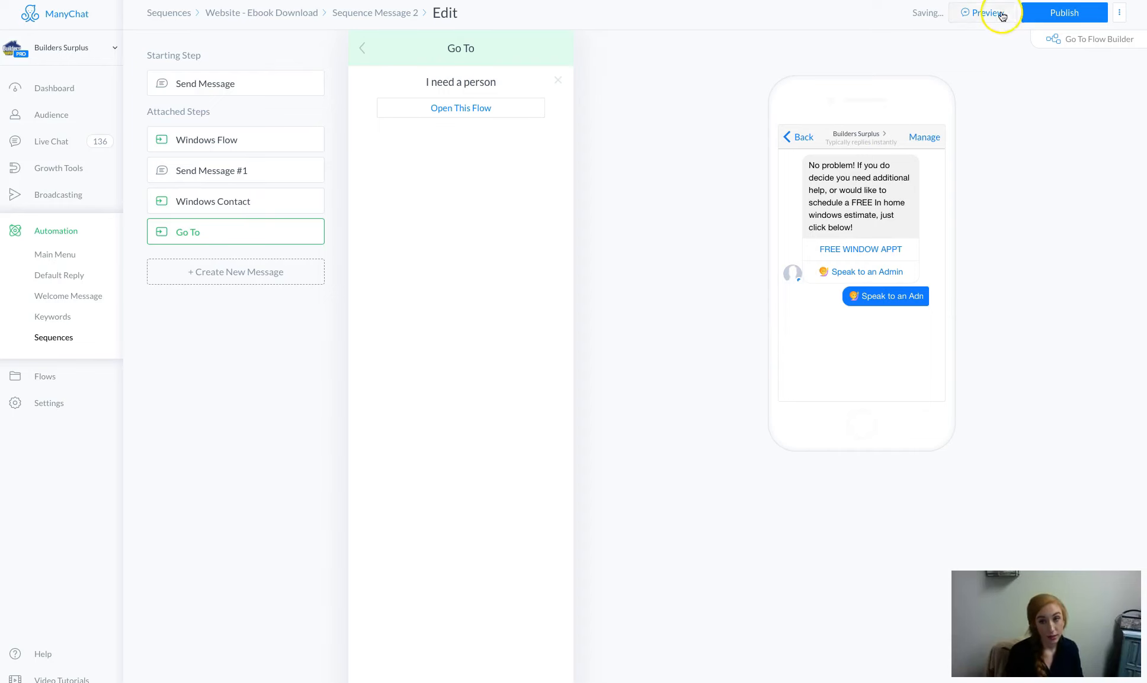
pyautogui.click(1048, 13)
# Retitle the window appointment button in Send Message #1 as "FREE Window Appt."
pyautogui.click(235, 181)
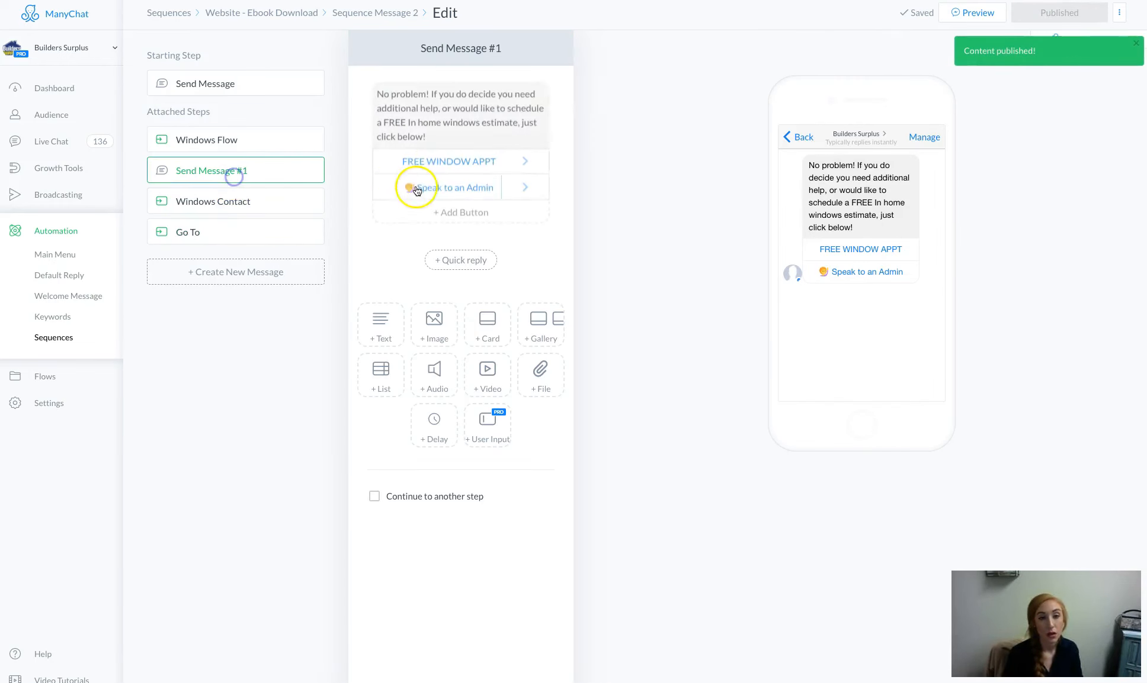
pyautogui.click(430, 165)
pyautogui.tripleClick(582, 108)
pyautogui.moveTo(668, 105); pyautogui.dragTo(614, 105)
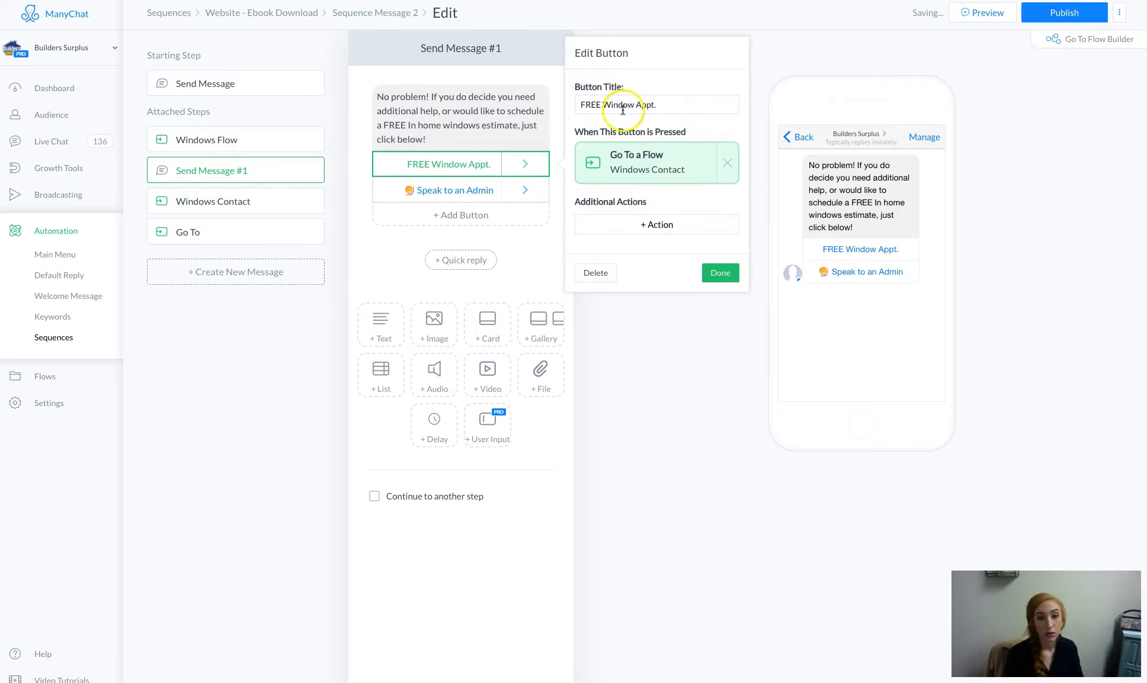
# Add a tag action to the "FREE Window Appt." button and assign the existing "Contacted" tag
pyautogui.click(684, 228)
pyautogui.click(637, 246)
pyautogui.click(637, 223)
pyautogui.write('lead')
pyautogui.click(474, 201)
pyautogui.click(632, 220)
pyautogui.write('conta')
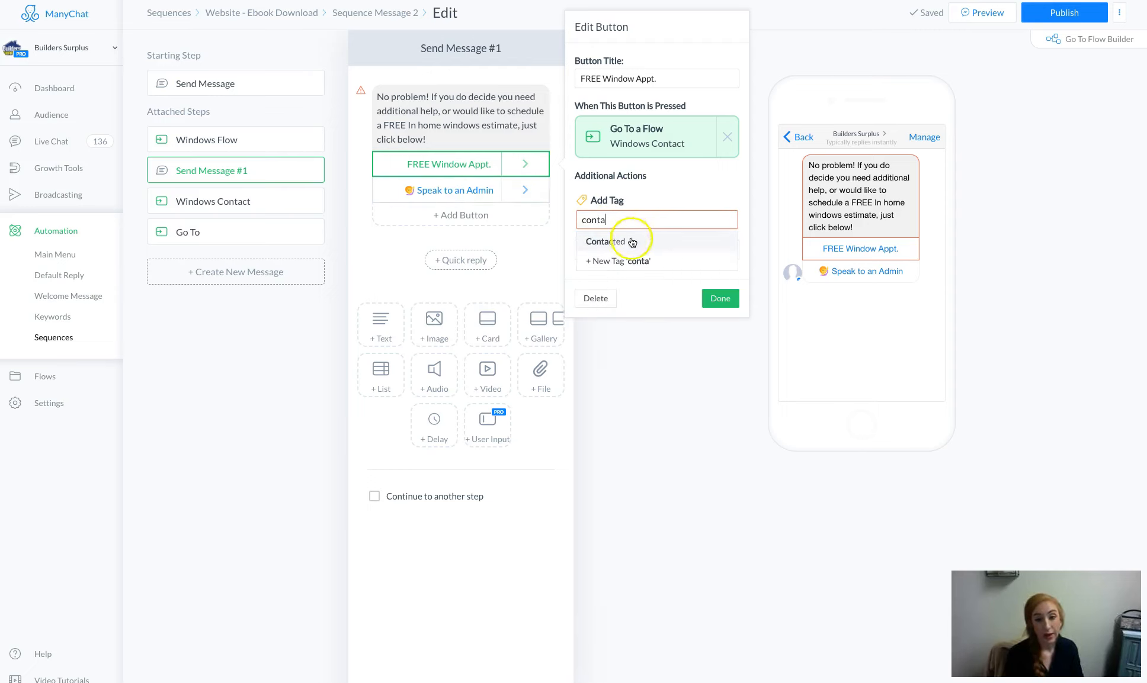
pyautogui.click(632, 242)
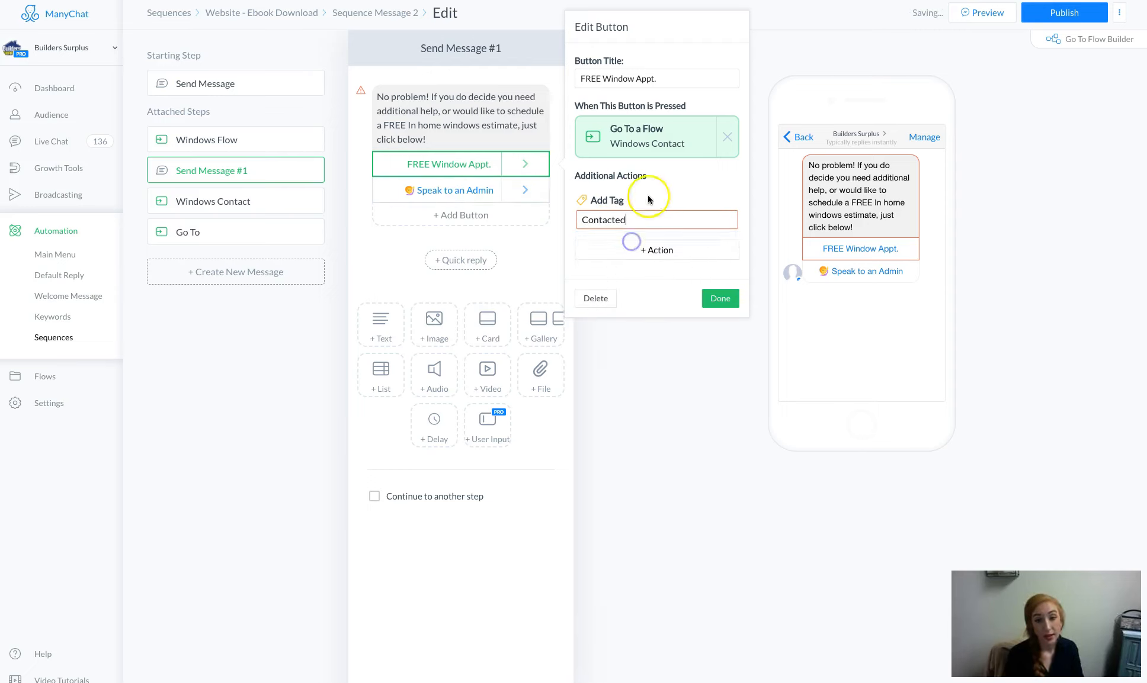
# Add a second tag action with "Windows Ebook" to the "FREE Window Appt." button and save the button
pyautogui.click(689, 249)
pyautogui.click(598, 271)
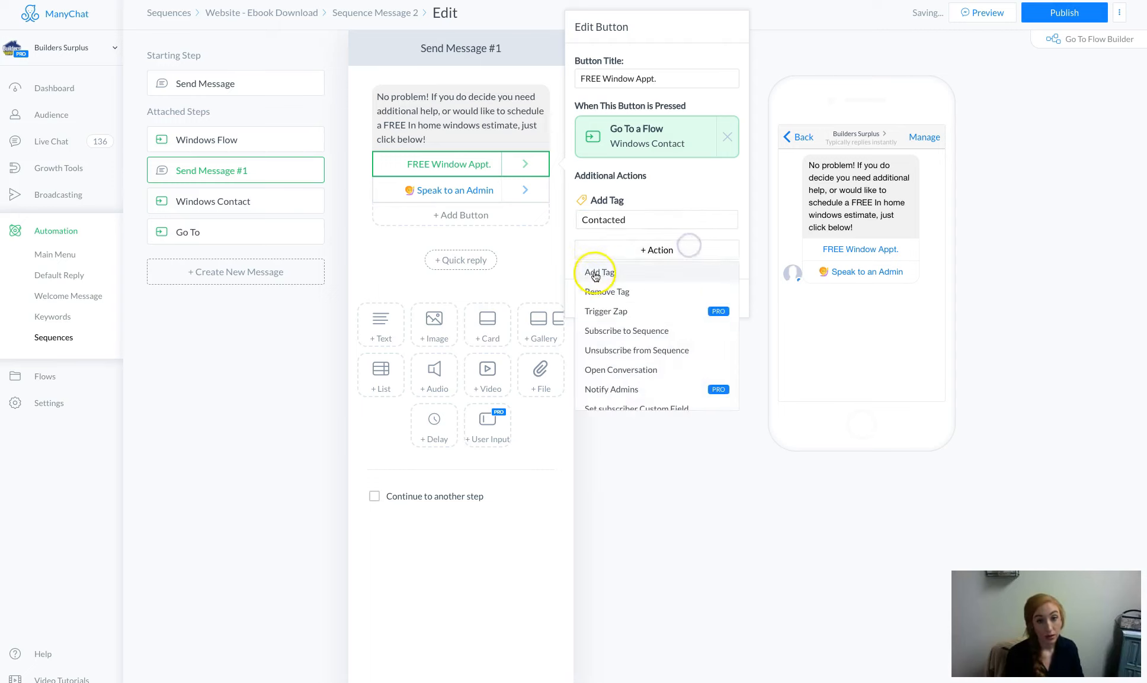
pyautogui.click(604, 249)
pyautogui.write('window')
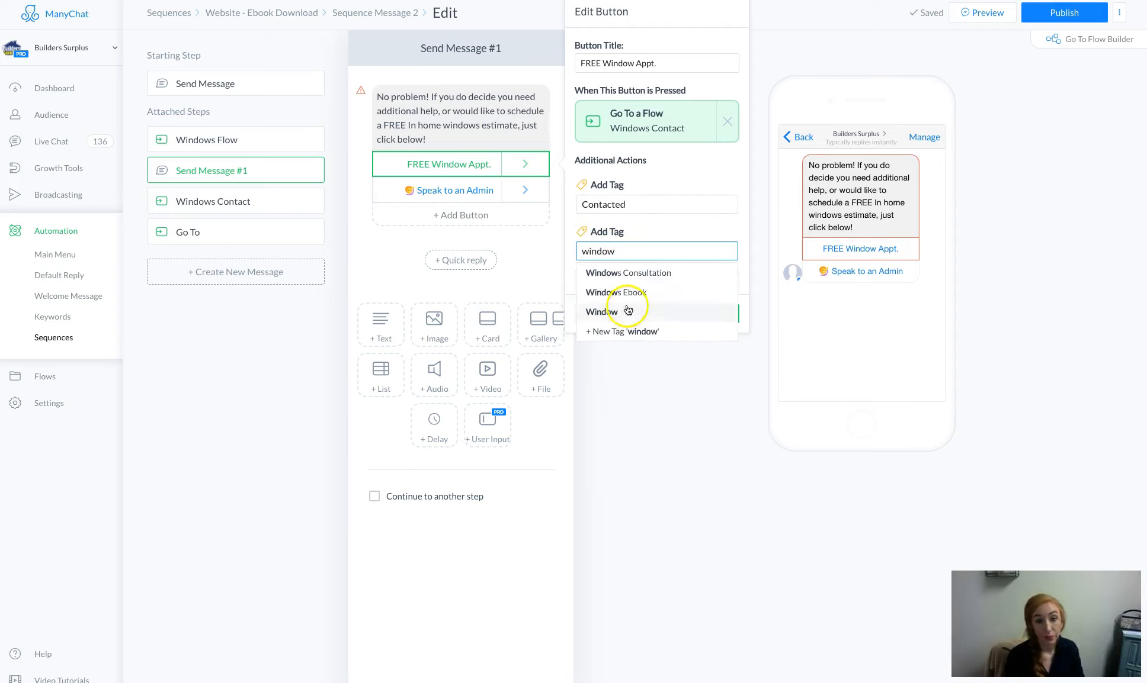
pyautogui.click(629, 303)
pyautogui.click(718, 313)
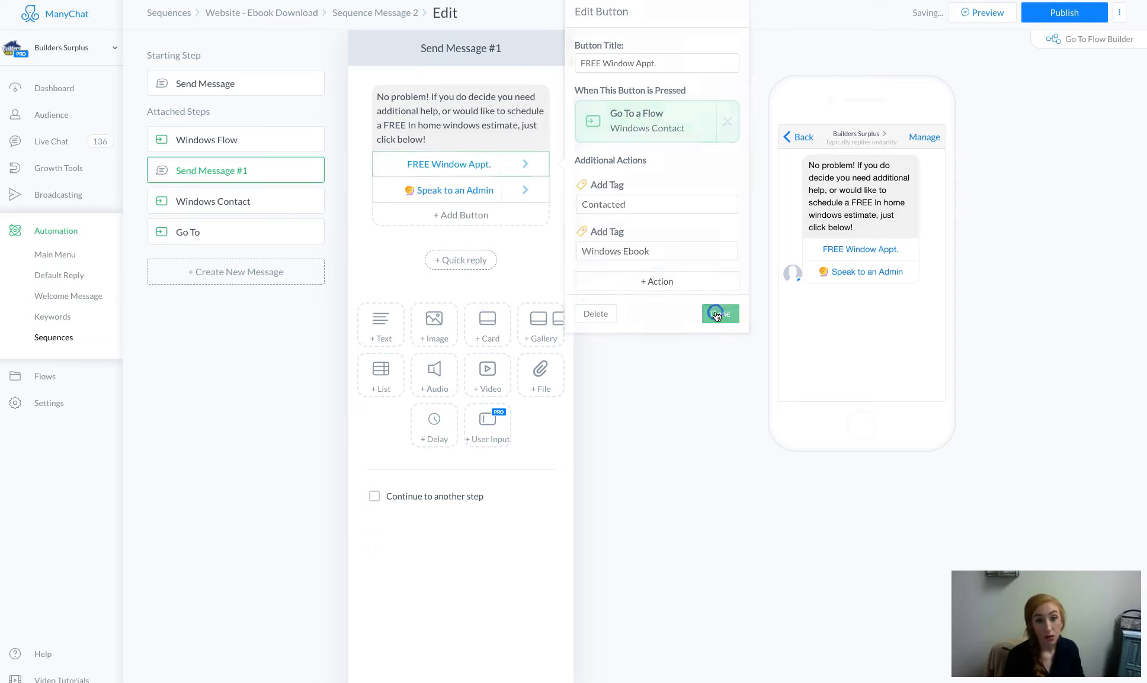
# Add a tag action with the "Windows Ebook" tag to the "Speak to an Admin" button
pyautogui.click(438, 192)
pyautogui.click(635, 253)
pyautogui.click(635, 273)
pyautogui.click(631, 247)
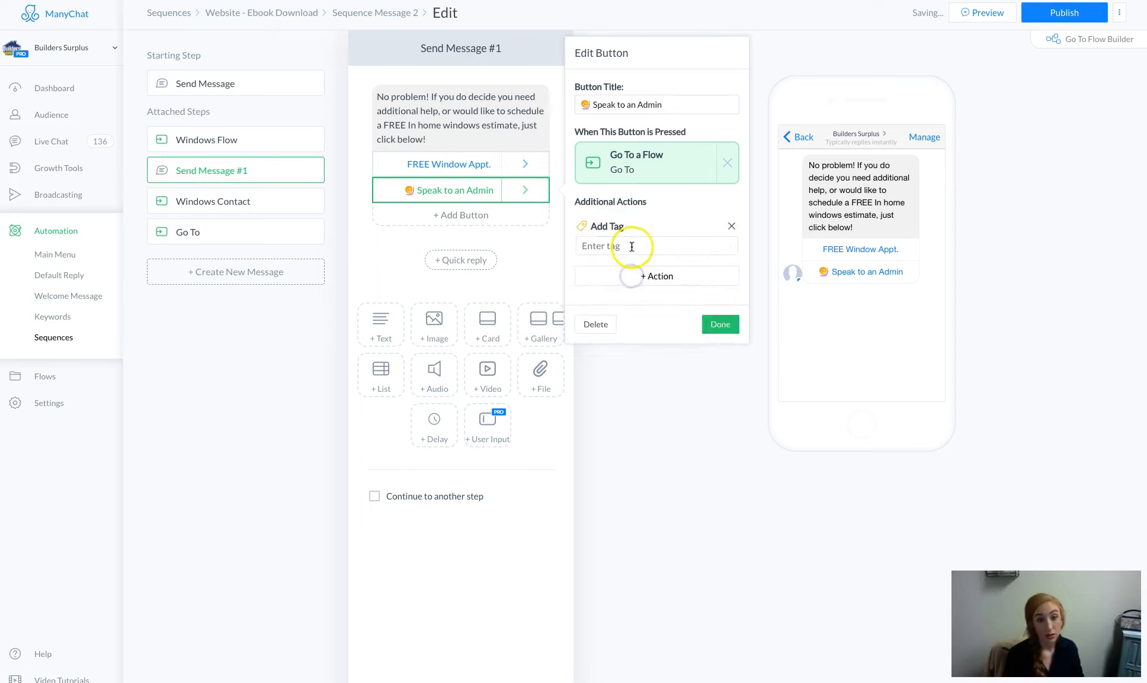
pyautogui.write('window')
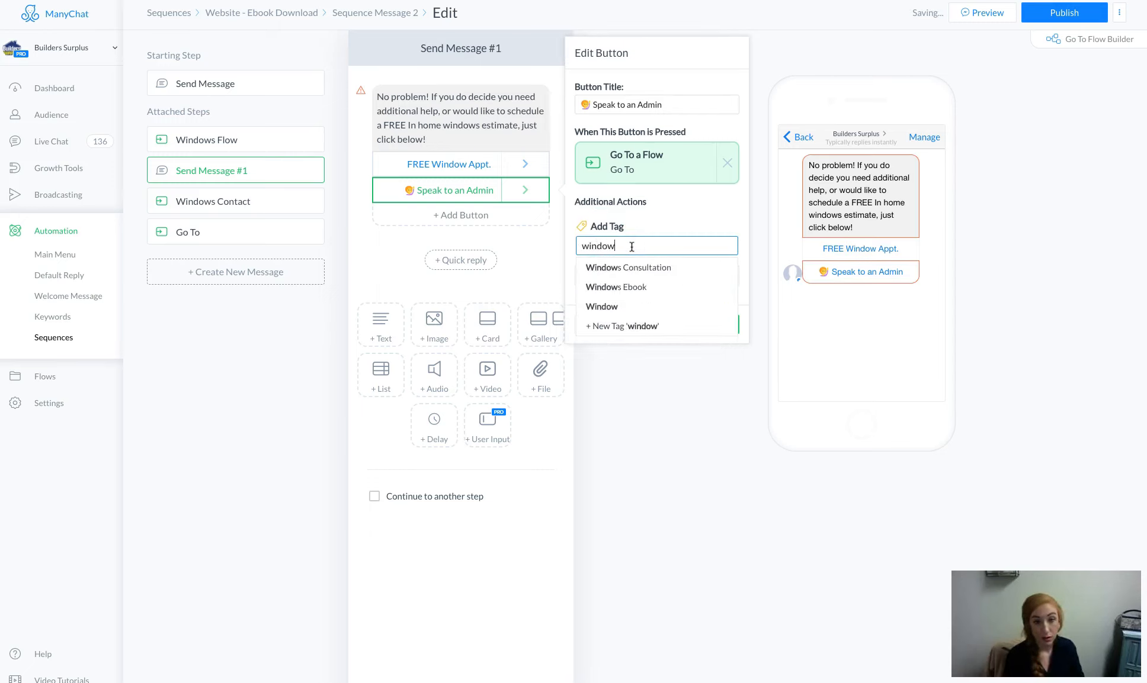
pyautogui.click(614, 292)
# Add a second tag action with "Contacted" to the "Speak to an Admin" button and save the button
pyautogui.click(642, 273)
pyautogui.click(628, 296)
pyautogui.click(626, 275)
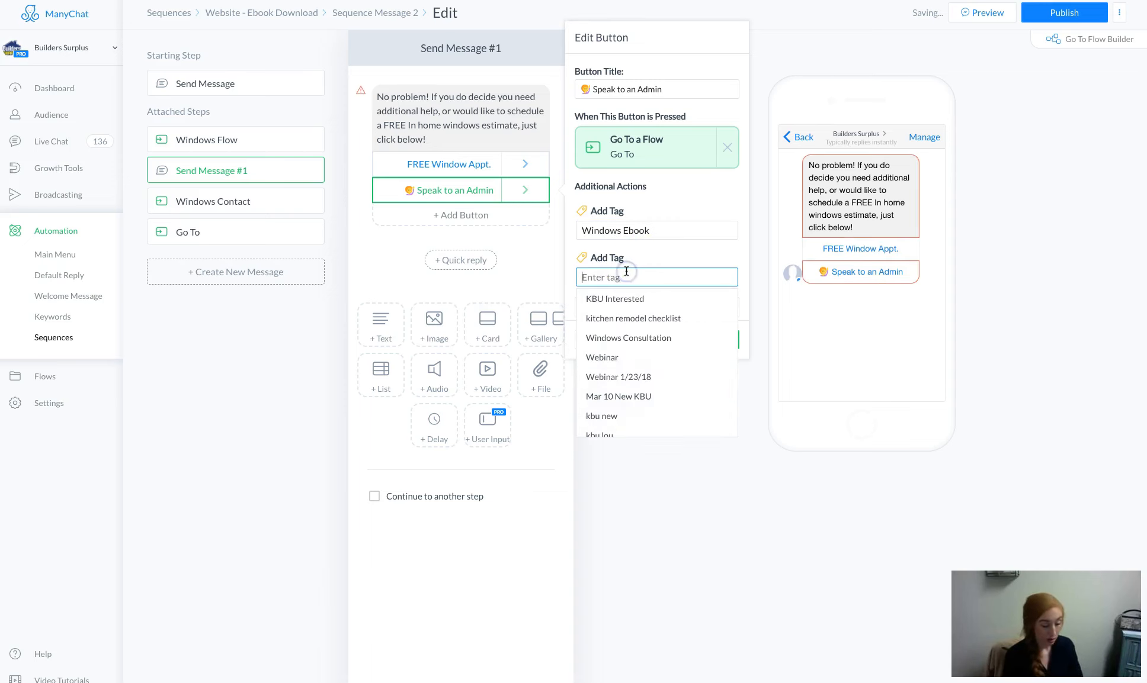
pyautogui.write('contacted')
pyautogui.click(642, 301)
pyautogui.click(719, 340)
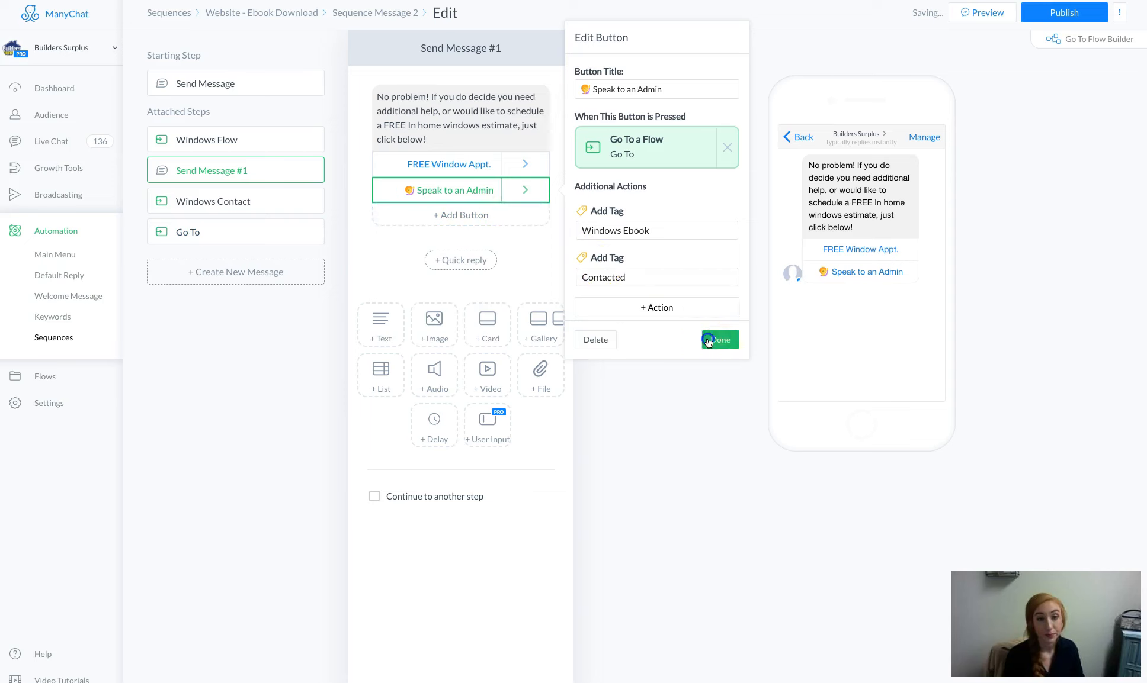
# In the starting Send Message step, add the "Window" tag to the "YES! Show me more!" button and save it
pyautogui.click(238, 131)
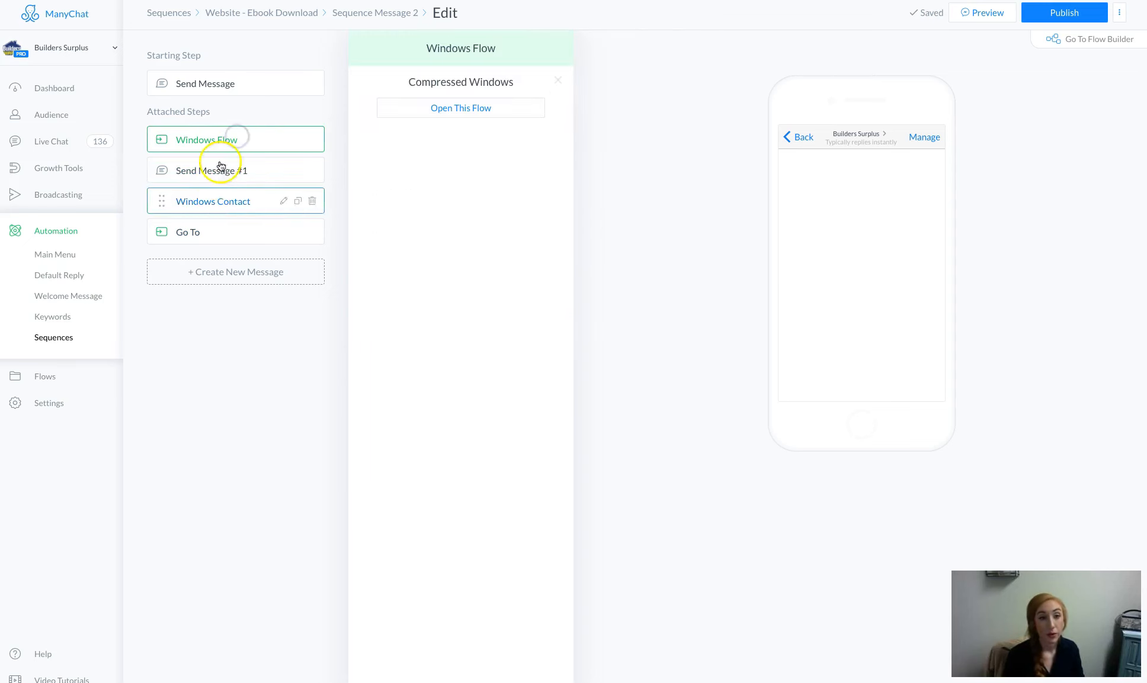
pyautogui.click(224, 81)
pyautogui.click(467, 180)
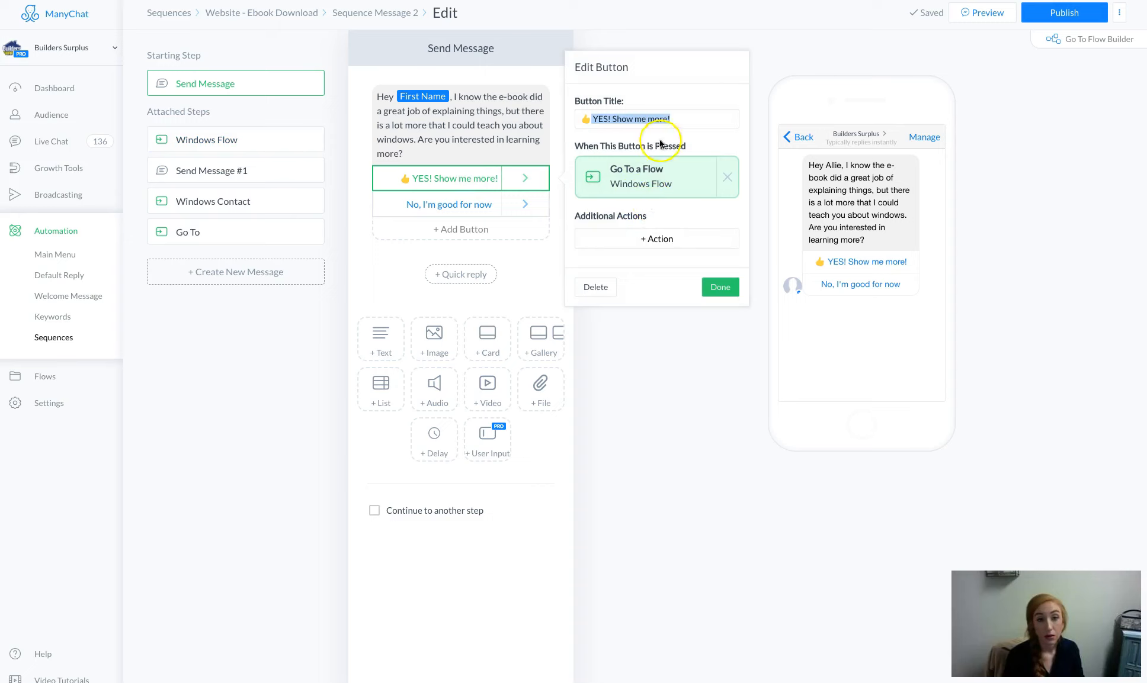
pyautogui.click(659, 239)
pyautogui.click(640, 261)
pyautogui.write('window')
pyautogui.click(655, 297)
pyautogui.click(719, 325)
# Add the "Window" tag to the "No, I'm good for now" button, save it, and publish Sequence Message 2
pyautogui.click(449, 204)
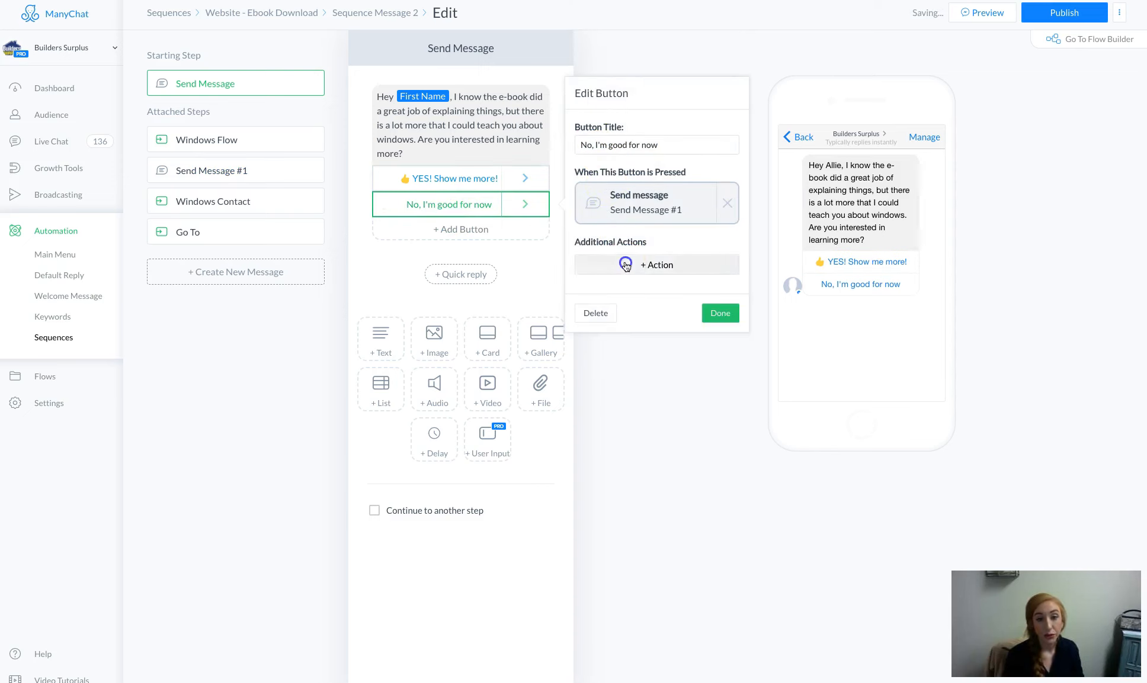
pyautogui.click(626, 265)
pyautogui.click(617, 284)
pyautogui.click(617, 259)
pyautogui.write('window')
pyautogui.click(652, 302)
pyautogui.click(721, 335)
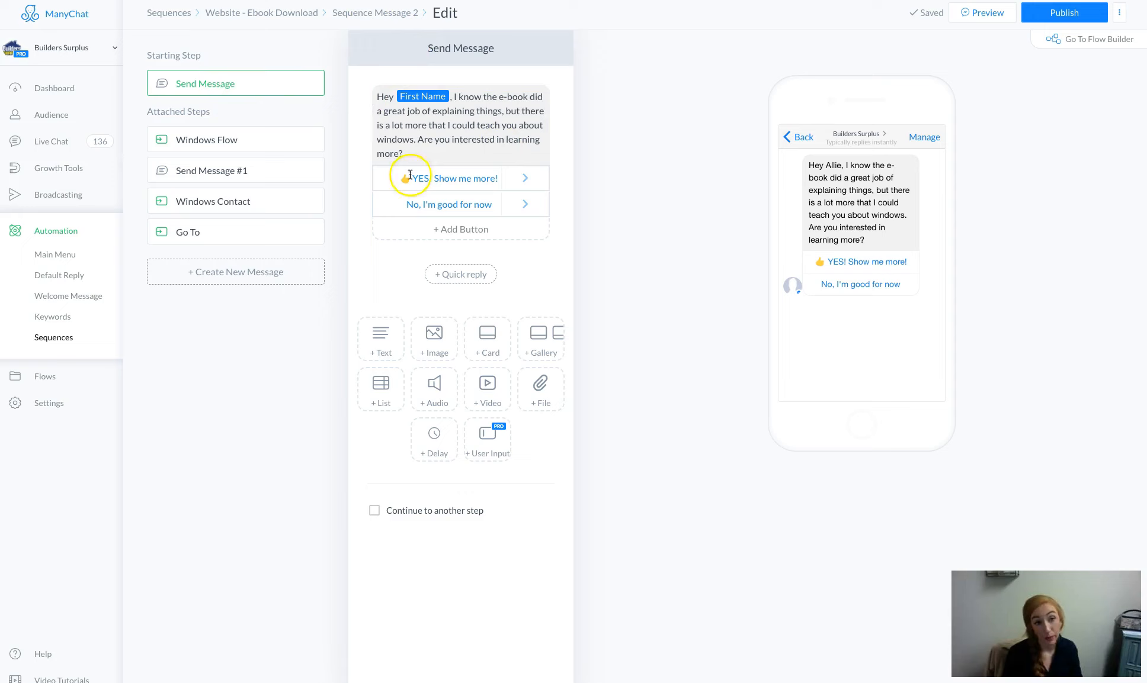
pyautogui.click(234, 82)
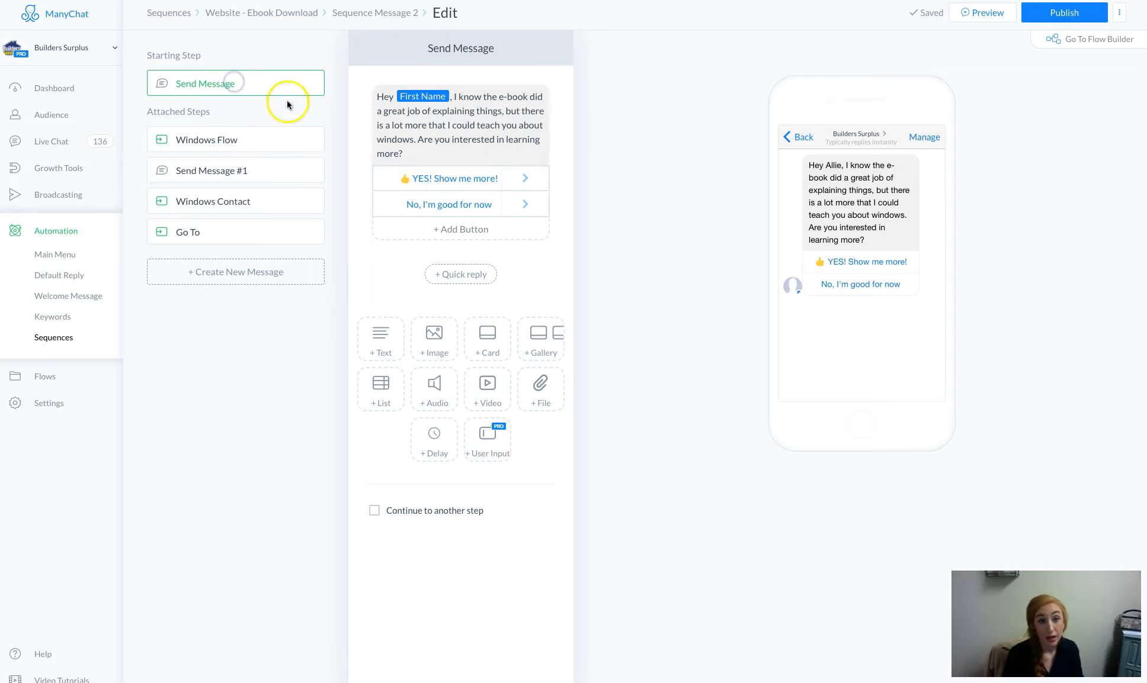
pyautogui.click(1088, 16)
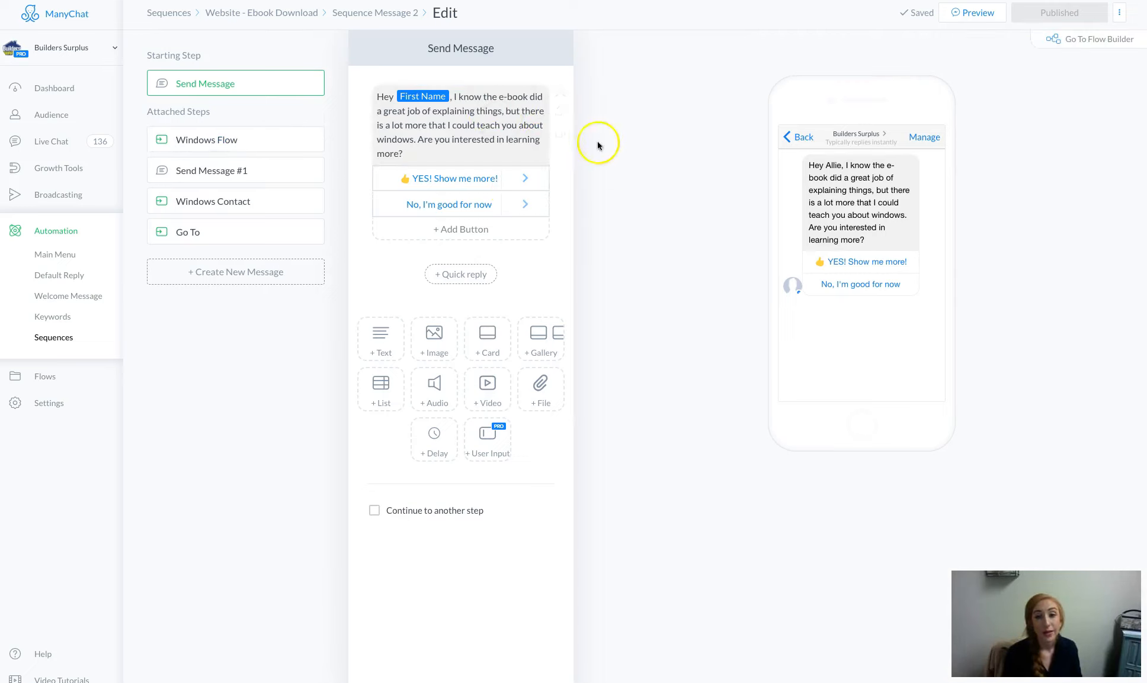
# Review the actions on both reply buttons and open the "Compressed Windows" flow linked from the Windows Flow step
pyautogui.click(461, 179)
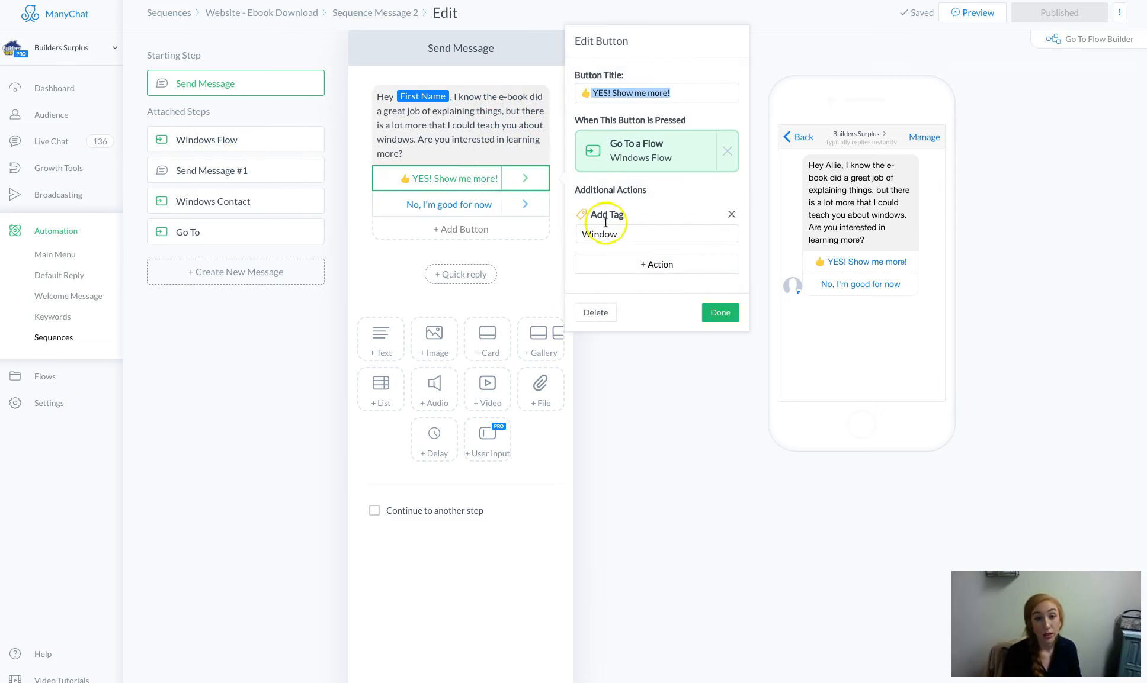
pyautogui.click(481, 213)
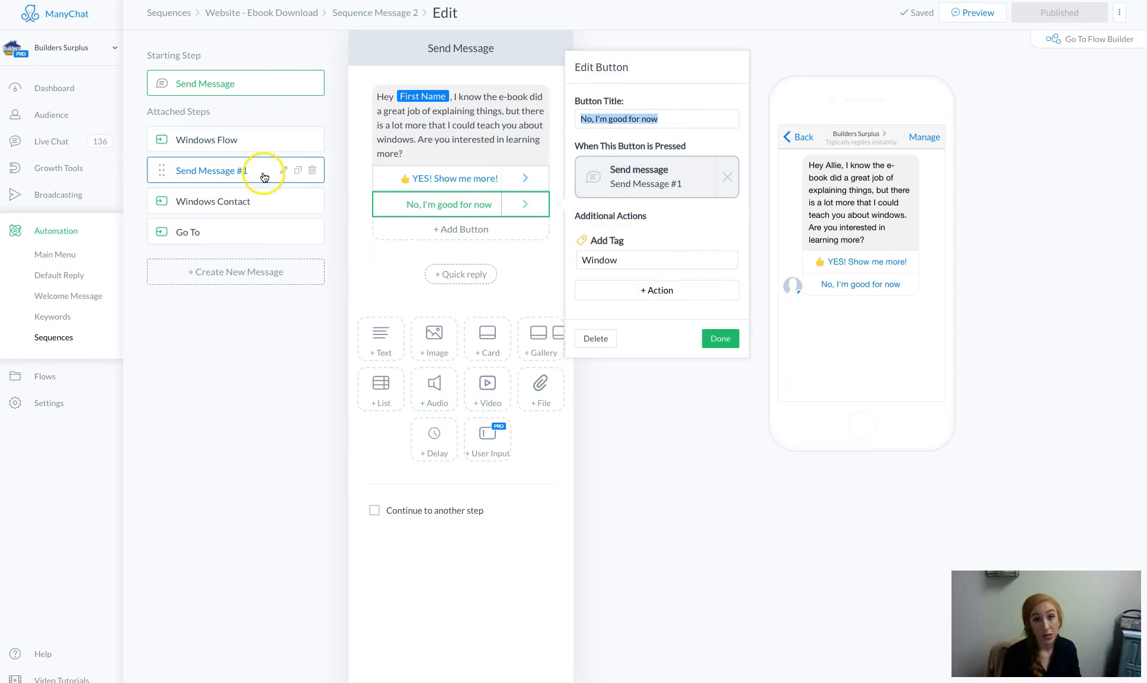
pyautogui.click(209, 133)
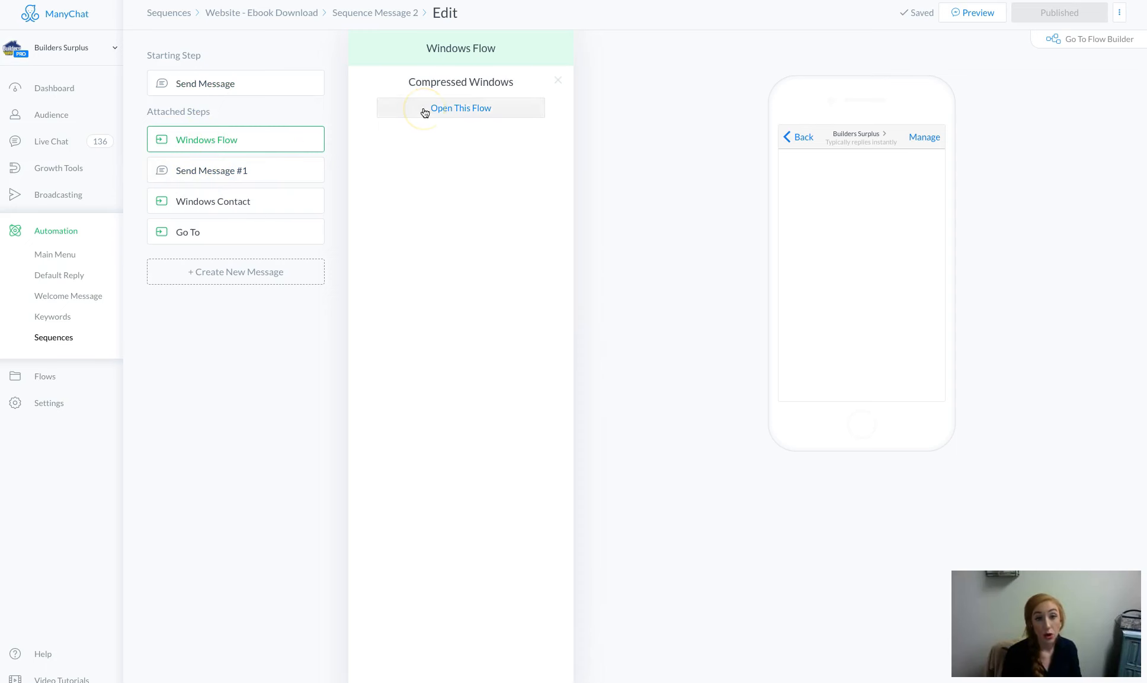
pyautogui.click(424, 111)
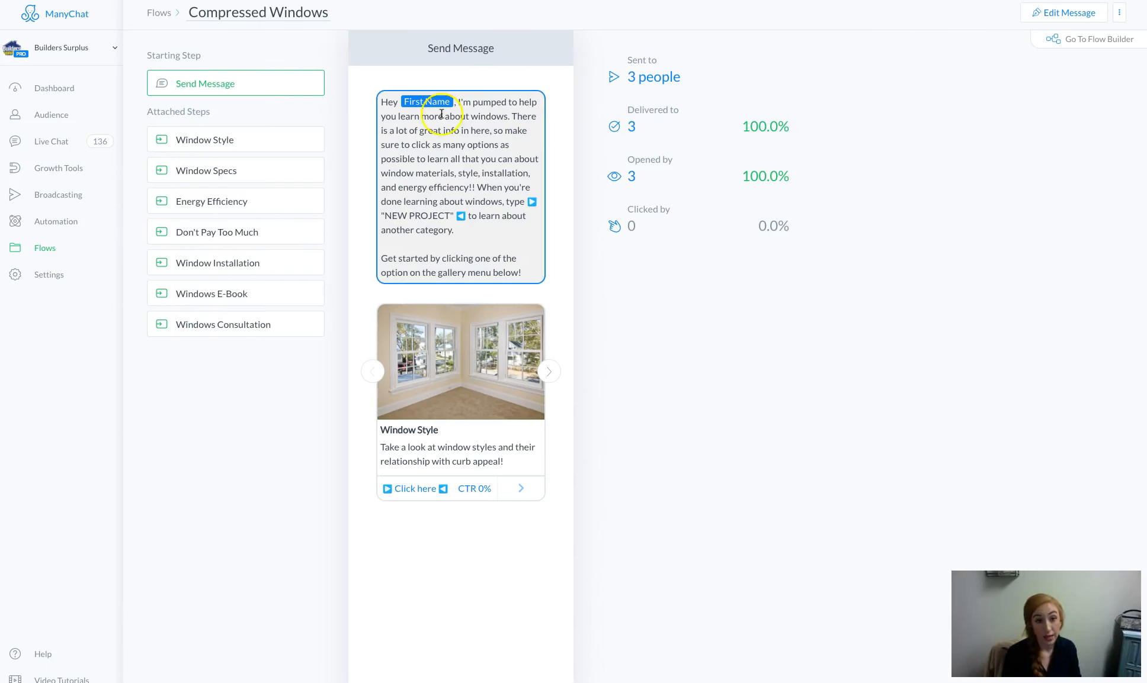
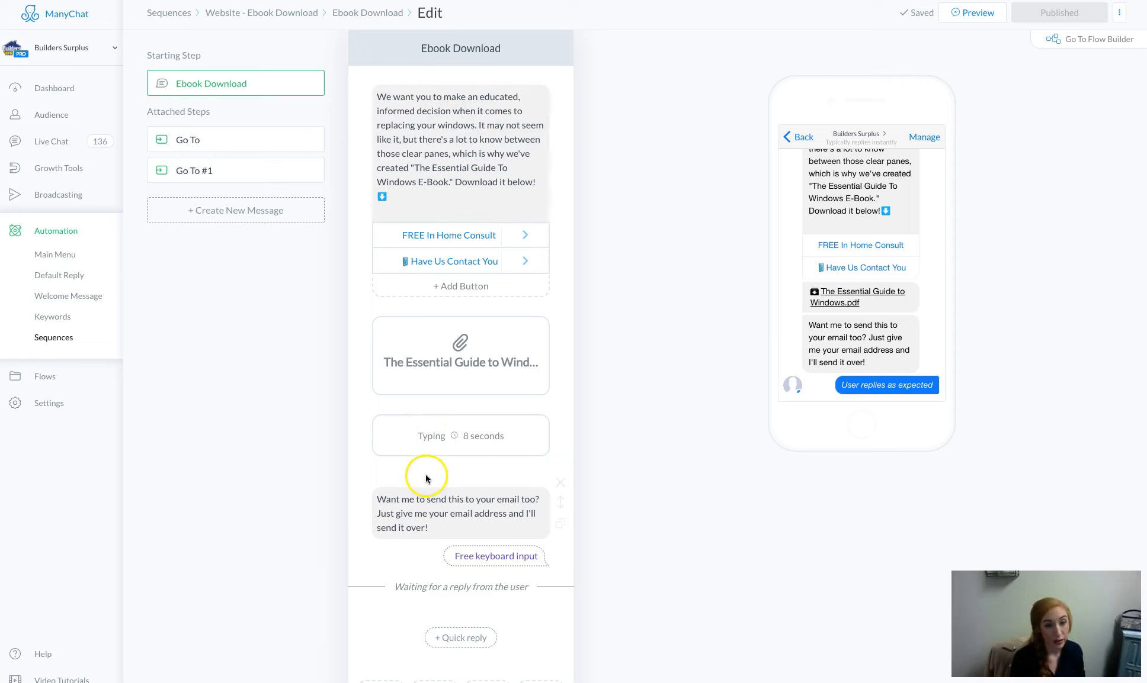
# In the Ebook Download message, add the "Window" tag to the "FREE In Home Consult" button and save it
pyautogui.click(440, 228)
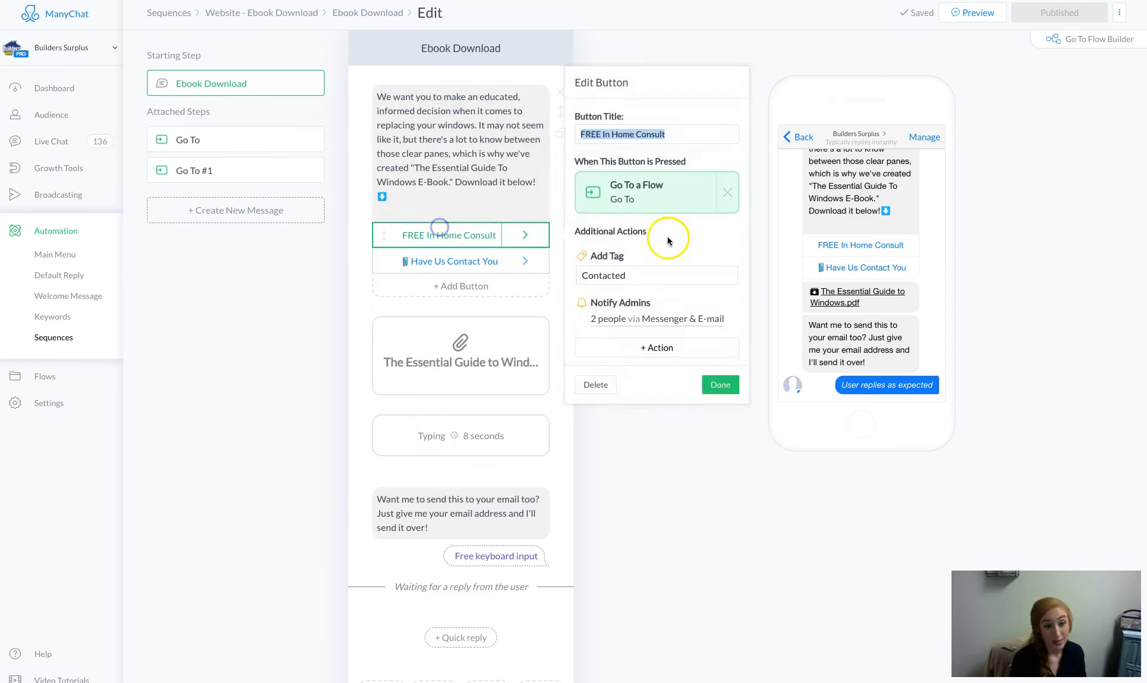
pyautogui.click(619, 349)
pyautogui.click(606, 369)
pyautogui.click(607, 359)
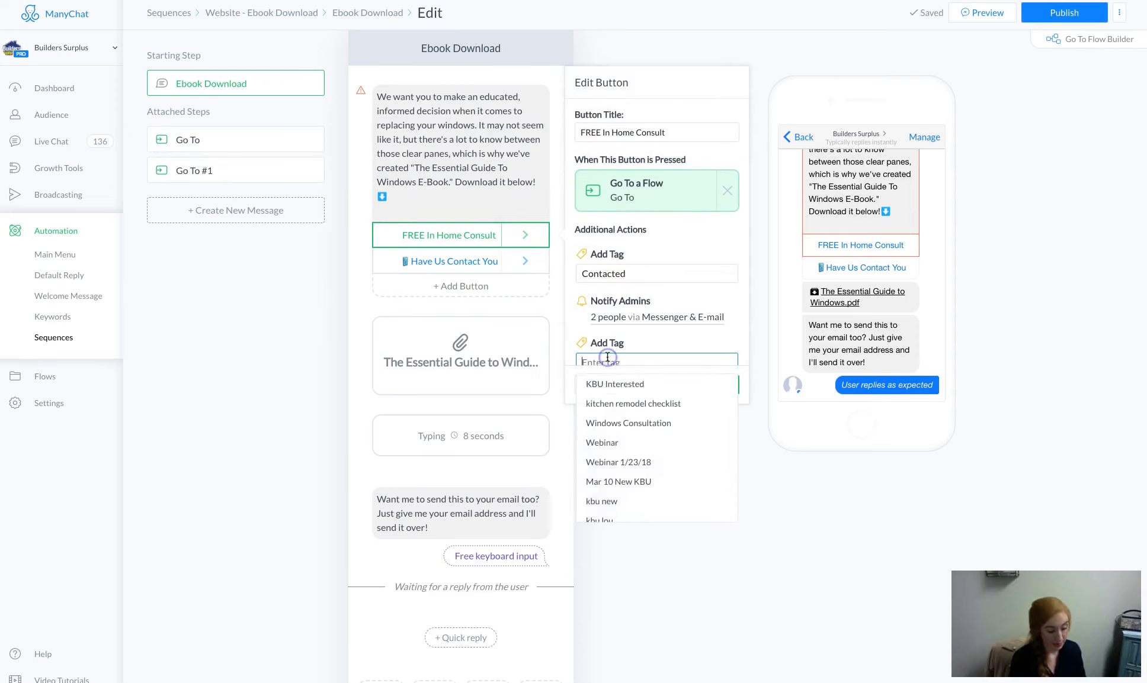
pyautogui.write('Window')
pyautogui.click(604, 419)
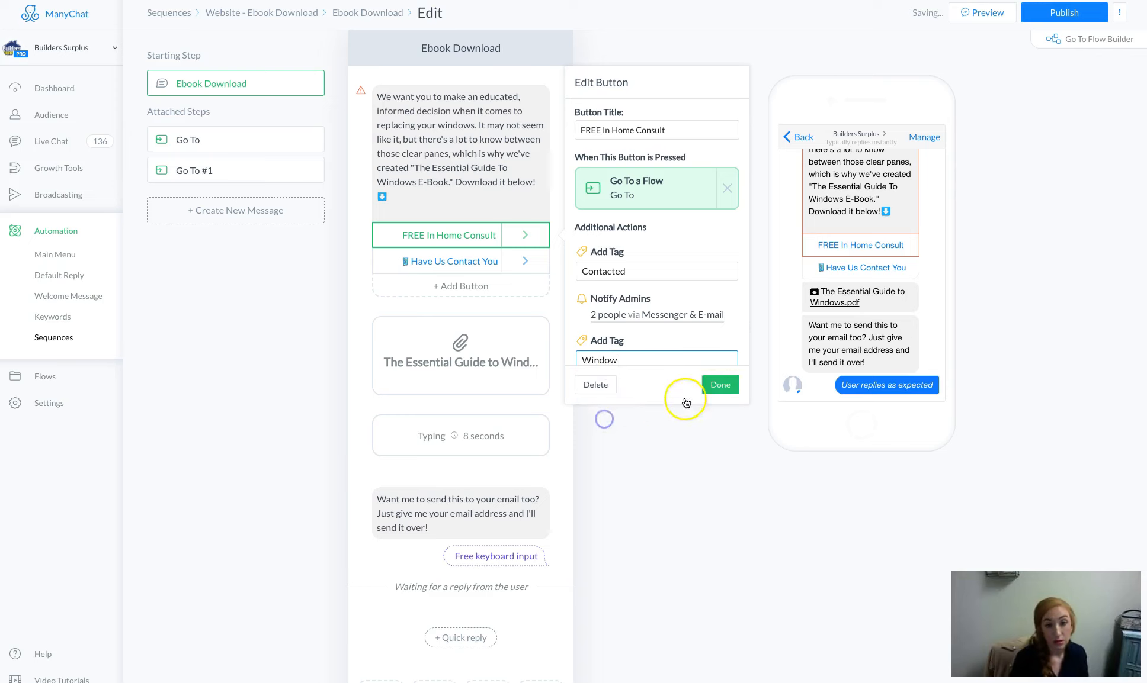
pyautogui.click(720, 385)
# Add the "Window" tag to the "Have Us Contact You" button in the Ebook Download message and save it
pyautogui.click(460, 259)
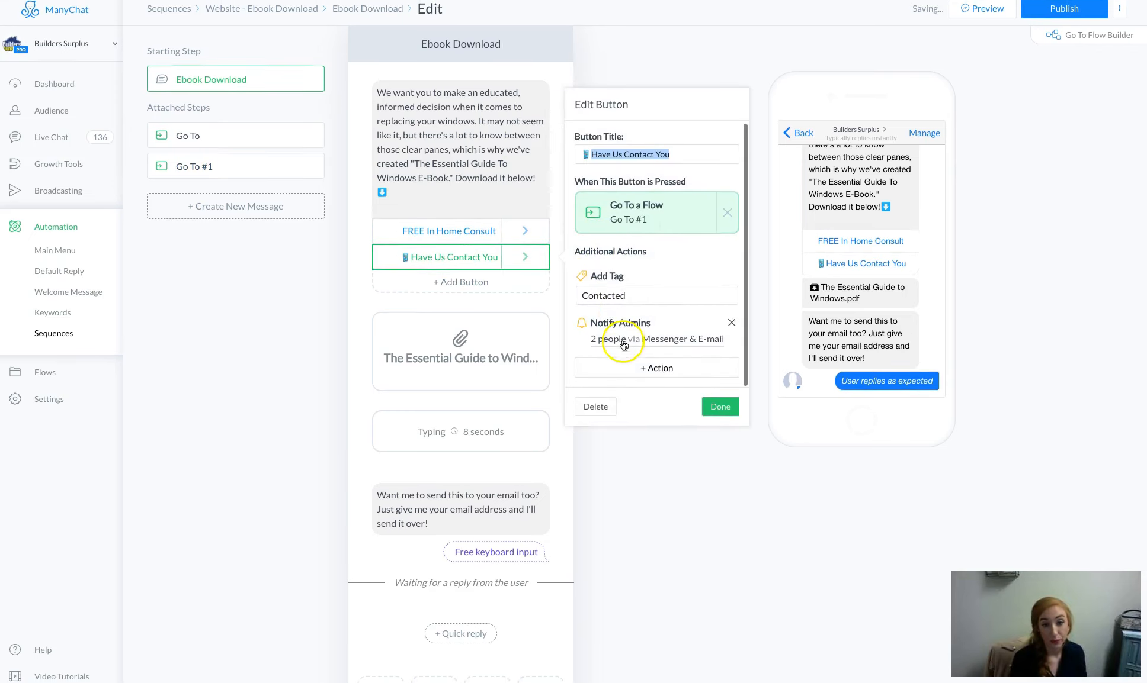
pyautogui.click(619, 371)
pyautogui.click(610, 386)
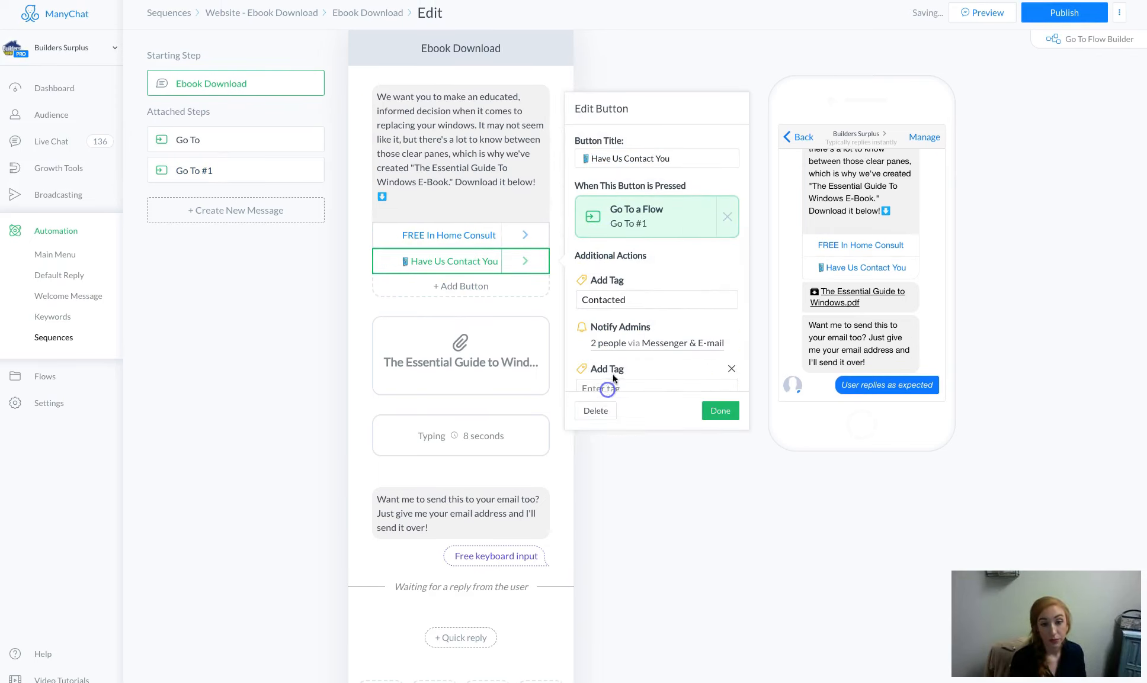
pyautogui.write('window')
pyautogui.click(601, 446)
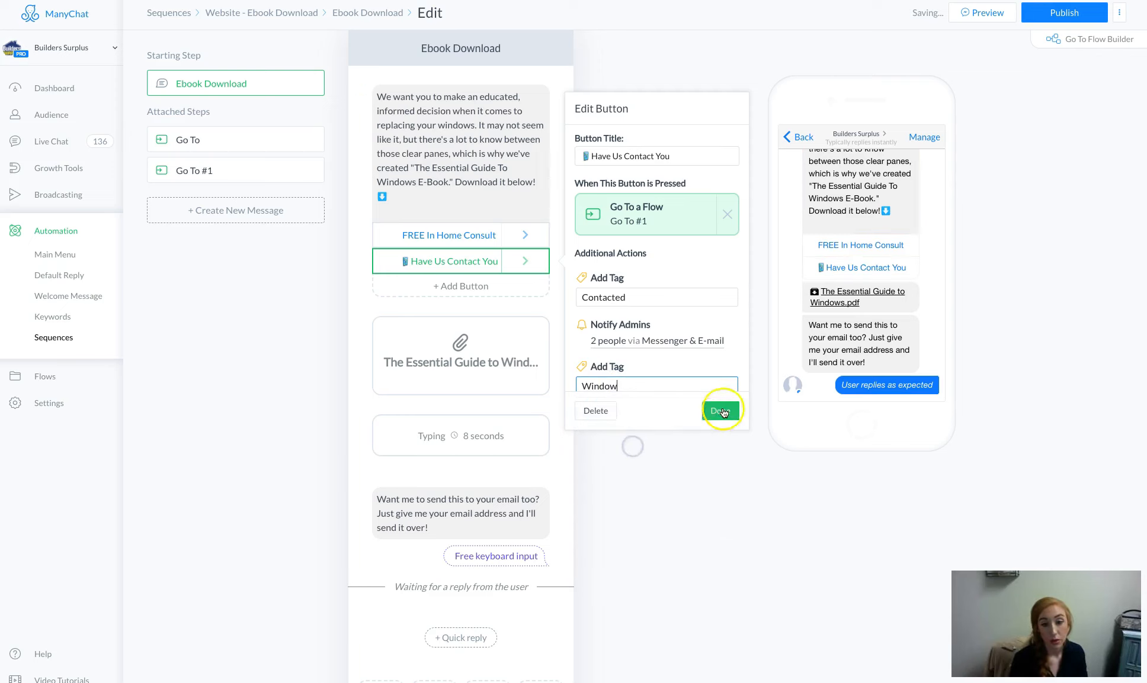
pyautogui.click(722, 409)
# Check the flows assigned to Go To and Go To #1, and publish the Ebook Download message
pyautogui.click(197, 140)
pyautogui.click(207, 170)
pyautogui.click(230, 140)
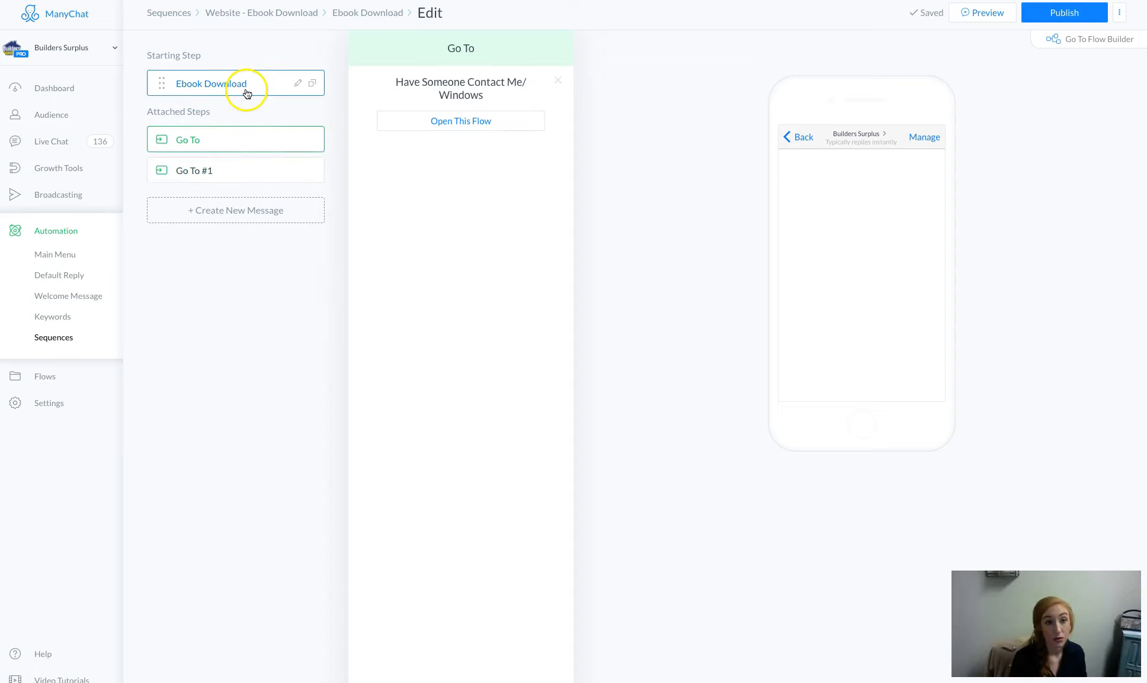
pyautogui.click(1036, 12)
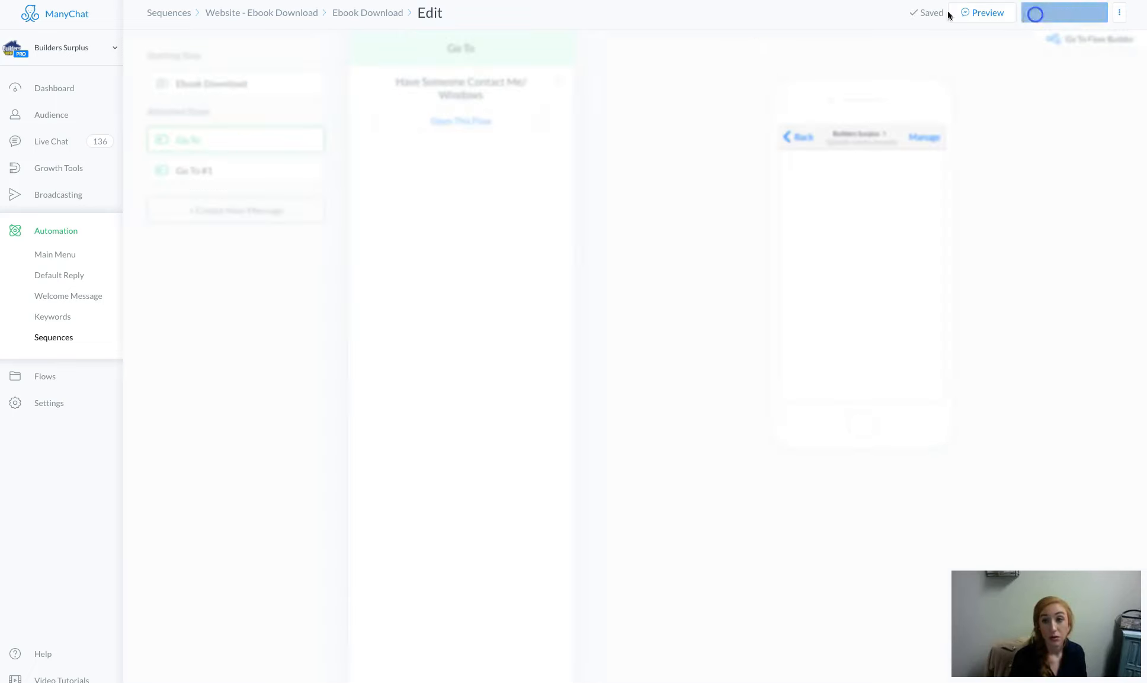
# Open Sequence Message 2 of the "Website - Ebook Download" sequence for editing and go to its Send Message #1 step
pyautogui.click(349, 12)
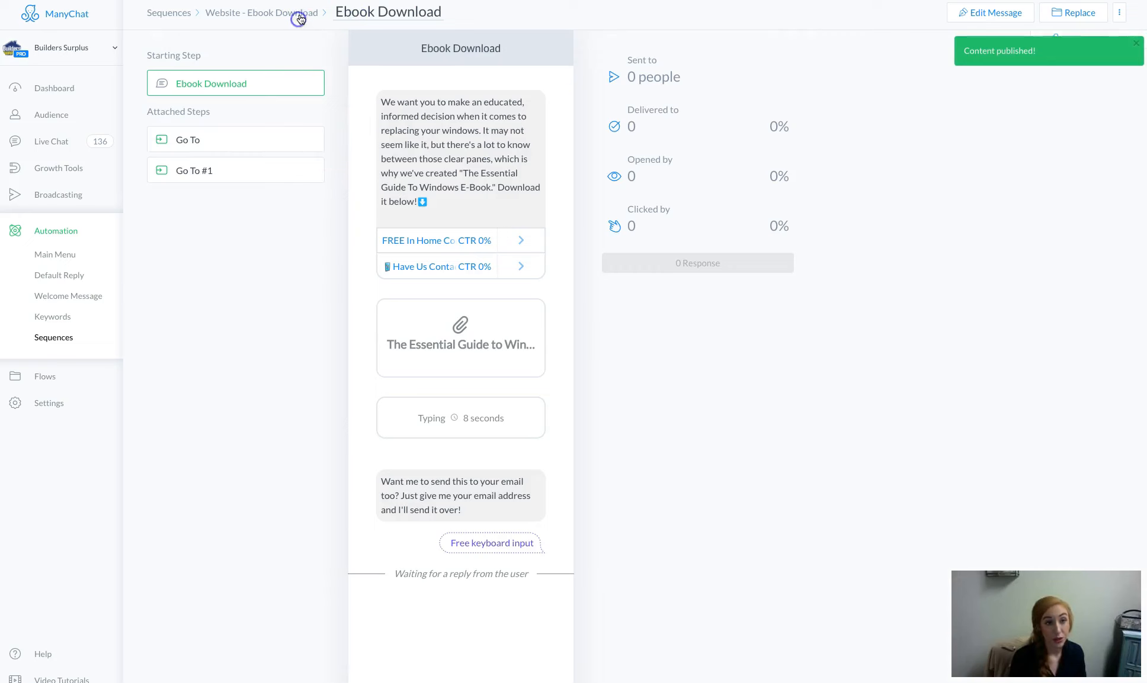
pyautogui.click(301, 15)
pyautogui.click(357, 133)
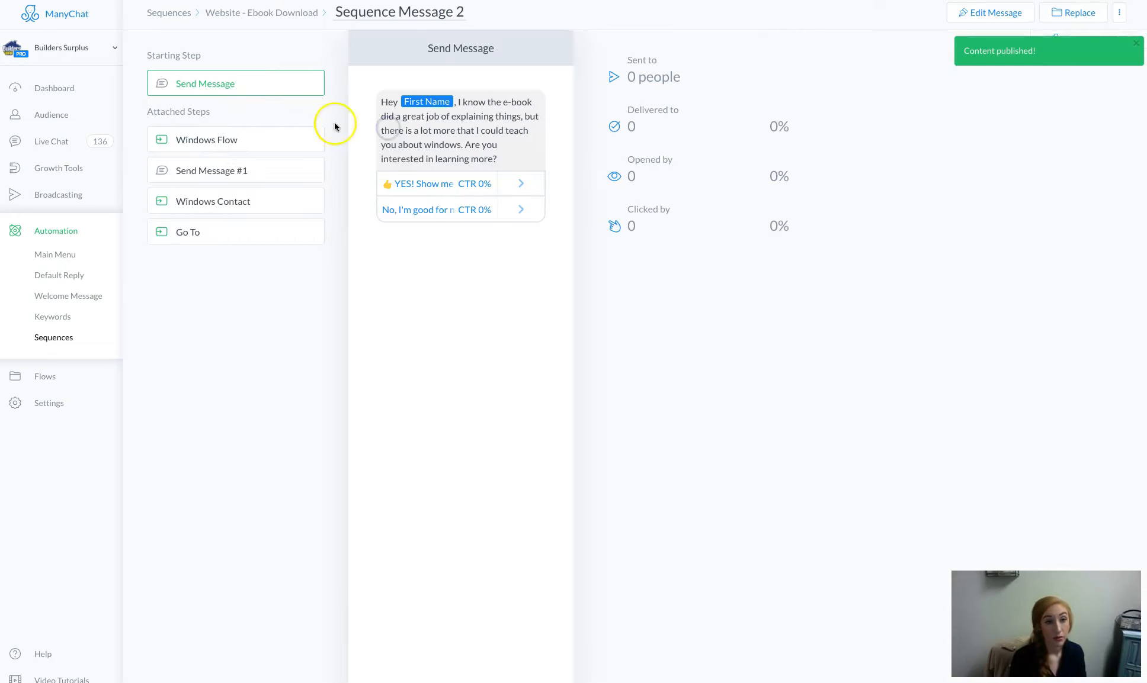
pyautogui.click(273, 145)
pyautogui.click(269, 167)
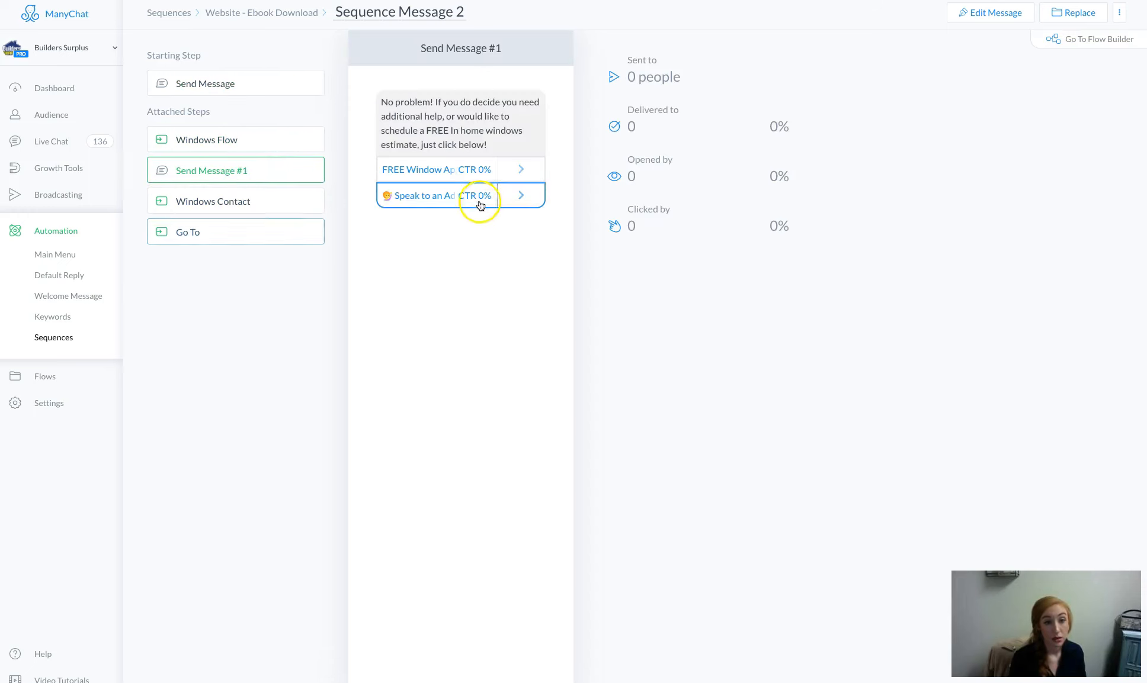
pyautogui.click(995, 14)
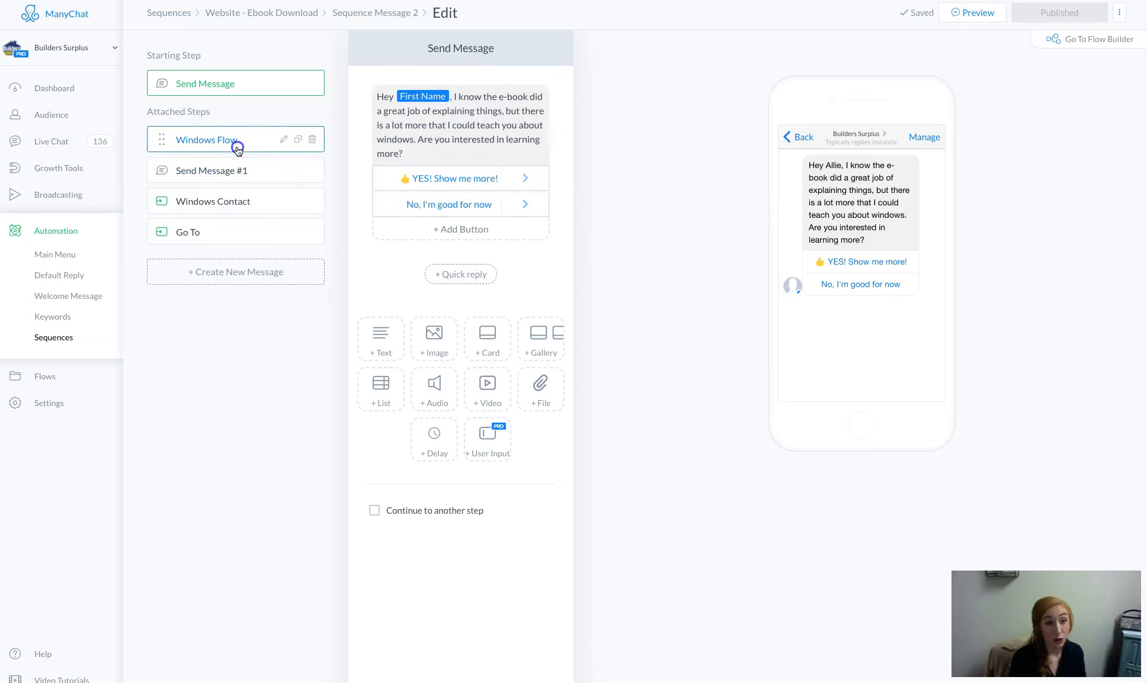
pyautogui.click(238, 150)
pyautogui.click(229, 169)
# Add a Notify Admins action to the "Speak to an Admin" button in Send Message #1
pyautogui.click(481, 193)
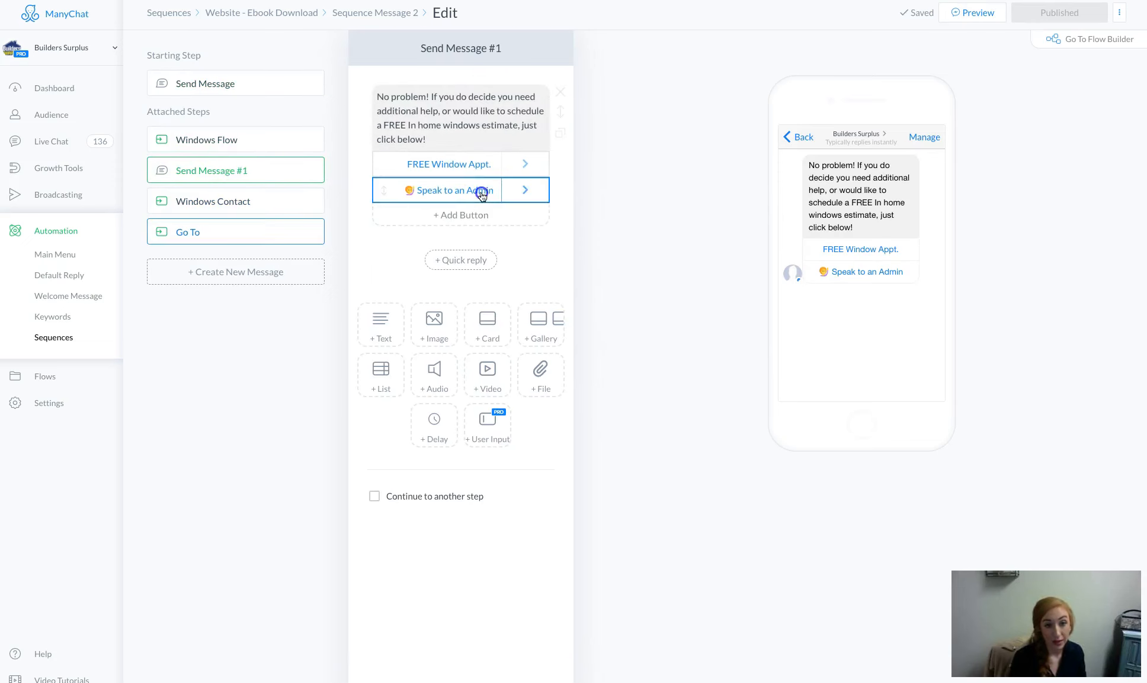
pyautogui.click(646, 301)
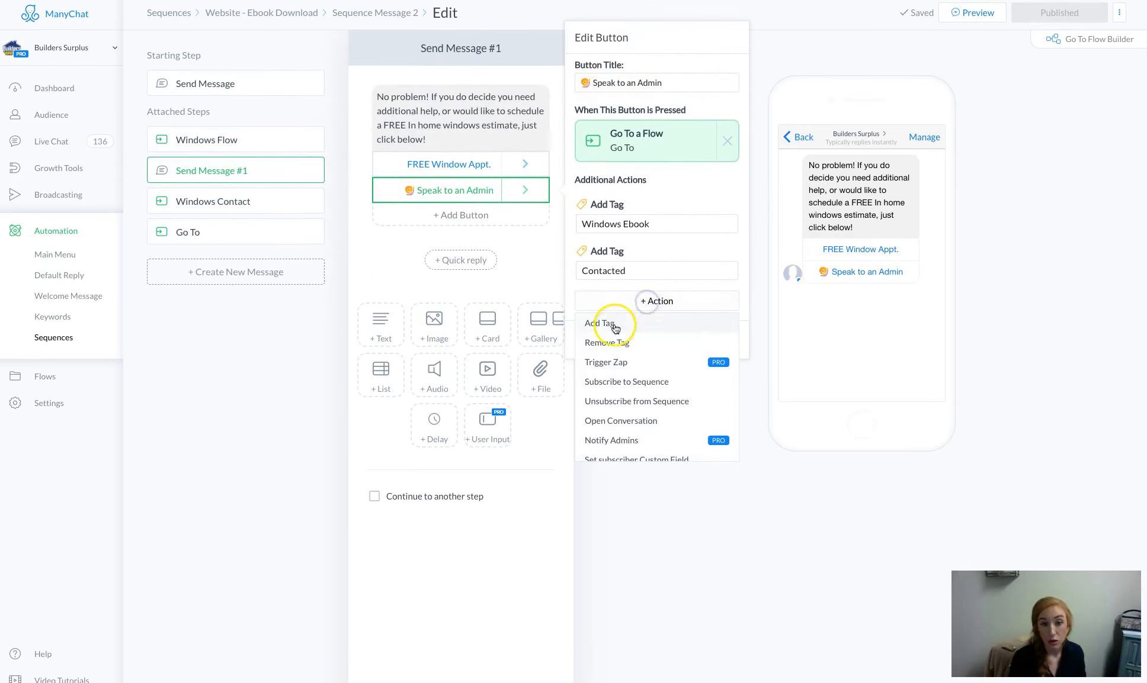
pyautogui.scroll(-2, 614, 327)
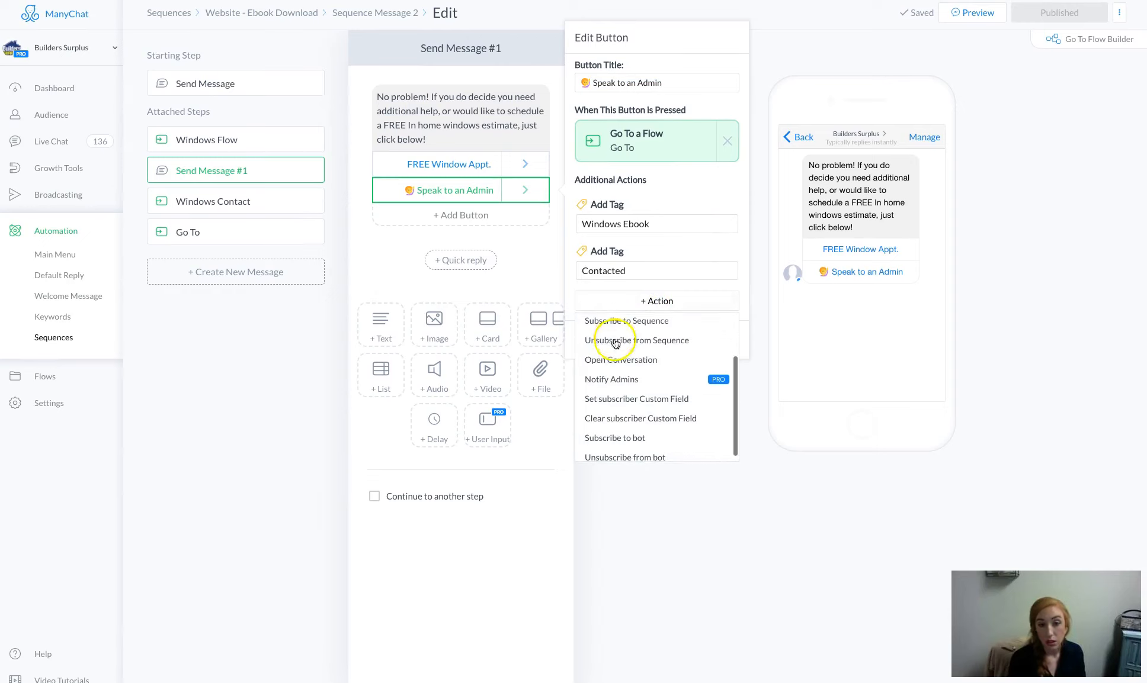
pyautogui.click(613, 379)
pyautogui.scroll(-1, 614, 332)
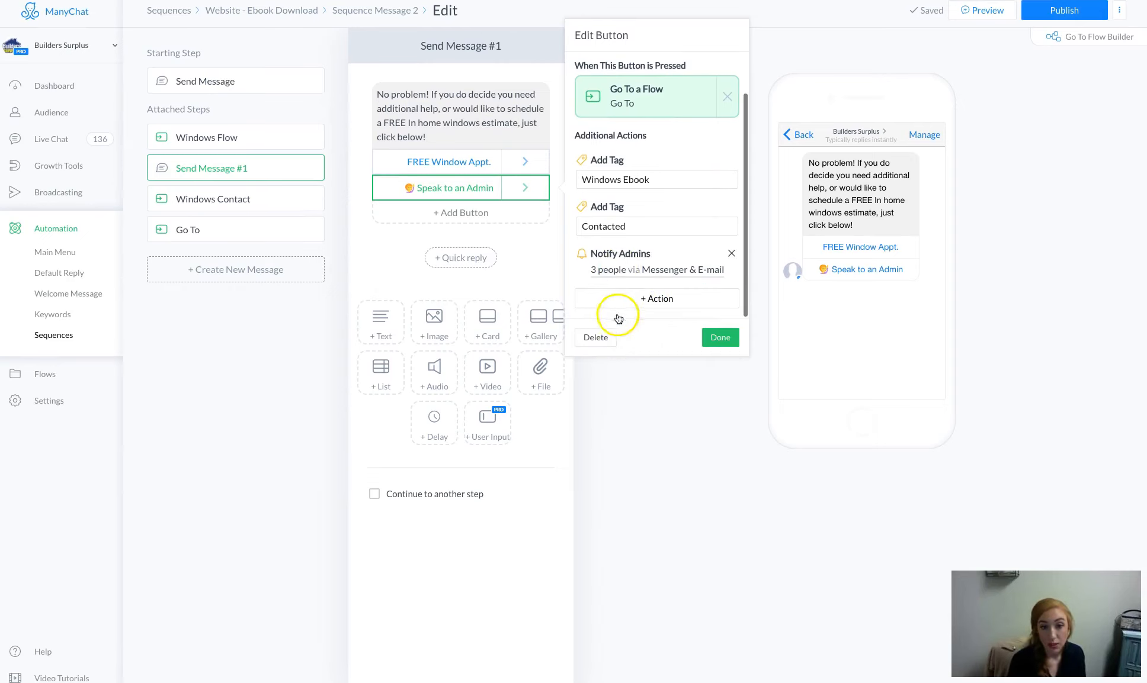
# Limit the admin notification to the first two listed admins via Messenger and email, save the button, and publish Sequence Message 2
pyautogui.click(620, 276)
pyautogui.click(701, 196)
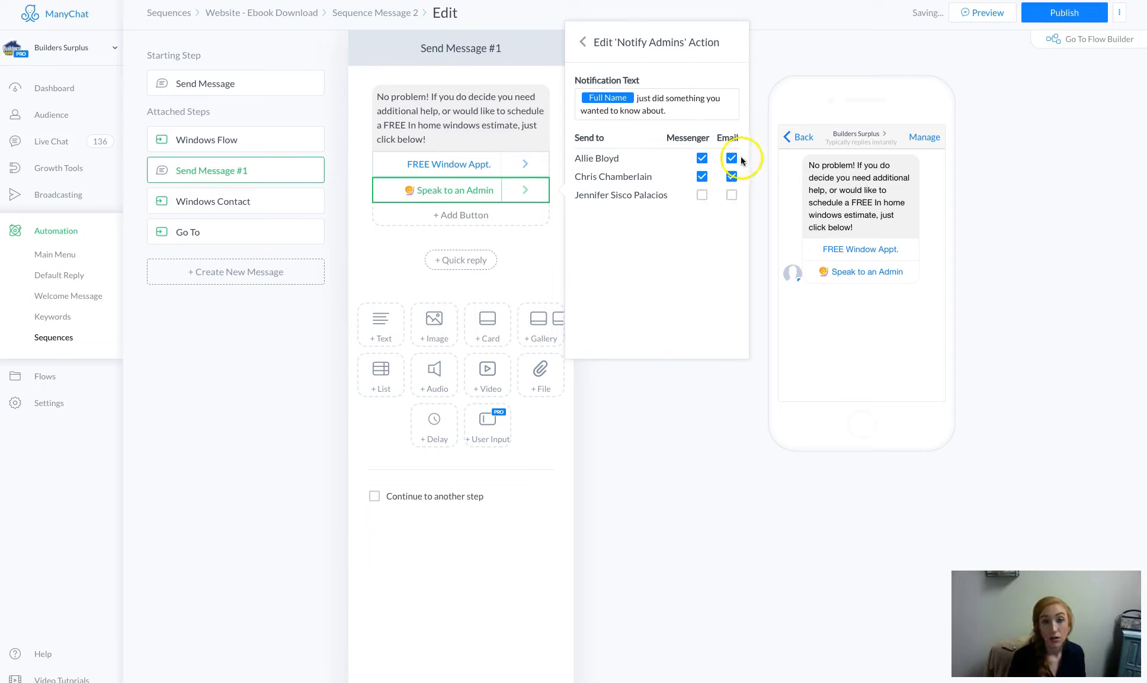
pyautogui.click(733, 177)
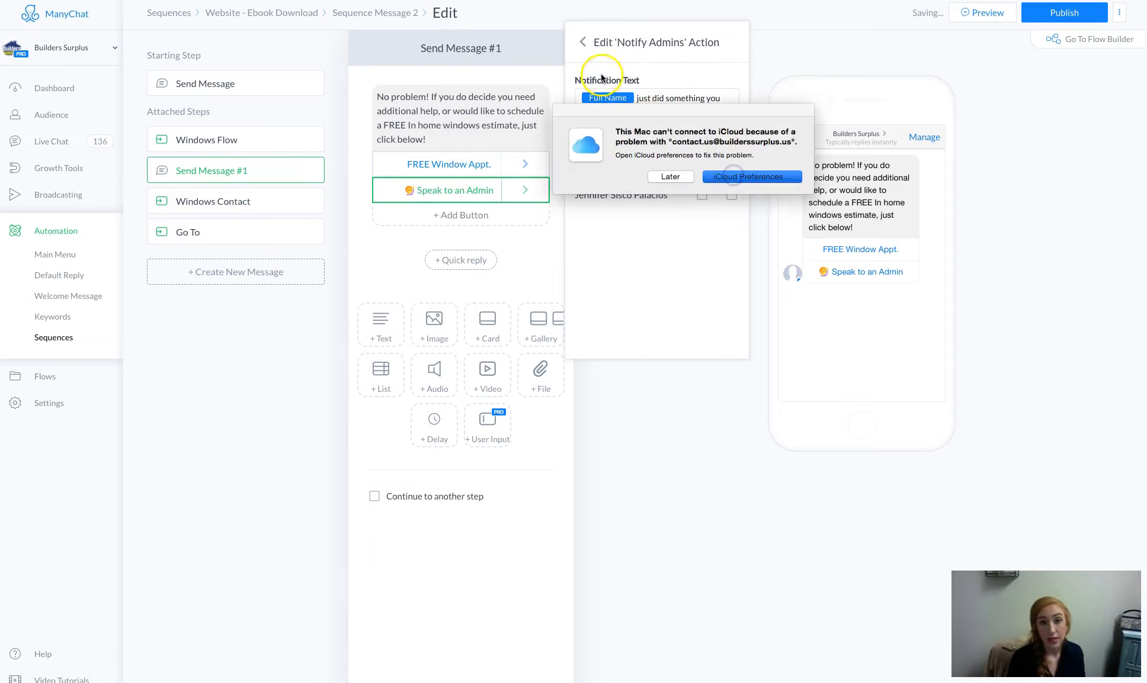
pyautogui.click(670, 177)
pyautogui.click(732, 177)
pyautogui.click(732, 158)
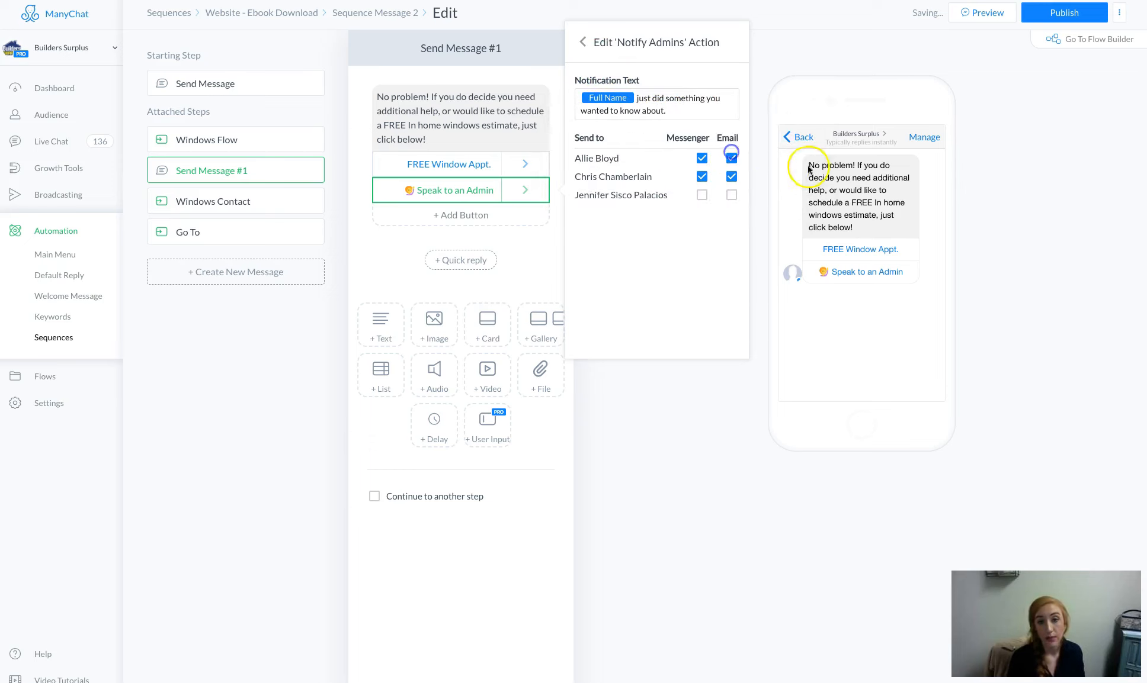
pyautogui.click(582, 42)
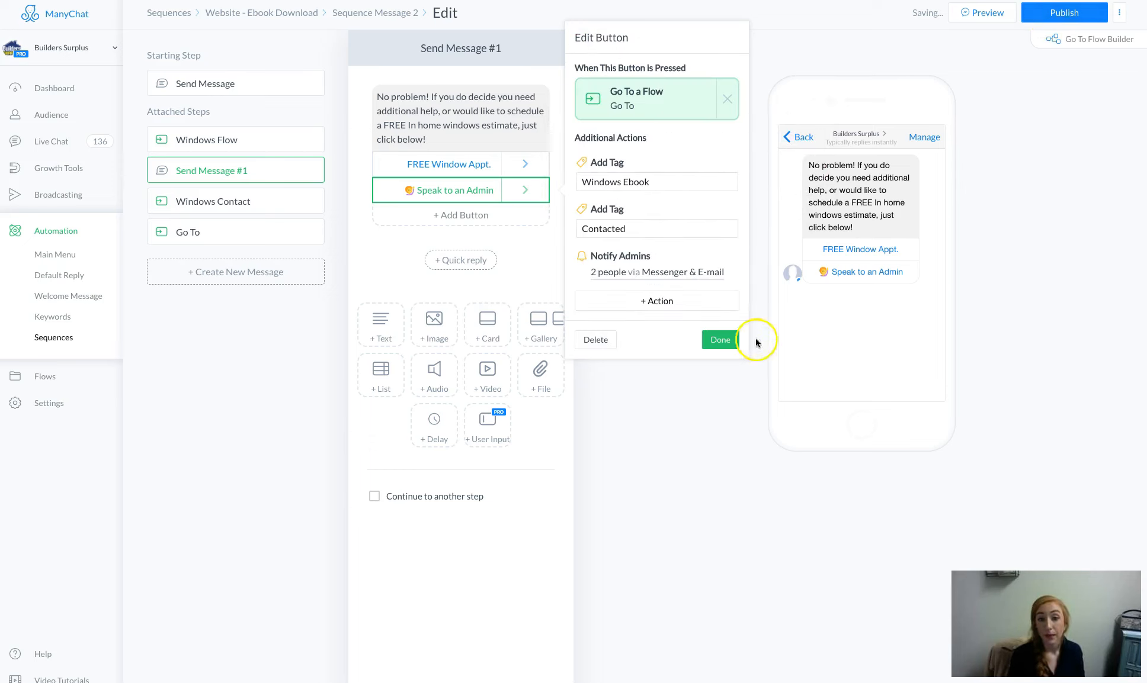
pyautogui.click(727, 340)
pyautogui.click(1058, 13)
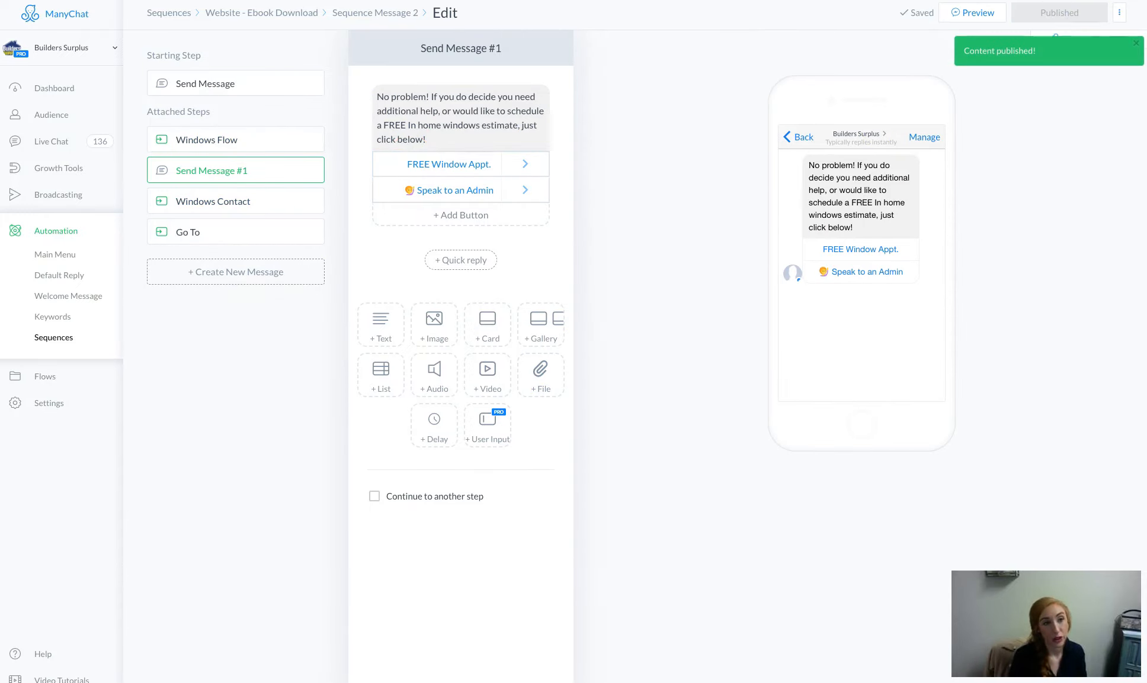
# Create a new sequence named "Website - Kitchen Cabinet Guide" and add two messages to it
pyautogui.click(228, 17)
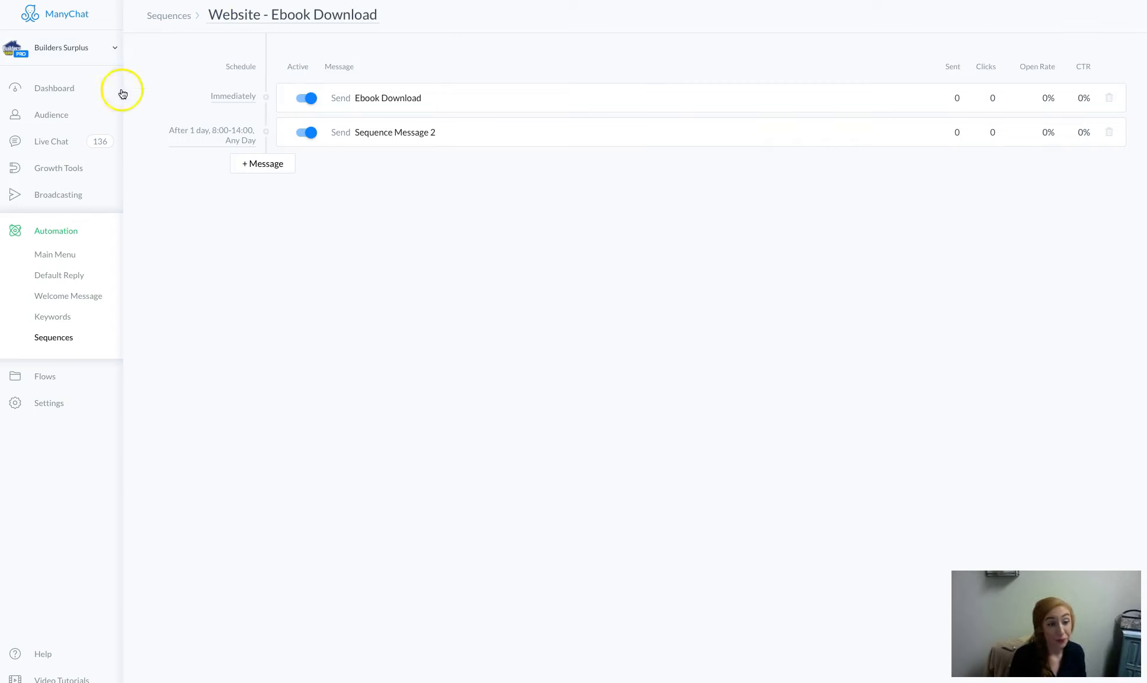
pyautogui.click(54, 338)
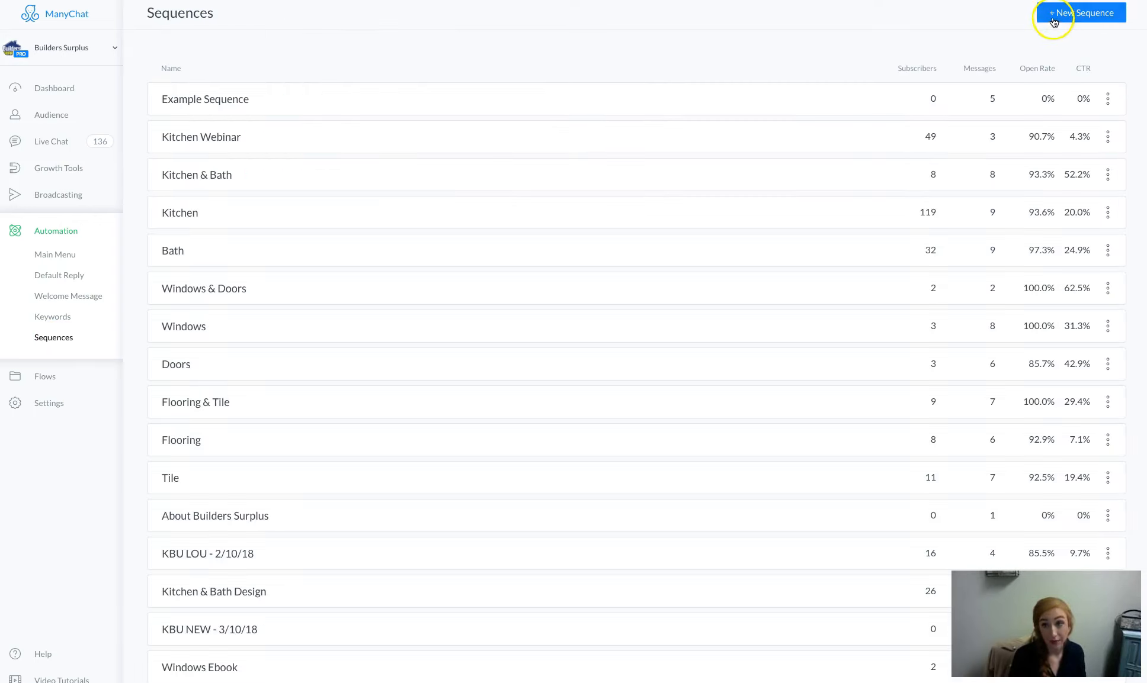
pyautogui.click(1053, 22)
pyautogui.write('Website - Kitchen Cabinet Guide')
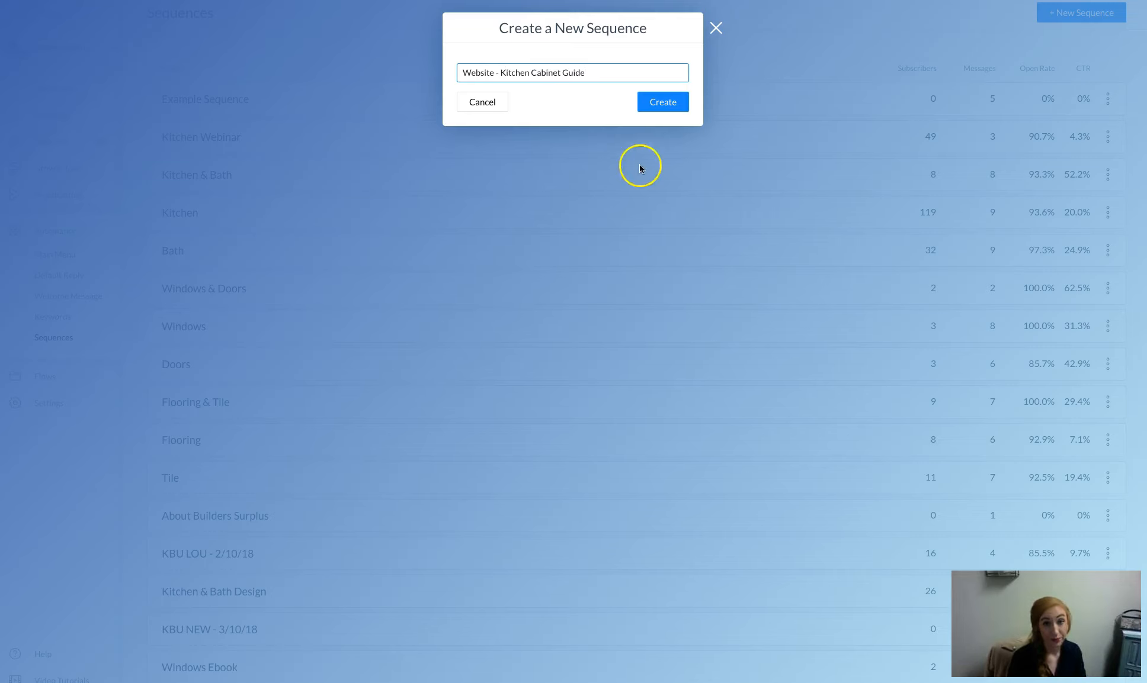
pyautogui.click(665, 105)
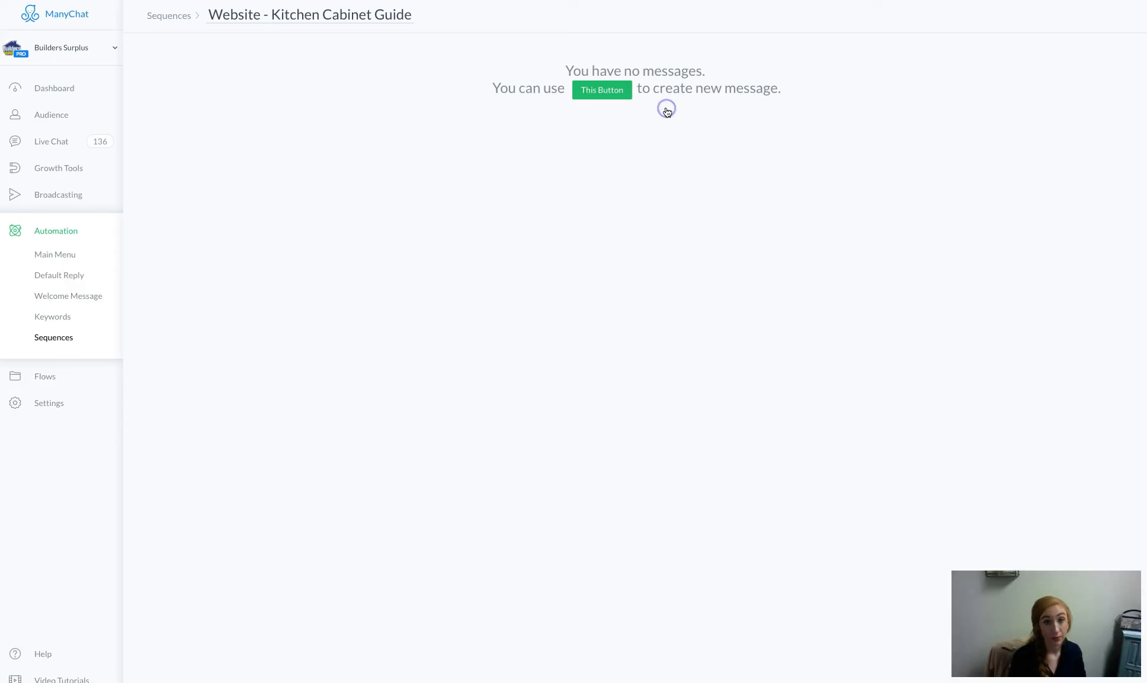
pyautogui.click(575, 90)
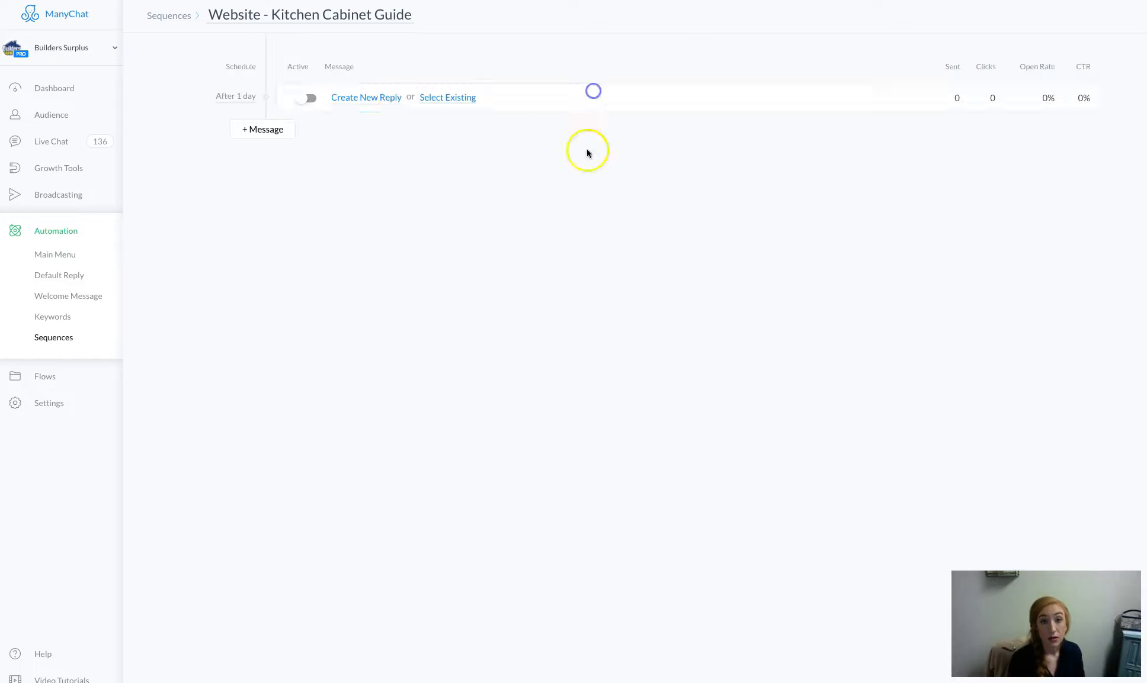
pyautogui.click(281, 133)
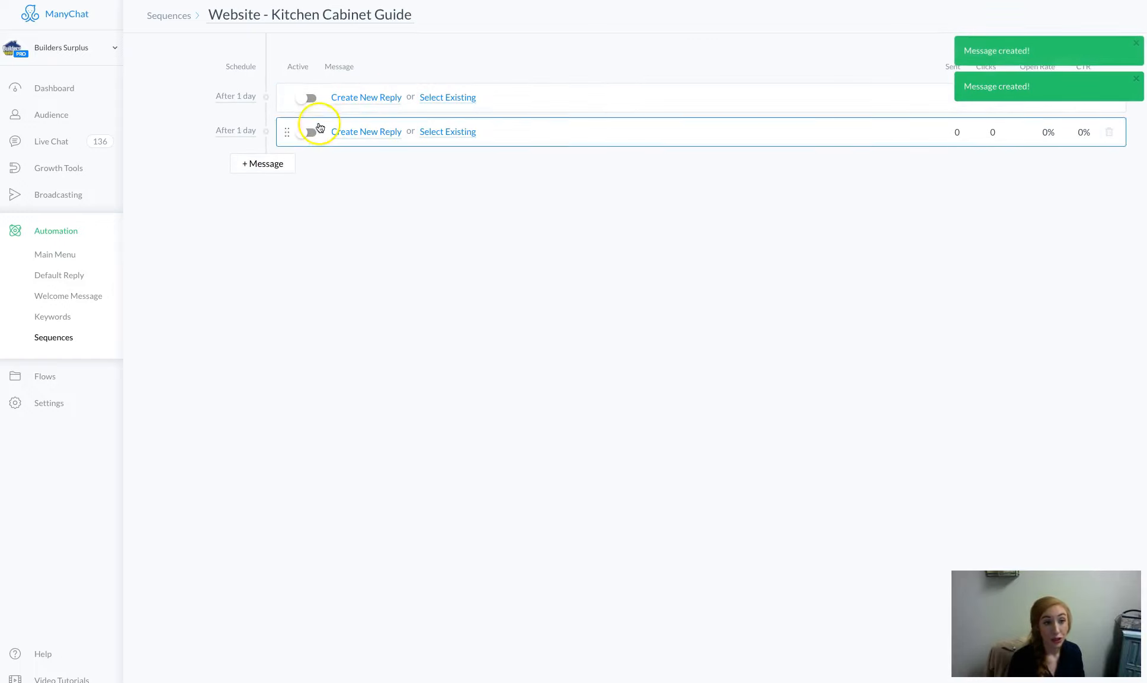
# Set the first message of the Kitchen Cabinet Guide sequence to send immediately and save its schedule
pyautogui.click(248, 97)
pyautogui.click(368, 45)
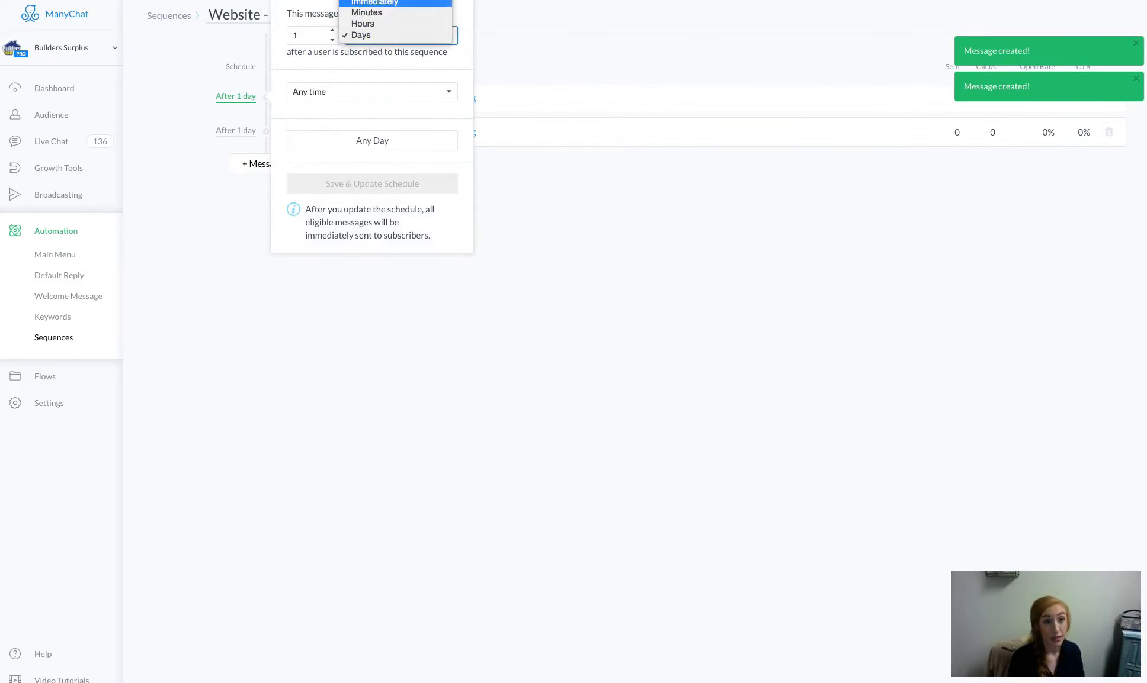
pyautogui.click(382, 4)
pyautogui.click(343, 182)
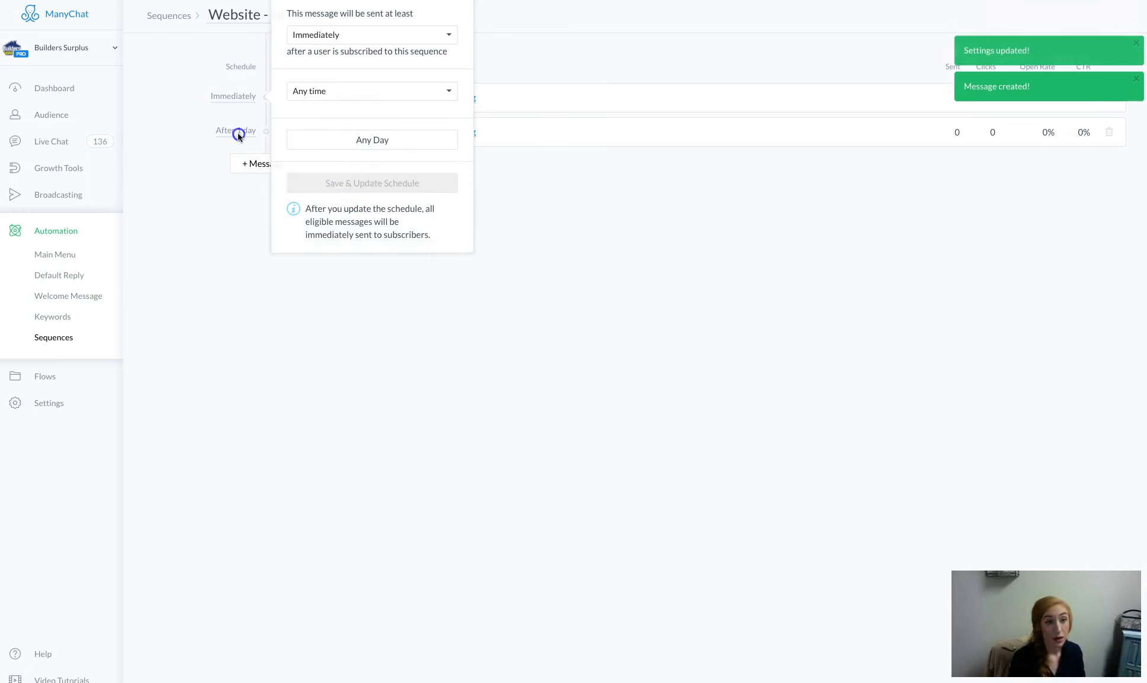
# Schedule the second message 1 day after the previous one, sent between 8:00 and 14:00, and save the schedule
pyautogui.click(253, 135)
pyautogui.click(332, 102)
pyautogui.click(329, 115)
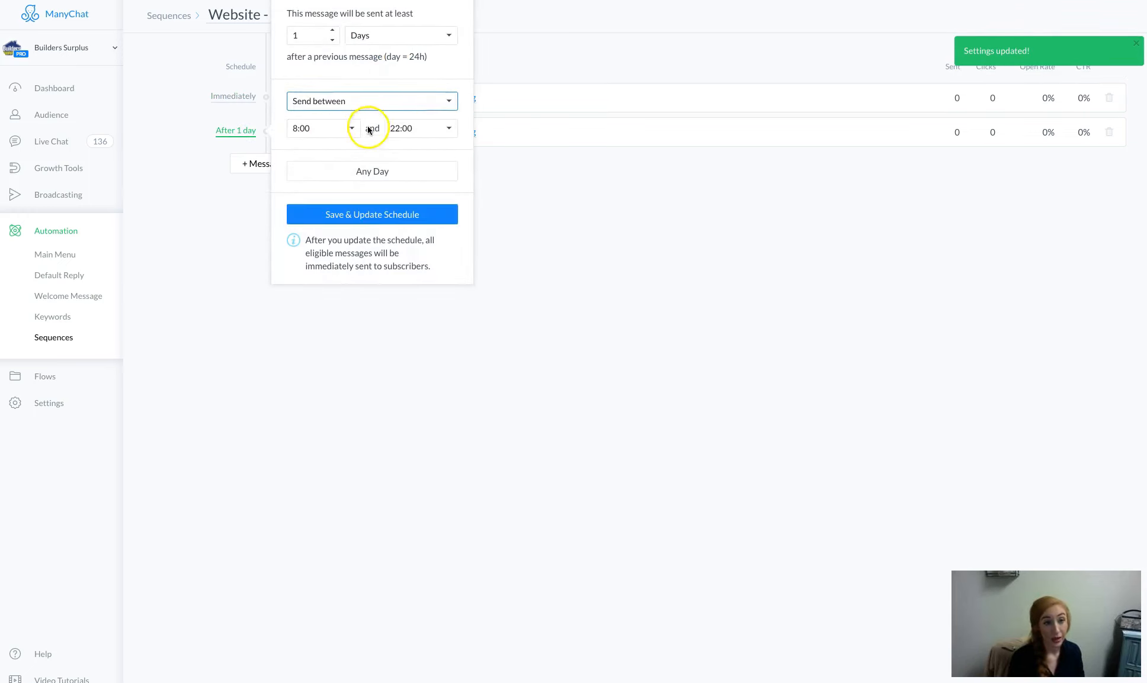
pyautogui.click(407, 129)
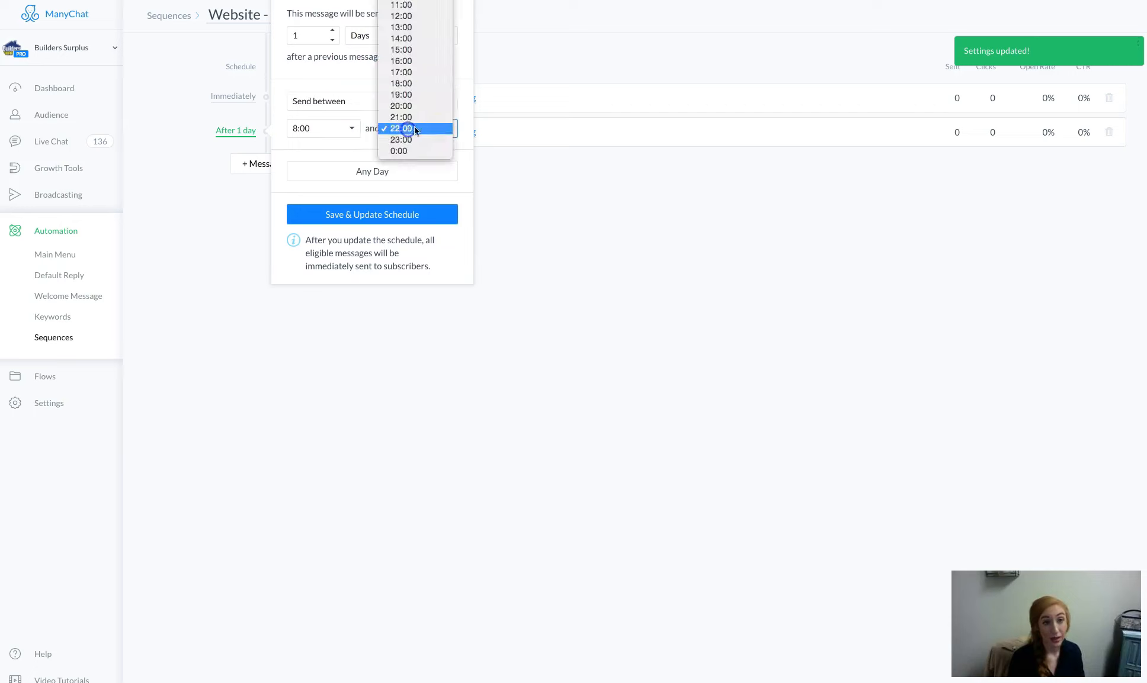
pyautogui.click(428, 37)
pyautogui.click(388, 216)
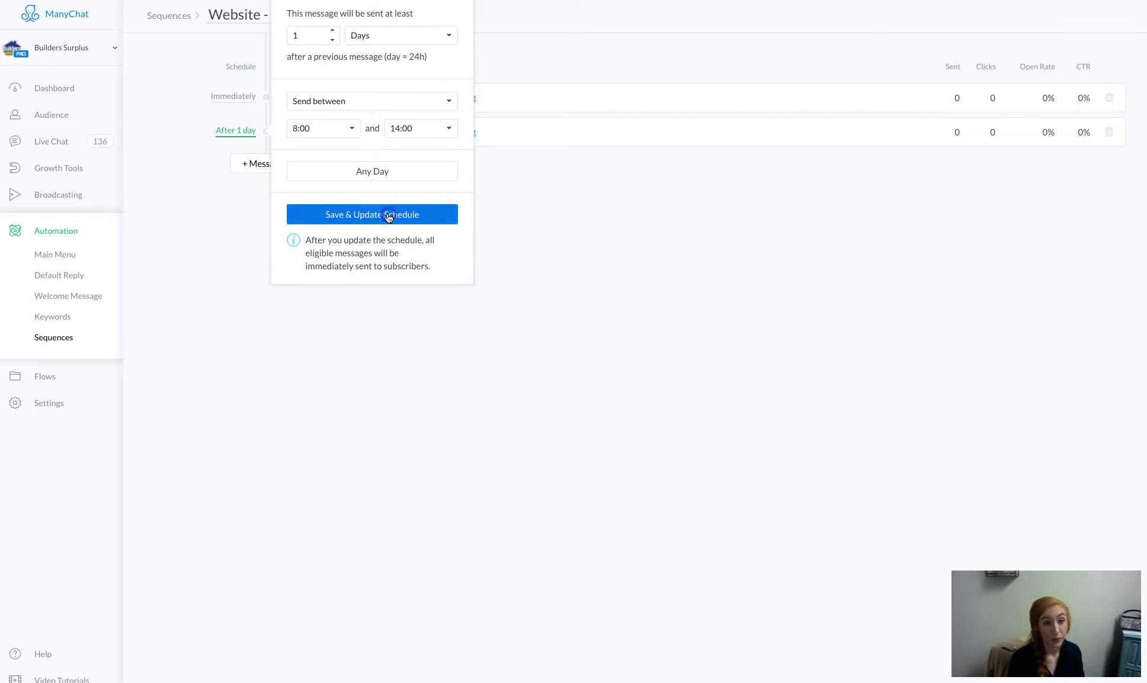
pyautogui.click(647, 200)
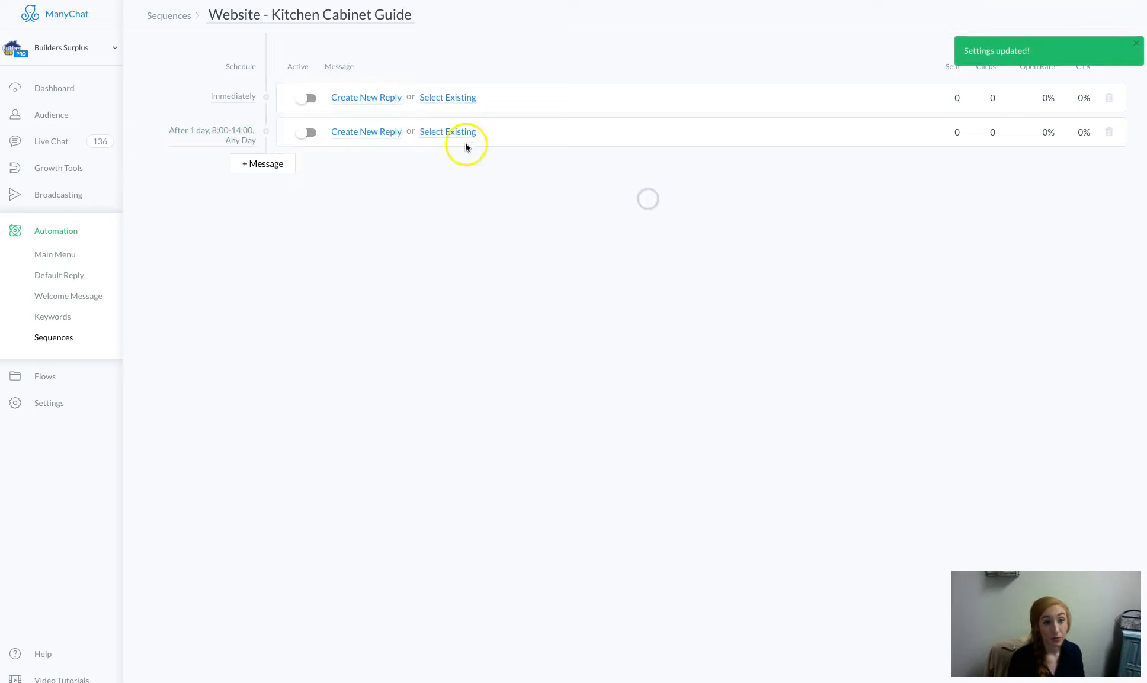
# Create a new reply for the first message, beginning with "Hey" and the First Name variable with the fallback "there"
pyautogui.click(383, 100)
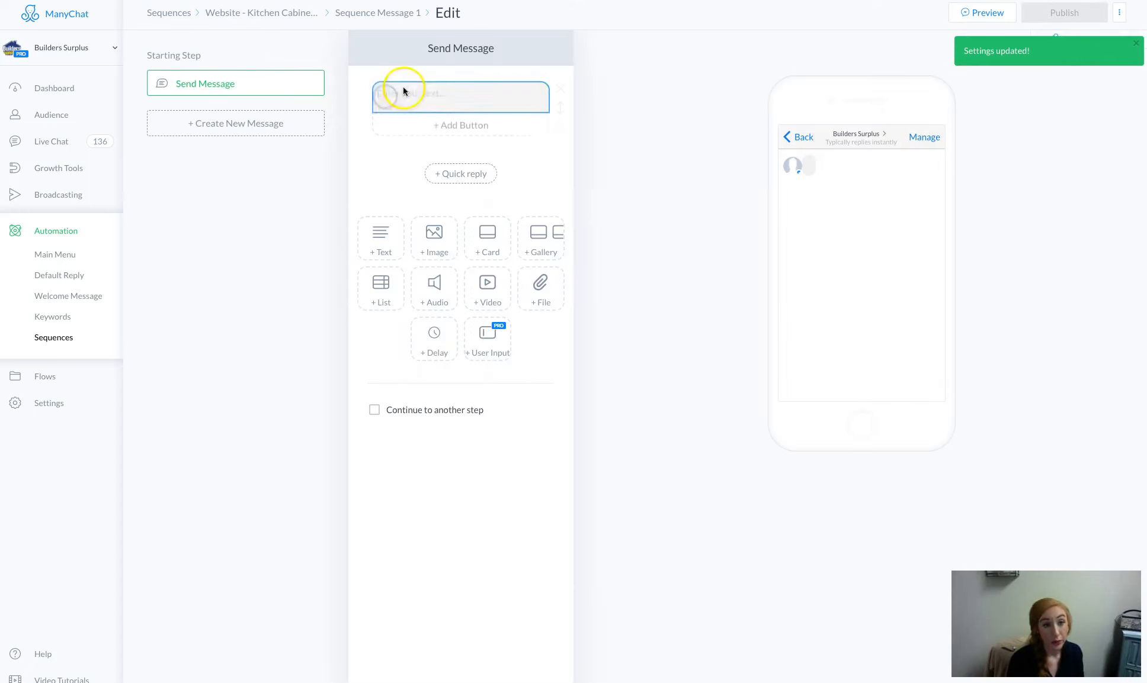
pyautogui.click(449, 99)
pyautogui.write('Hey')
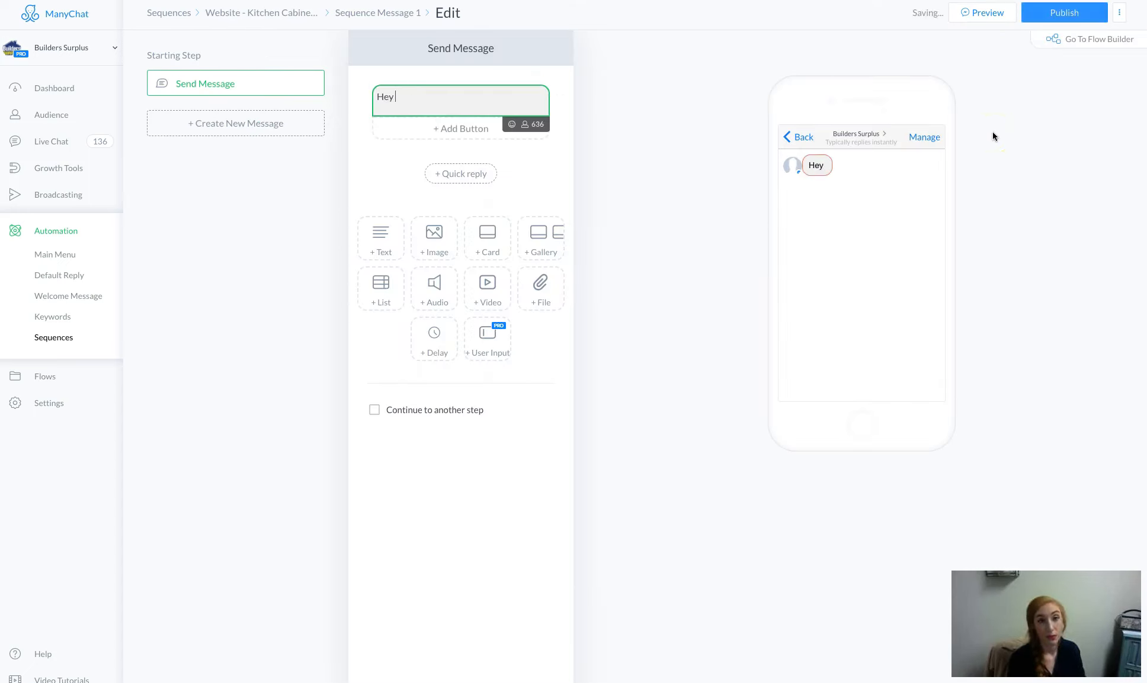
pyautogui.click(524, 123)
pyautogui.click(431, 150)
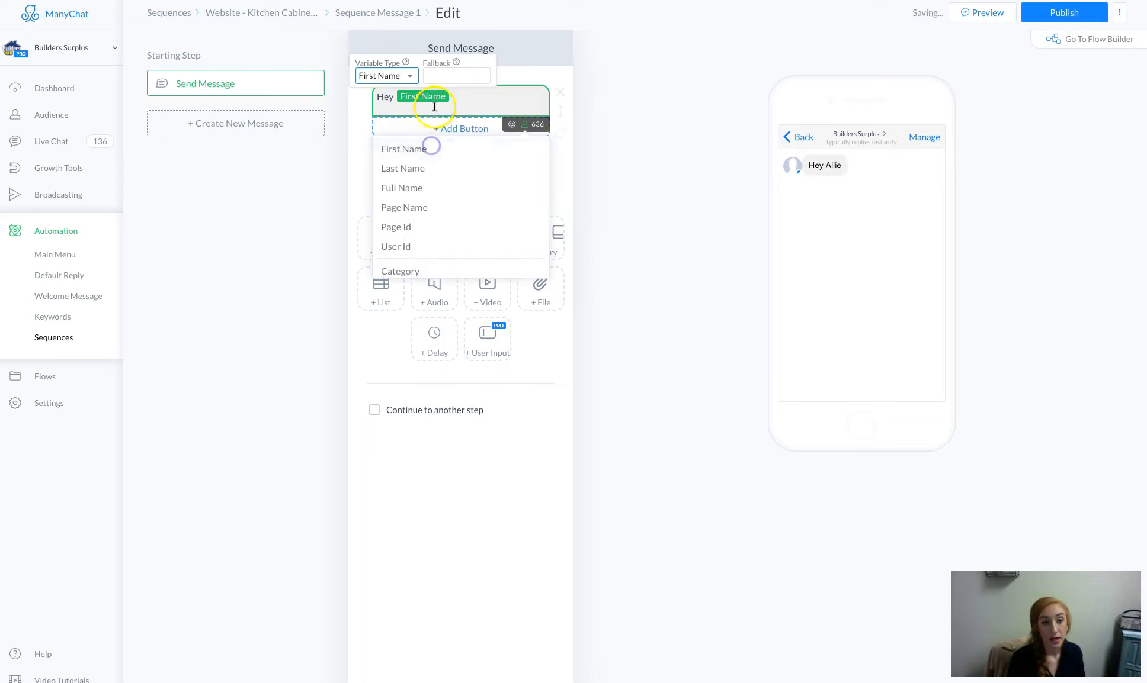
pyautogui.write('there')
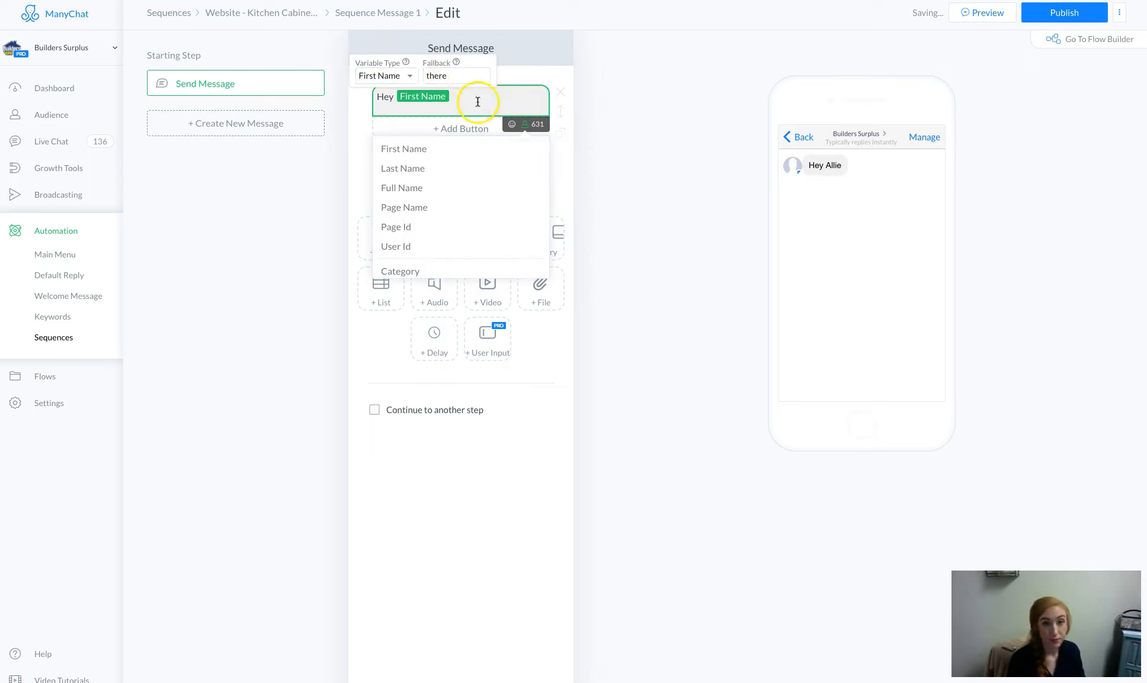
pyautogui.click(478, 102)
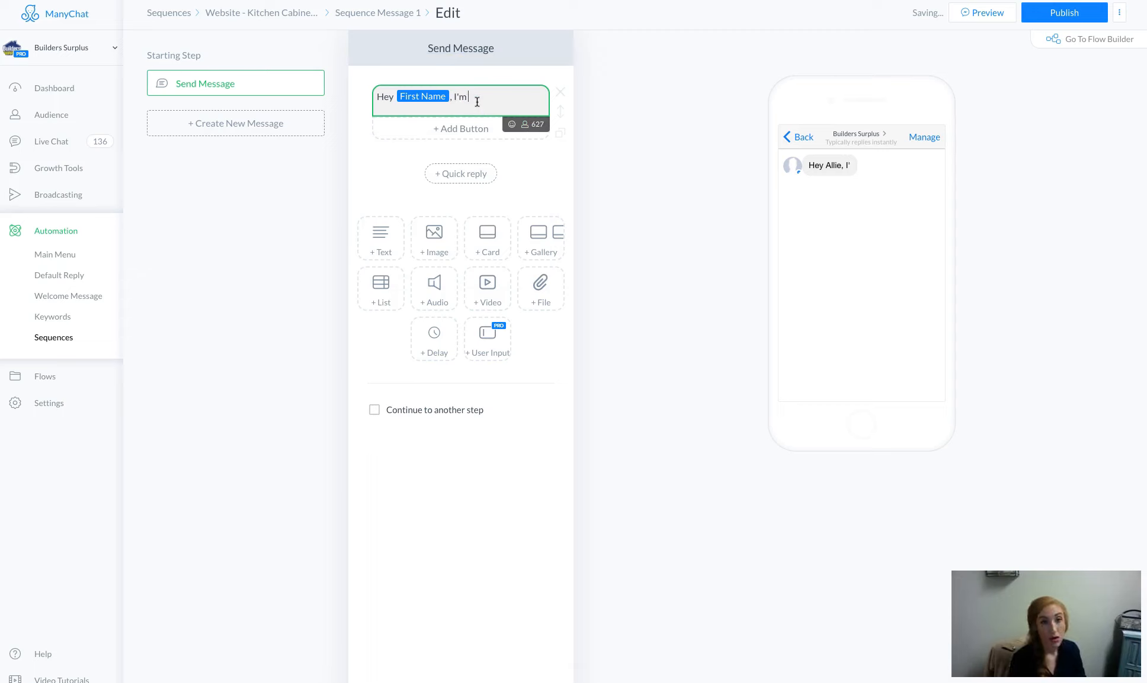
# Continue the greeting with a message on helping with the kitchen remodel and cabinet purchase, ending "This will help you keep costs down and get exactly what you need!"
pyautogui.write(", I'm so glad I can help you in your kitchen remodeling journey b")
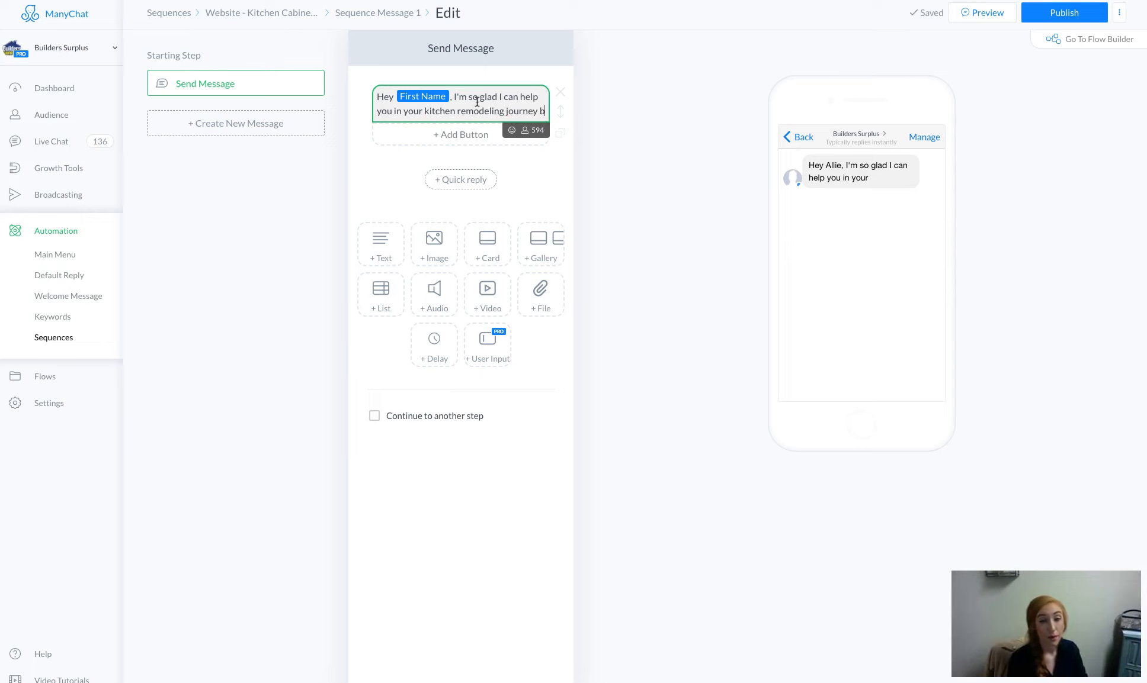
pyautogui.write('y')
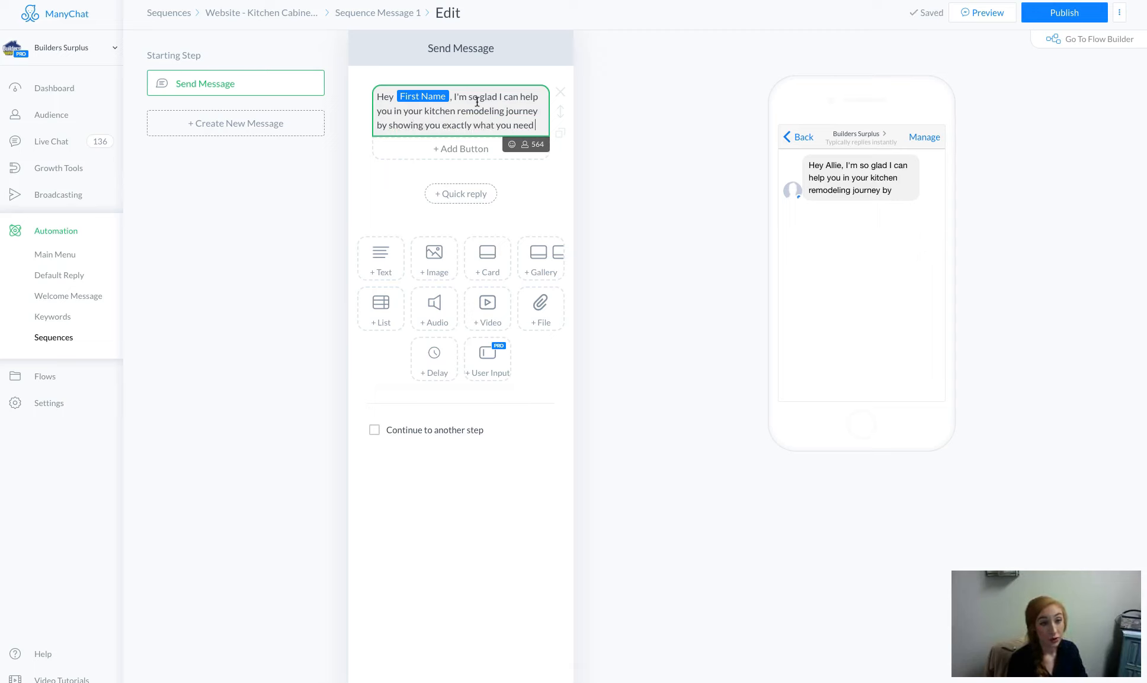
pyautogui.write('to know when purchasing cabinets. This wil')
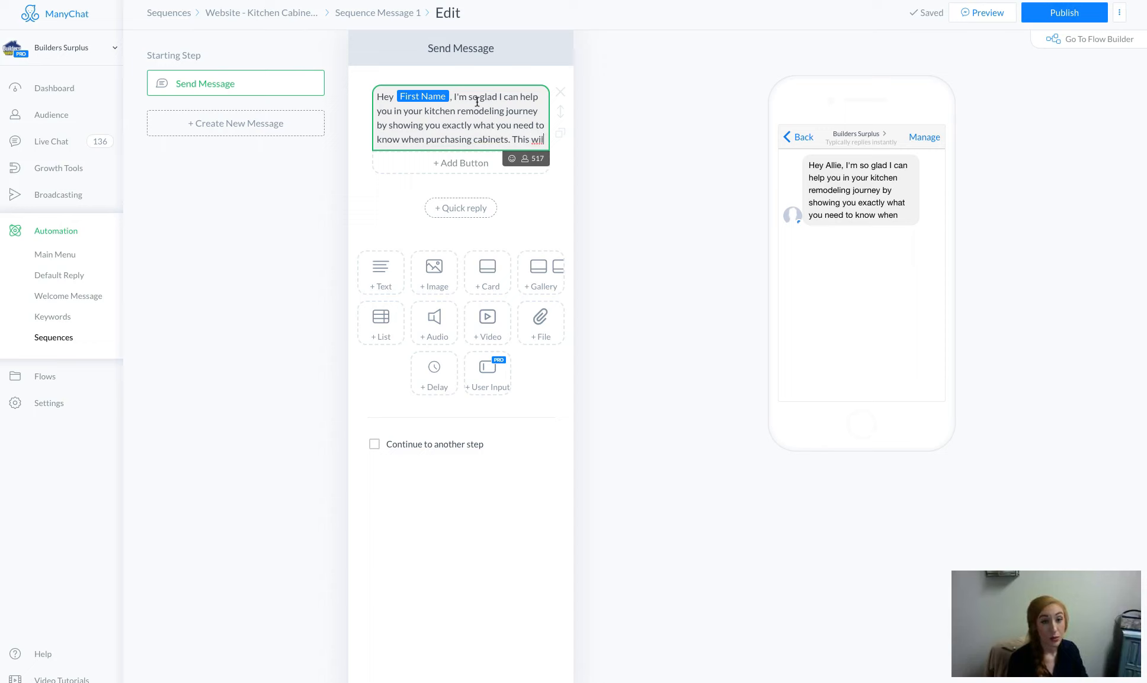
pyautogui.write('l he')
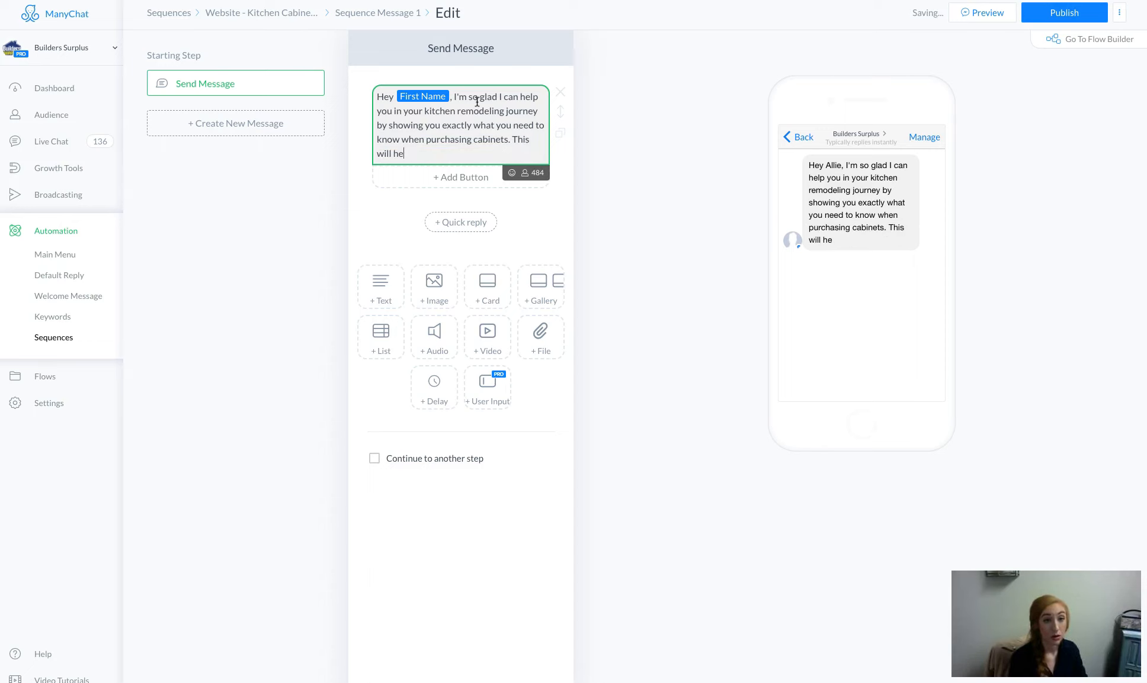
pyautogui.write('e')
pyautogui.click(424, 155)
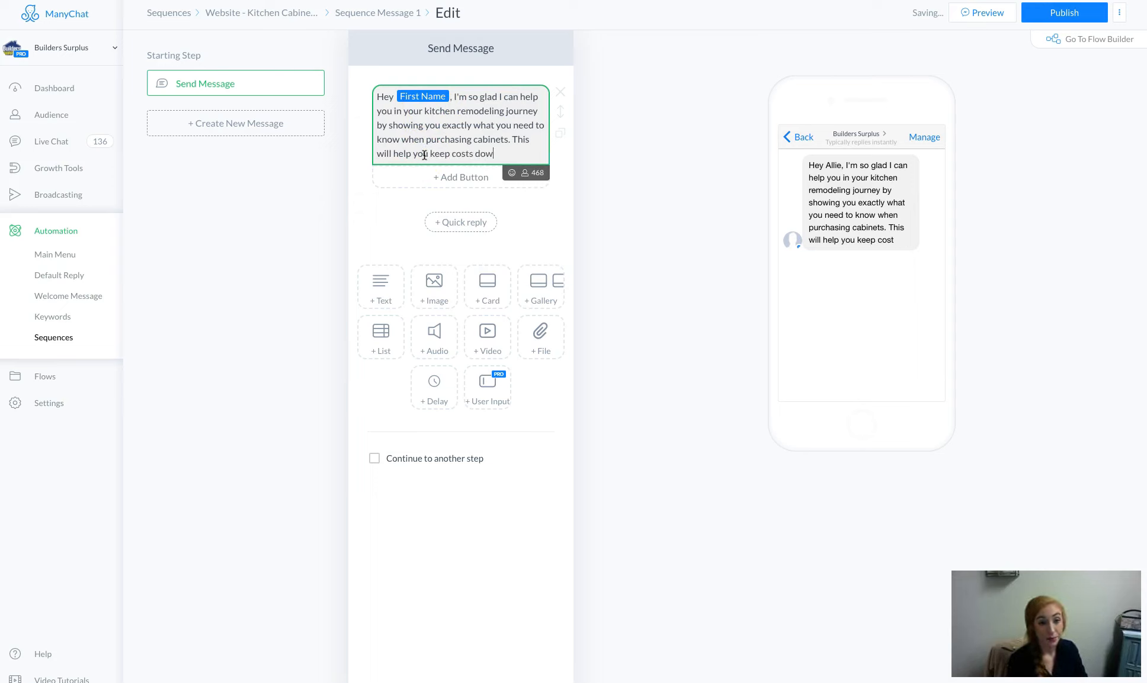
pyautogui.write('d ')
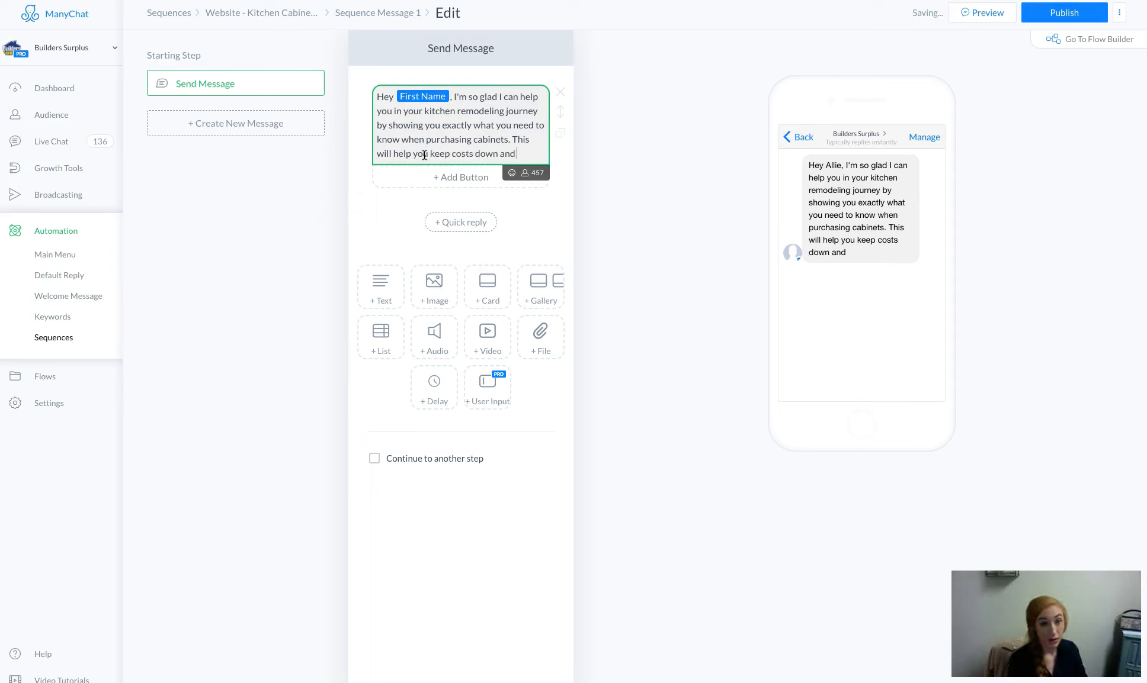
pyautogui.write('get exactly wh')
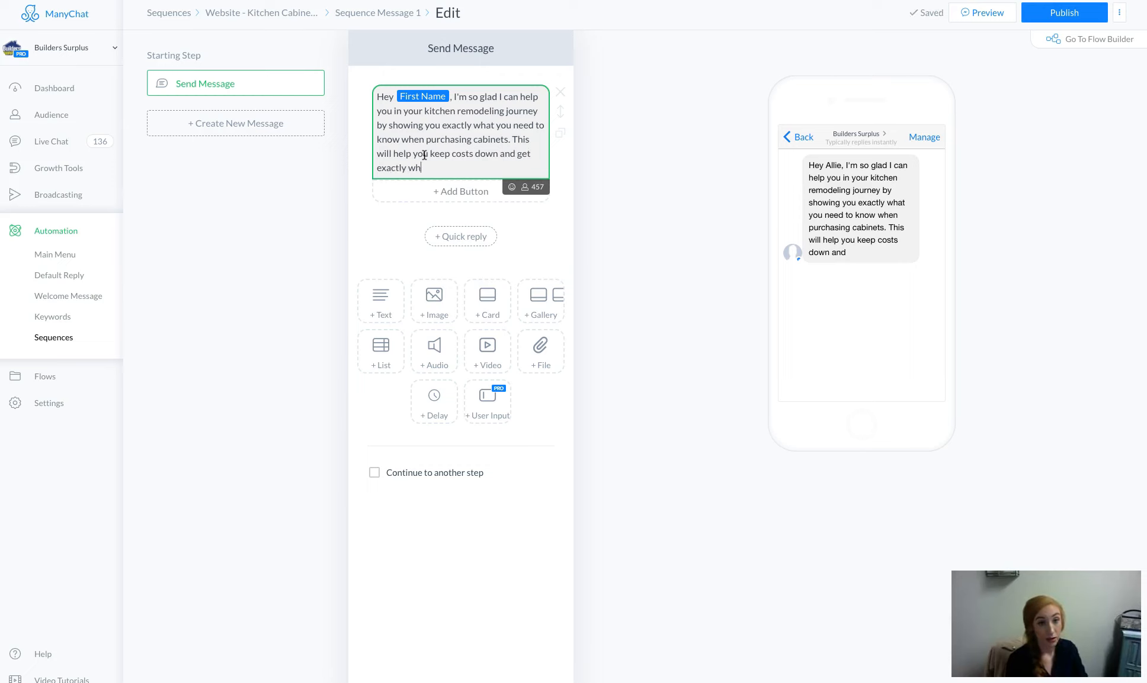
pyautogui.write('at you need!')
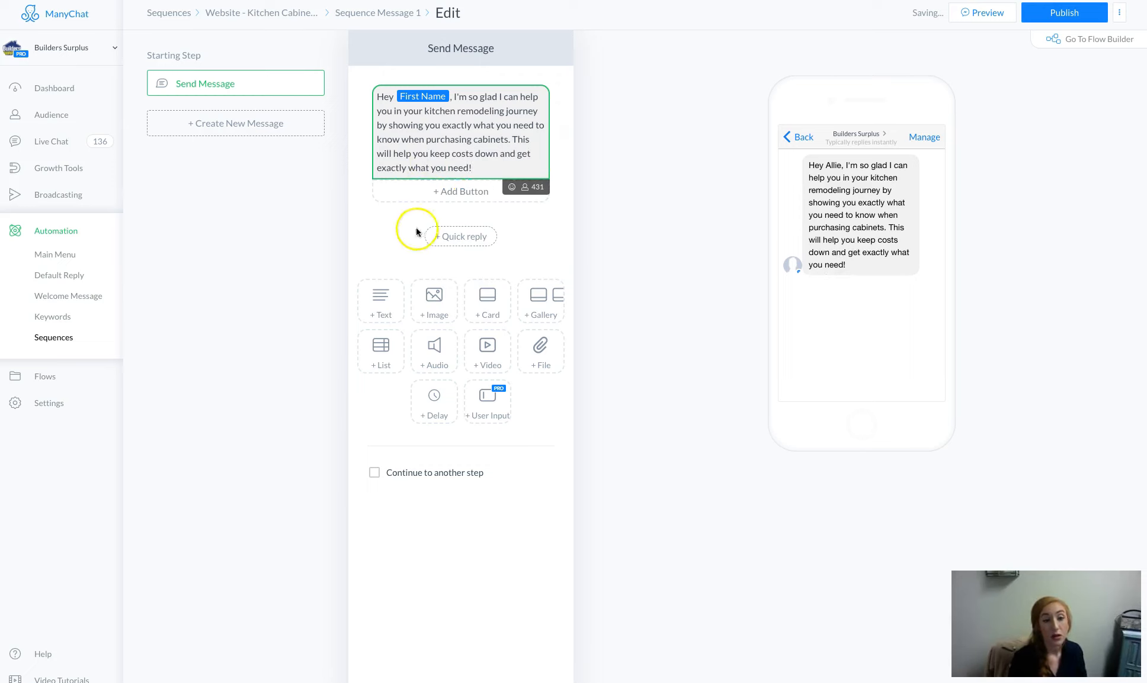
# Add a "GET MY GUIDE!" button to the greeting that applies the tag "kitchen", and publish the message
pyautogui.click(468, 193)
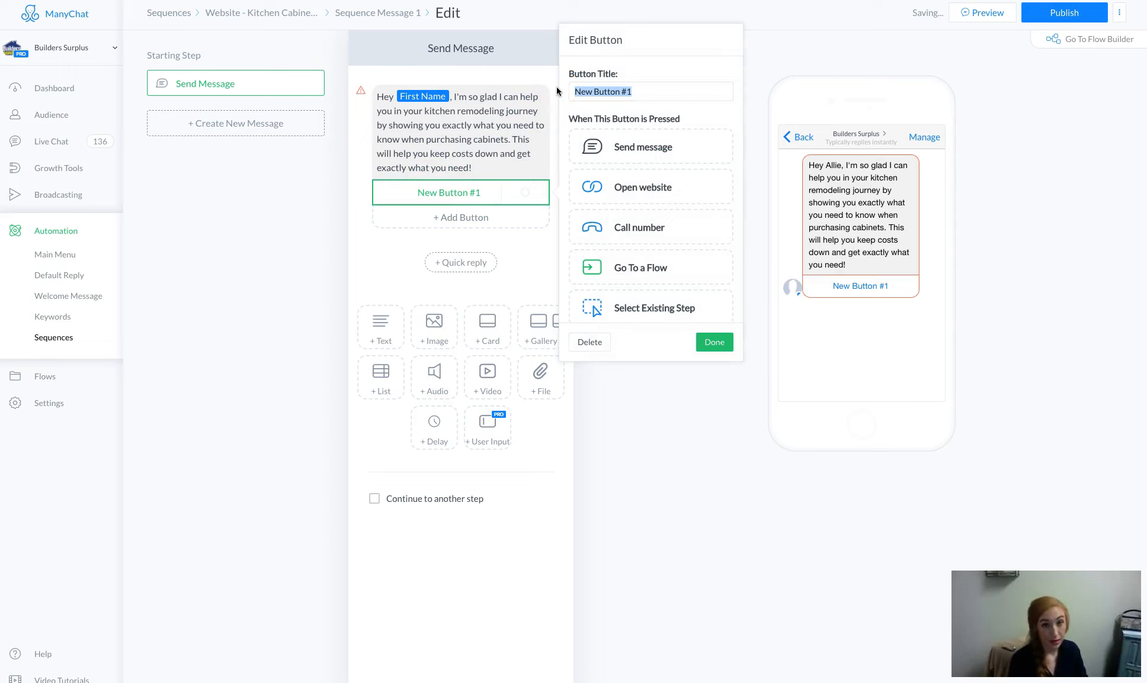
pyautogui.write('GET MY GUIDE!')
pyautogui.scroll(-1, 637, 147)
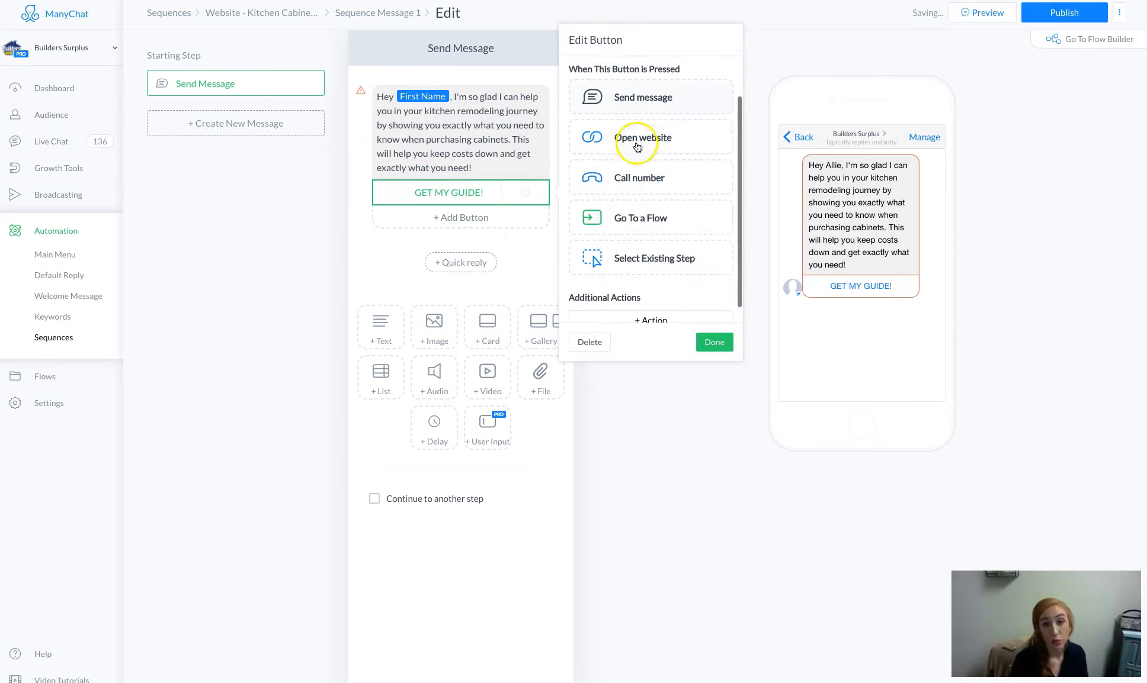
pyautogui.scroll(-1, 638, 147)
pyautogui.click(626, 302)
pyautogui.click(619, 325)
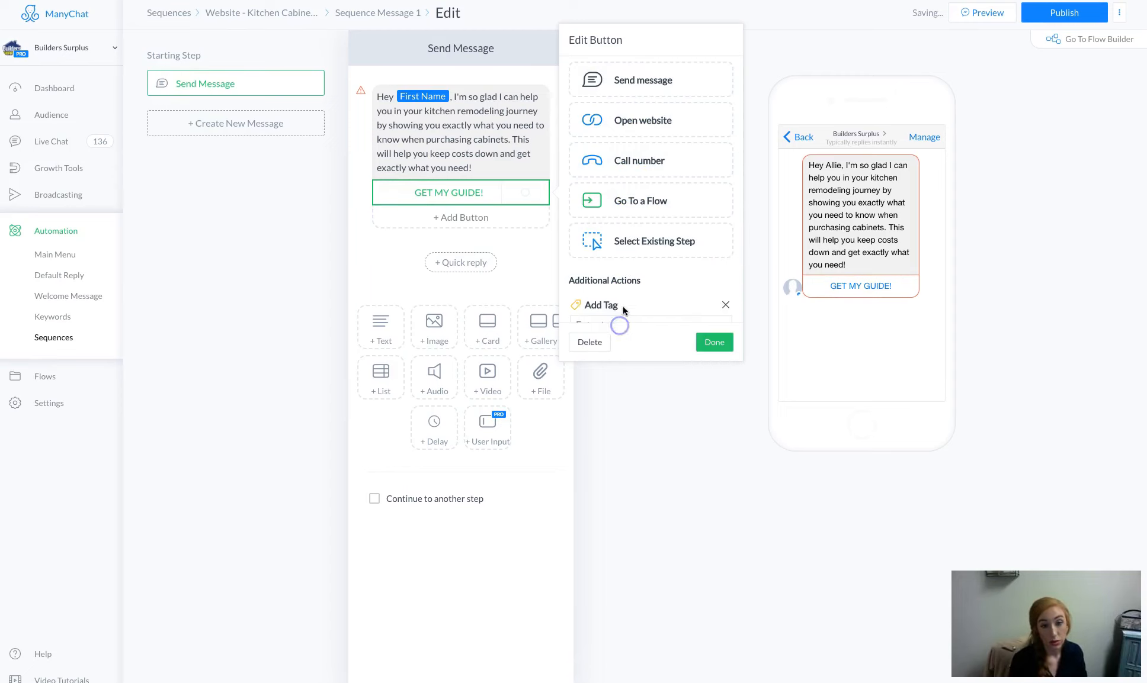
pyautogui.click(623, 273)
pyautogui.write('kitchen')
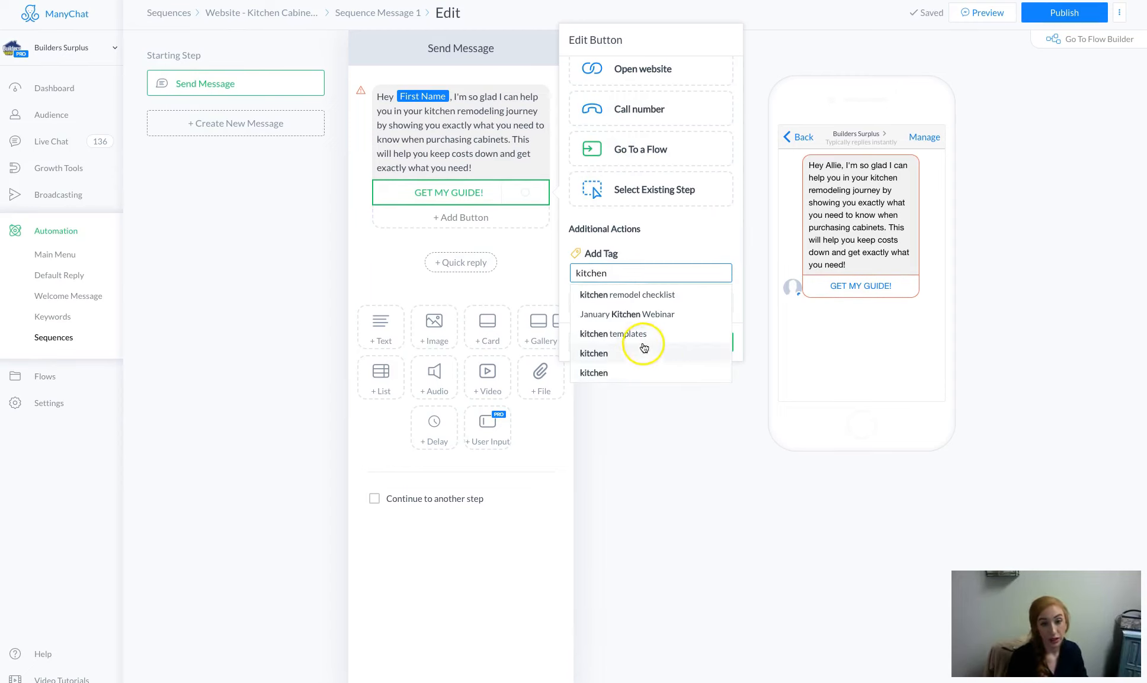
pyautogui.click(637, 351)
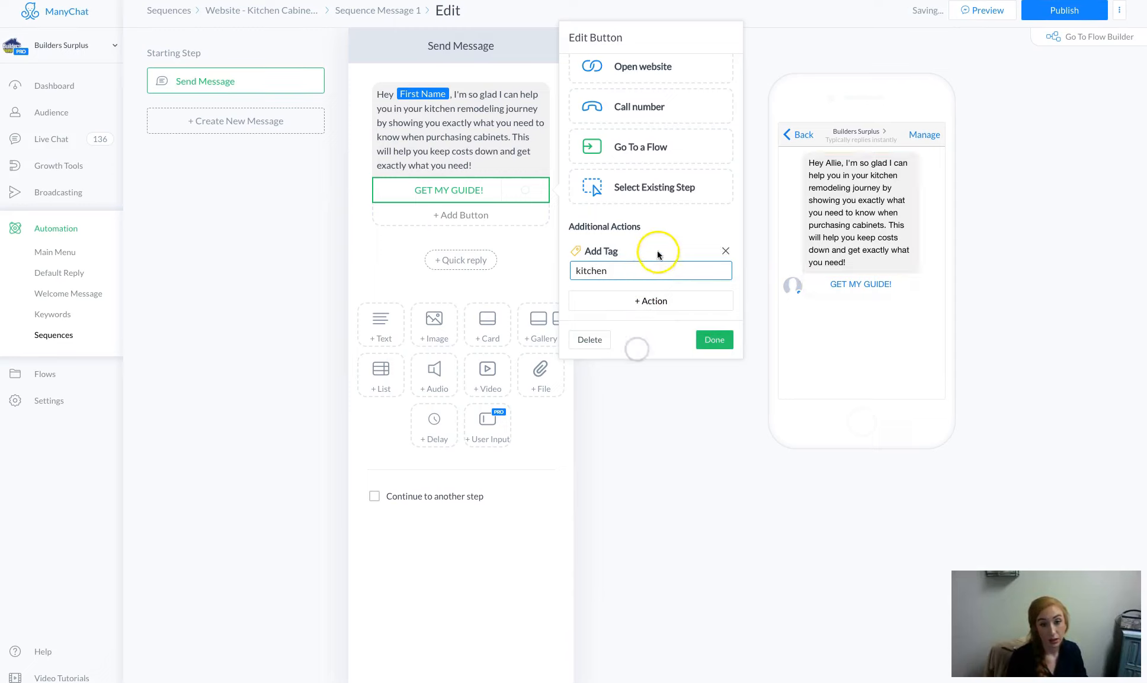
pyautogui.click(716, 341)
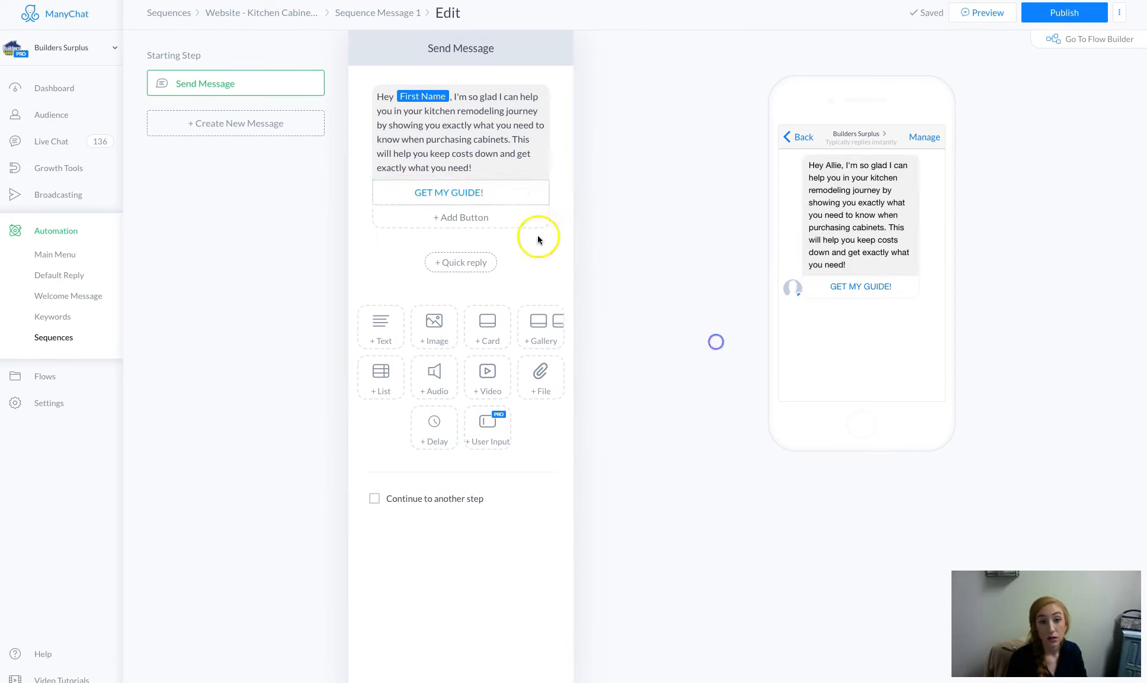
pyautogui.click(1055, 14)
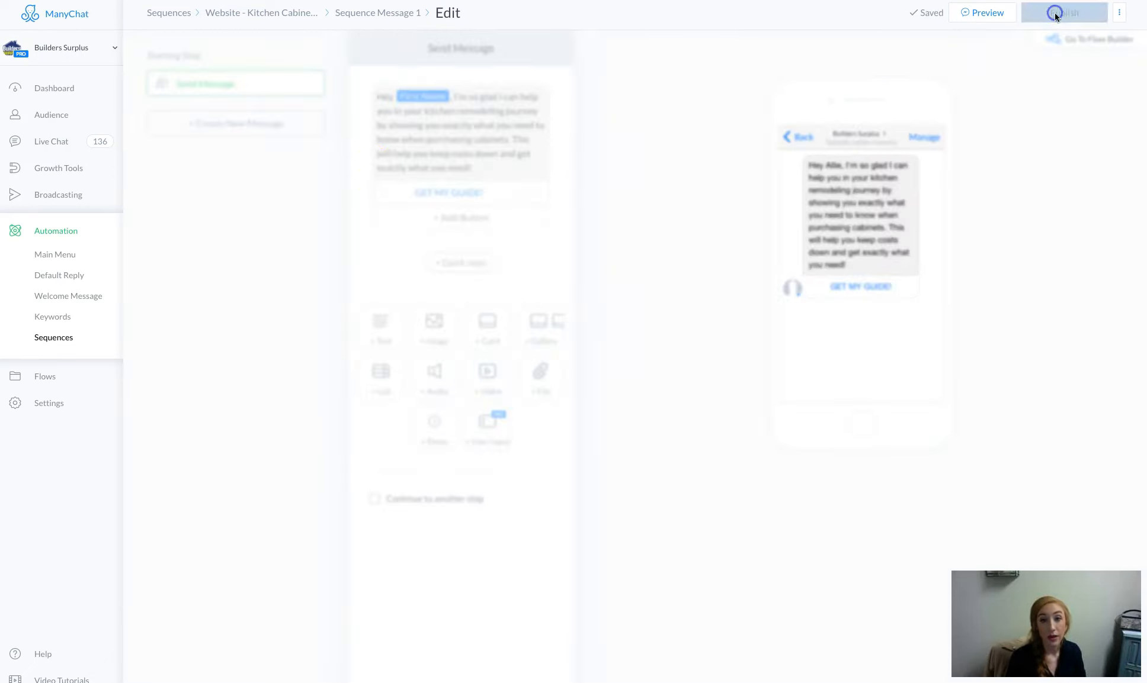
# Set the "GET MY GUIDE!" button to send a new attached message and save the button
pyautogui.click(461, 192)
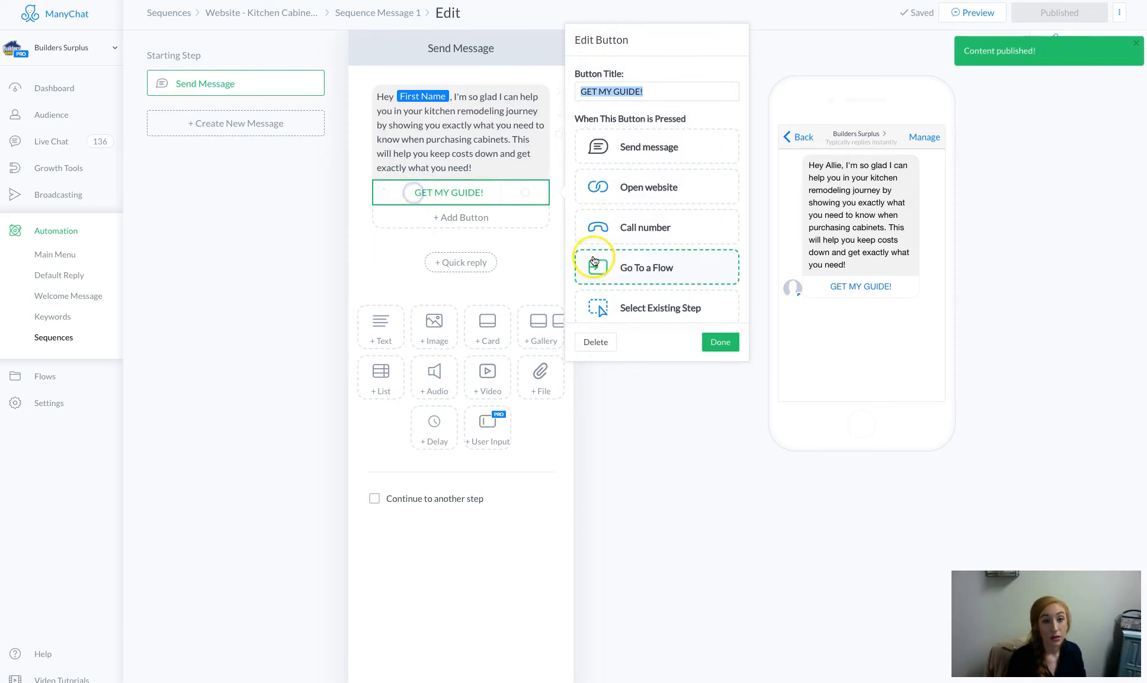
pyautogui.click(643, 163)
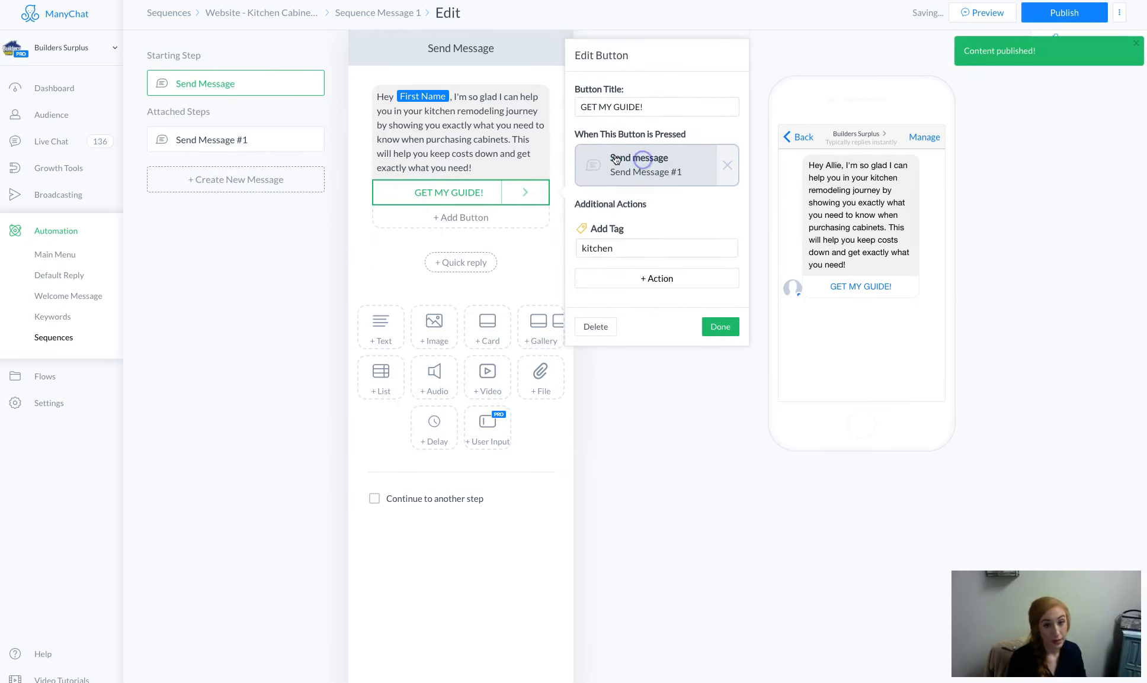
pyautogui.click(706, 326)
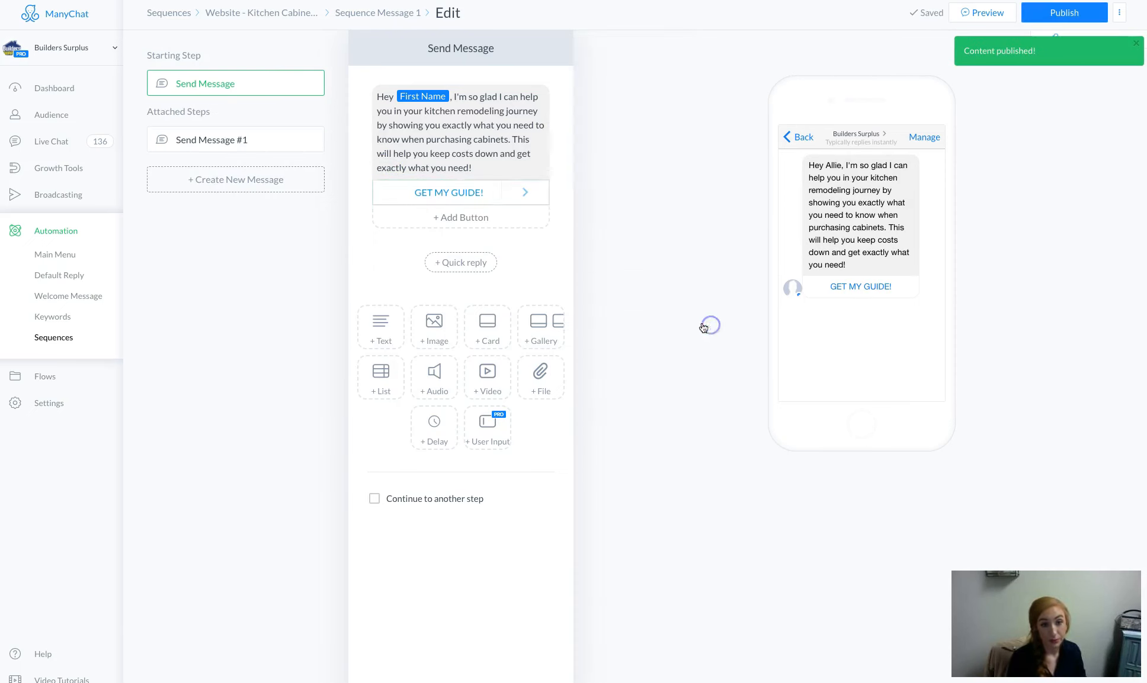
# Write "Here you go!" followed by three pointing-down emojis in the attached message, and add an empty file block below it
pyautogui.click(249, 138)
pyautogui.click(504, 99)
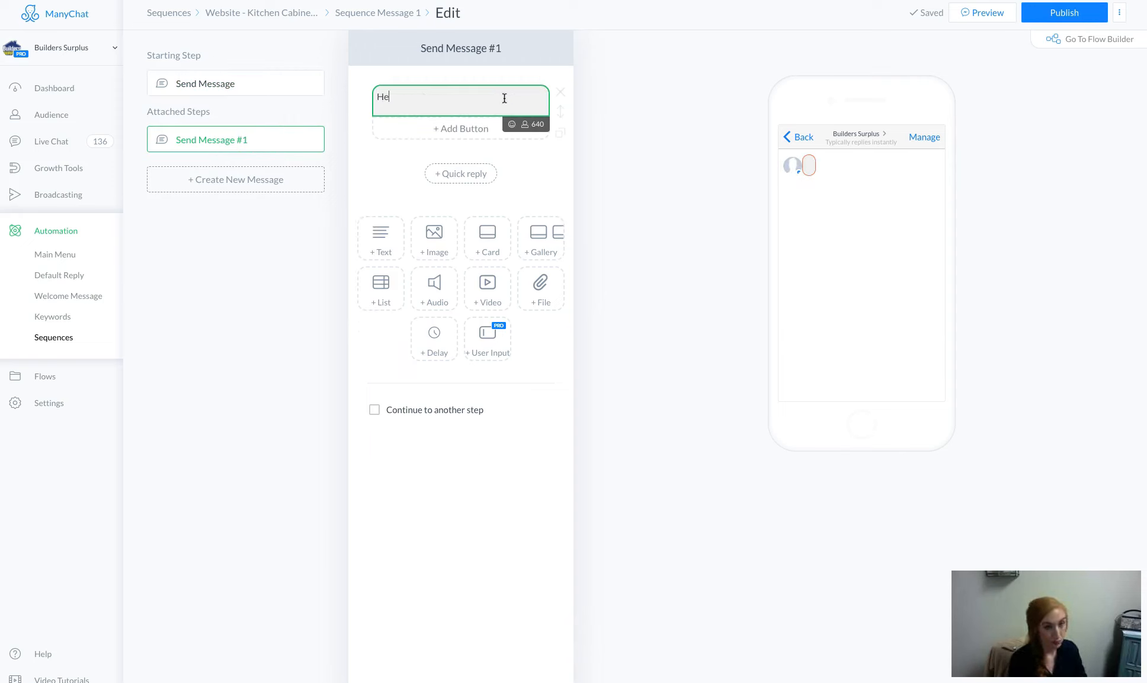
pyautogui.write('Here you go!')
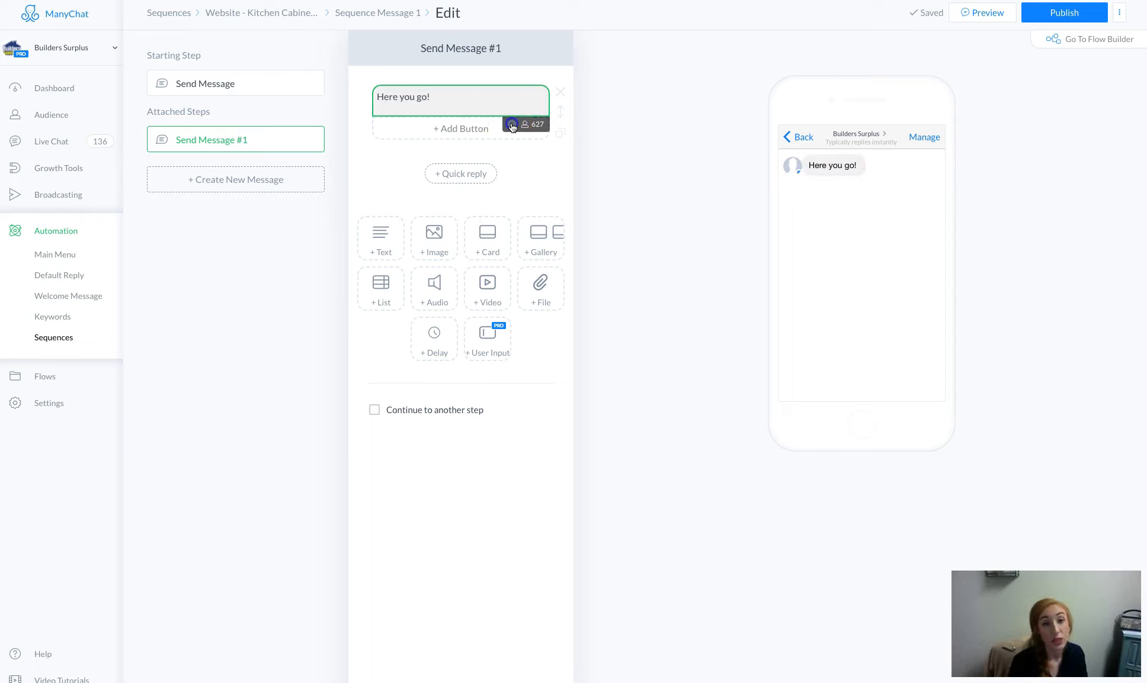
pyautogui.click(512, 126)
pyautogui.click(388, 190)
pyautogui.click(388, 191)
pyautogui.click(388, 190)
pyautogui.click(637, 85)
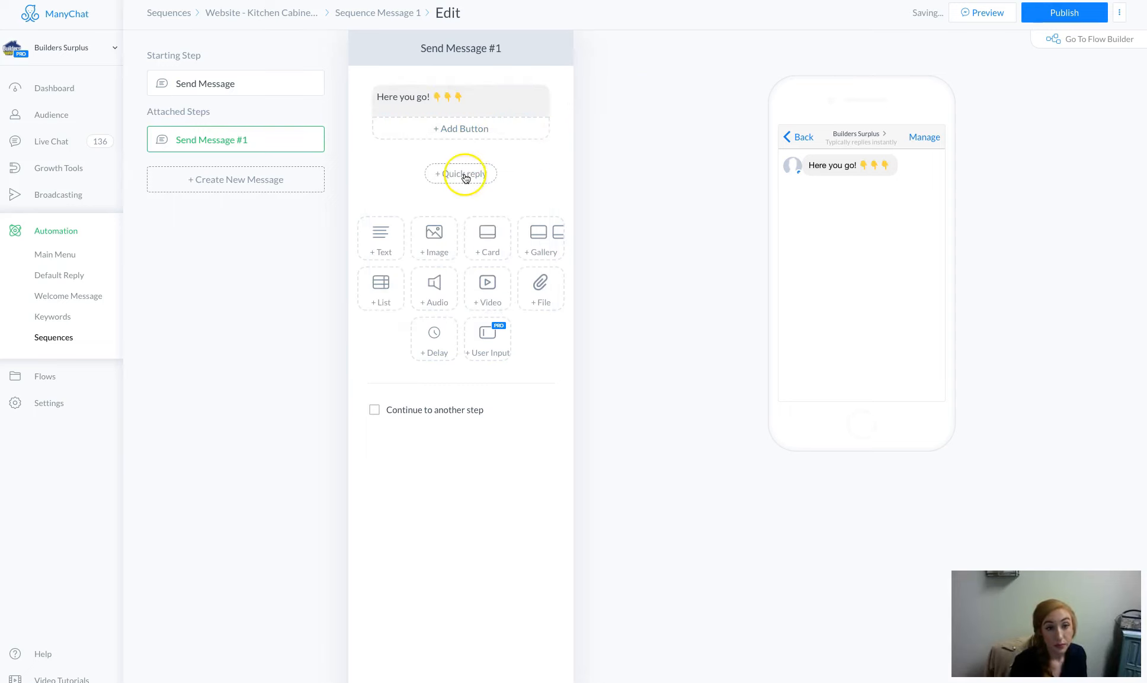
pyautogui.click(547, 286)
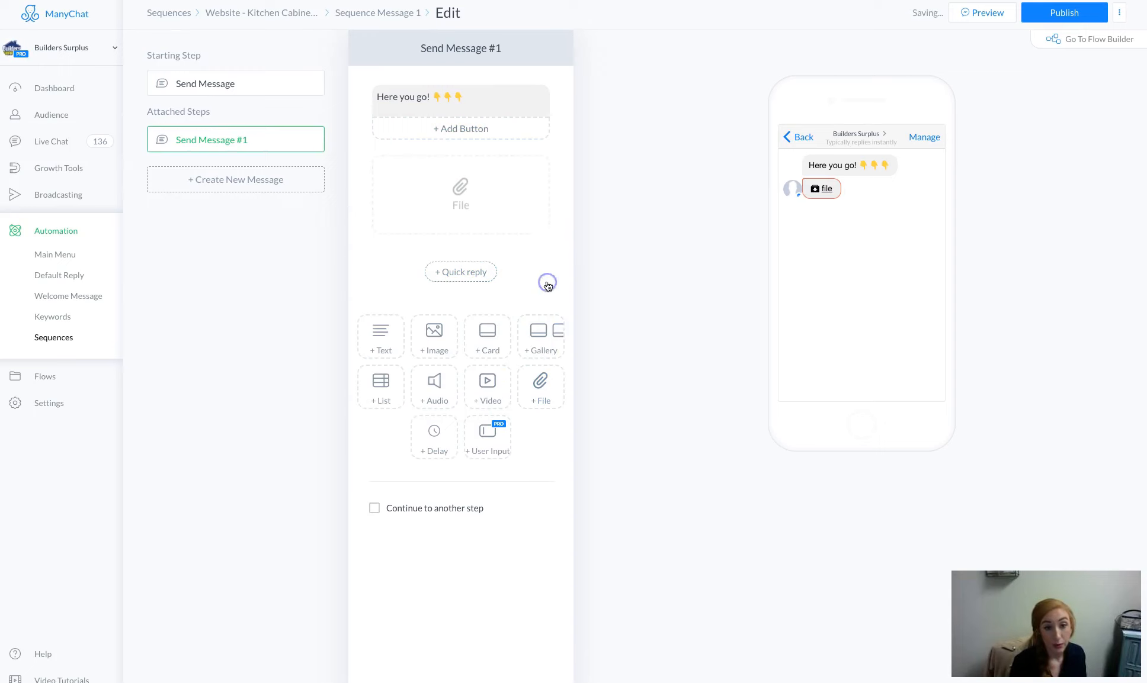
pyautogui.click(375, 12)
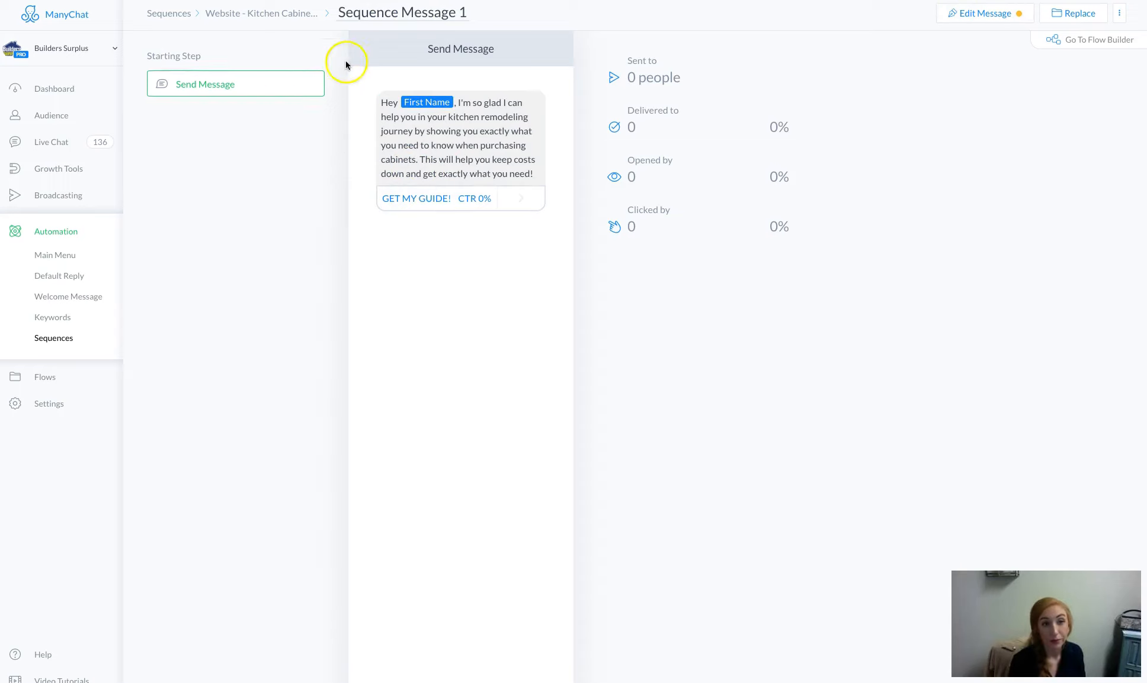
pyautogui.click(454, 209)
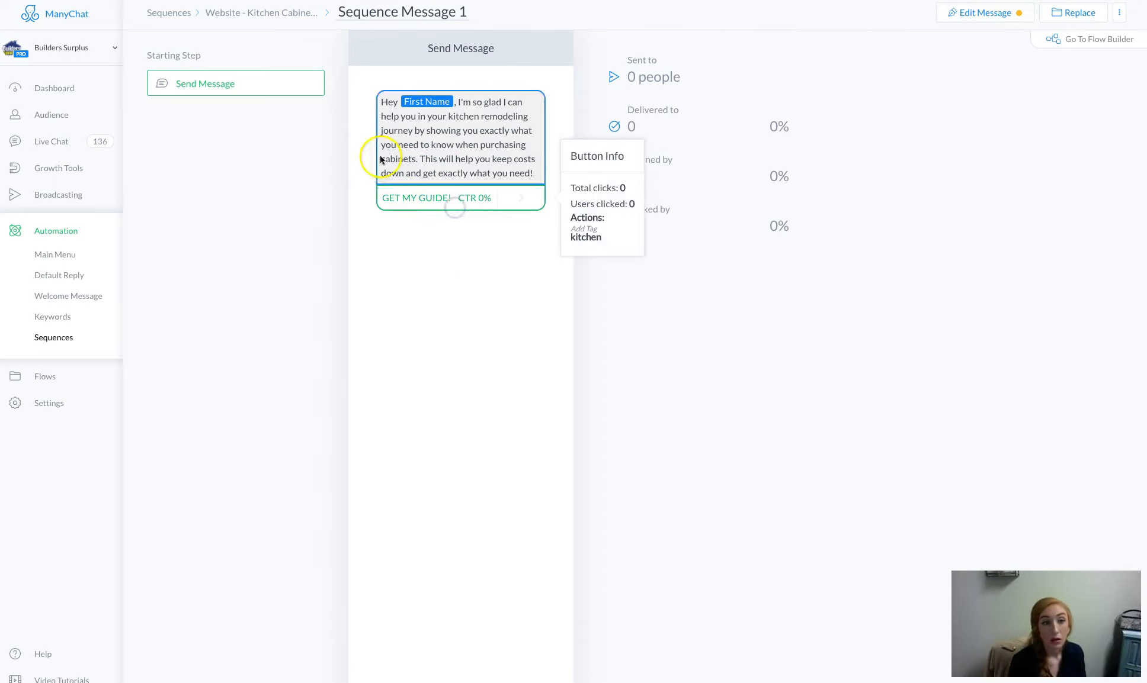
pyautogui.click(267, 78)
pyautogui.click(1001, 11)
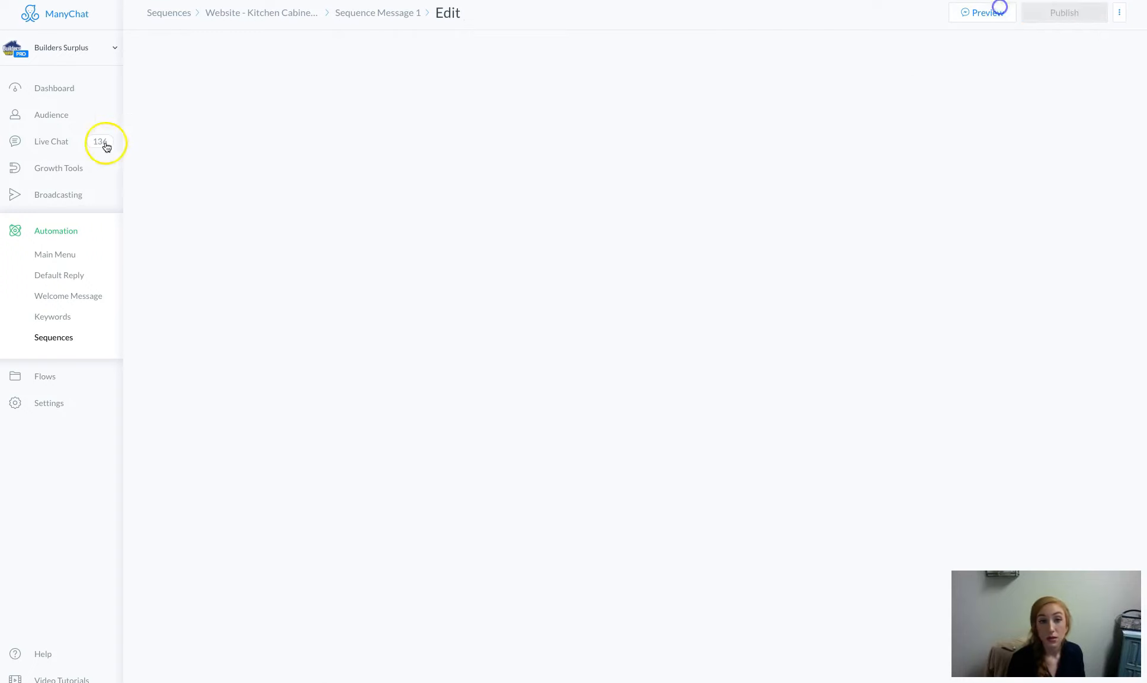
pyautogui.click(228, 140)
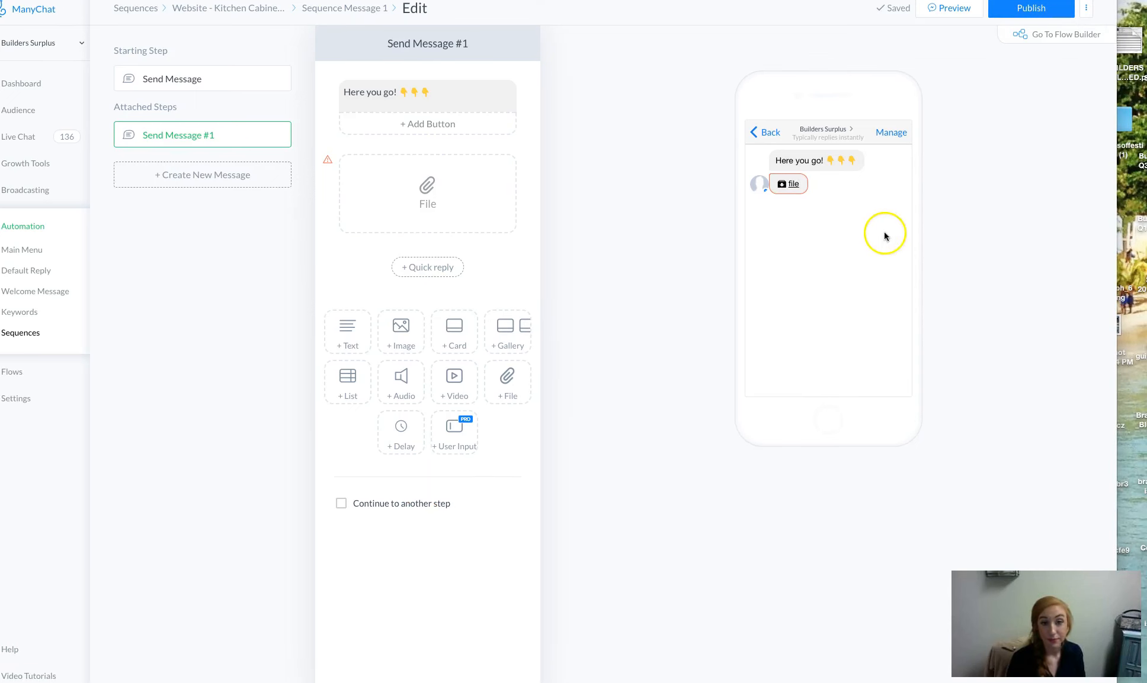
# Upload Kitchen Cabinet Buyers Guide.pdf from Finder's Forms & Documents folder into the file block, and add a 3-second typing delay after it
pyautogui.press('super+Tab')
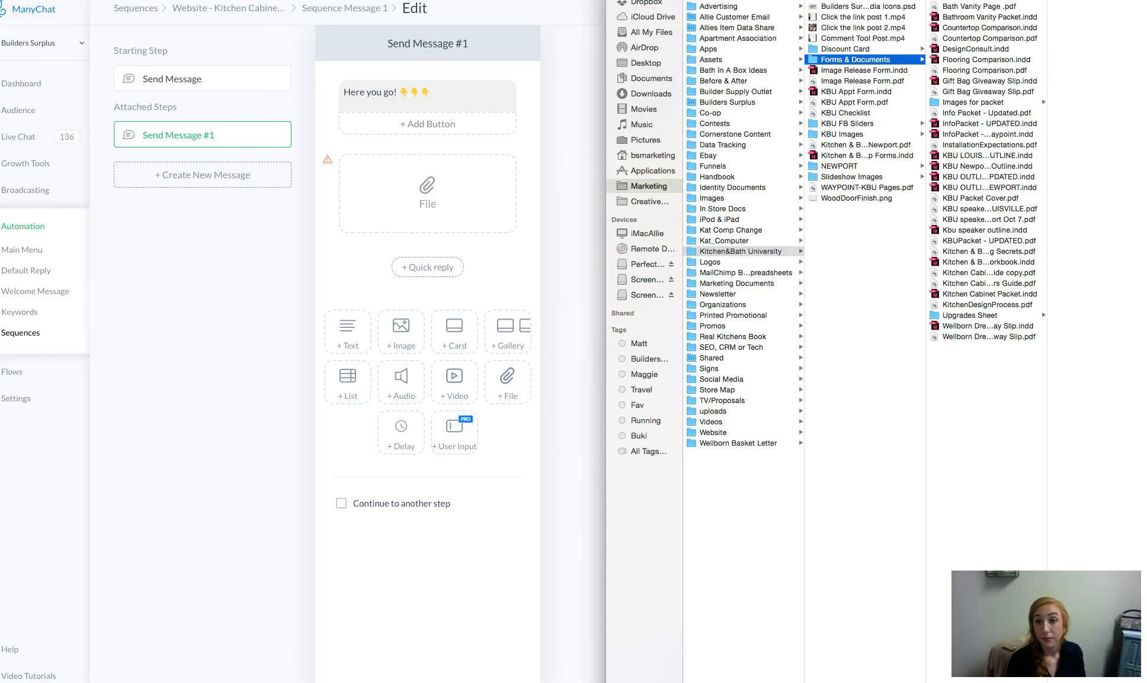
pyautogui.moveTo(829, 0); pyautogui.dragTo(995, 3)
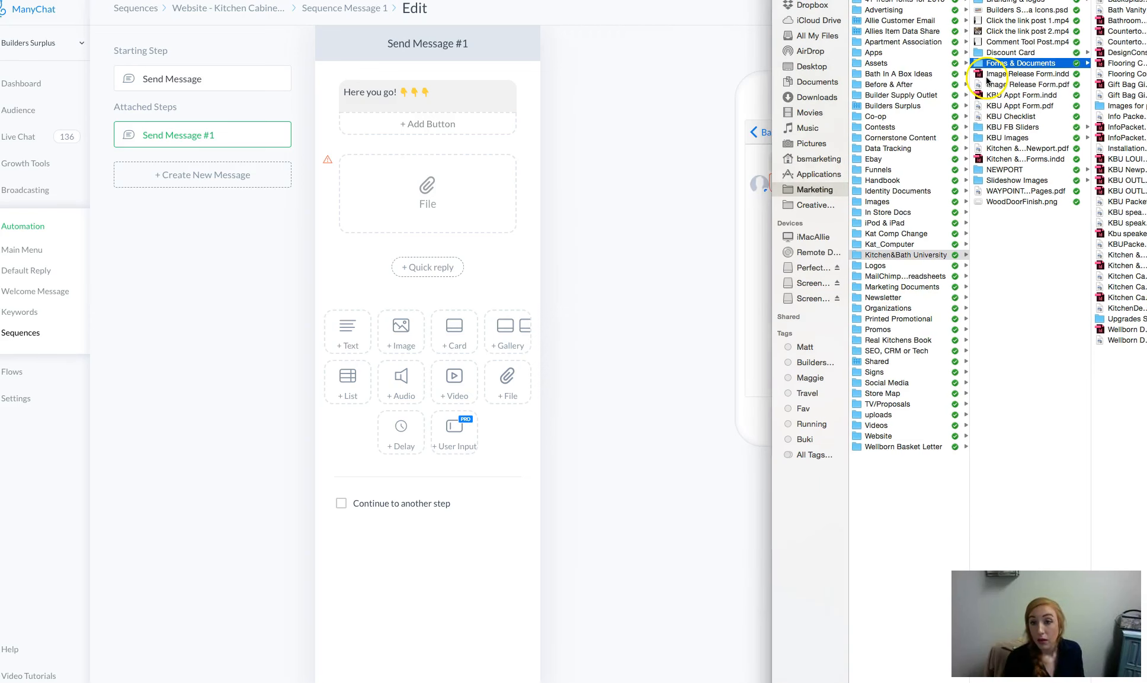
pyautogui.click(1141, 287)
pyautogui.moveTo(1140, 287); pyautogui.dragTo(436, 192)
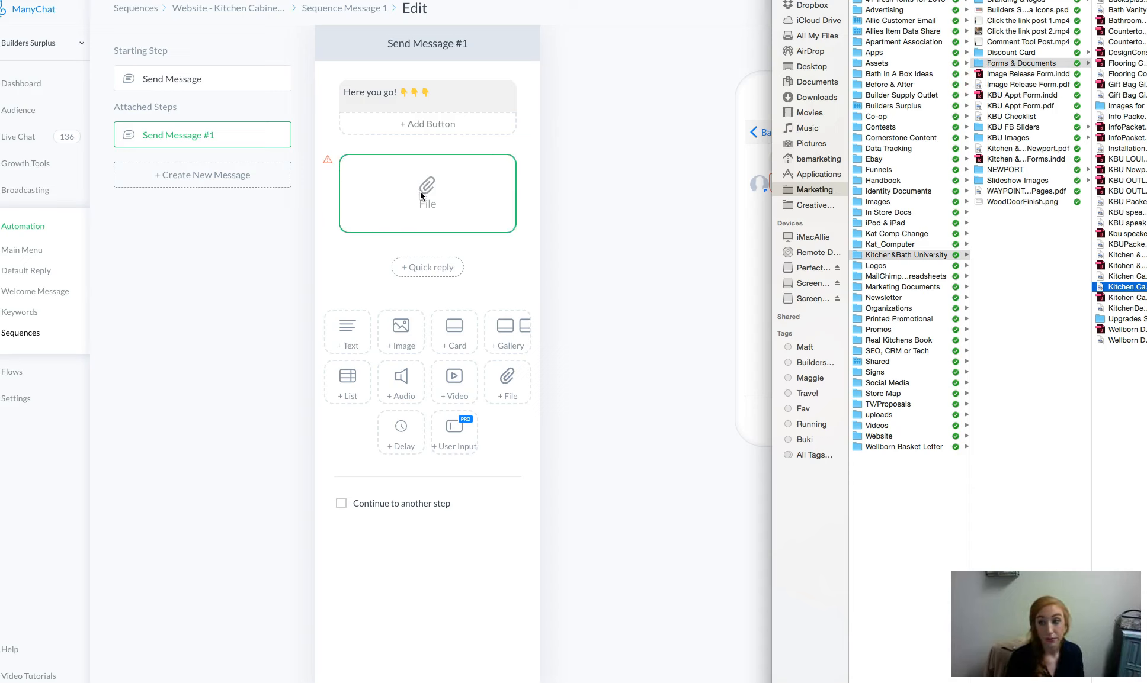
pyautogui.moveTo(888, 4); pyautogui.dragTo(898, 1)
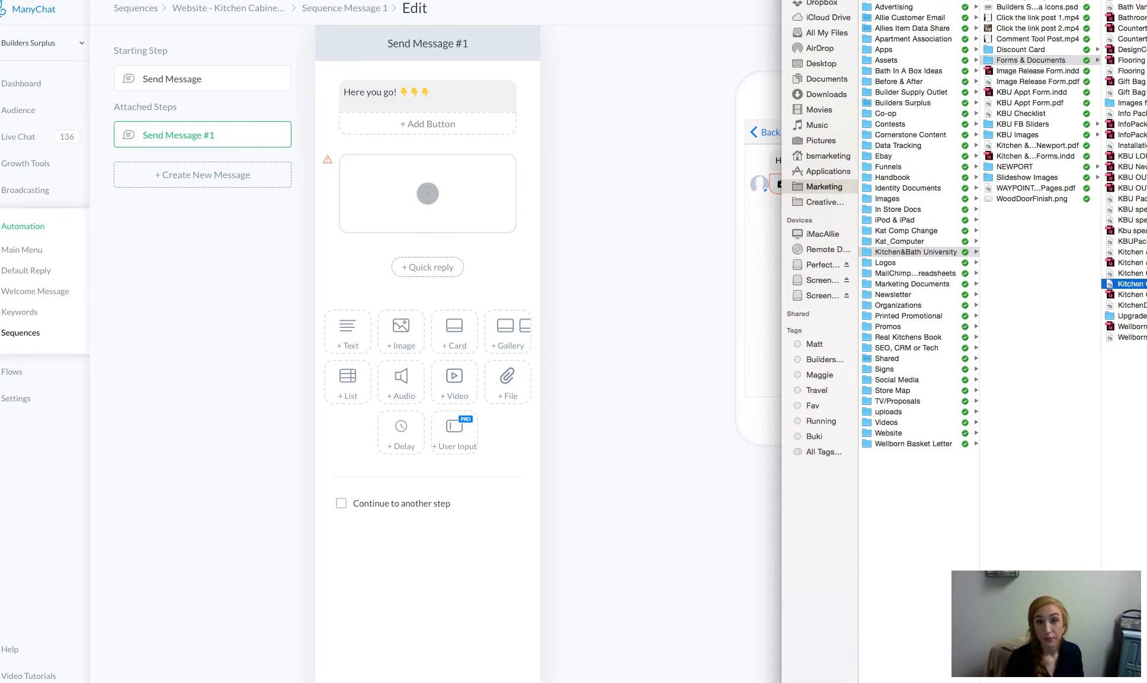
pyautogui.press('super+m')
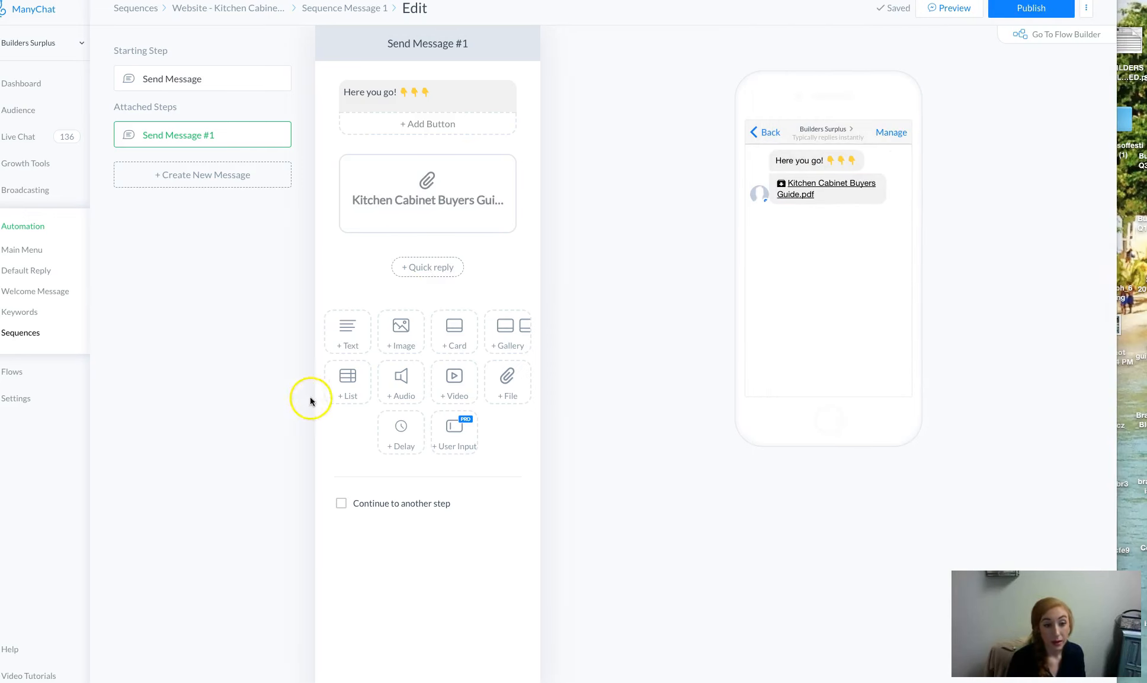
pyautogui.click(398, 432)
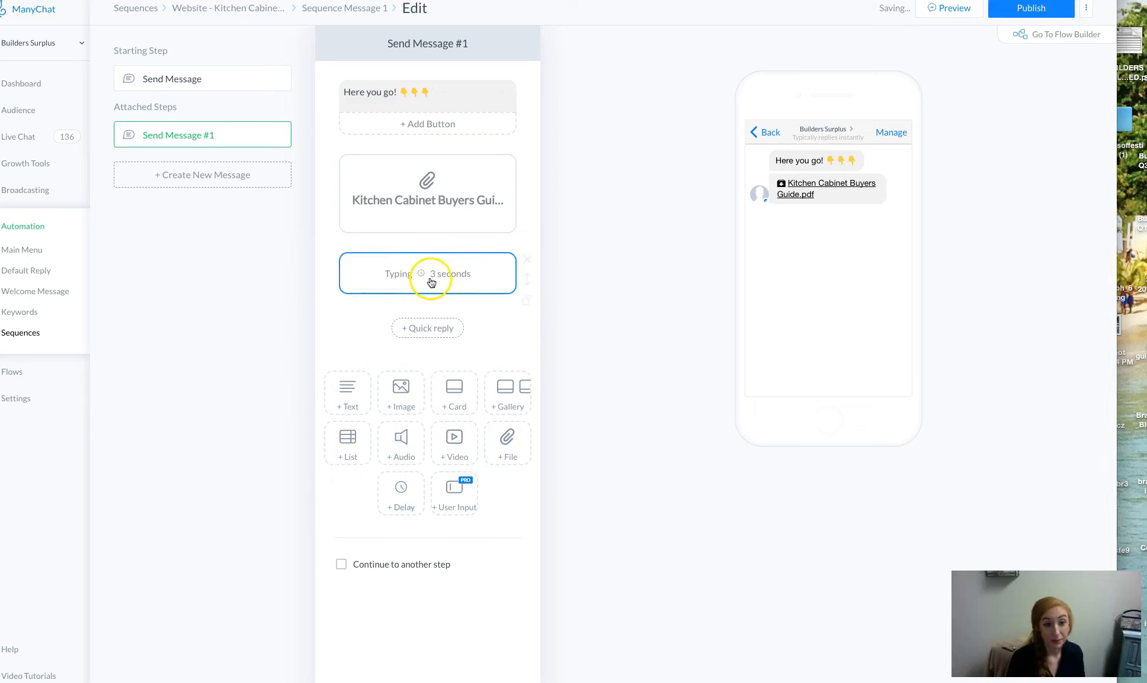
pyautogui.click(345, 391)
pyautogui.write('Do you want me to')
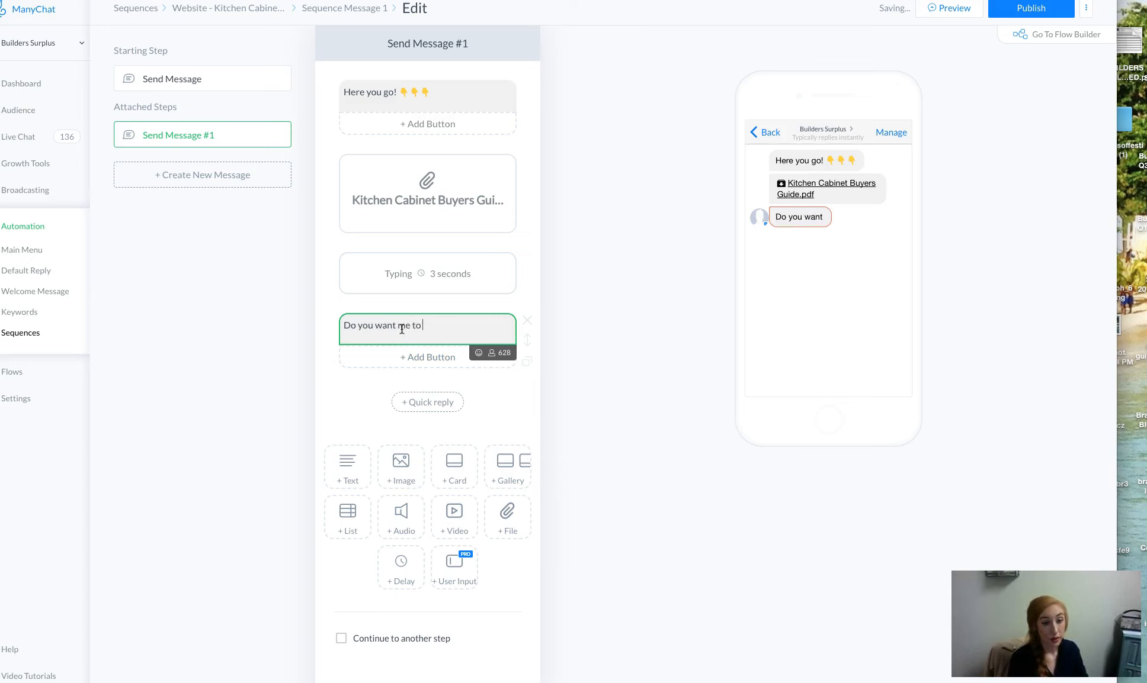
pyautogui.write(' send this to your e')
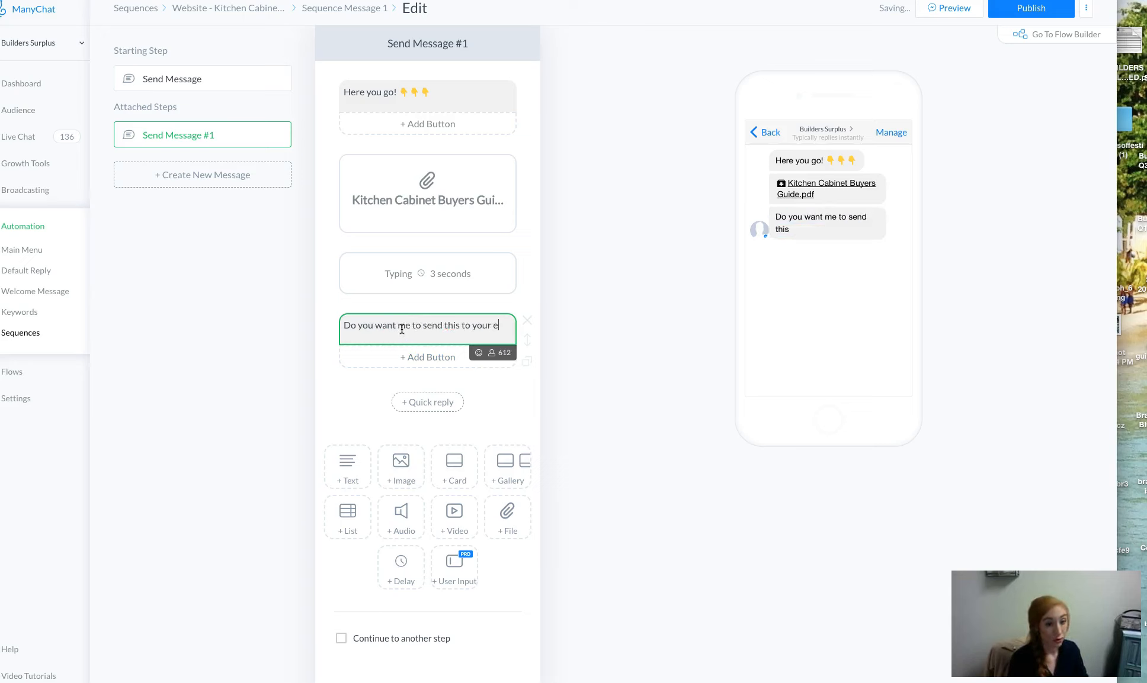
pyautogui.write('mail as well?')
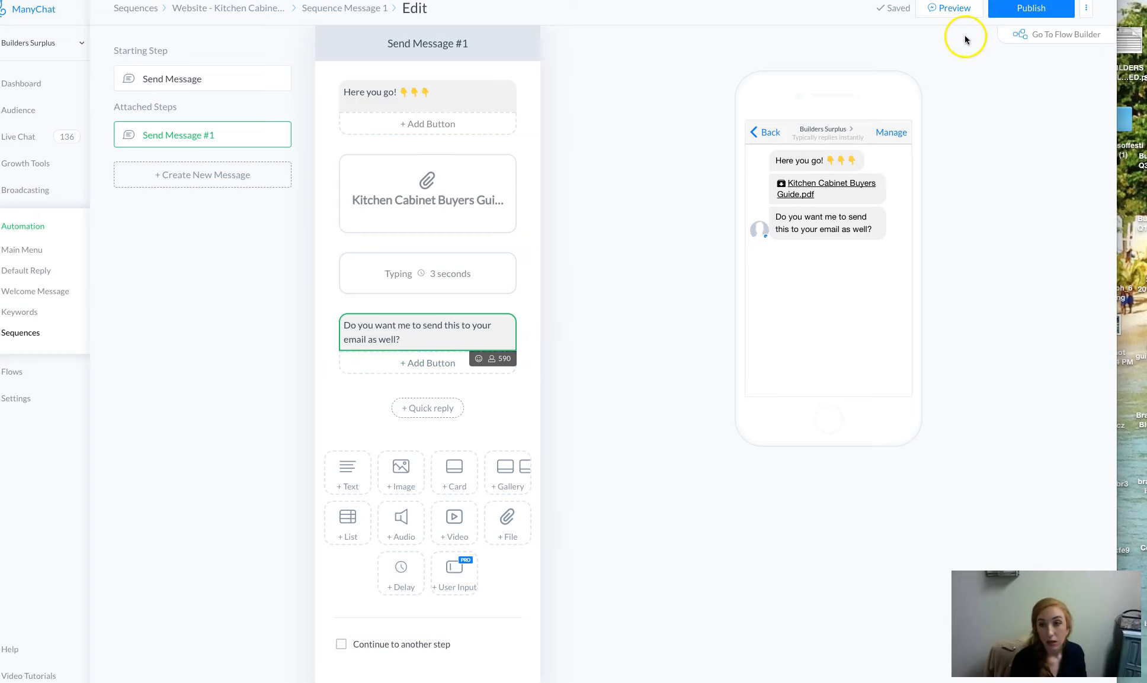
pyautogui.click(524, 320)
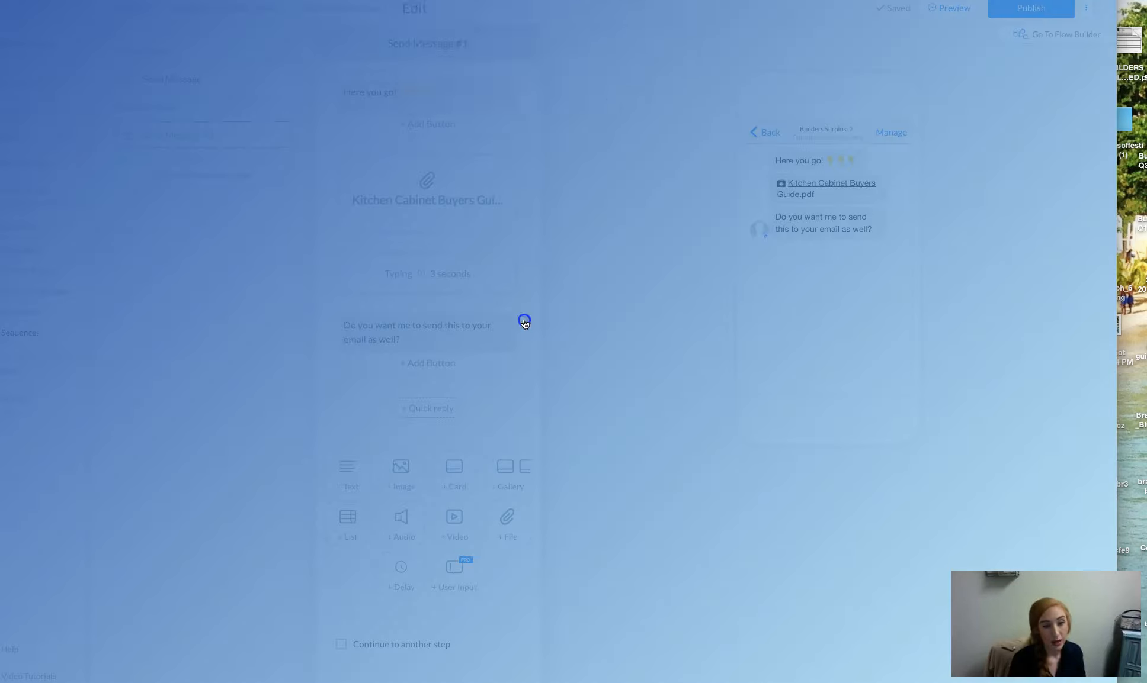
pyautogui.click(652, 87)
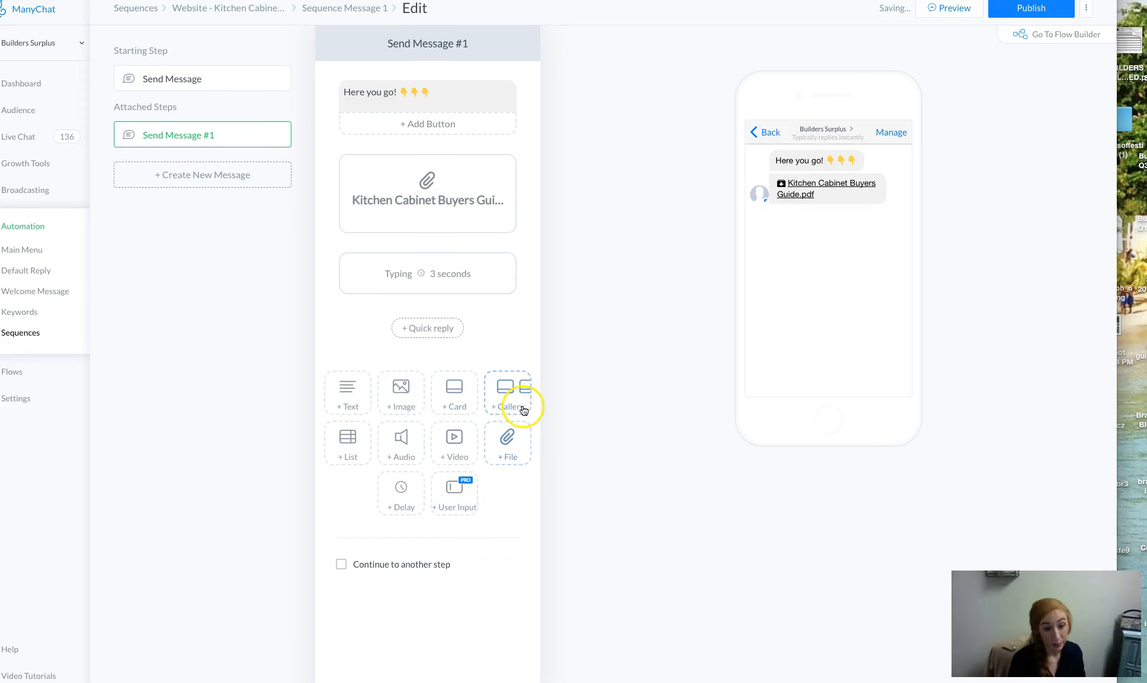
# Add a user input block after the delay asking "Do you want me to send this to your email as well?"
pyautogui.click(454, 494)
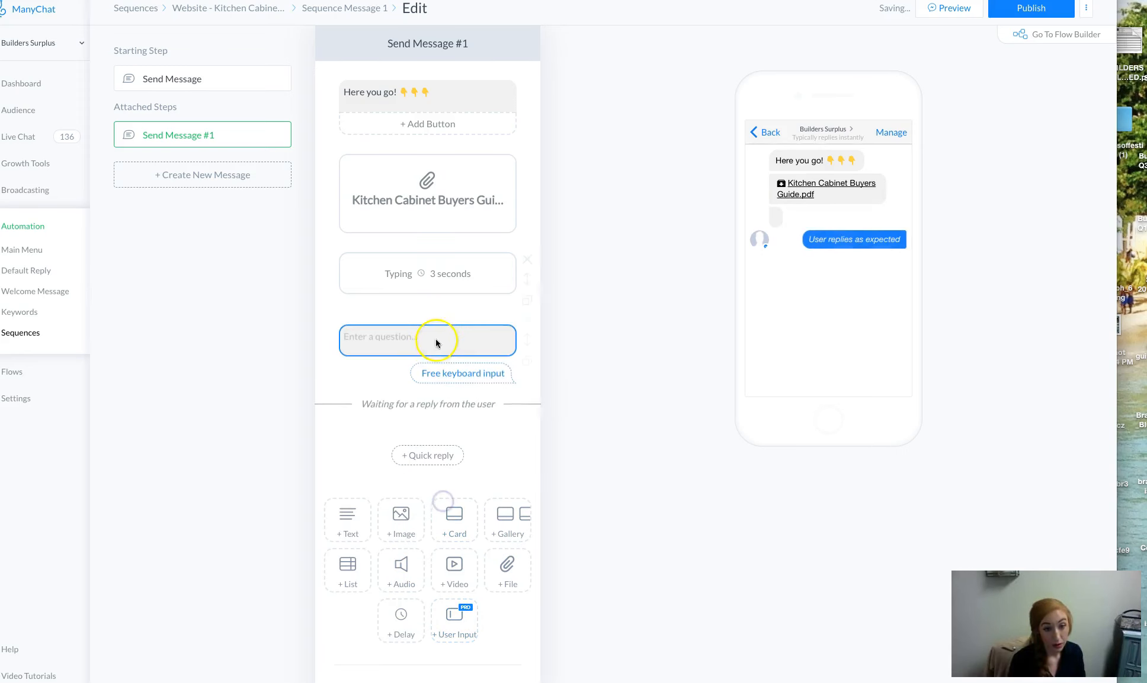
pyautogui.click(434, 346)
pyautogui.write('Do you want me to send this to your email as well?')
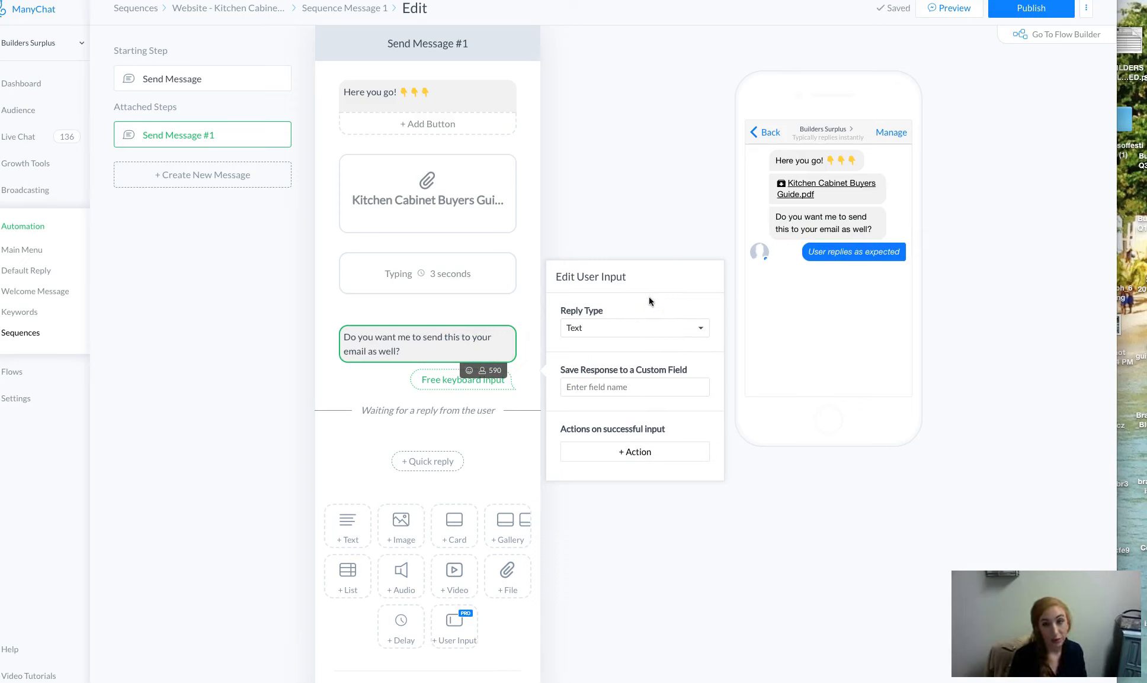
# Set the question's reply type to Email and save the response to the Email custom field
pyautogui.click(636, 339)
pyautogui.click(614, 361)
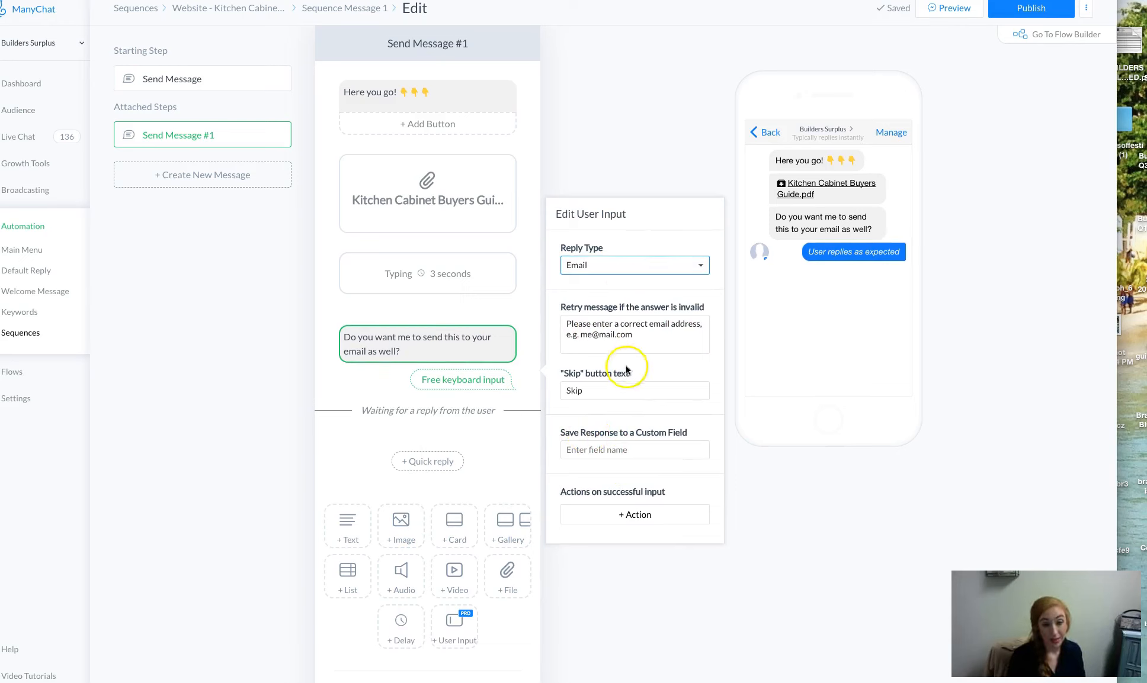
pyautogui.click(609, 448)
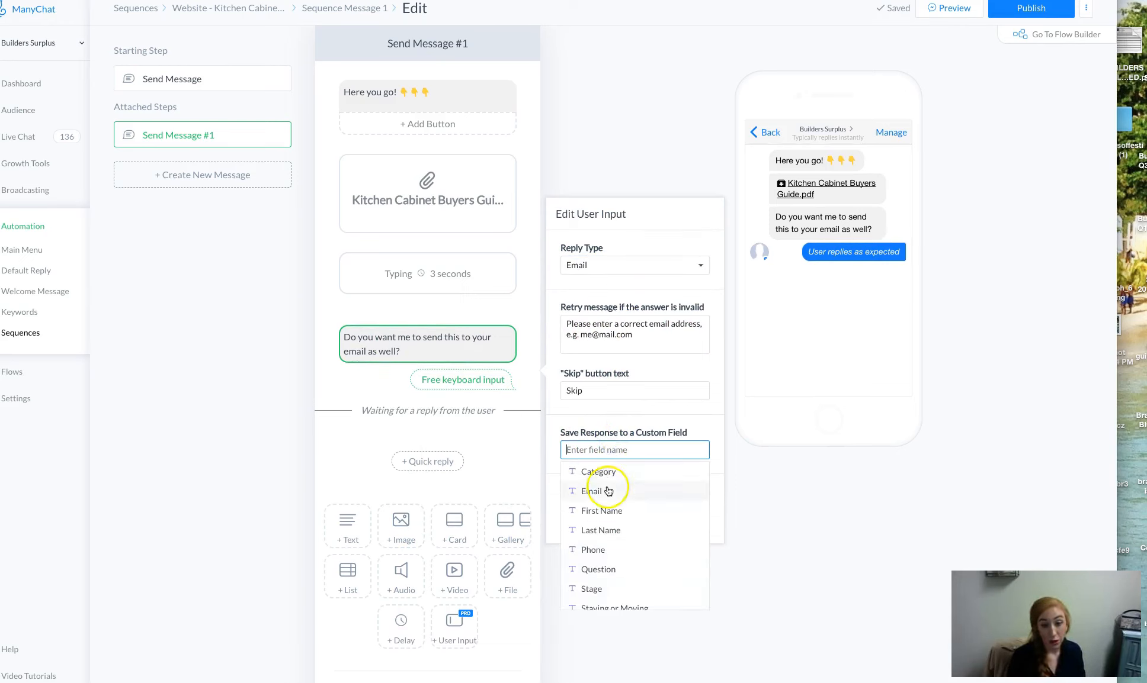
pyautogui.click(608, 491)
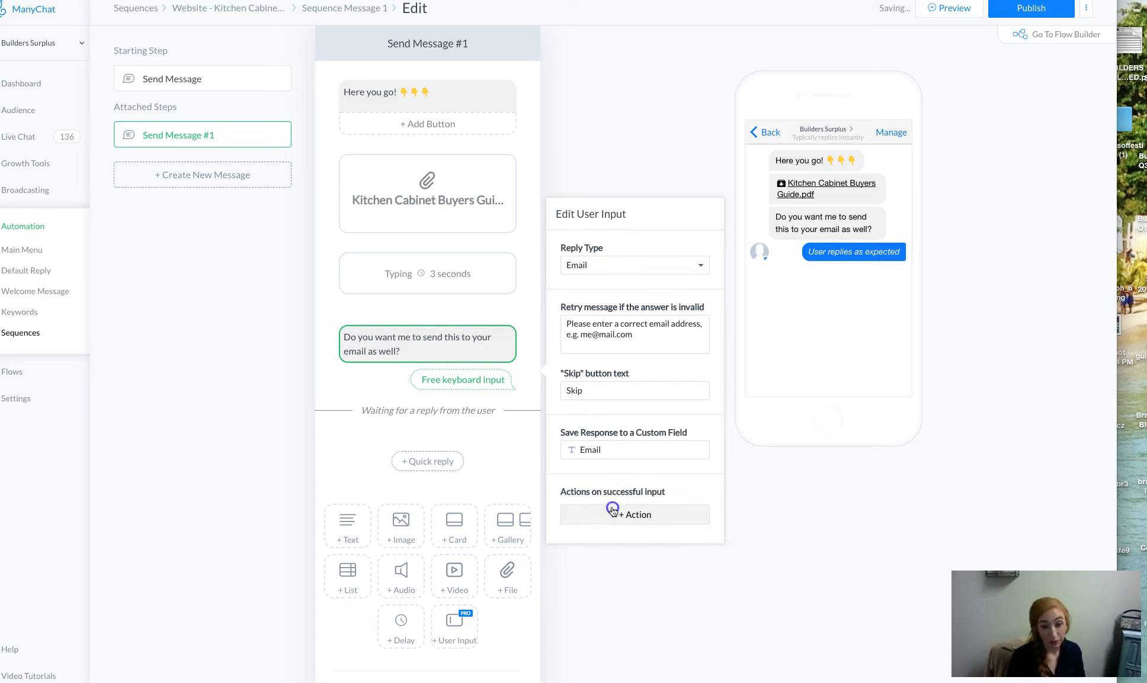
# Add an action on successful input to the email question that adds the Cabinet Guide tag
pyautogui.click(613, 511)
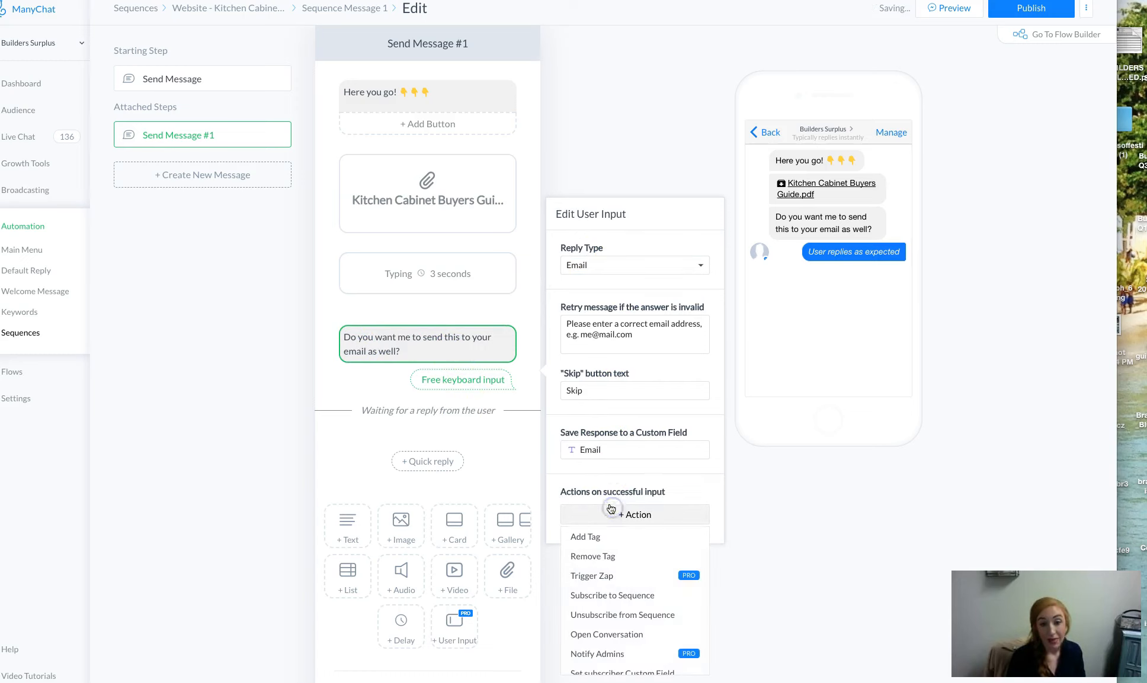
pyautogui.click(618, 538)
pyautogui.click(617, 510)
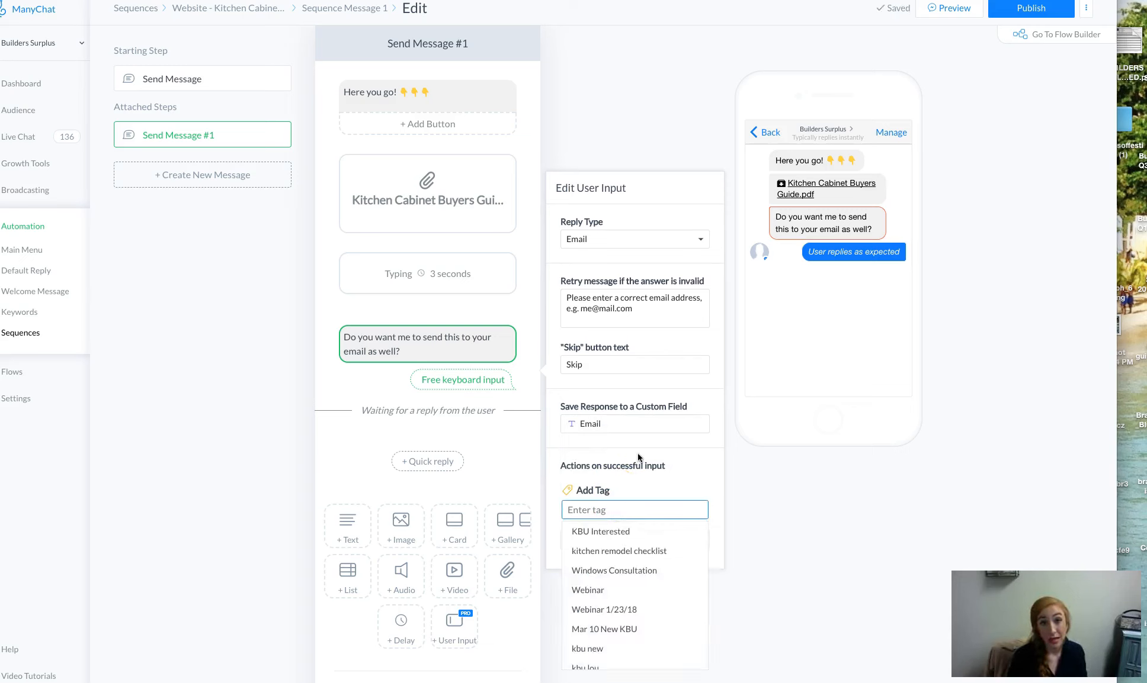
pyautogui.scroll(-3, 637, 542)
pyautogui.scroll(-3, 636, 542)
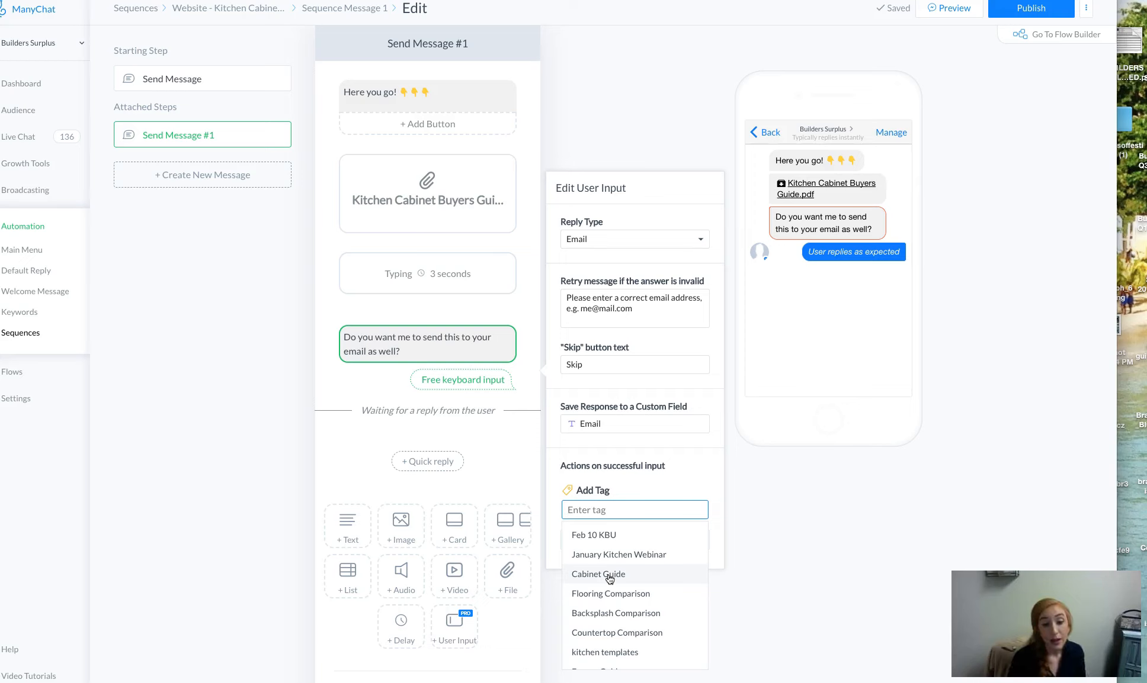
pyautogui.click(609, 578)
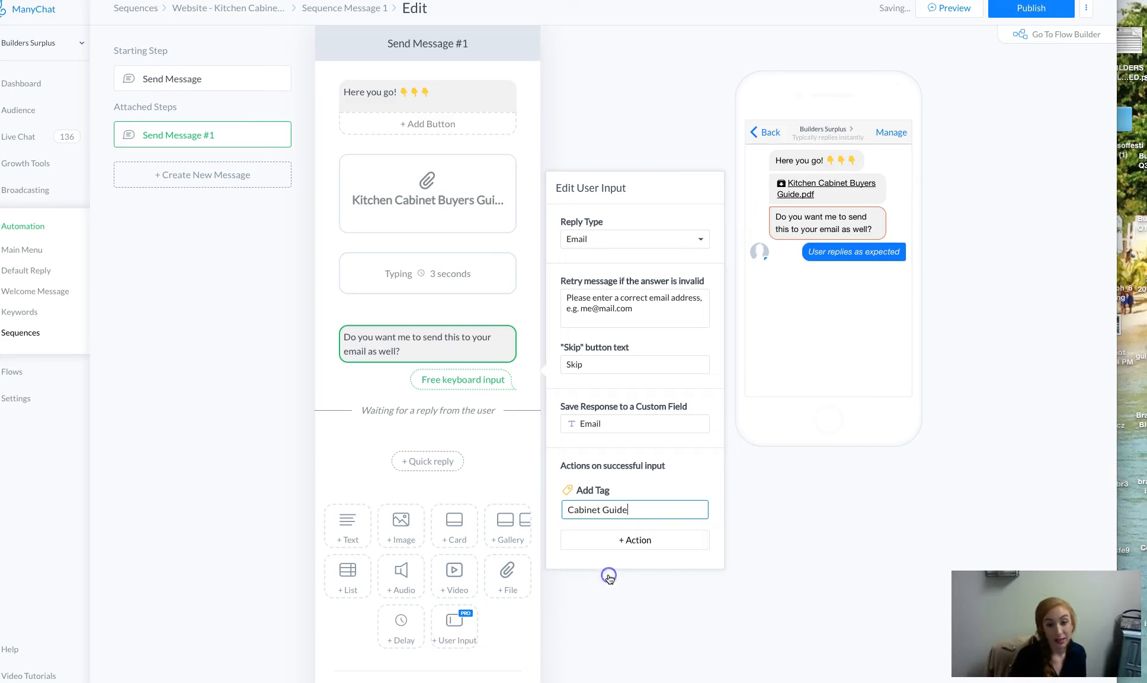
pyautogui.scroll(-1, 958, 93)
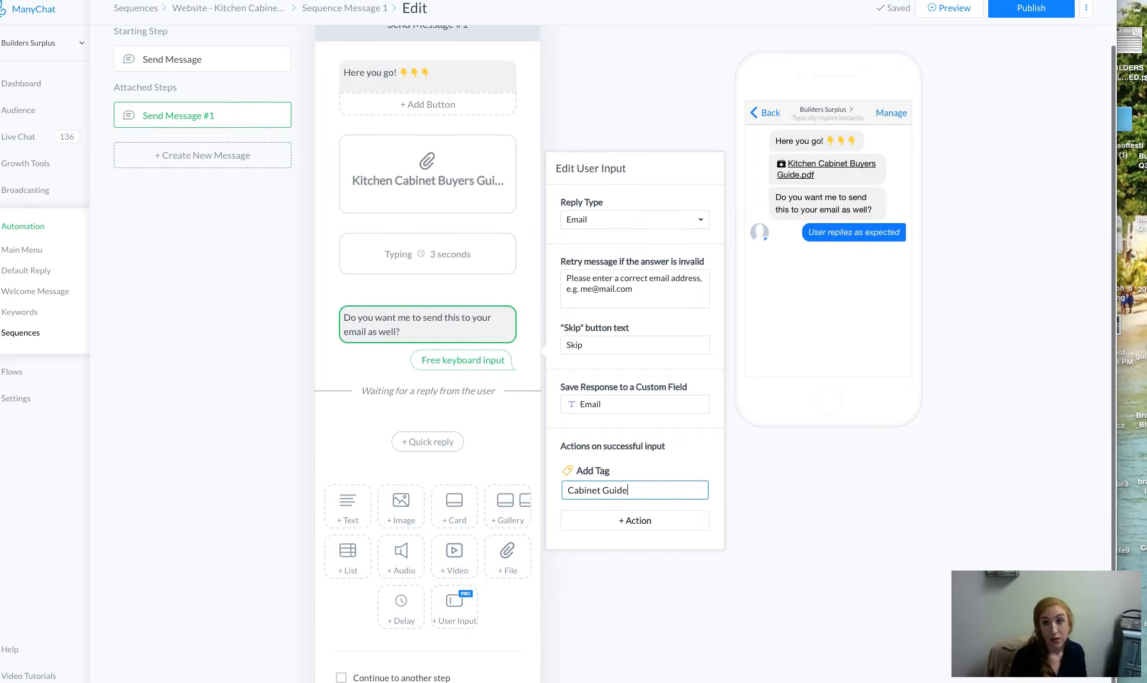
# Publish the message and activate Sequence Message 1 in the Website - Kitchen Cabinet Guide sequence
pyautogui.click(1031, 9)
pyautogui.click(176, 72)
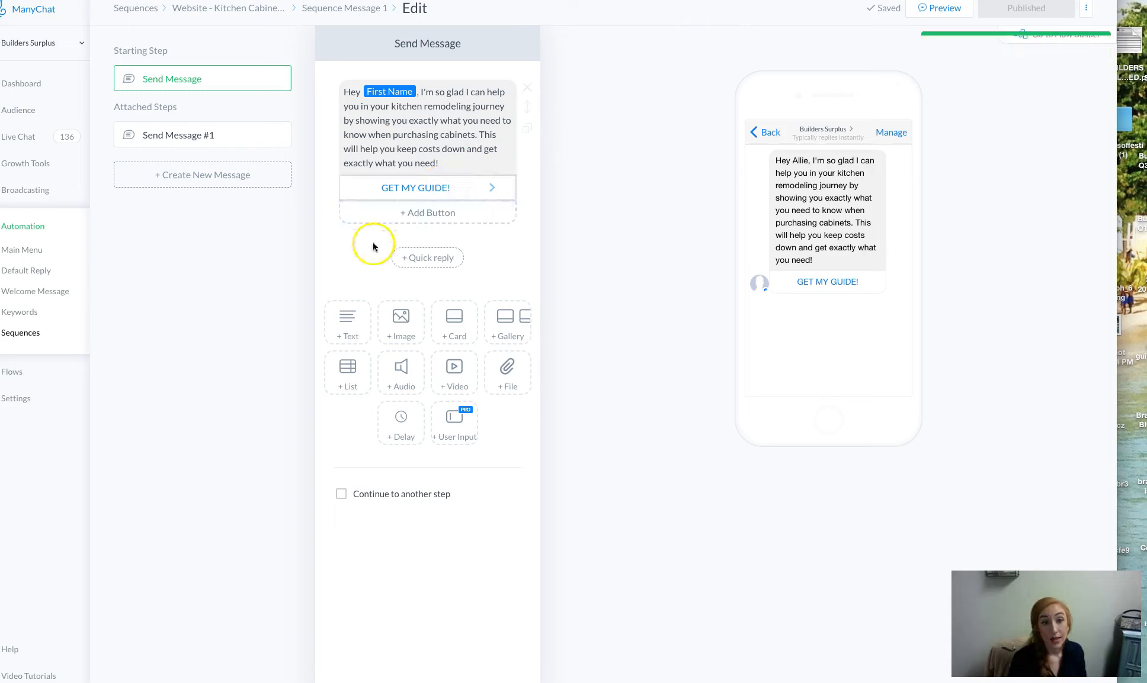
pyautogui.click(237, 10)
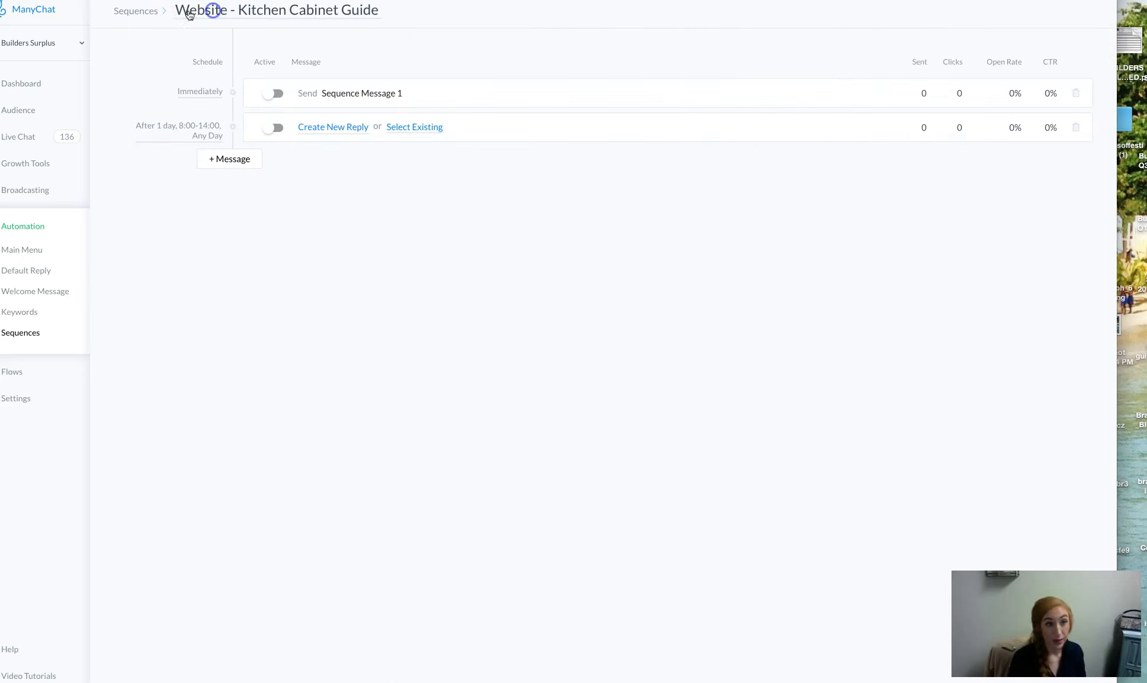
pyautogui.click(277, 93)
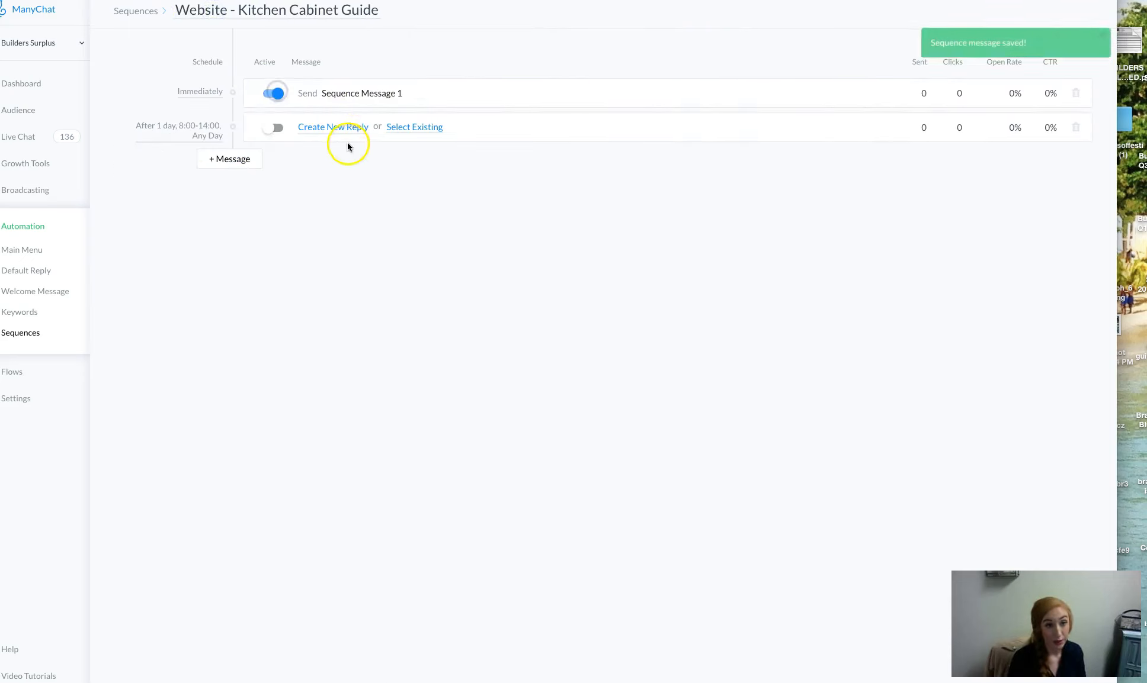
# Rename Sequence Message 1 as "Cabinet Guide"
pyautogui.click(361, 93)
pyautogui.click(385, 5)
pyautogui.write('Cabinet Guide')
pyautogui.press('Return')
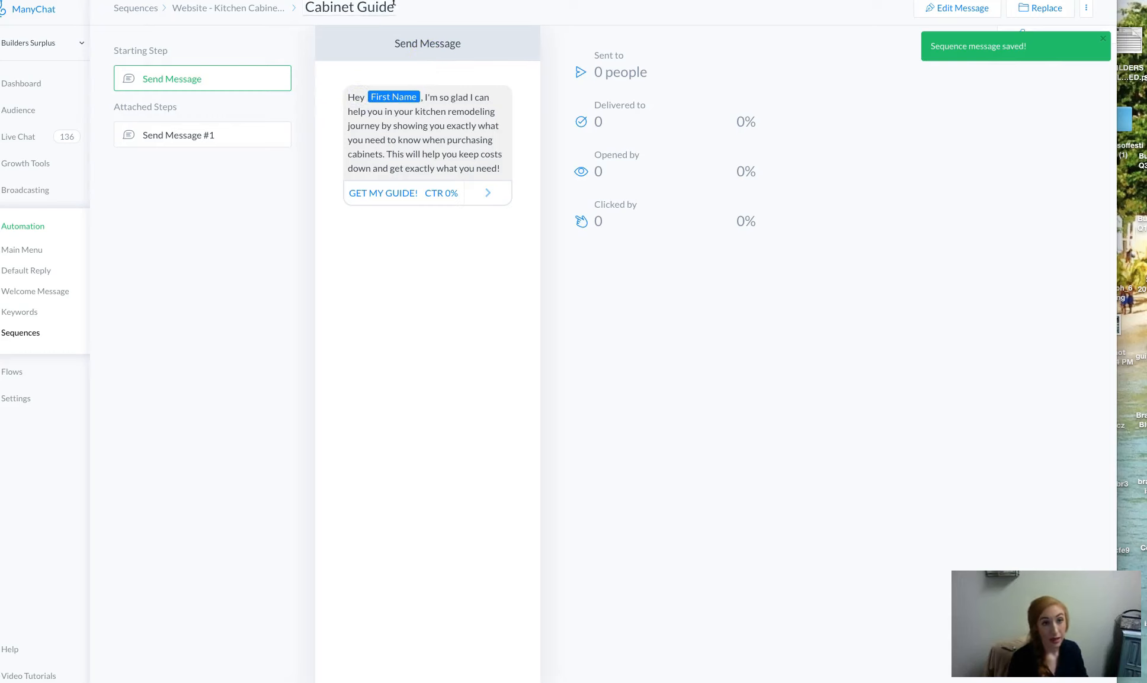
# Create a new reply for the sequence's 1-day message, starting with "I really hope you enjoyed your Kitchen Cabinet Guide!"
pyautogui.click(244, 12)
pyautogui.click(353, 125)
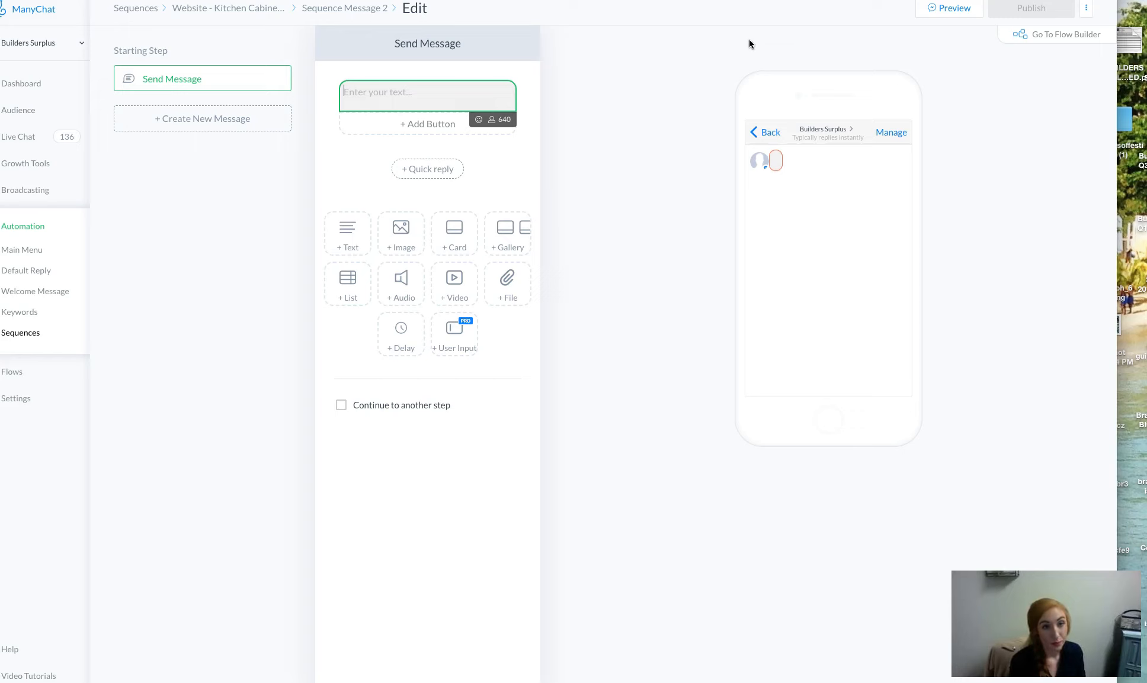
pyautogui.write('I really hope you y')
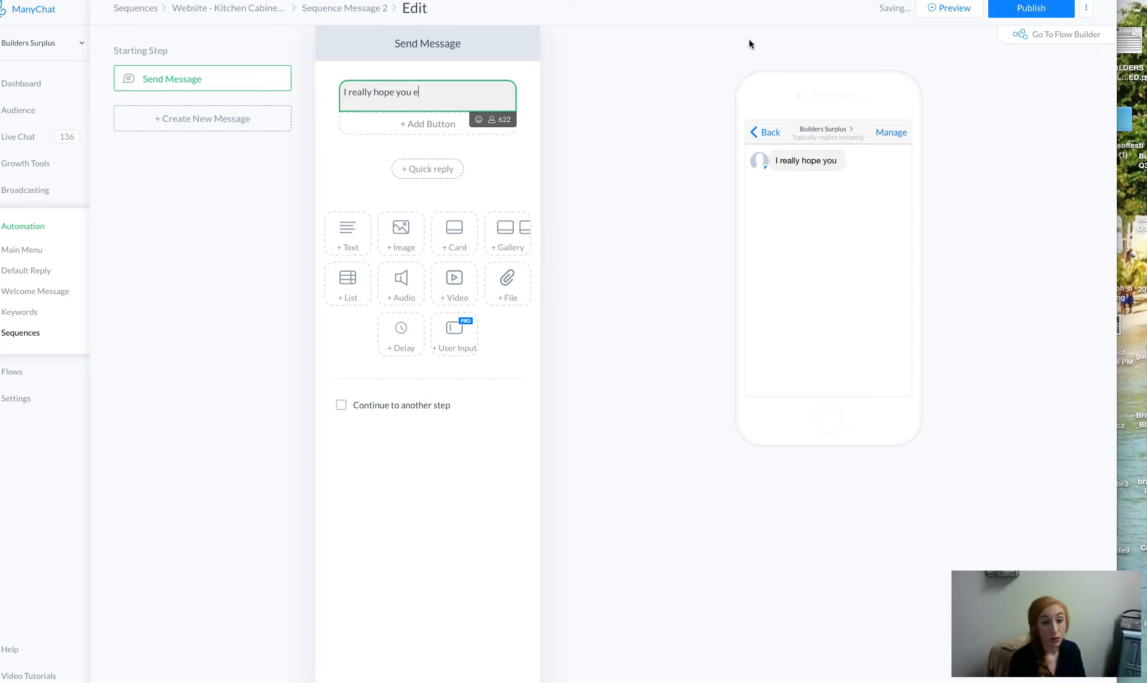
pyautogui.write(' enjoied your CK')
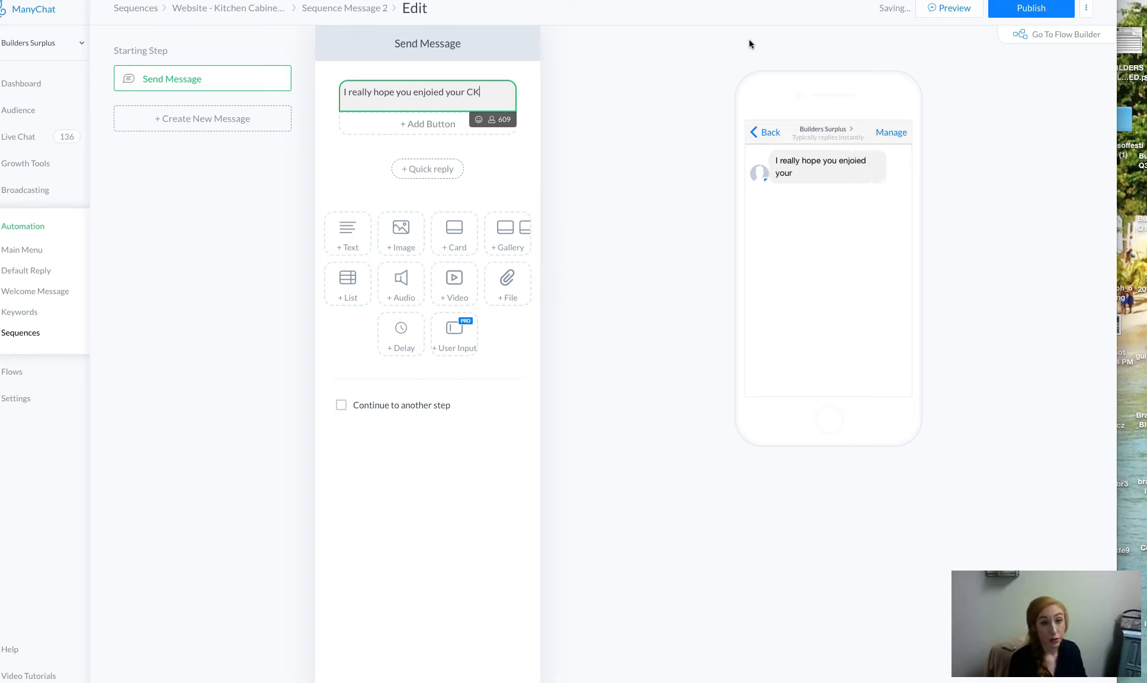
pyautogui.press('BackSpace')
pyautogui.press('BackSpace')
pyautogui.write('Kitchen Ca')
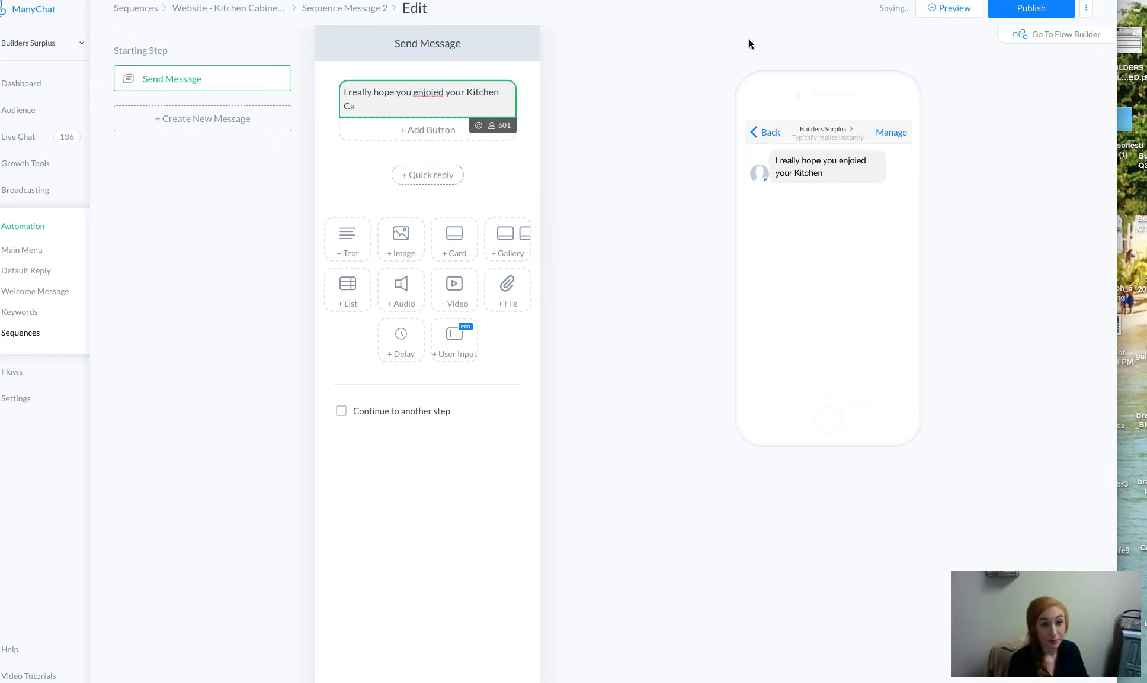
pyautogui.write('binet Guide!')
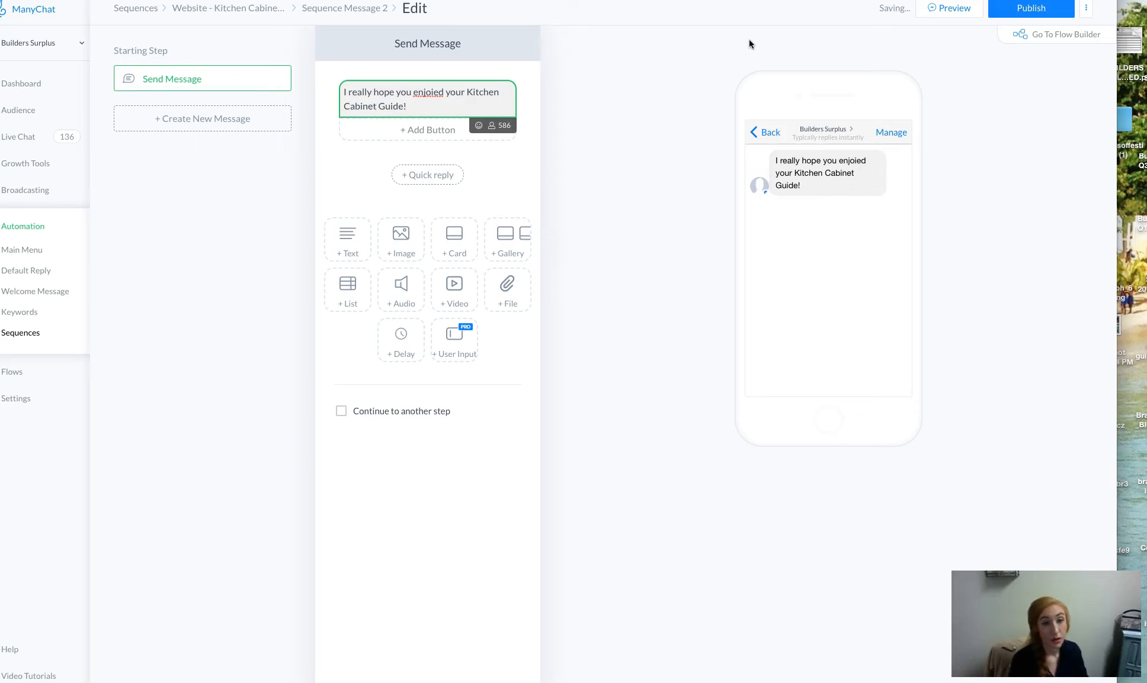
pyautogui.click(437, 92)
pyautogui.press('BackSpace')
pyautogui.write('y')
# Continue the message text with "However, there is a TON to cover with kitchen remodeling."
pyautogui.click(443, 108)
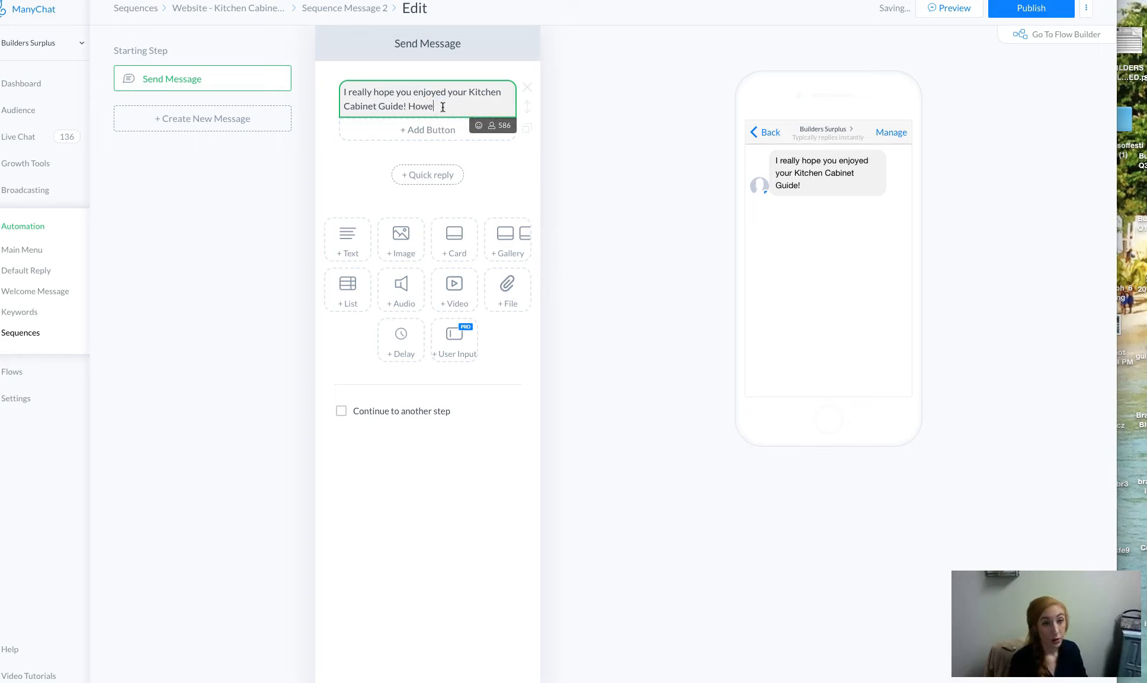
pyautogui.write('However, there is a TO')
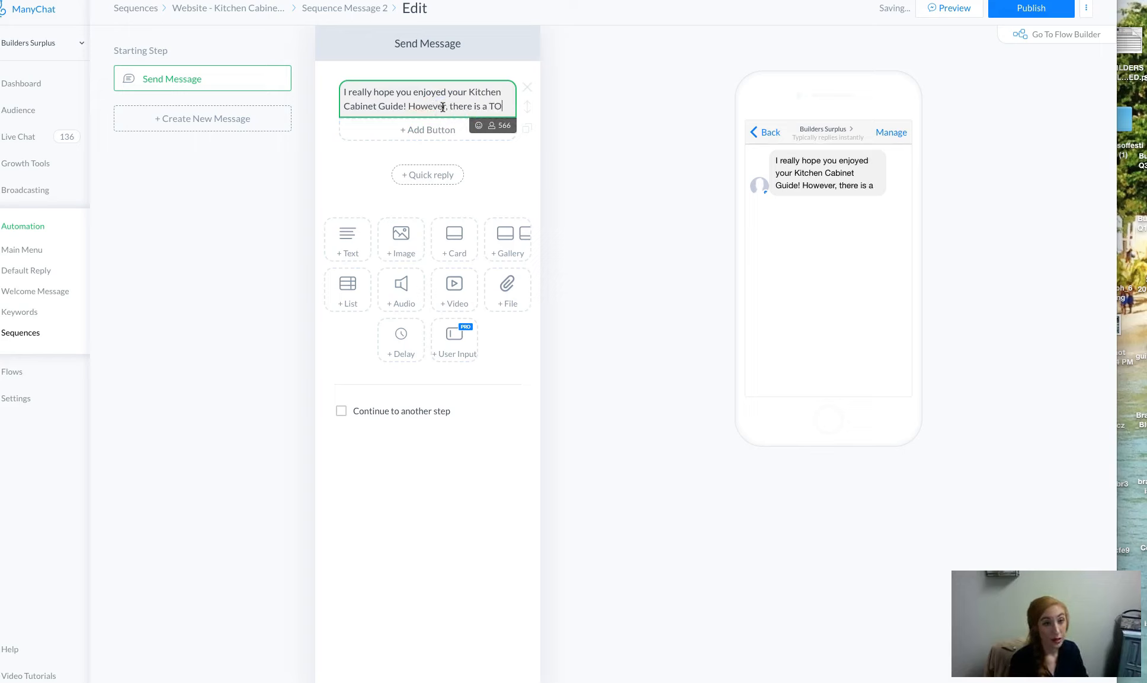
pyautogui.write('N to cover with k')
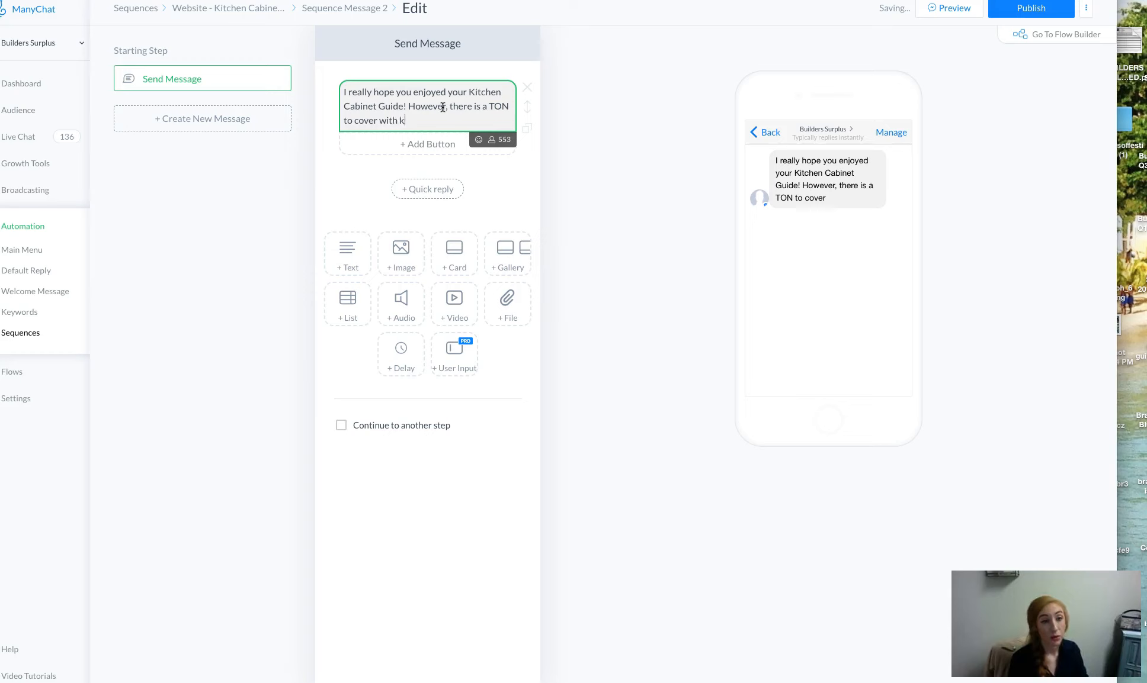
pyautogui.write('itchen remodeling. I')
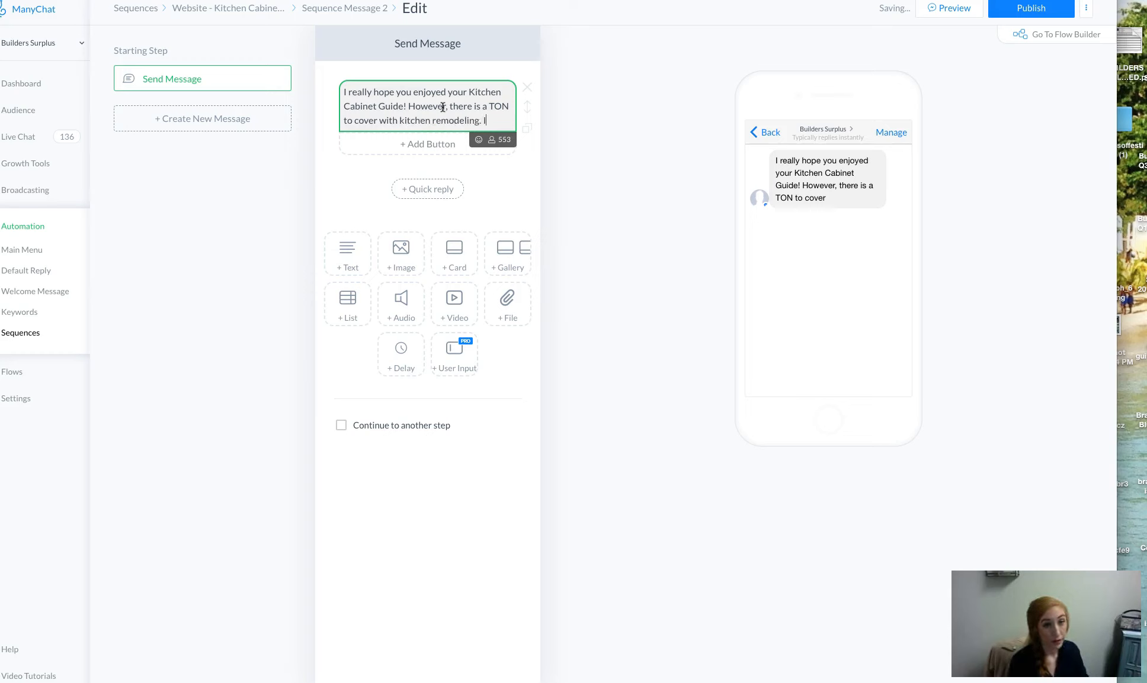
# Finish the message with "I'd love to share my top tips and strategies with you. Do you want to learn about them?"
pyautogui.write("'d love to share my top tips and st")
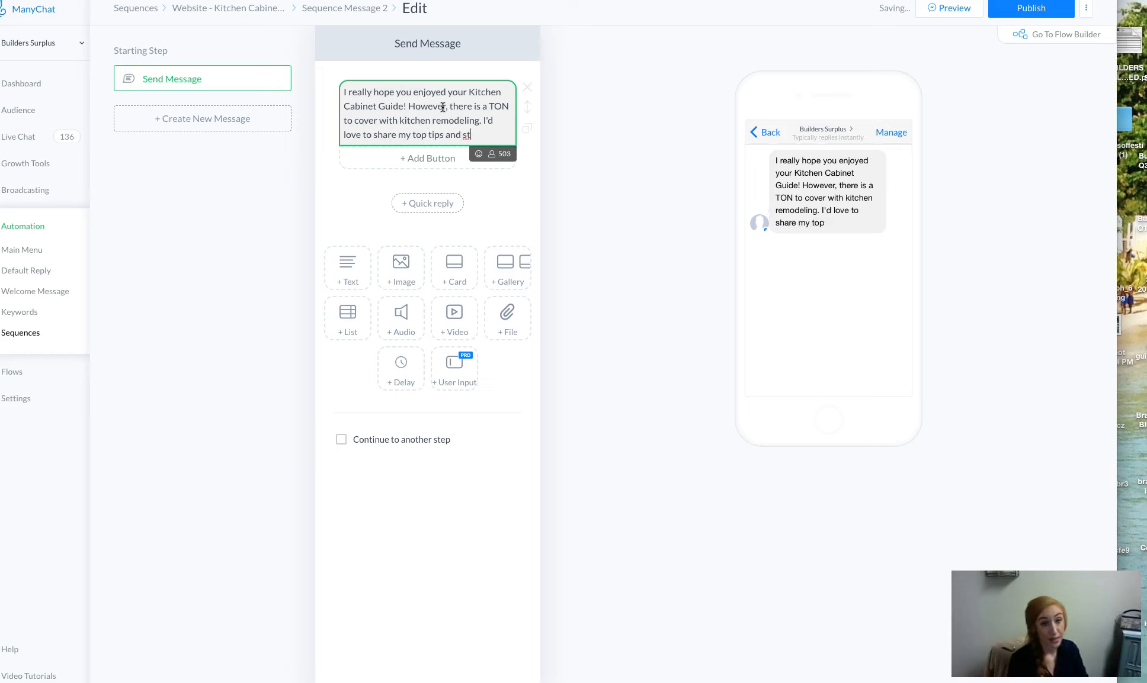
pyautogui.write('rategies')
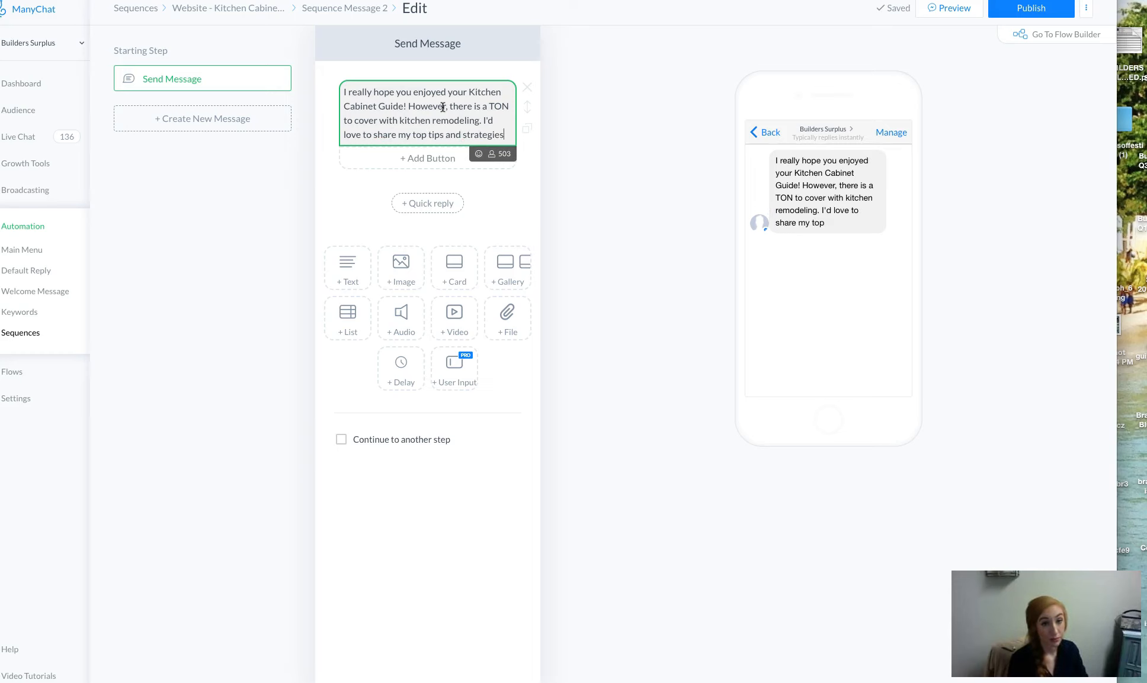
pyautogui.write(' with you. Do you want to lea')
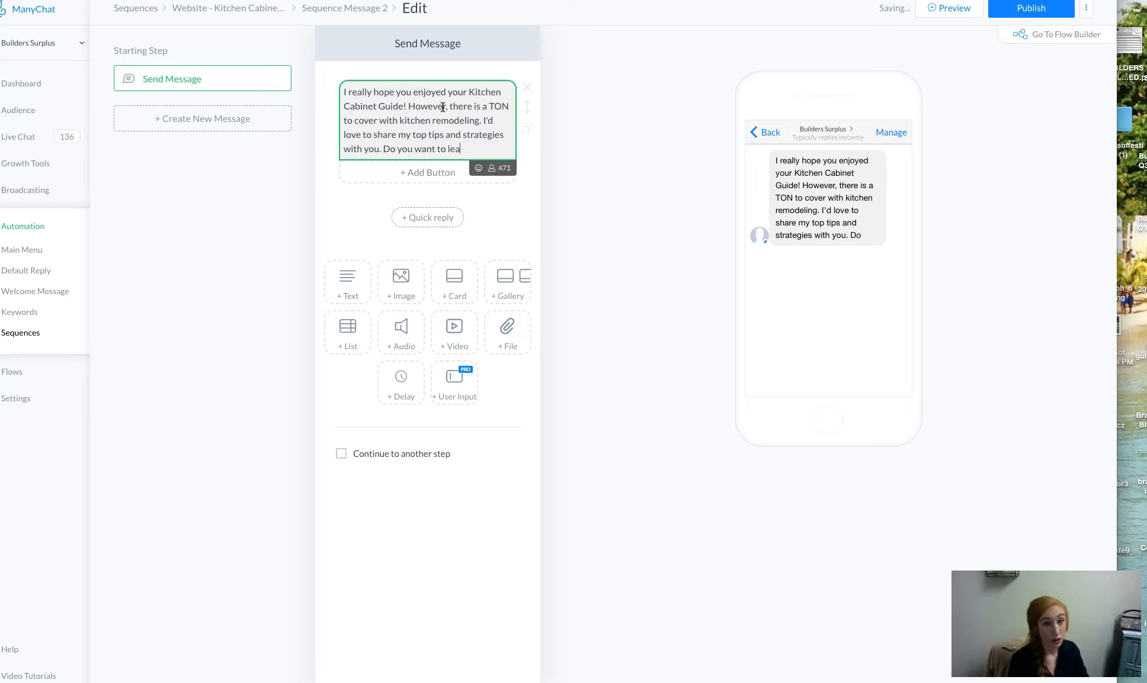
pyautogui.write('rn about them?')
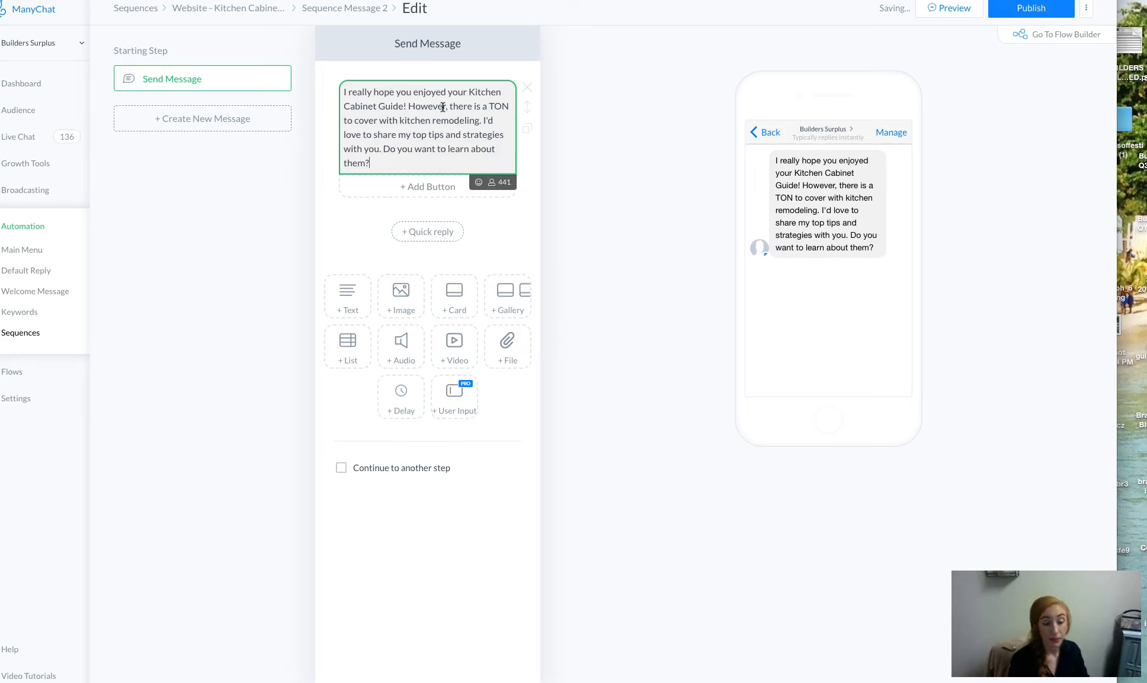
# Add a button titled "YES! Show me more!" below the message text
pyautogui.click(439, 186)
pyautogui.click(422, 170)
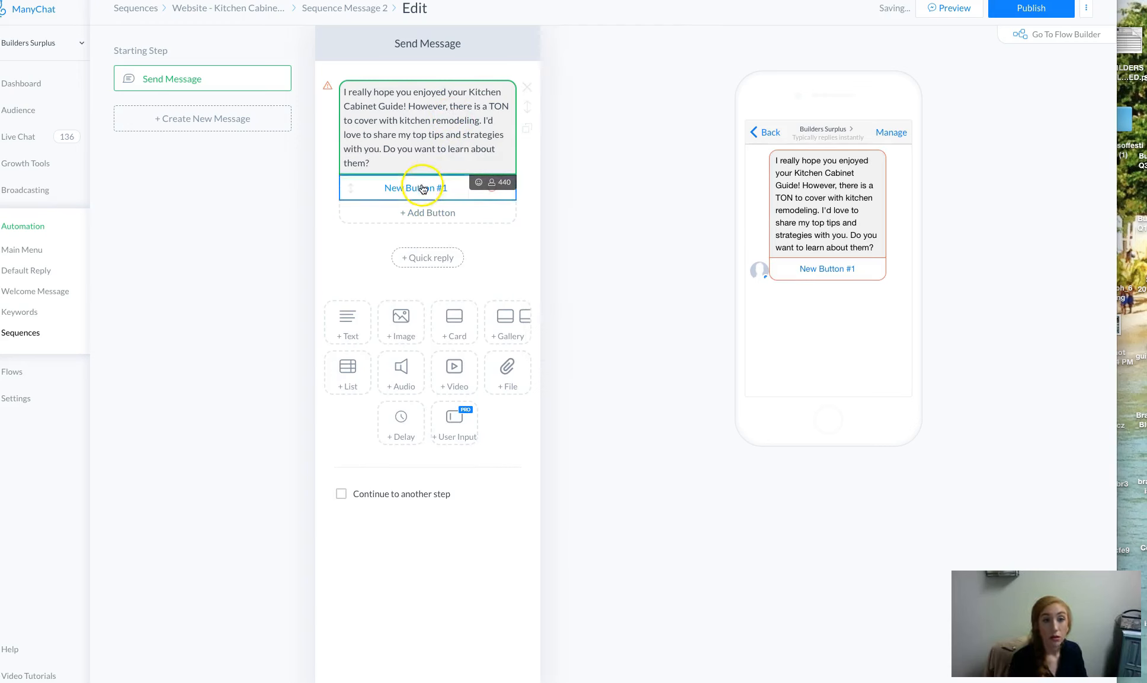
pyautogui.click(423, 187)
pyautogui.write('Y')
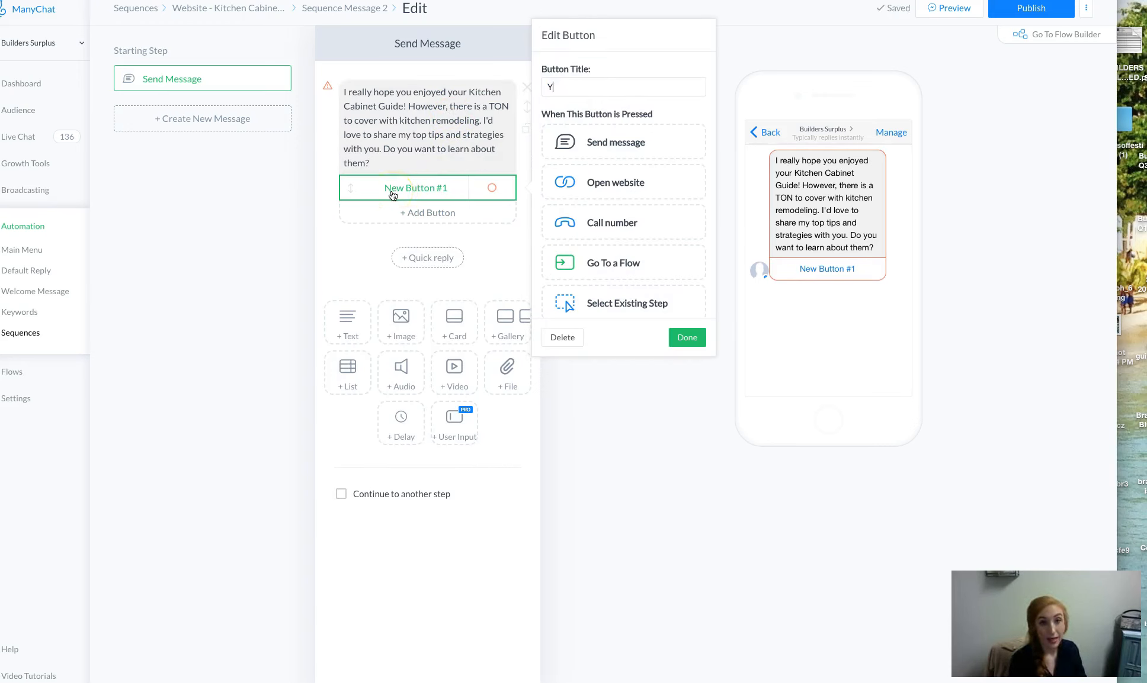
pyautogui.write('ES! Show me more!')
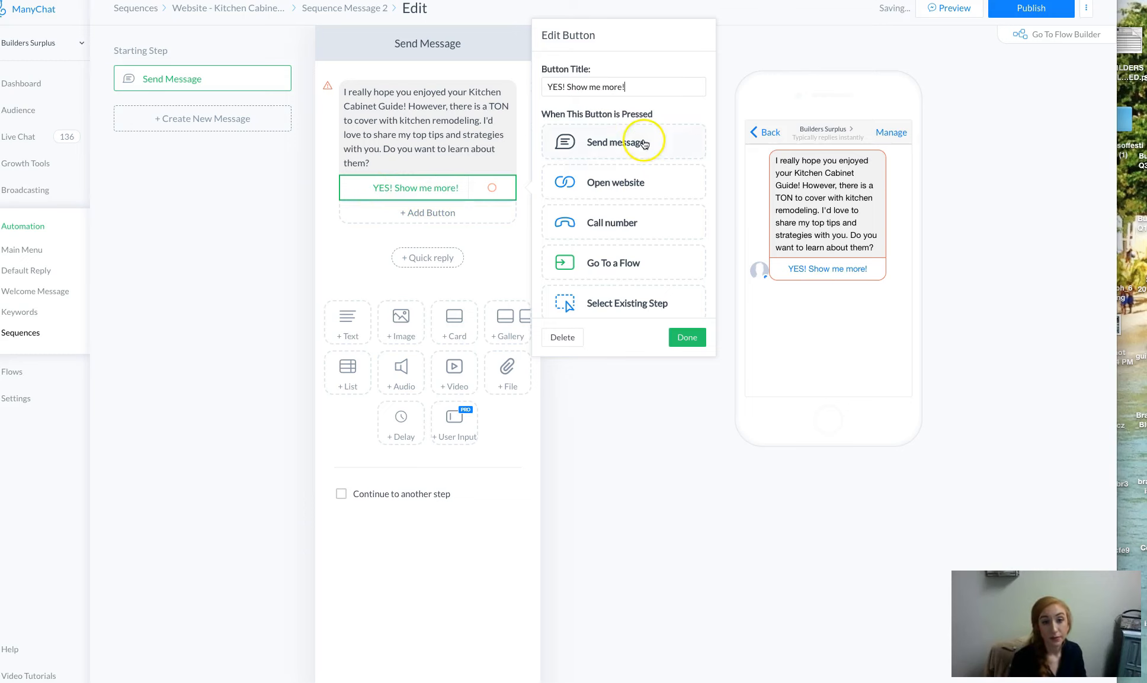
# Make the "YES! Show me more!" button go to the Compressed Kitchen flow from the Compressed Flows folder, and publish the message
pyautogui.click(622, 272)
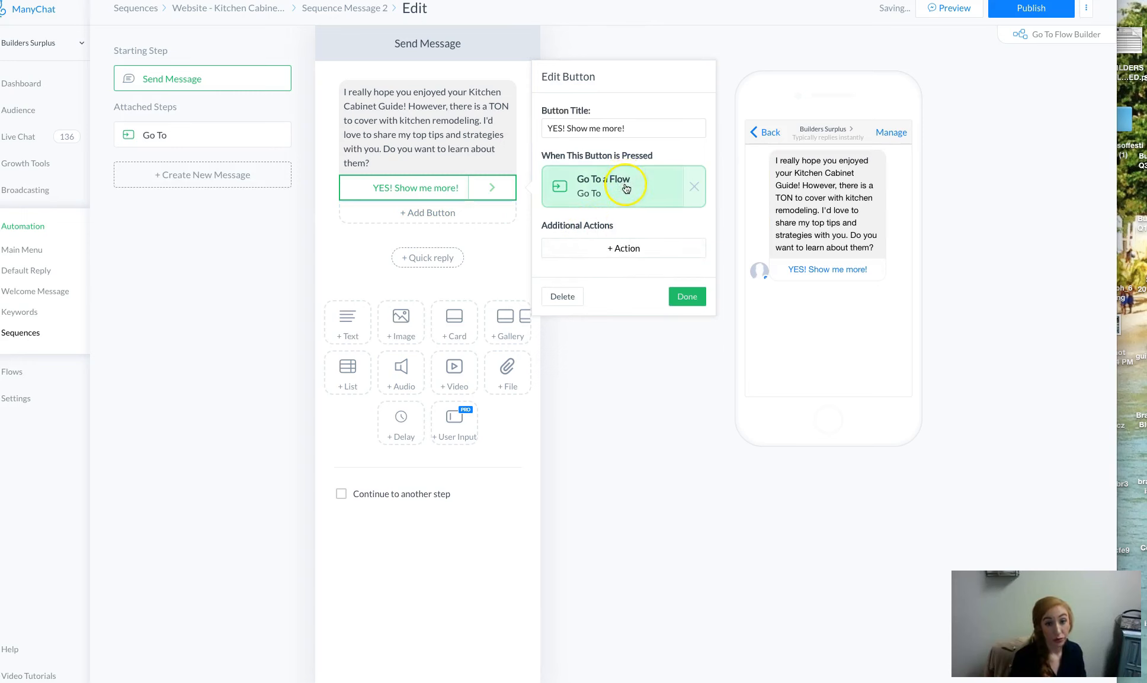
pyautogui.click(622, 184)
pyautogui.click(428, 82)
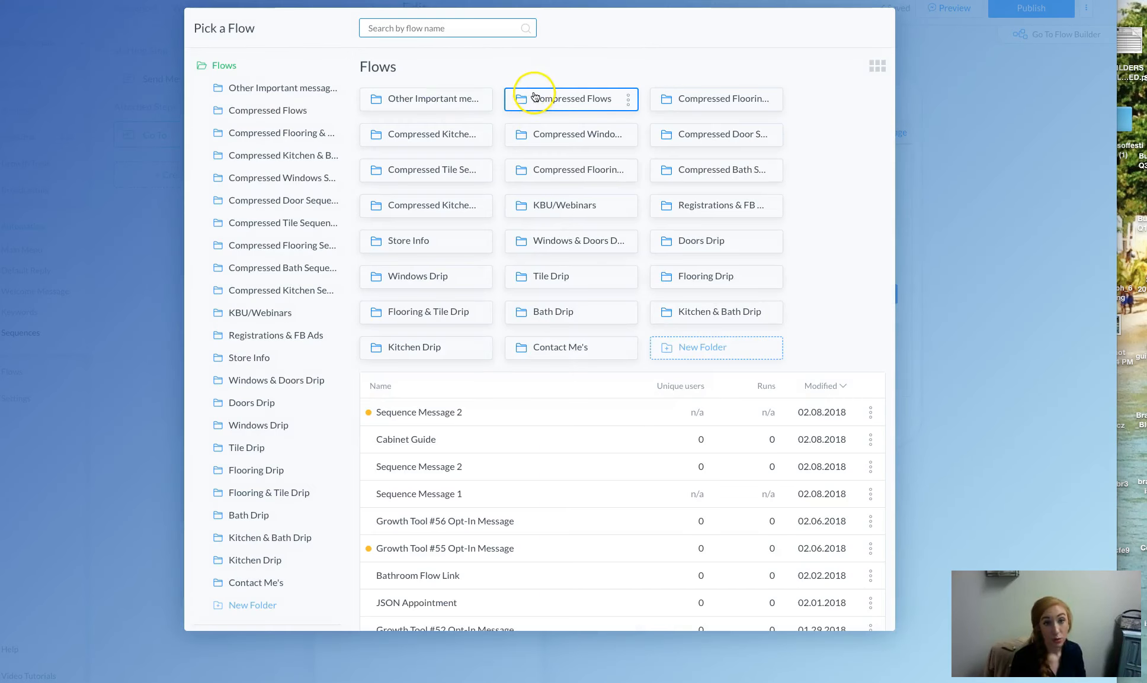
pyautogui.click(540, 100)
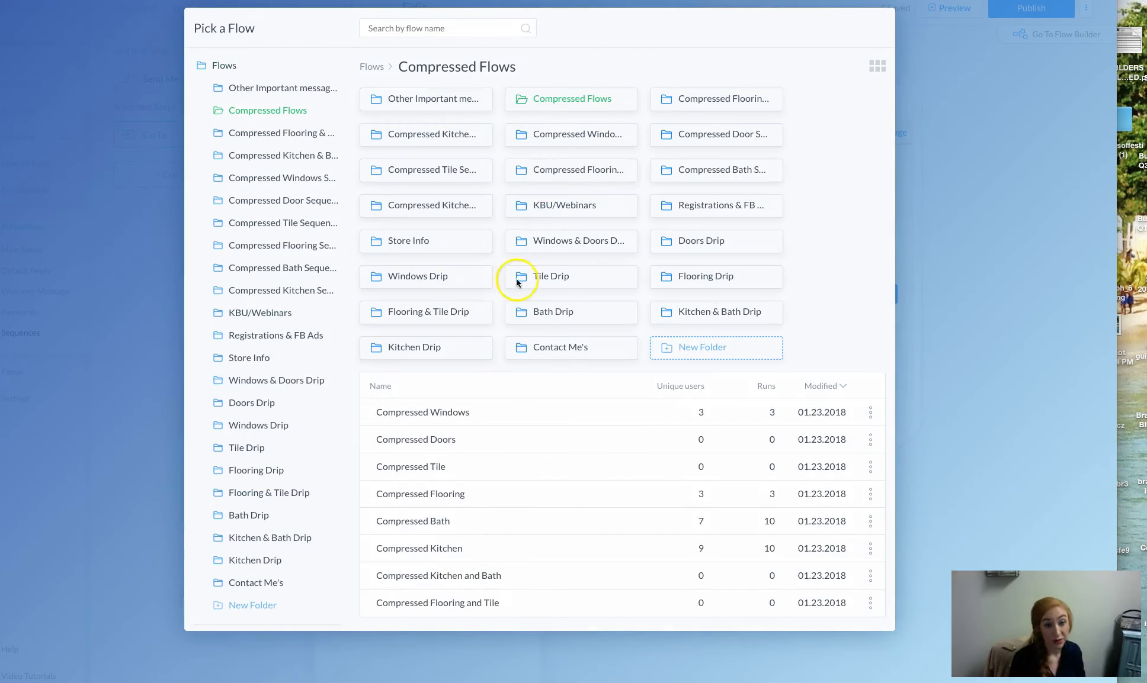
pyautogui.click(455, 551)
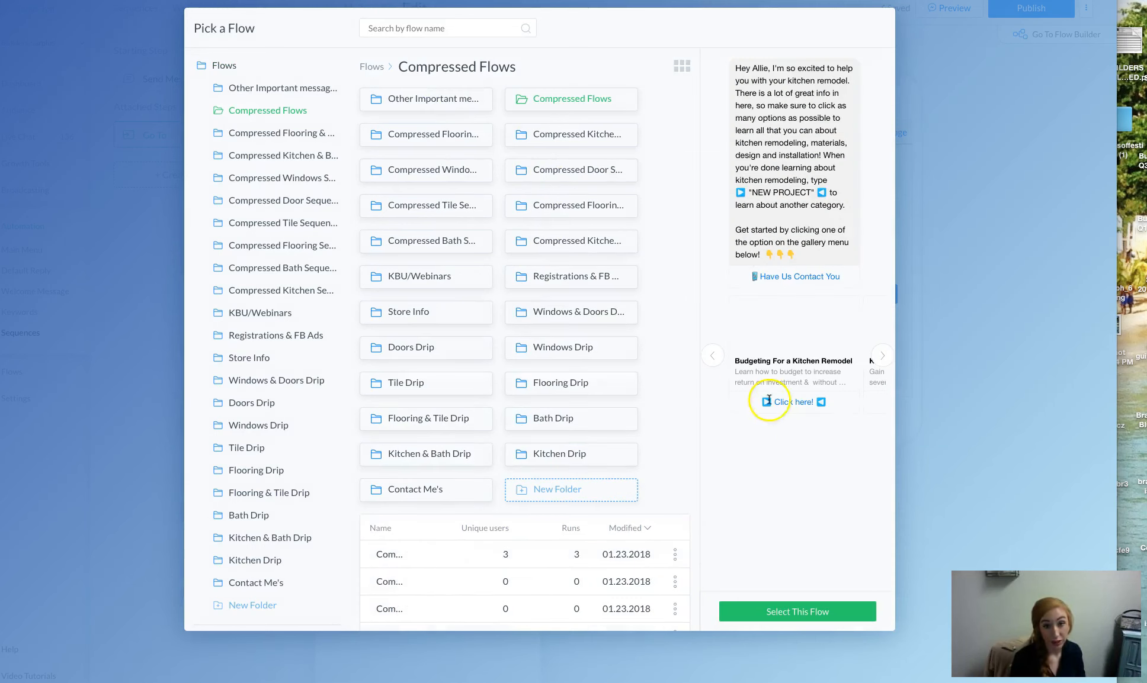
pyautogui.click(770, 612)
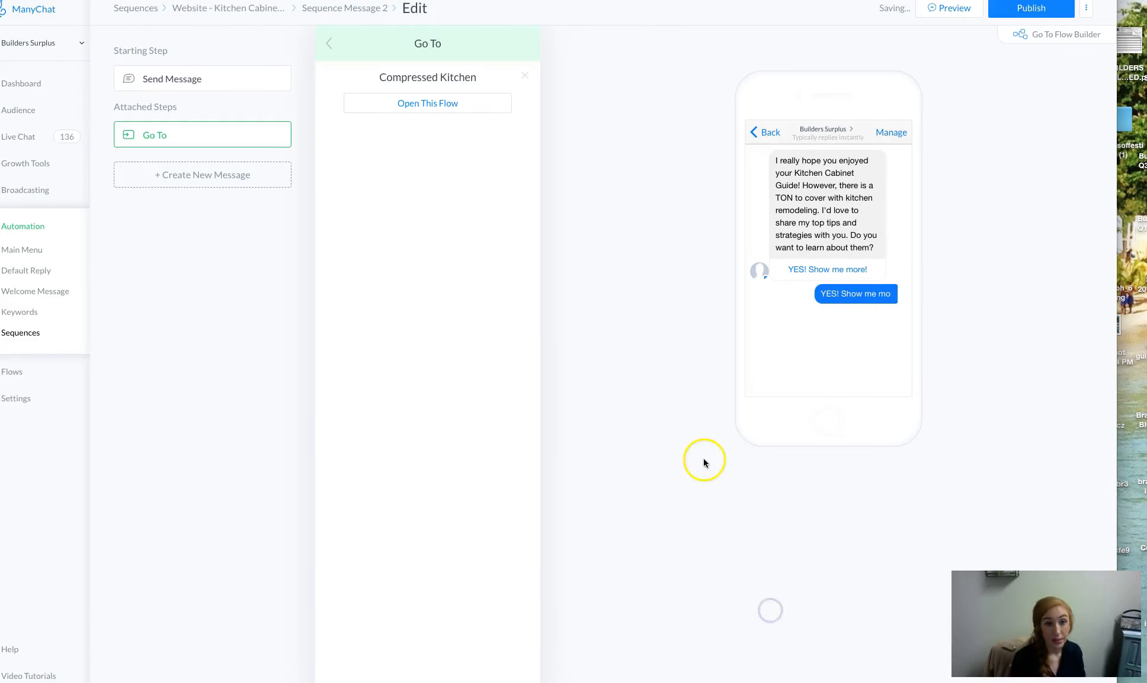
pyautogui.click(1045, 13)
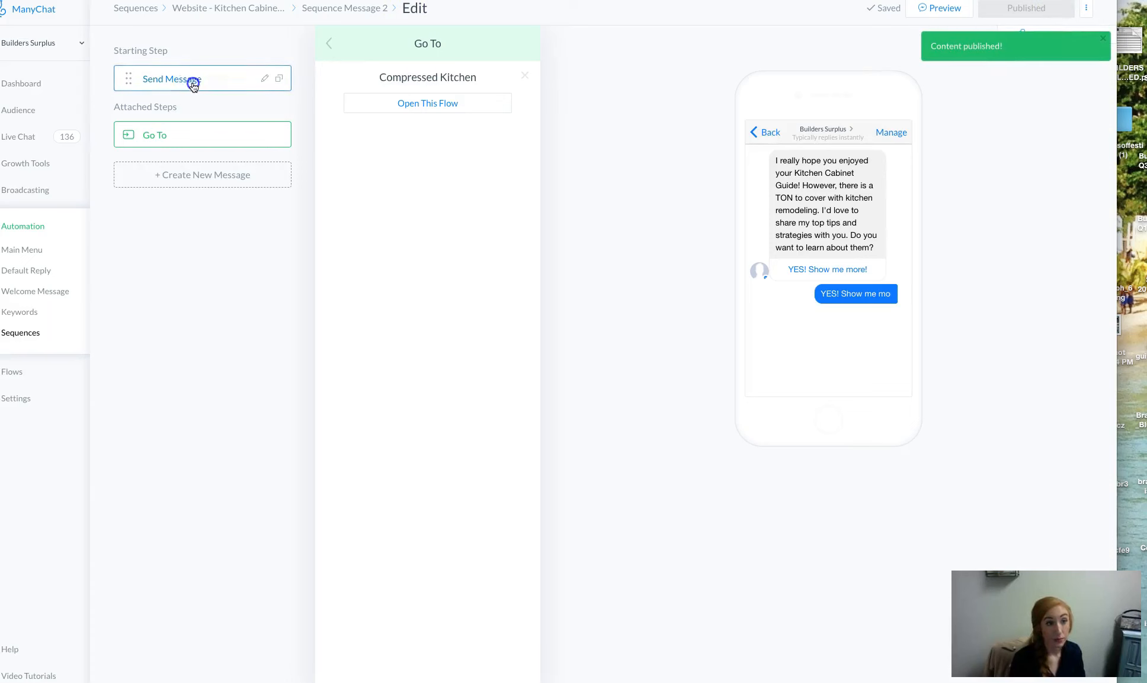
# Rename the attached Go To step as "Kitchen Flow"
pyautogui.click(191, 80)
pyautogui.doubleClick(192, 135)
pyautogui.press('BackSpace')
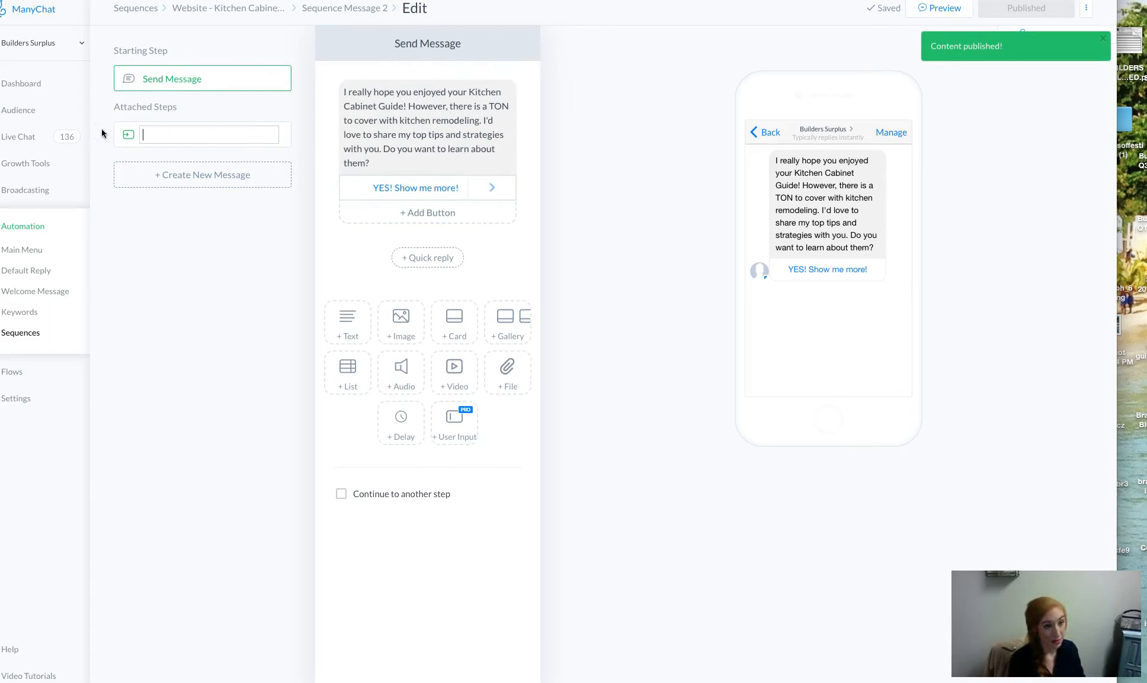
pyautogui.write('Go ToKitc')
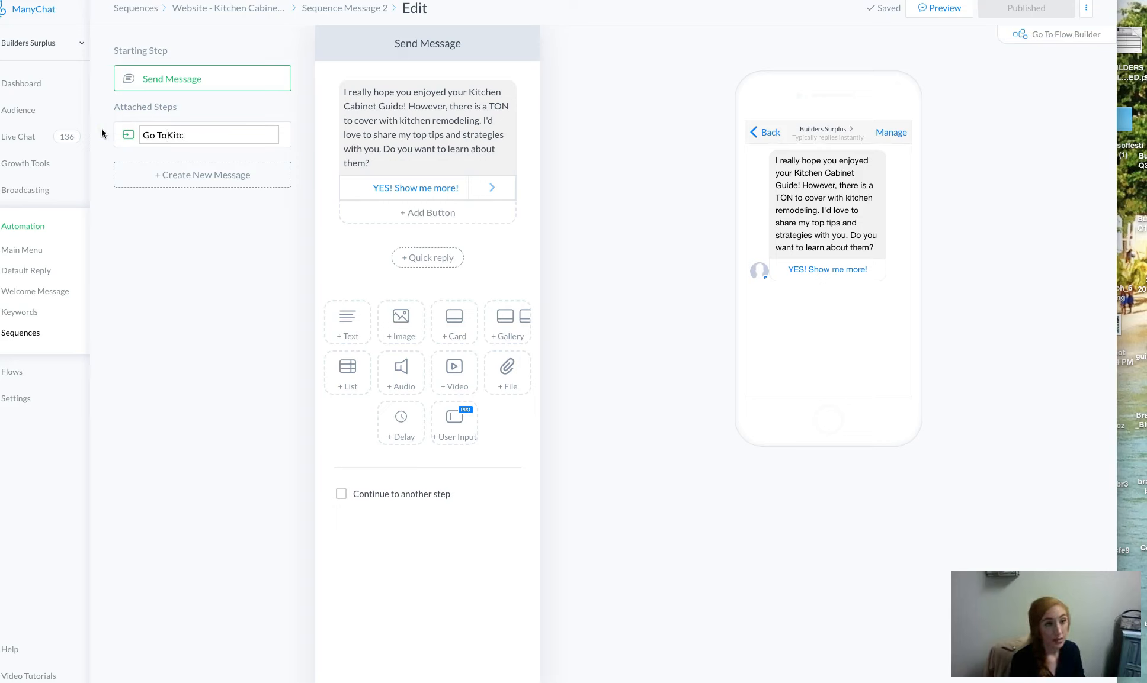
pyautogui.write('hen Flow')
pyautogui.press('Return')
# Rename the starting Send Message step as "Question"
pyautogui.click(268, 75)
pyautogui.hotkey('ctrl', 'a')
pyautogui.press('BackSpace')
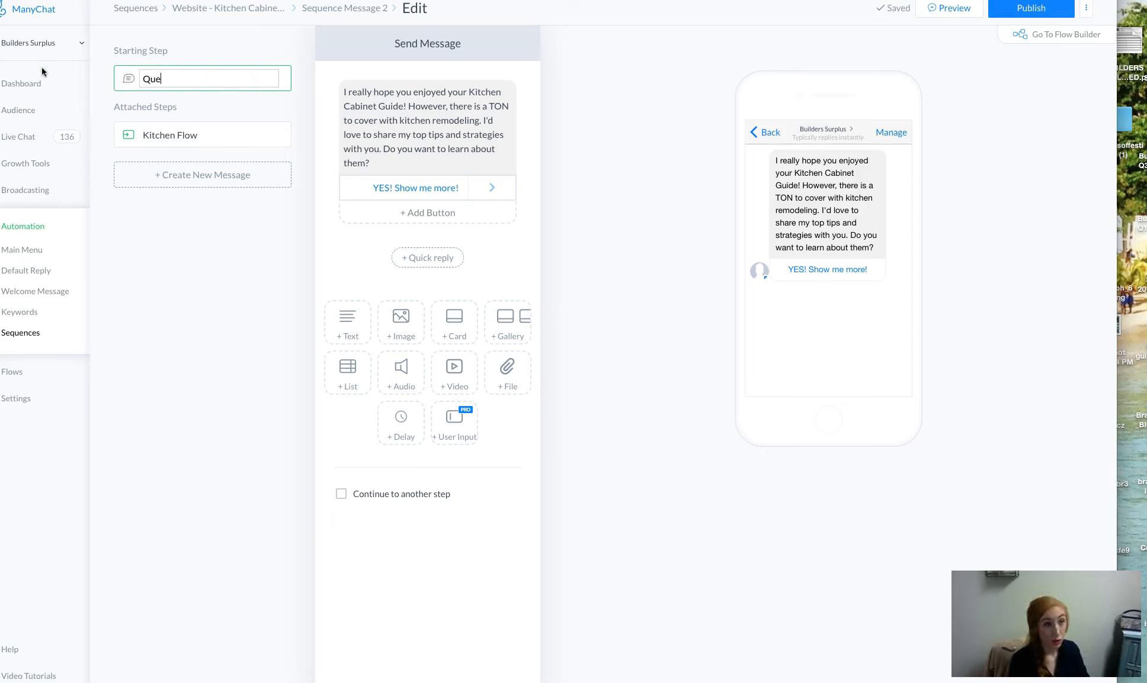
pyautogui.click(53, 94)
# Add a second button titled "No, I'm good." under the question message and make it send a new message
pyautogui.click(390, 215)
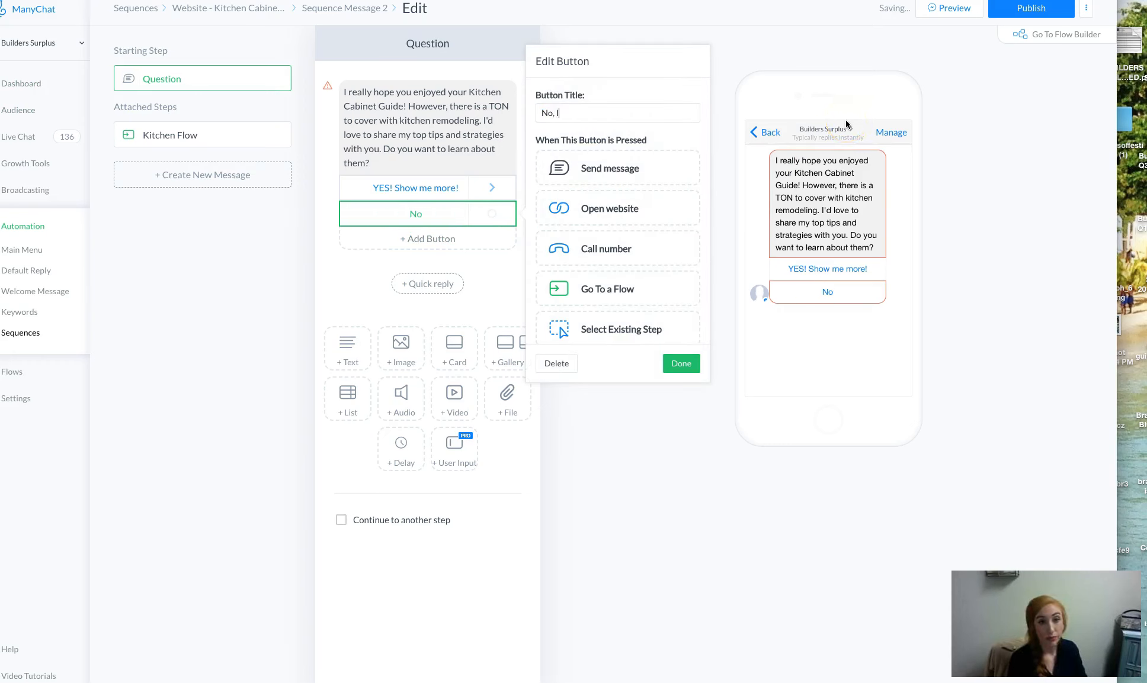
pyautogui.write("No, I'm good.")
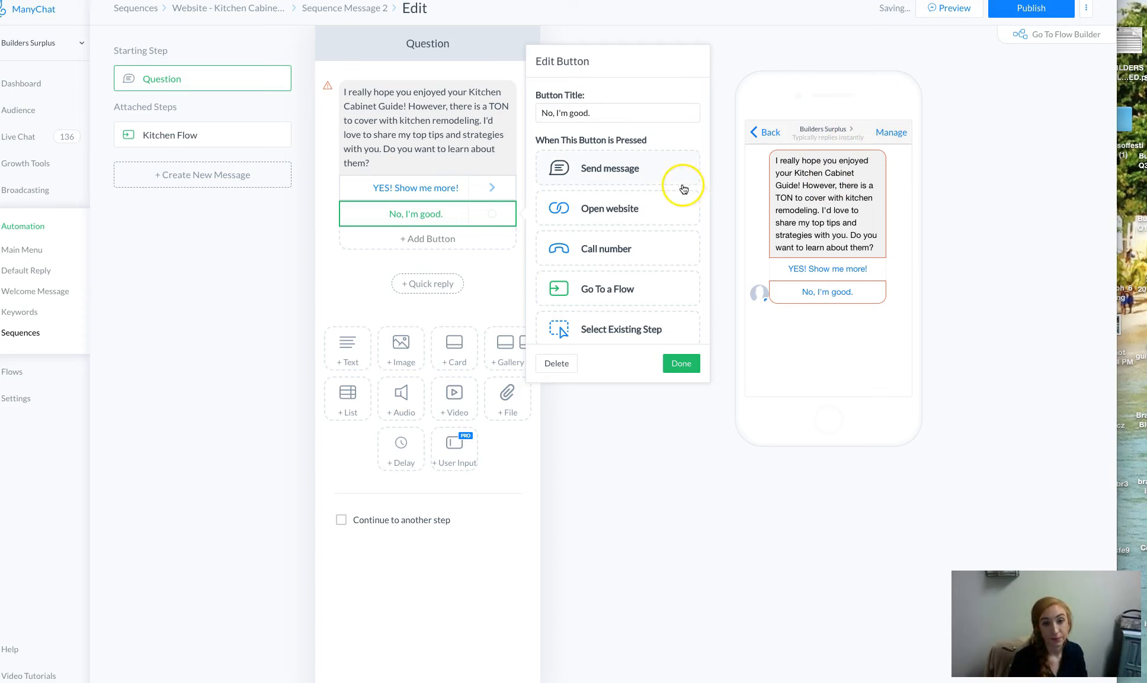
pyautogui.click(632, 181)
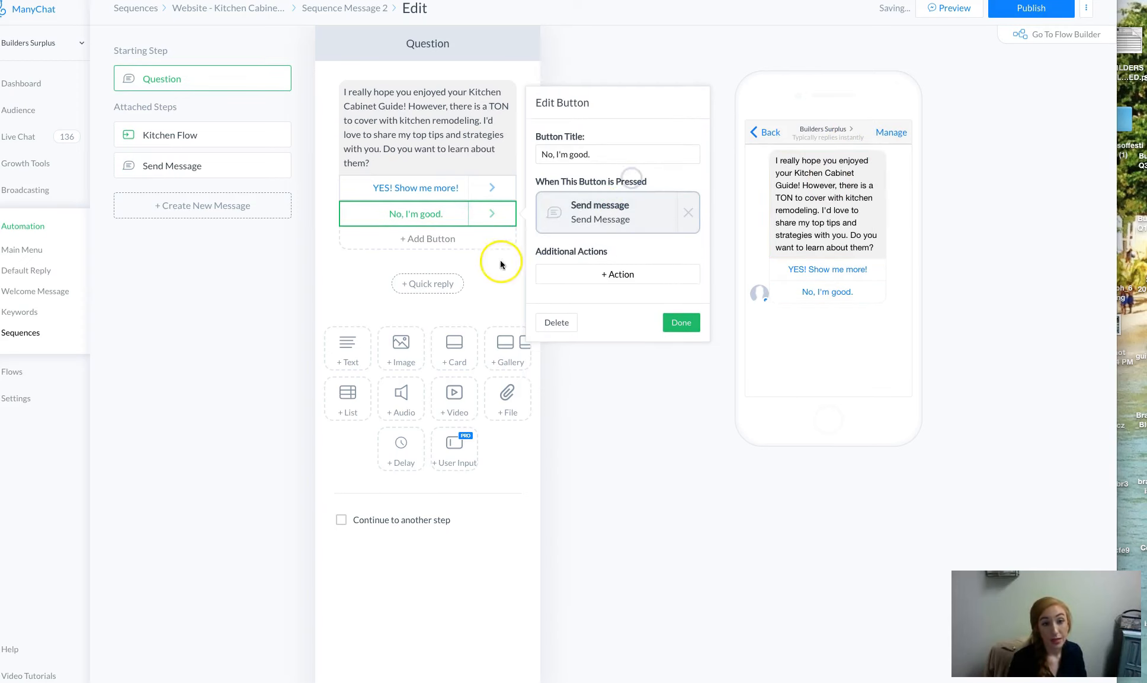
# Write the new message's text: "No problem! If you do need help, you can set up a FREE kitchen design appointment by clicking below, or speak to an admin."
pyautogui.click(617, 214)
pyautogui.click(425, 97)
pyautogui.write('No problem! If you do need help, you can')
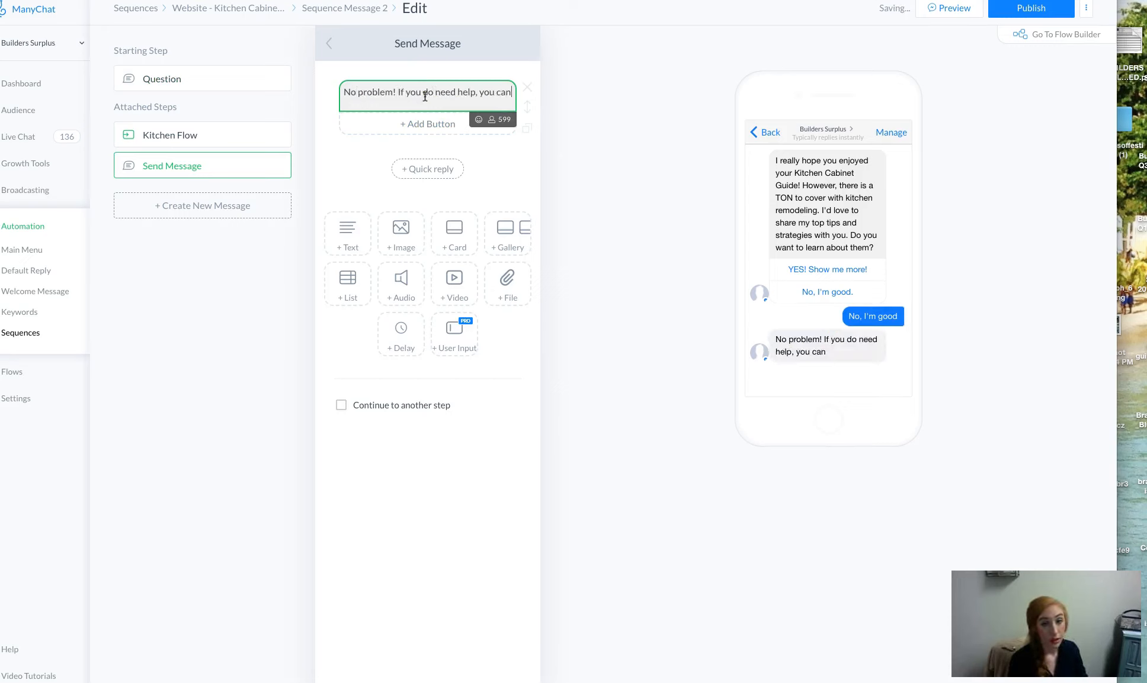
pyautogui.write(' s')
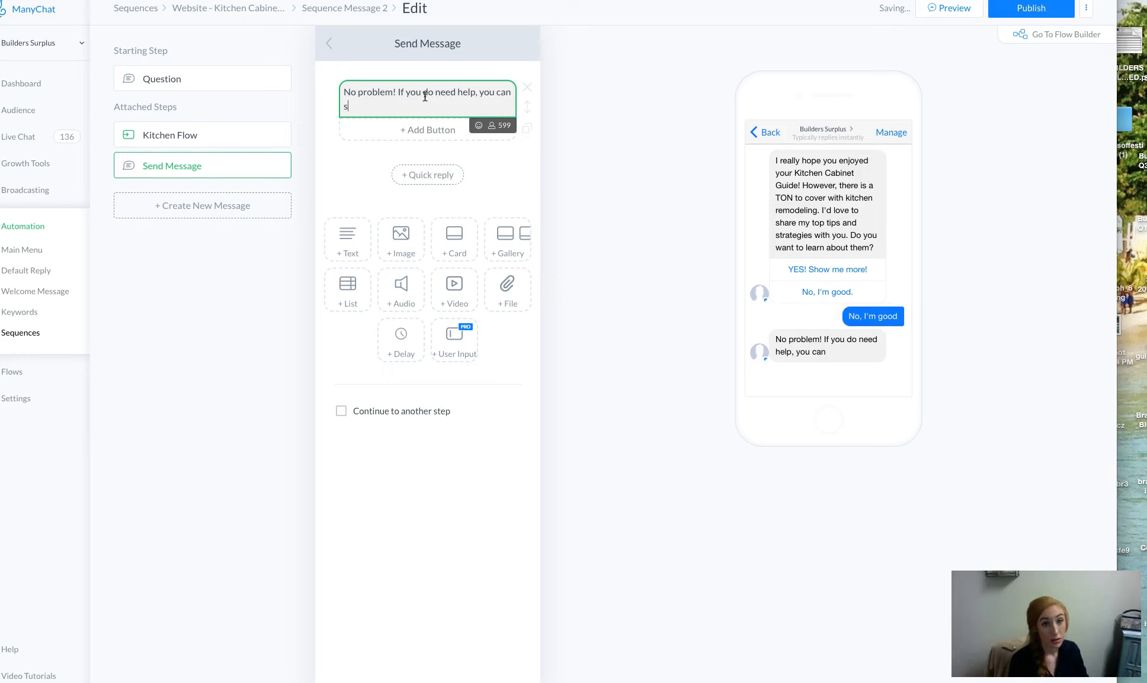
pyautogui.write('et up a FREE kitchen design a')
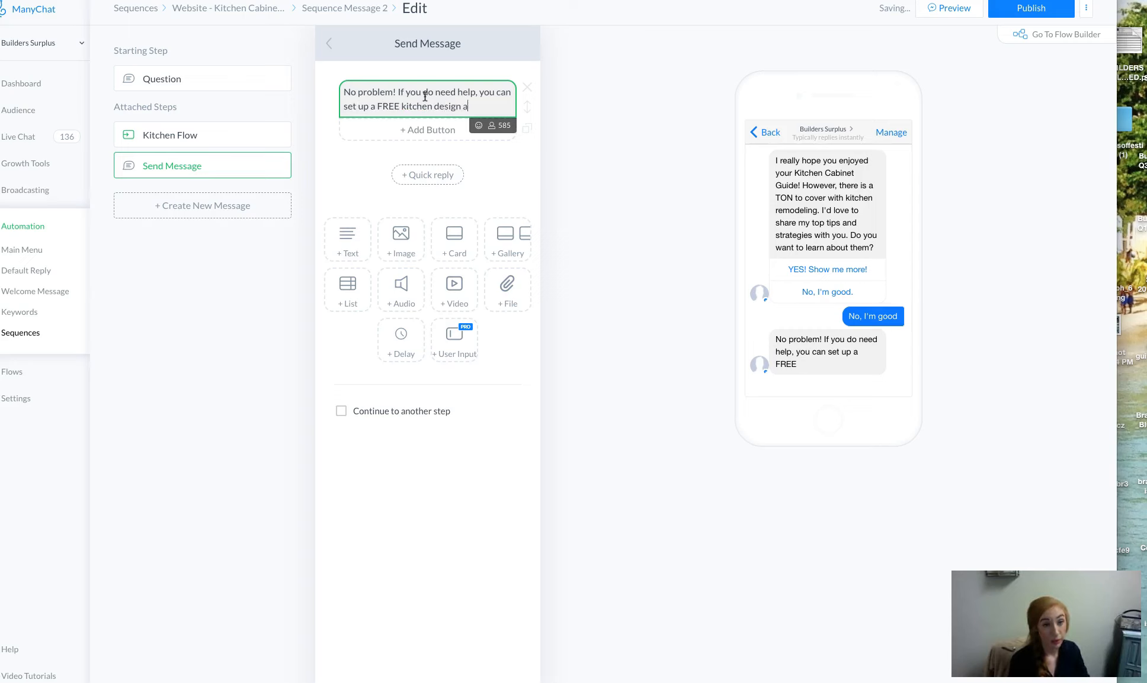
pyautogui.write('ppointment by clicking')
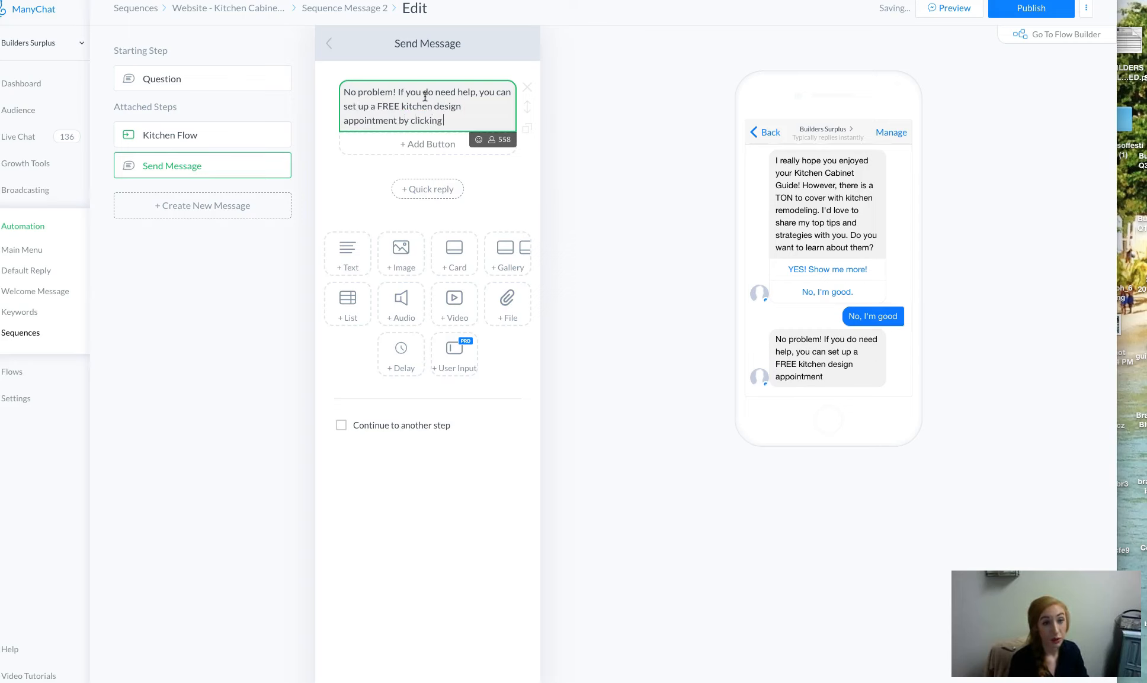
pyautogui.press('BackSpace')
pyautogui.press('BackSpace')
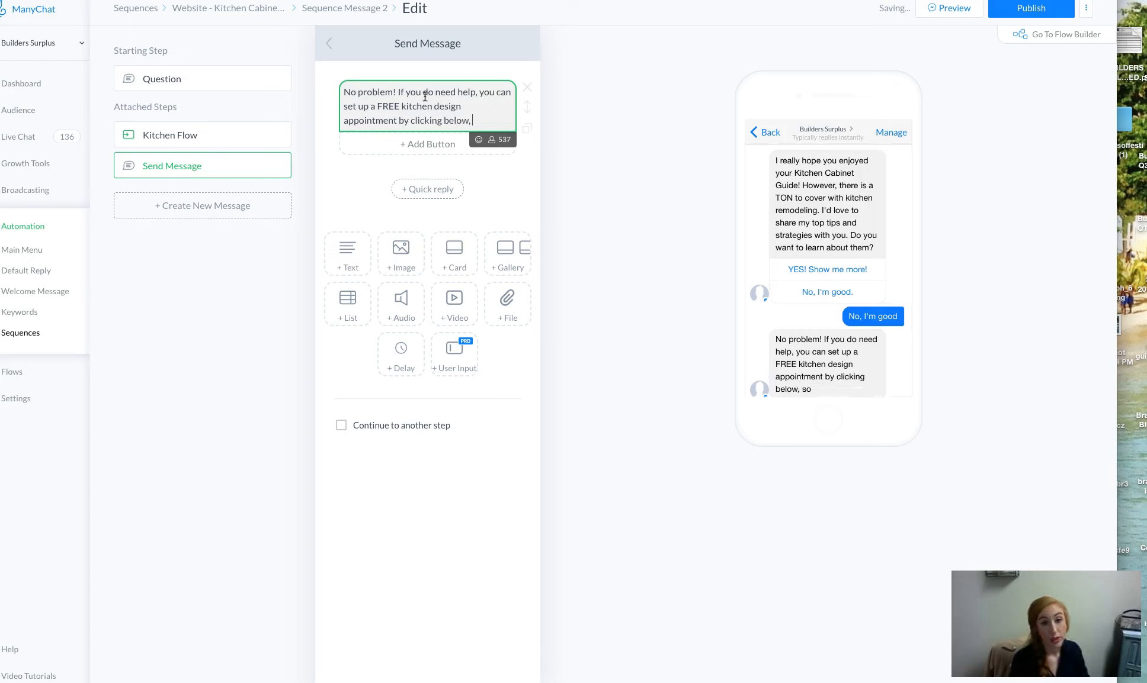
pyautogui.write('or speak to an admin.')
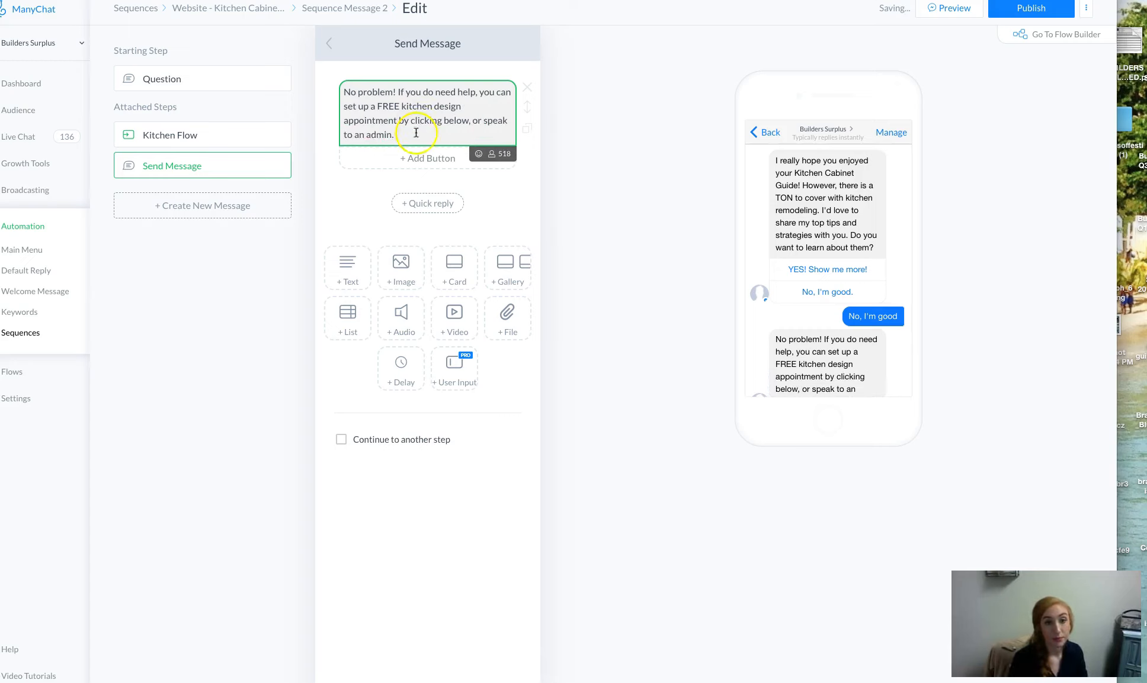
# Add a button titled "FREE Design Appt." below the reply text and link it to a Go To step
pyautogui.click(423, 159)
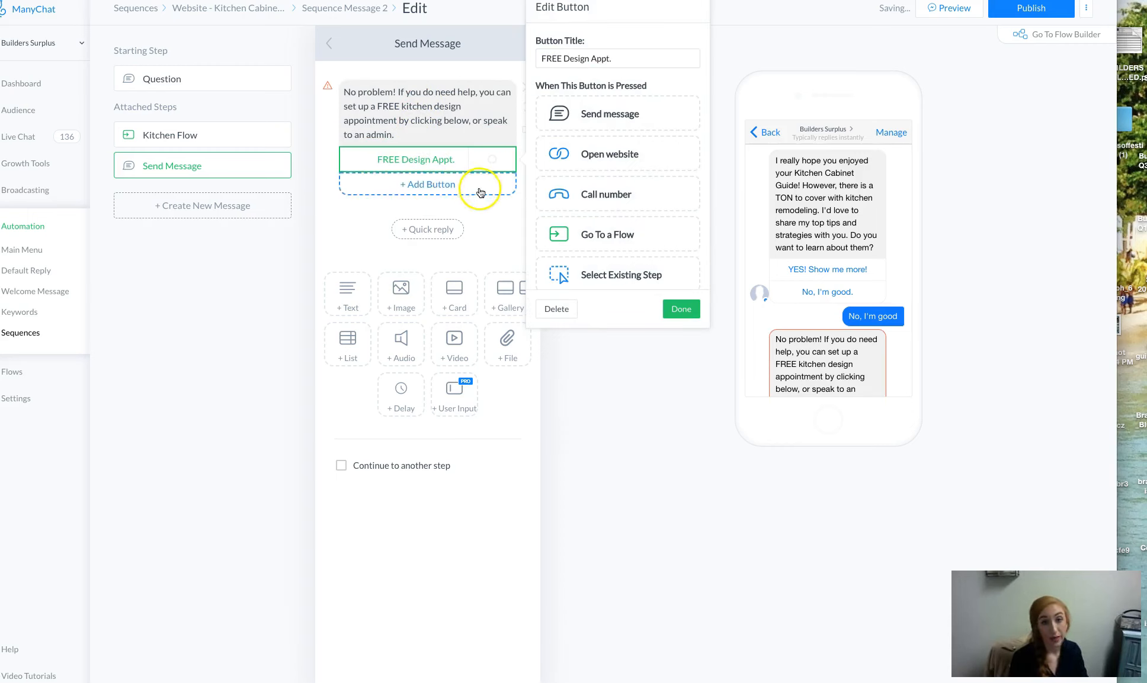
pyautogui.click(622, 234)
pyautogui.click(586, 153)
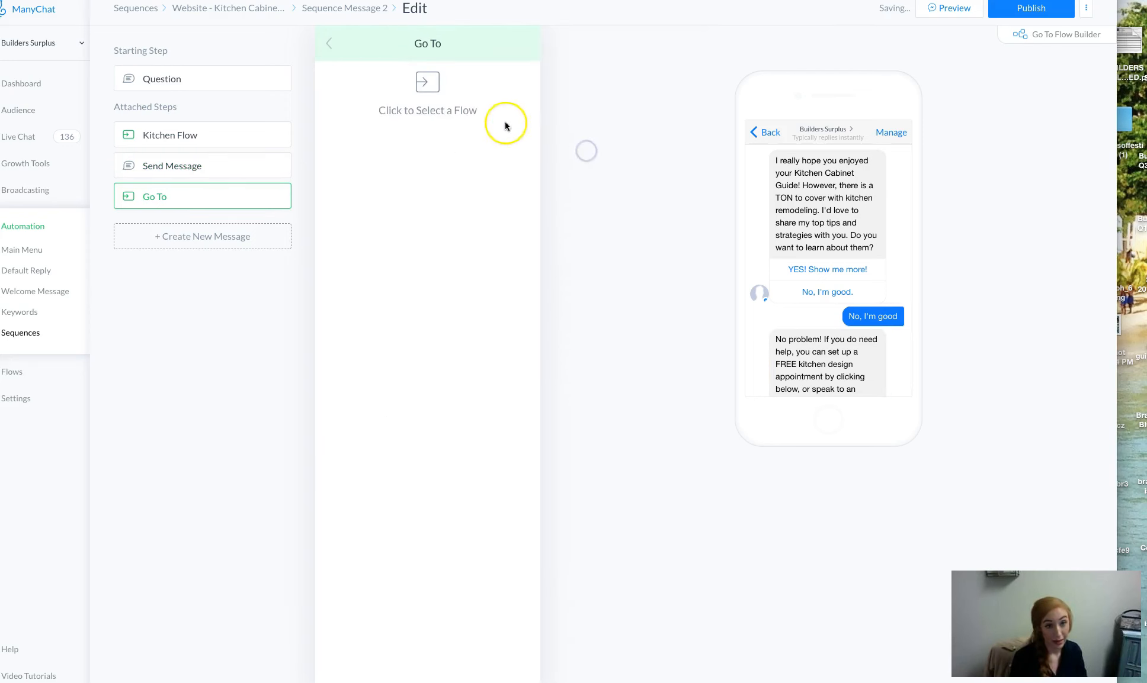
# Assign the "Have Someone Contact Me - Kitchen" flow from the Contact Me's folder to the Go To step, and publish the message
pyautogui.click(429, 80)
pyautogui.click(582, 342)
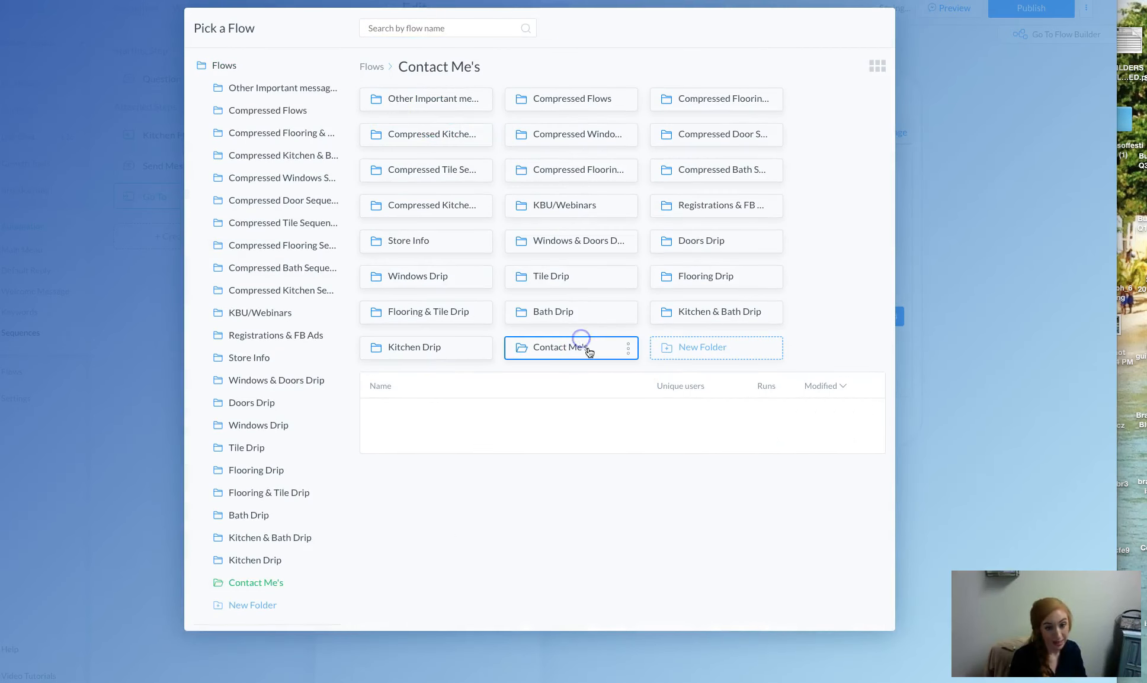
pyautogui.scroll(-3, 591, 384)
pyautogui.scroll(-1, 474, 296)
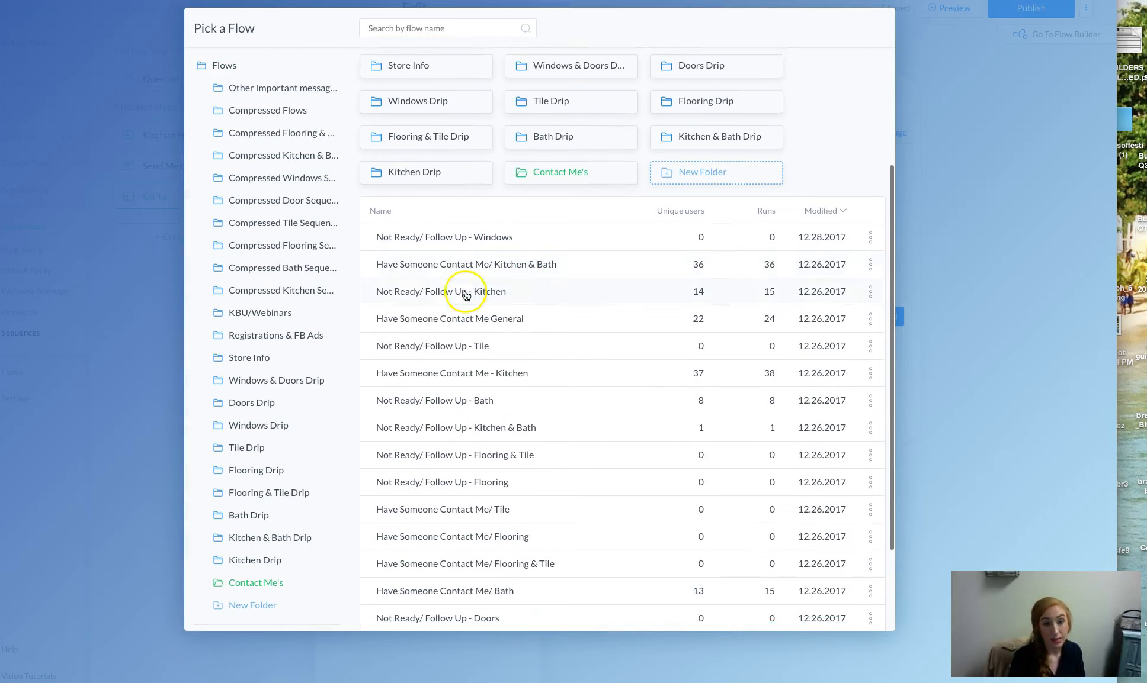
pyautogui.scroll(-2, 422, 302)
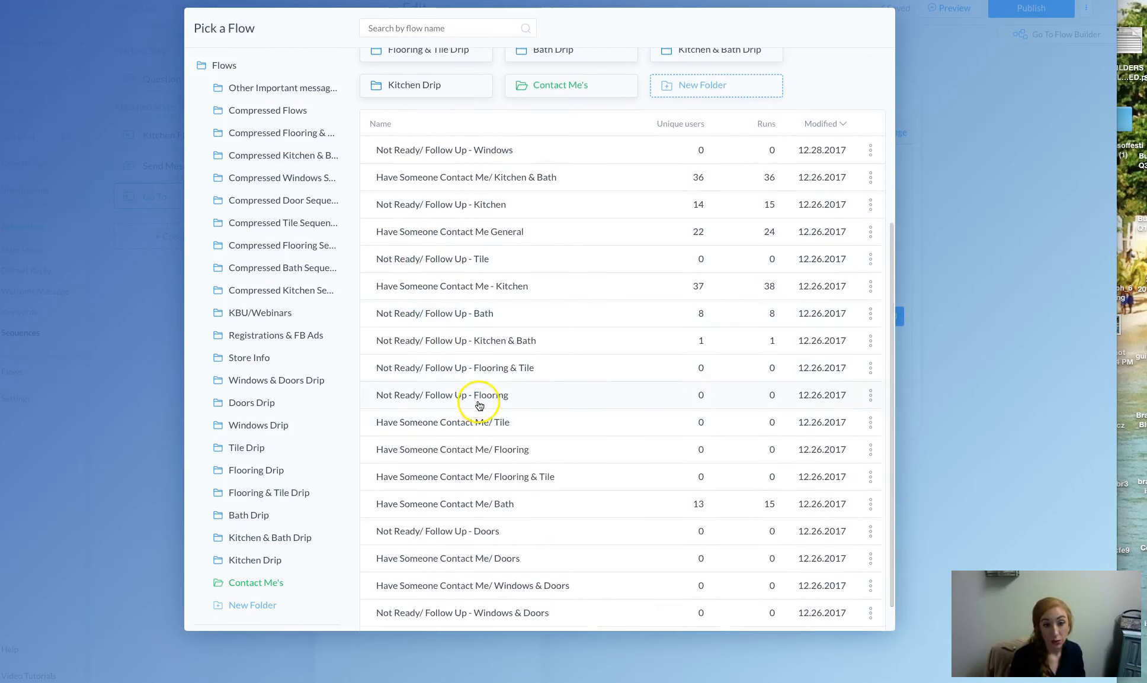
pyautogui.scroll(-1, 448, 468)
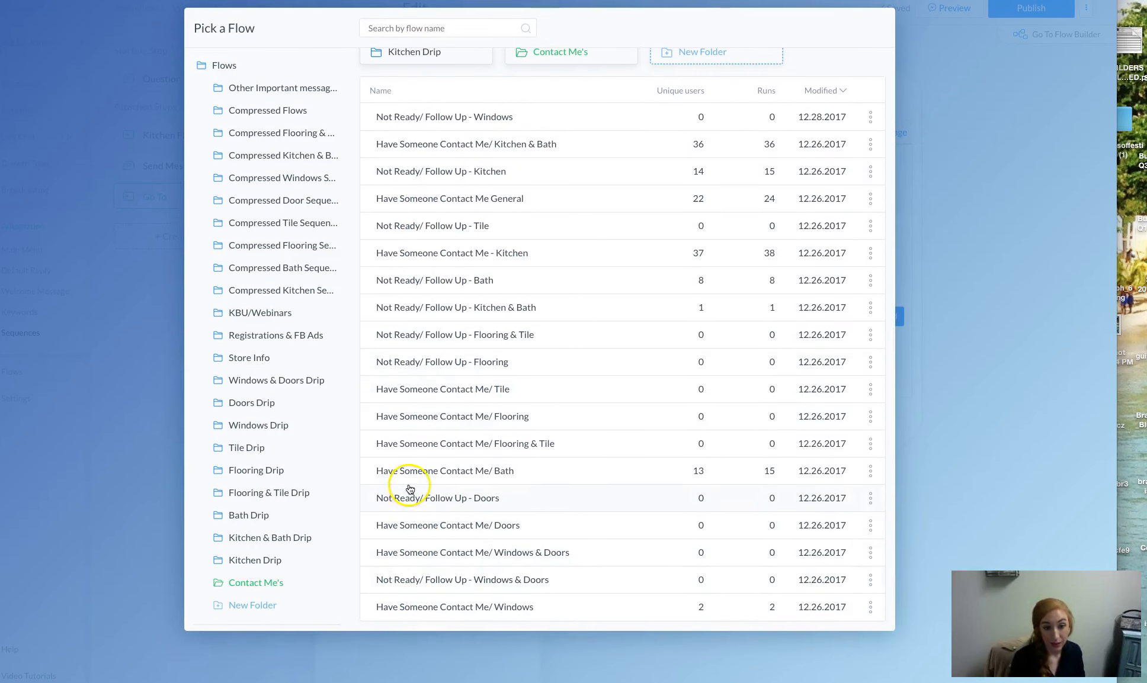
pyautogui.click(442, 256)
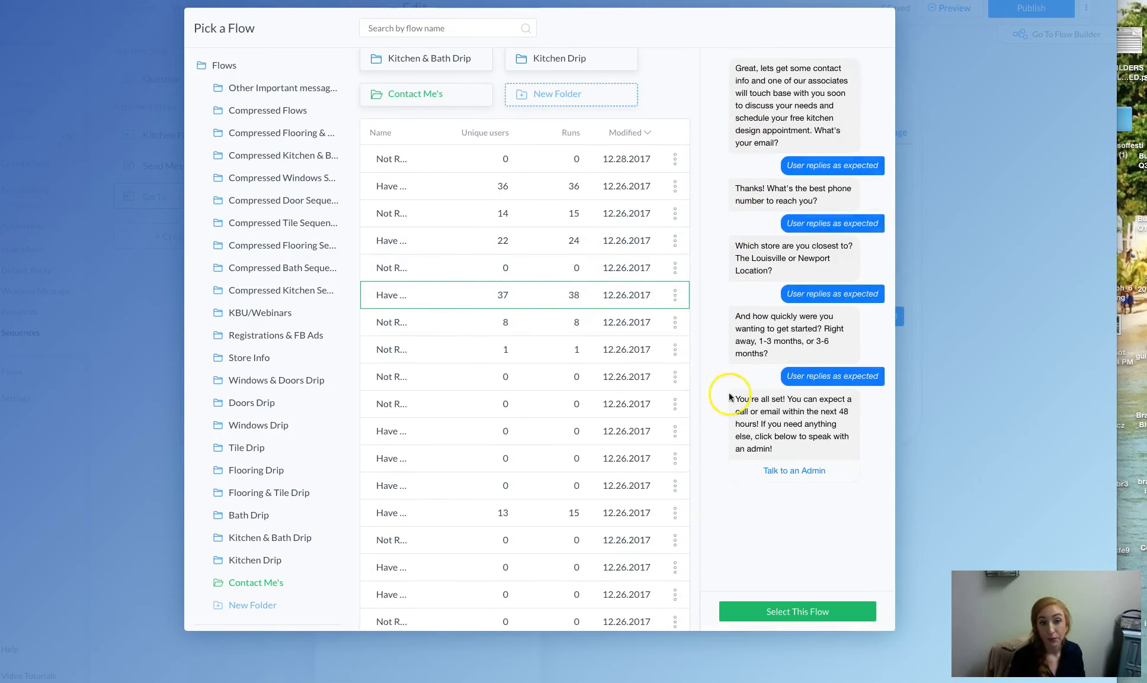
pyautogui.click(777, 612)
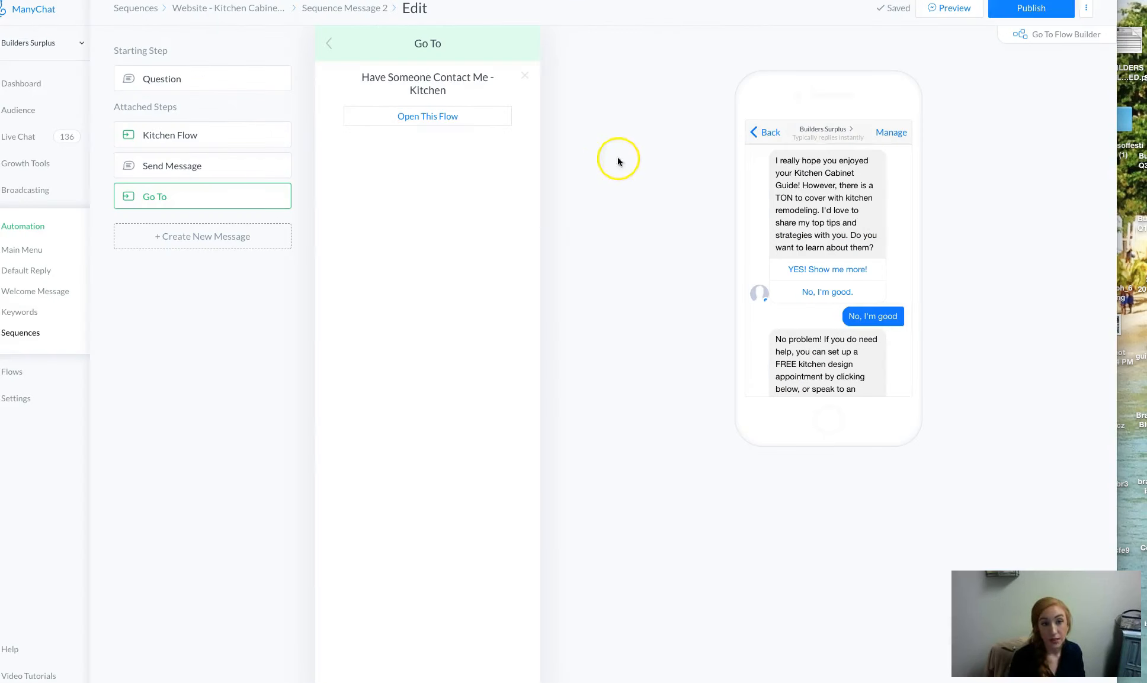
pyautogui.click(1013, 13)
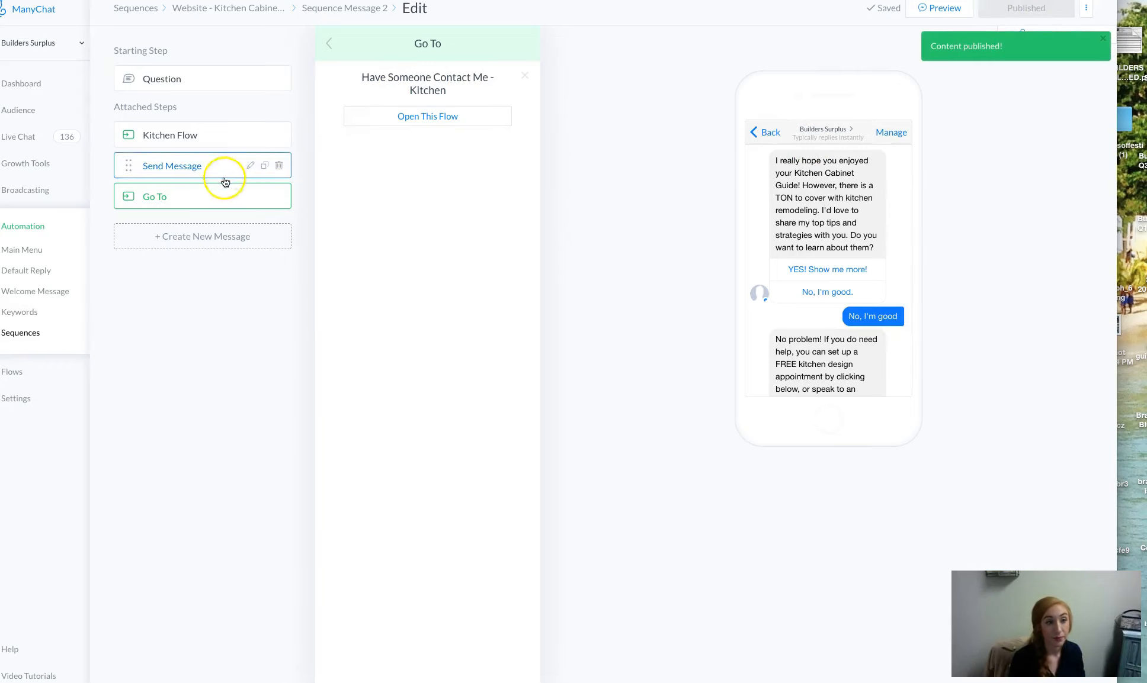
# Rename the new attached Go To step as "Kitchen Design Appt."
pyautogui.click(250, 196)
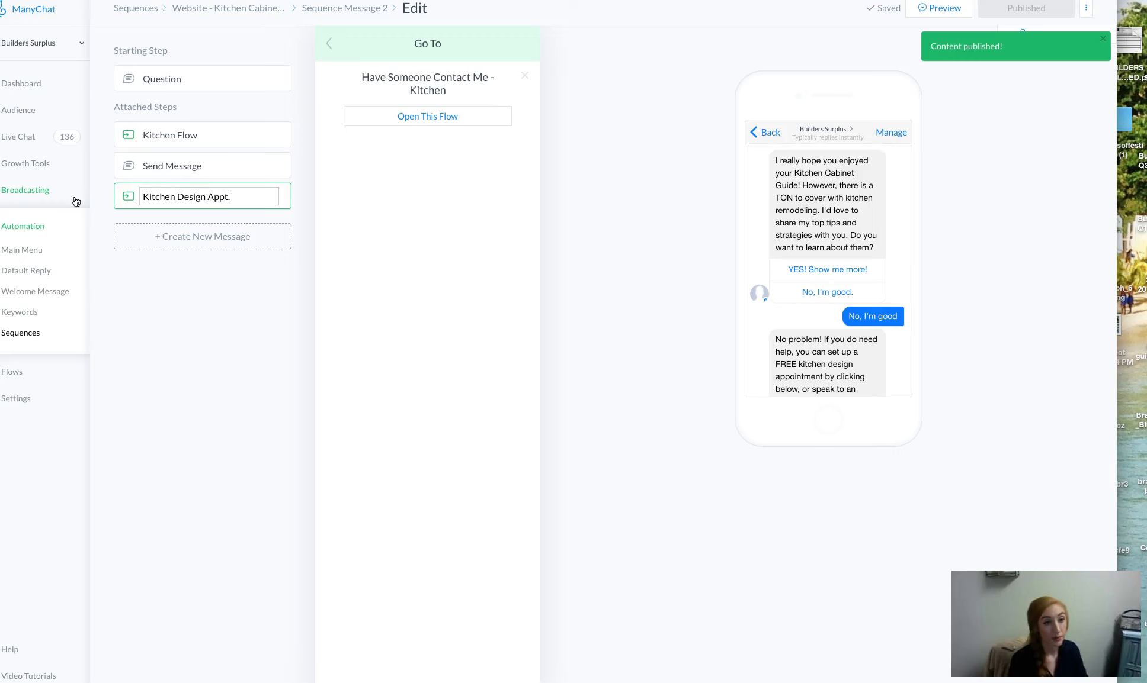
pyautogui.write('Kitchen Design Appt.')
pyautogui.press('Return')
# Rename the attached Send Message step as "No"
pyautogui.click(181, 167)
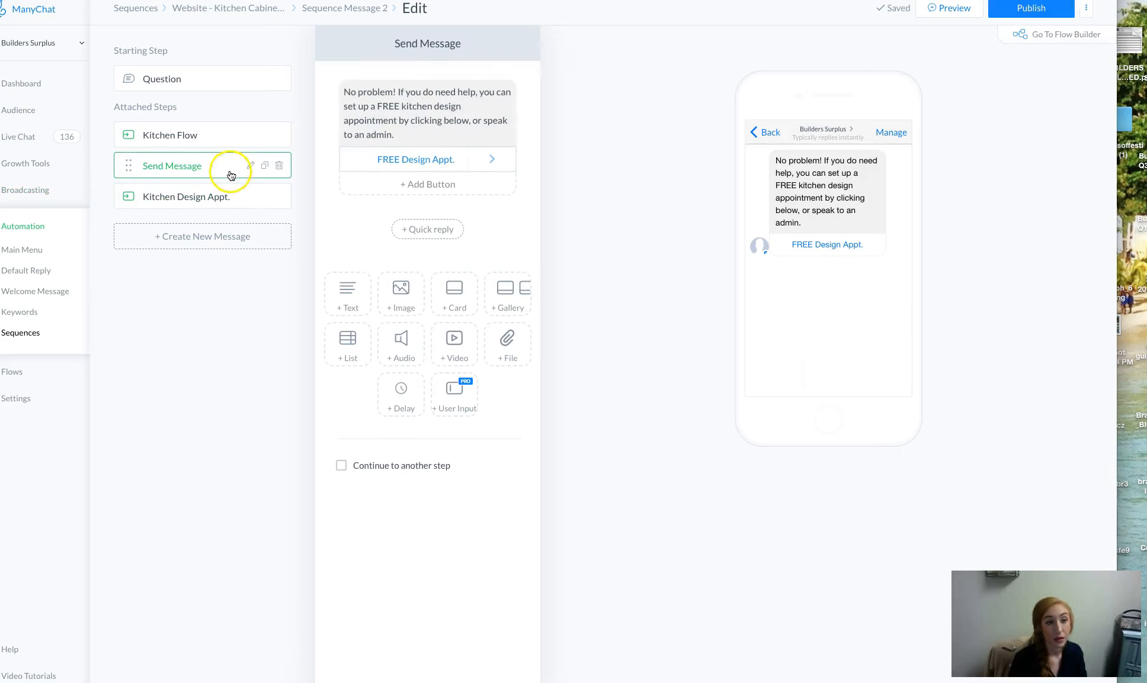
pyautogui.click(250, 167)
pyautogui.click(197, 174)
pyautogui.click(251, 165)
pyautogui.click(100, 169)
pyautogui.write('o')
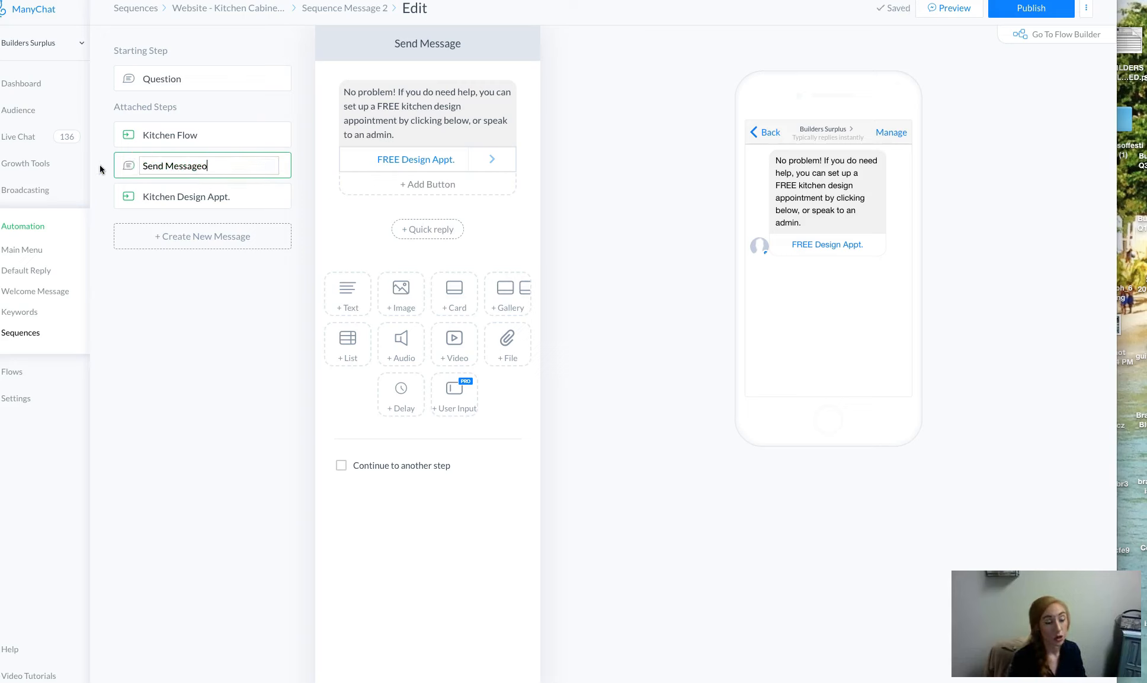
pyautogui.write('No')
pyautogui.press('Return')
# Add a second button titled "Speak to an Admin" to the No message, with an action that adds the "kitchen" tag
pyautogui.click(371, 185)
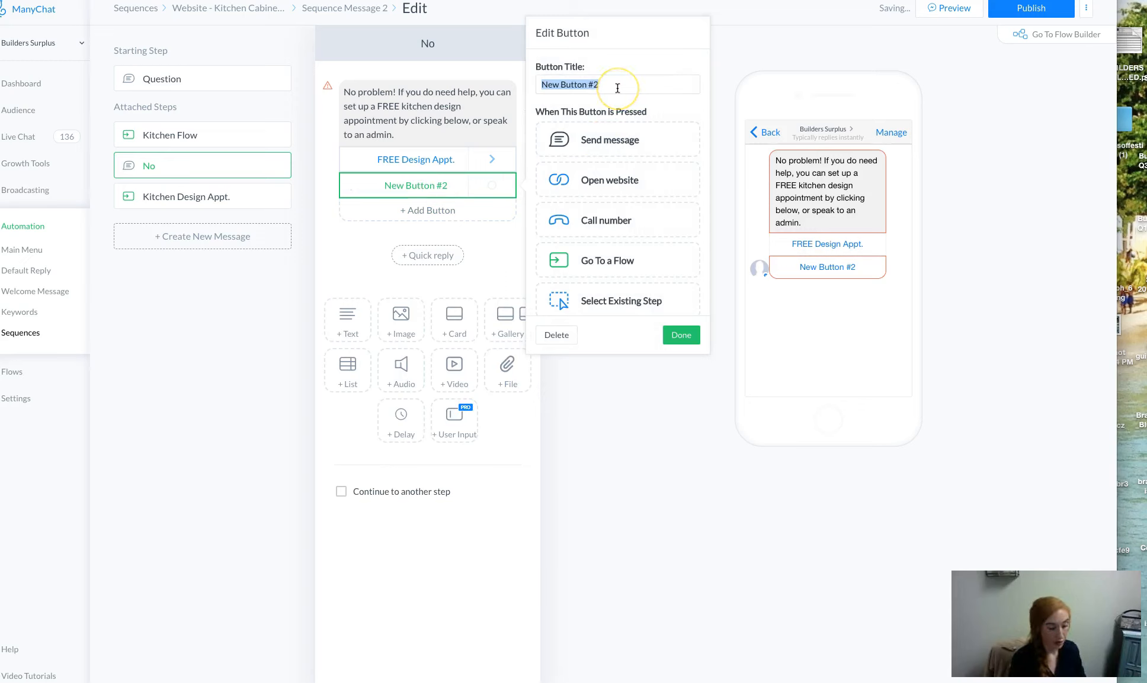
pyautogui.write('Speak to an Admin')
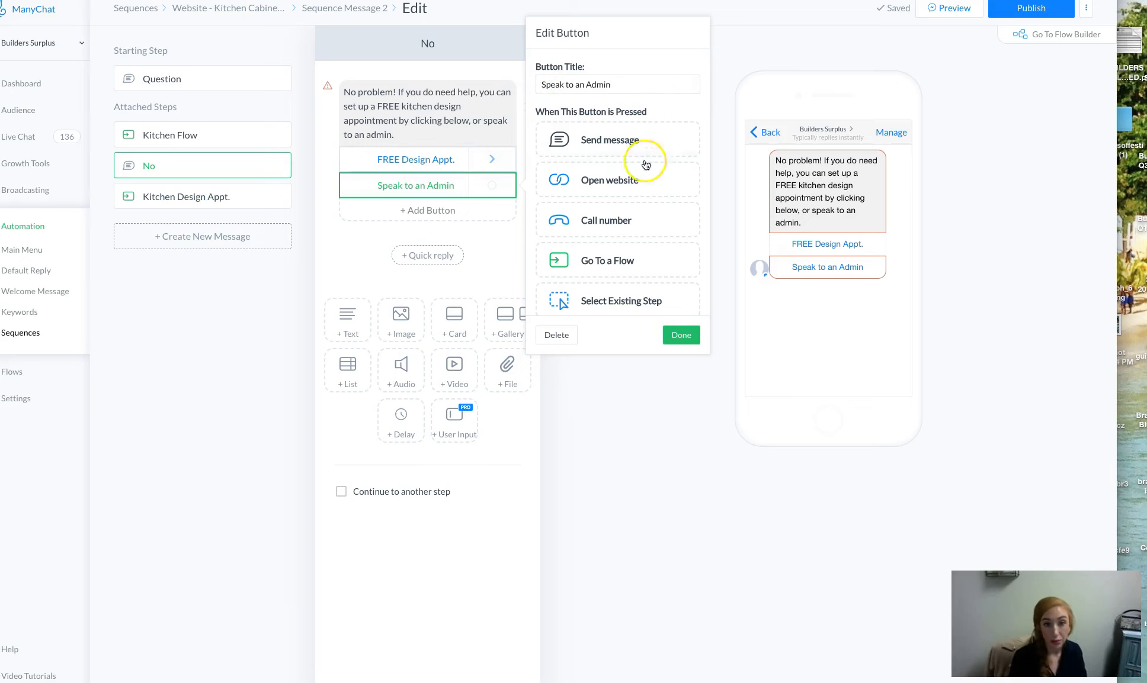
pyautogui.scroll(-2, 639, 208)
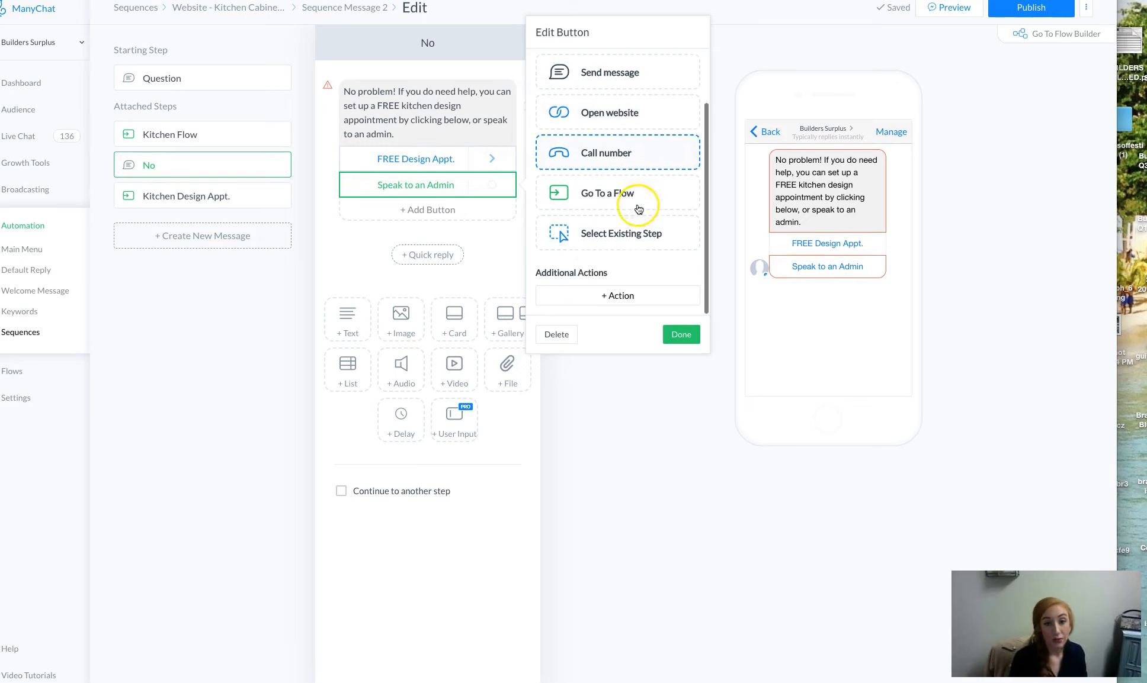
pyautogui.click(607, 295)
pyautogui.click(584, 319)
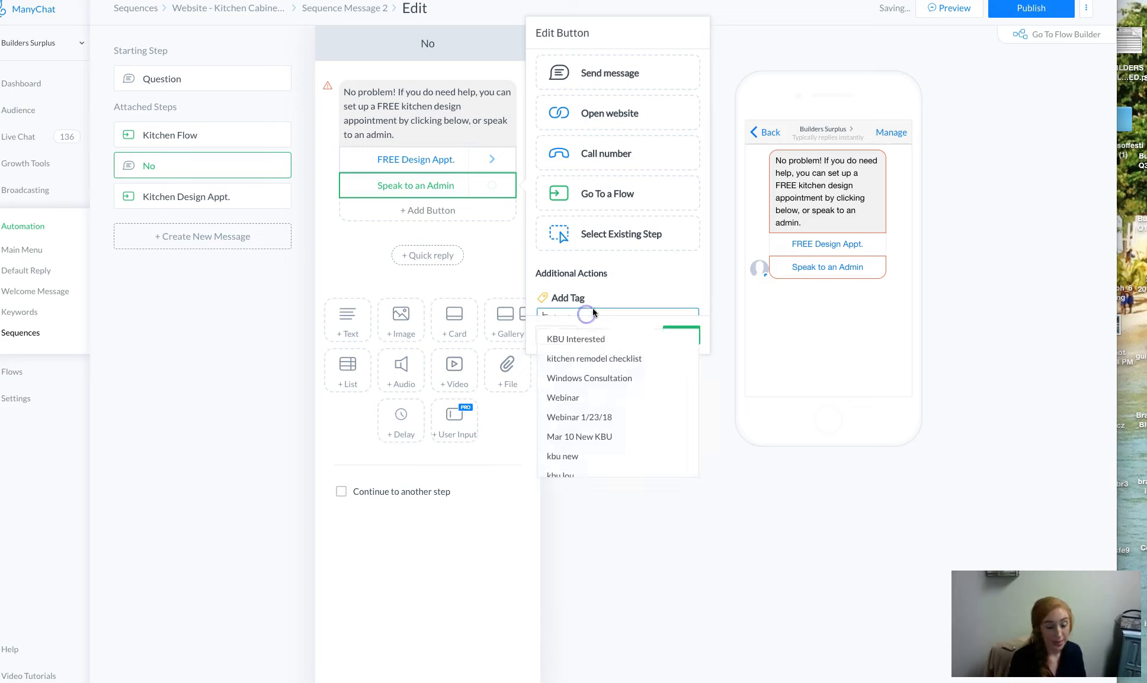
pyautogui.write('kitchen')
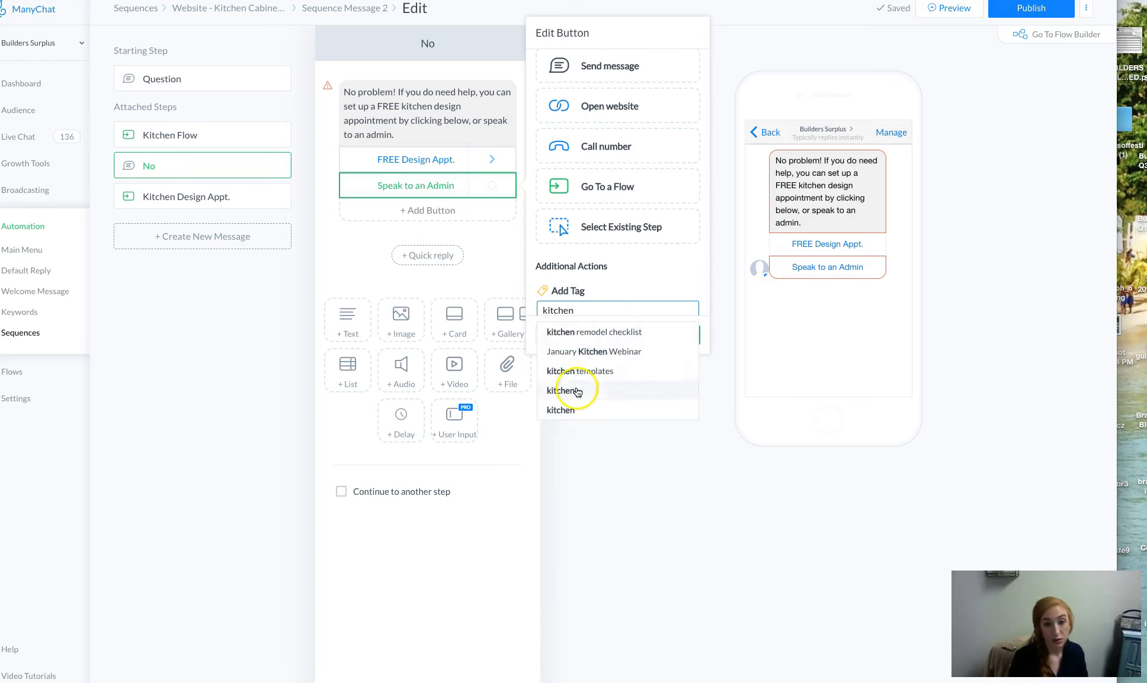
pyautogui.click(577, 389)
# Add a Notify Admins action to the "Speak to an Admin" button, excluding the third listed admin from Messenger and email notifications
pyautogui.scroll(-2, 610, 290)
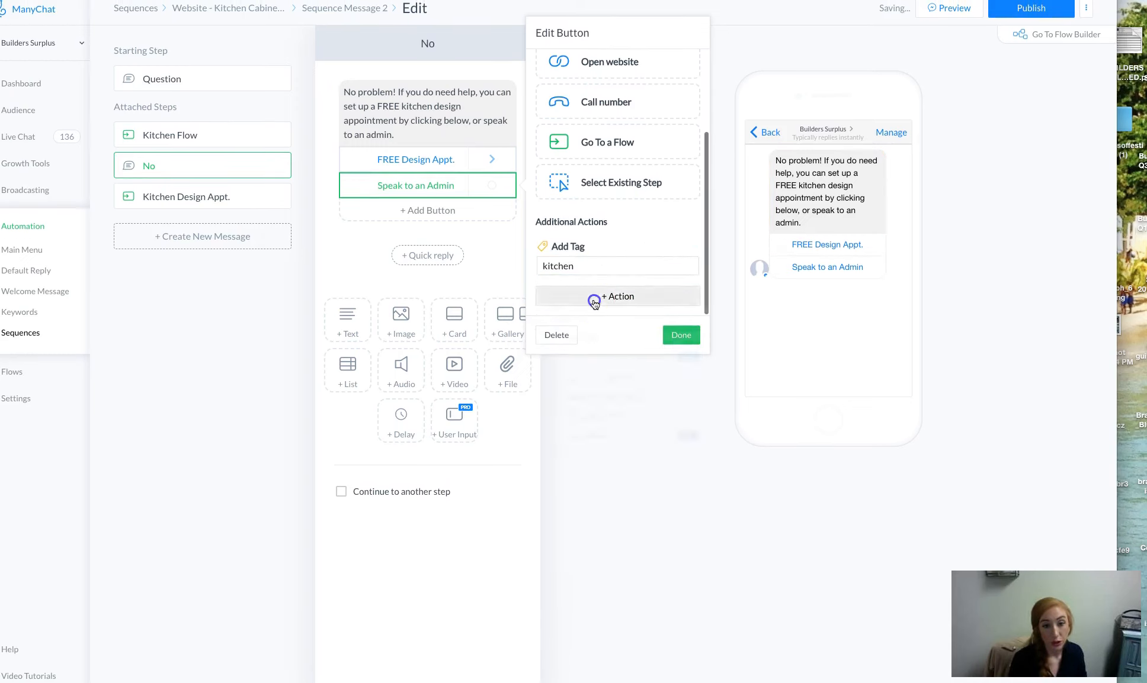
pyautogui.click(595, 299)
pyautogui.click(593, 377)
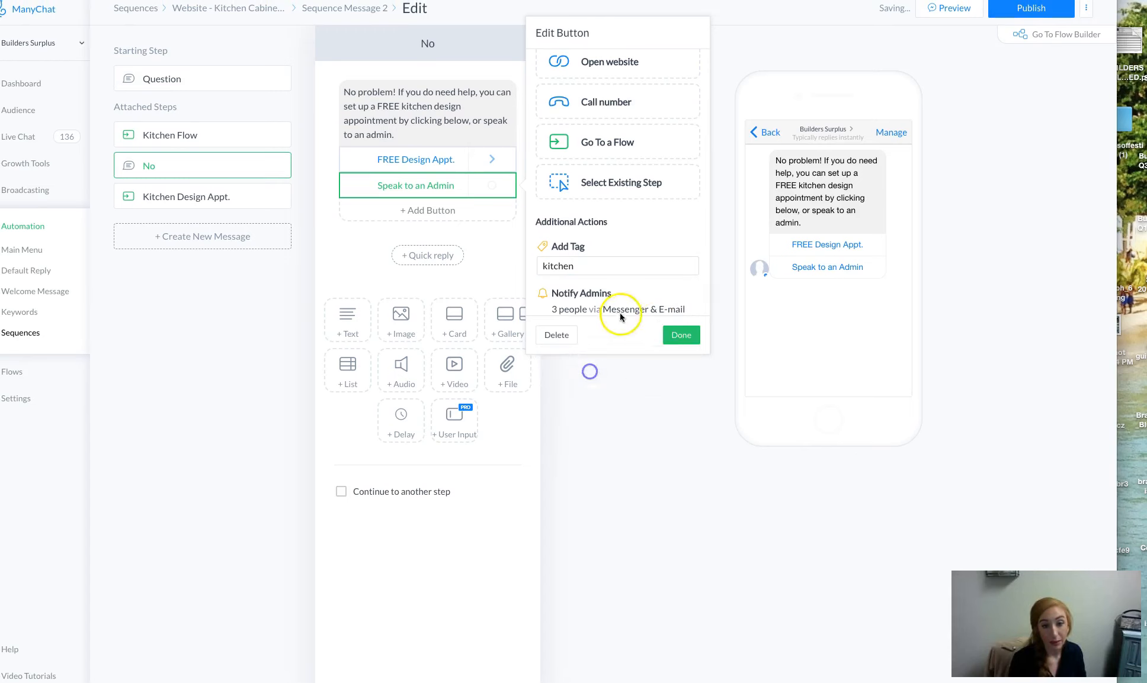
pyautogui.click(663, 310)
pyautogui.click(691, 191)
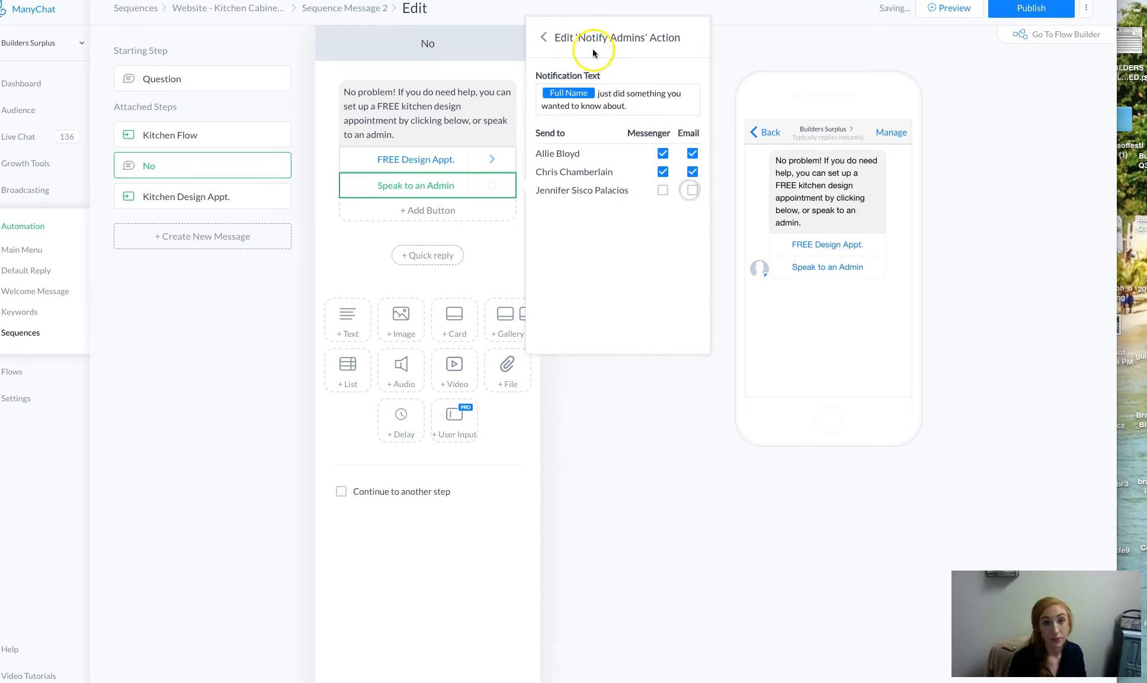
# Change the admin notification text to the Full Name field followed by "wants to talk to you." and finish the button's settings
pyautogui.tripleClick(608, 93)
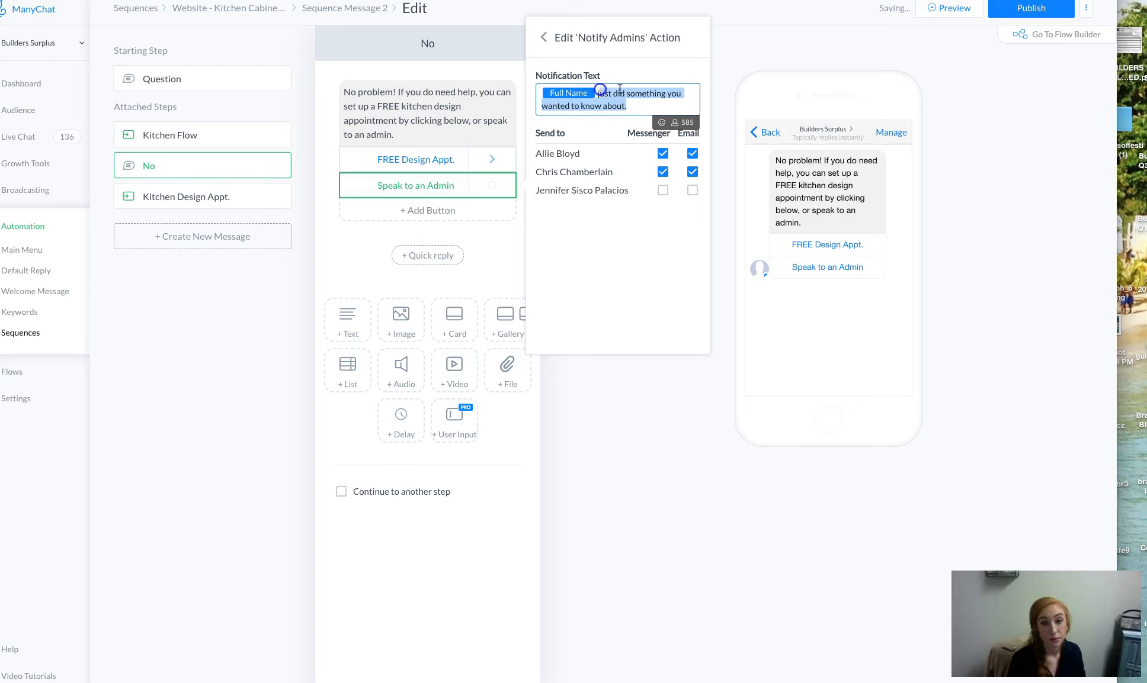
pyautogui.press('BackSpace')
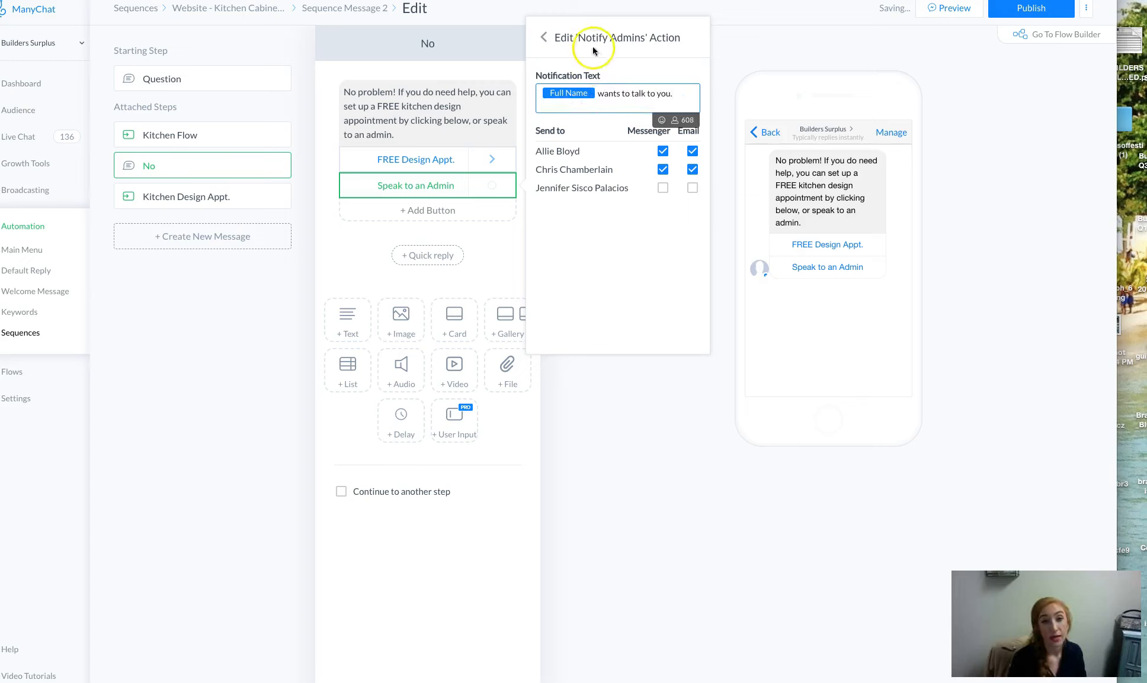
pyautogui.click(543, 37)
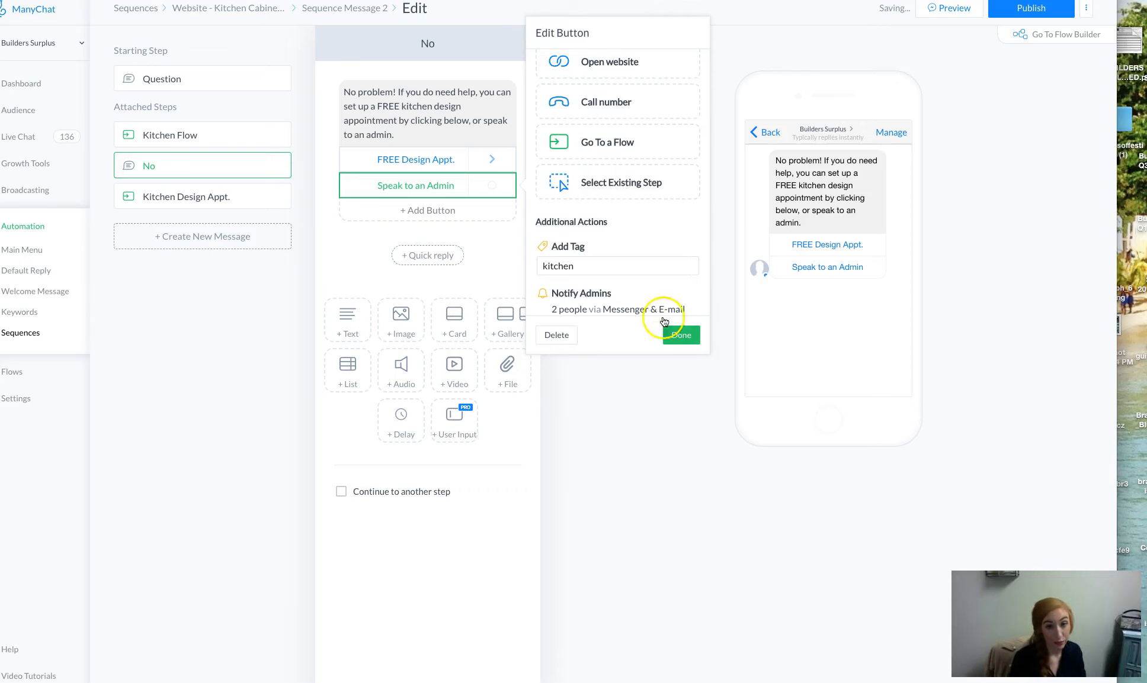
pyautogui.click(680, 336)
# Link the "Speak to an Admin" button to the existing "I need a person" flow and publish the sequence message
pyautogui.click(474, 187)
pyautogui.click(643, 255)
pyautogui.click(589, 148)
pyautogui.click(415, 80)
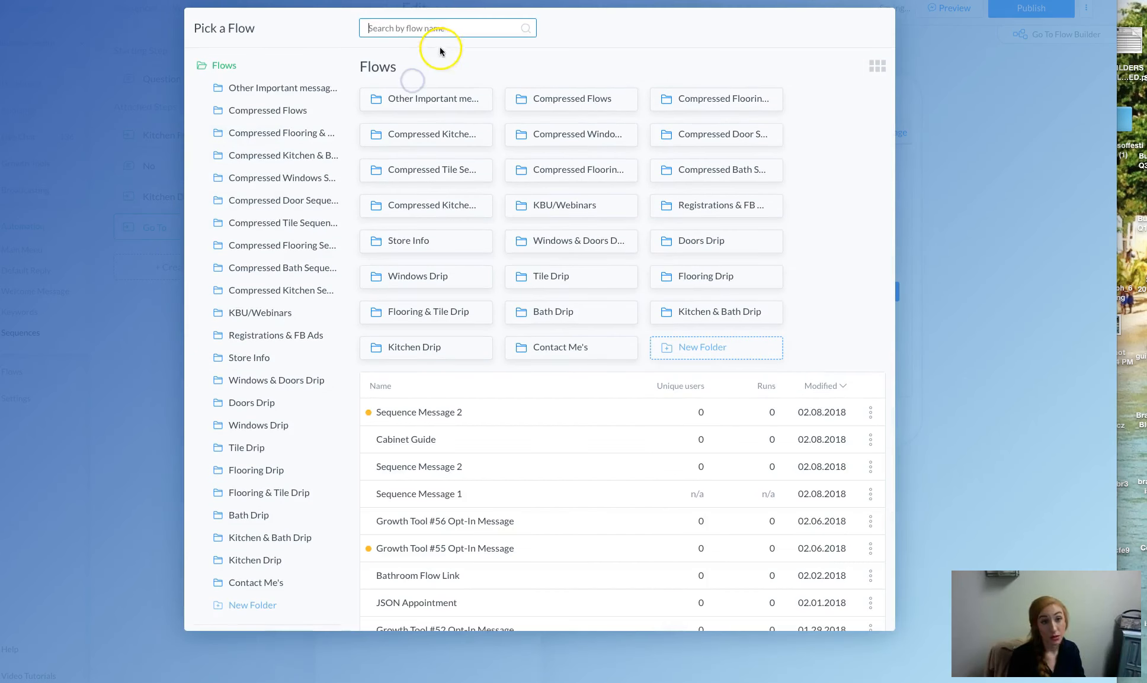
pyautogui.write('per')
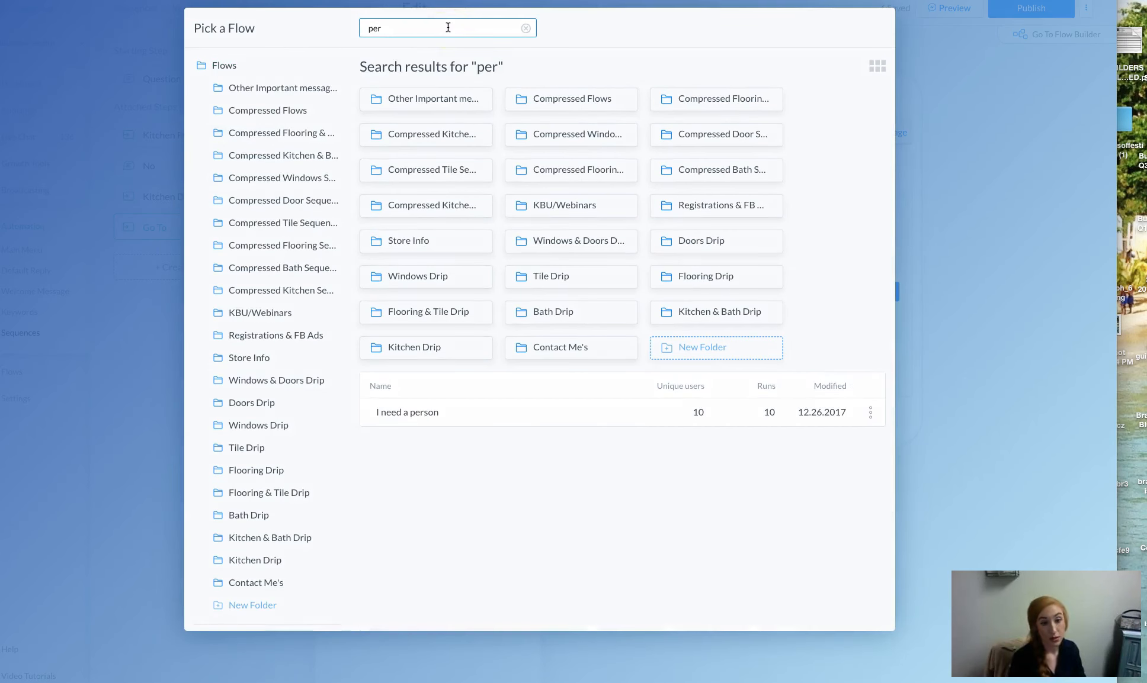
pyautogui.click(463, 413)
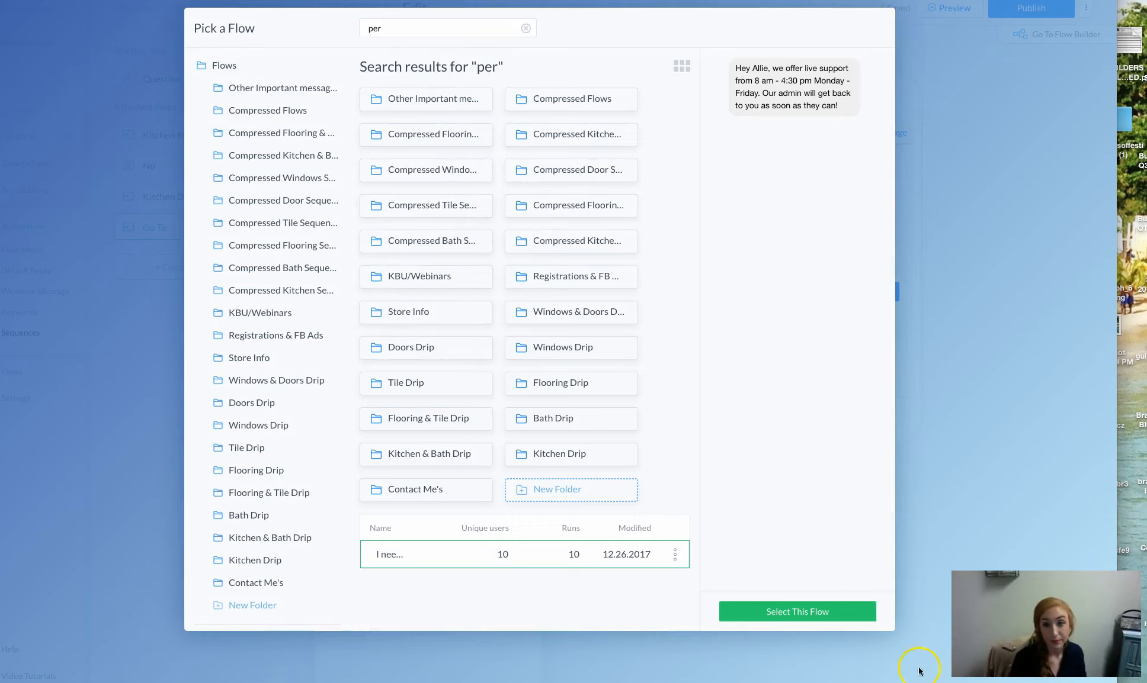
pyautogui.click(807, 614)
pyautogui.click(1014, 9)
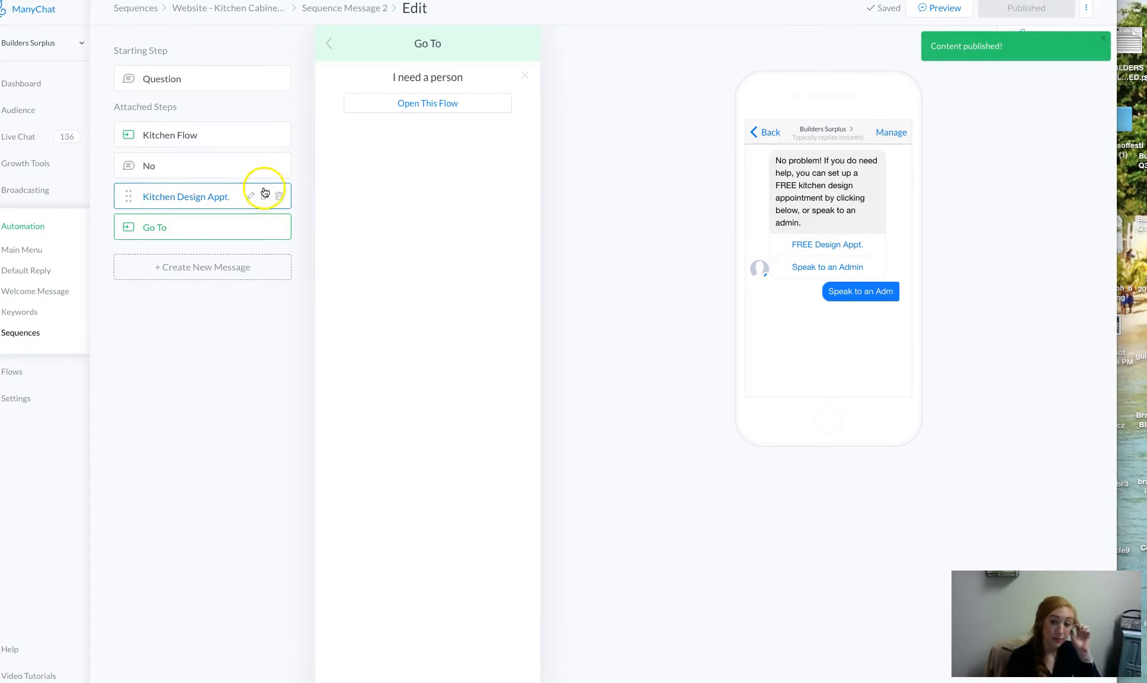
# Review the Question step and the Compressed Kitchen flow behind Kitchen Flow, browsing all its gallery cards through Installation
pyautogui.click(181, 80)
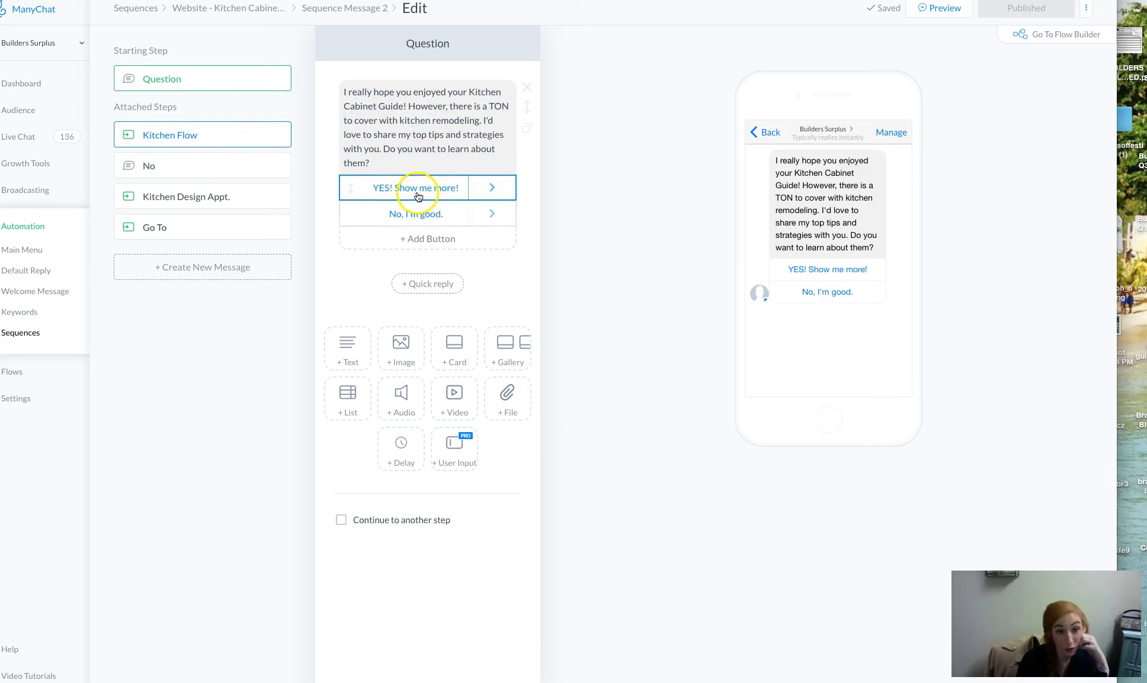
pyautogui.click(212, 133)
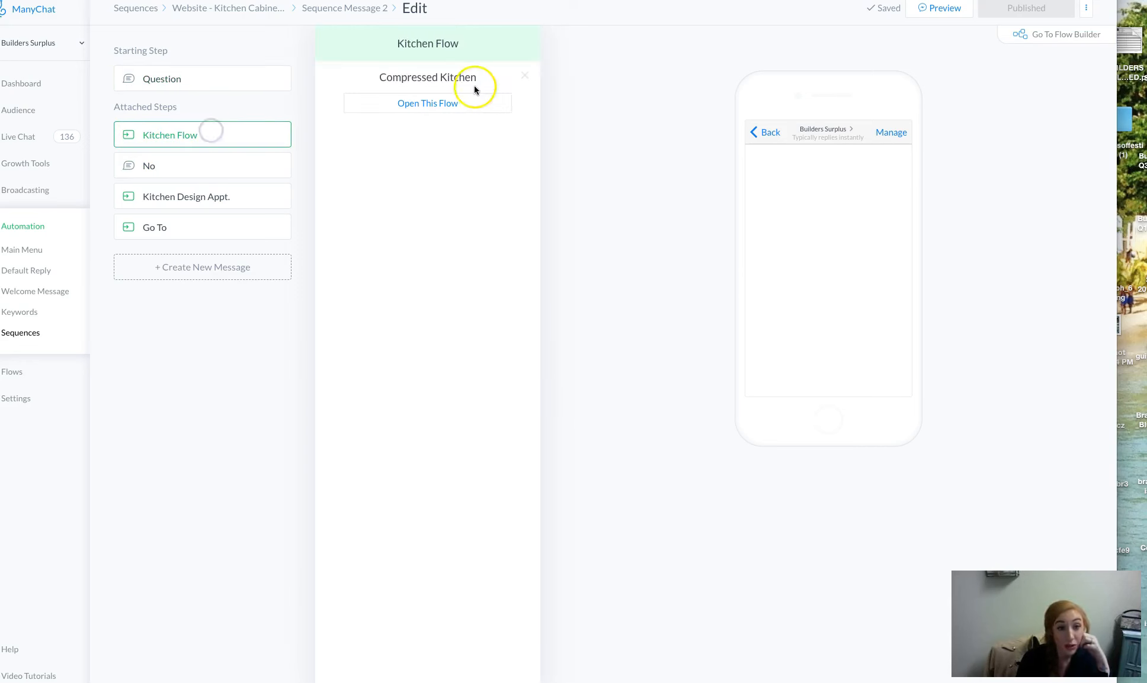
pyautogui.click(462, 103)
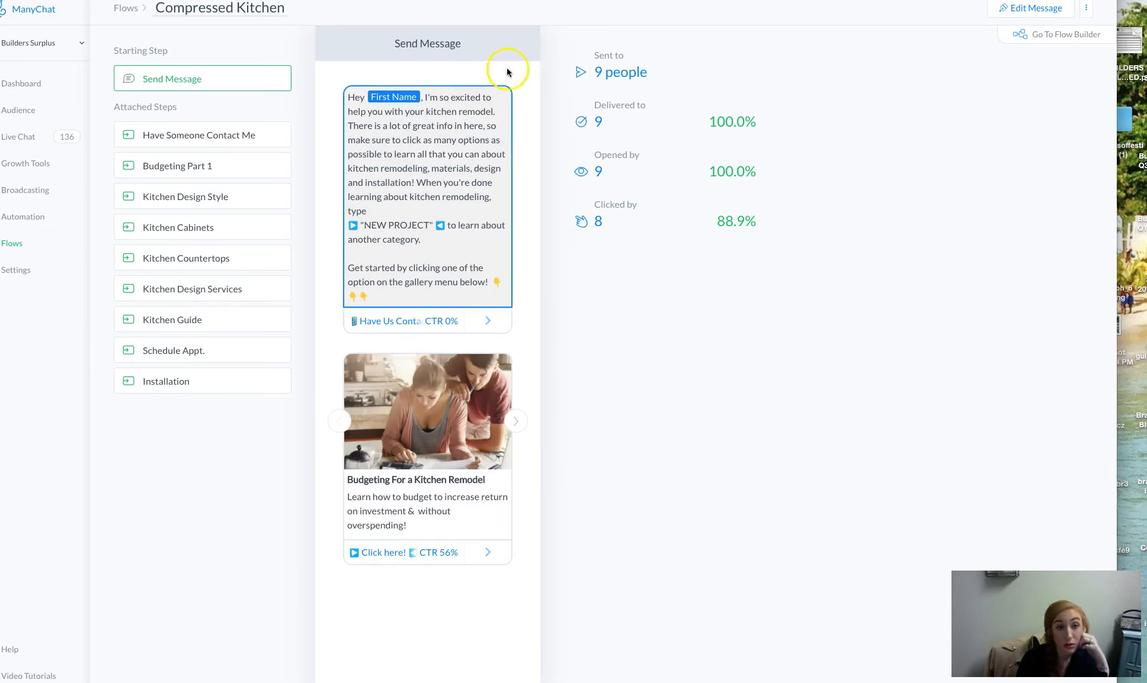
pyautogui.click(514, 423)
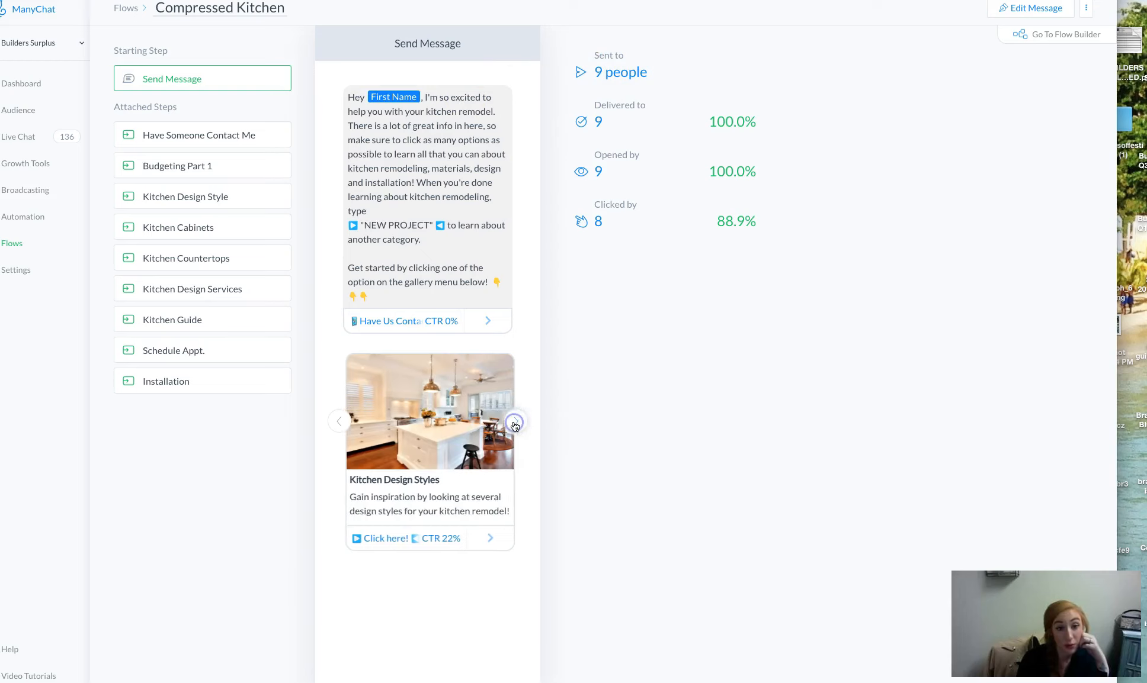
pyautogui.click(514, 424)
pyautogui.click(514, 423)
pyautogui.click(514, 423)
pyautogui.click(514, 423)
pyautogui.click(514, 424)
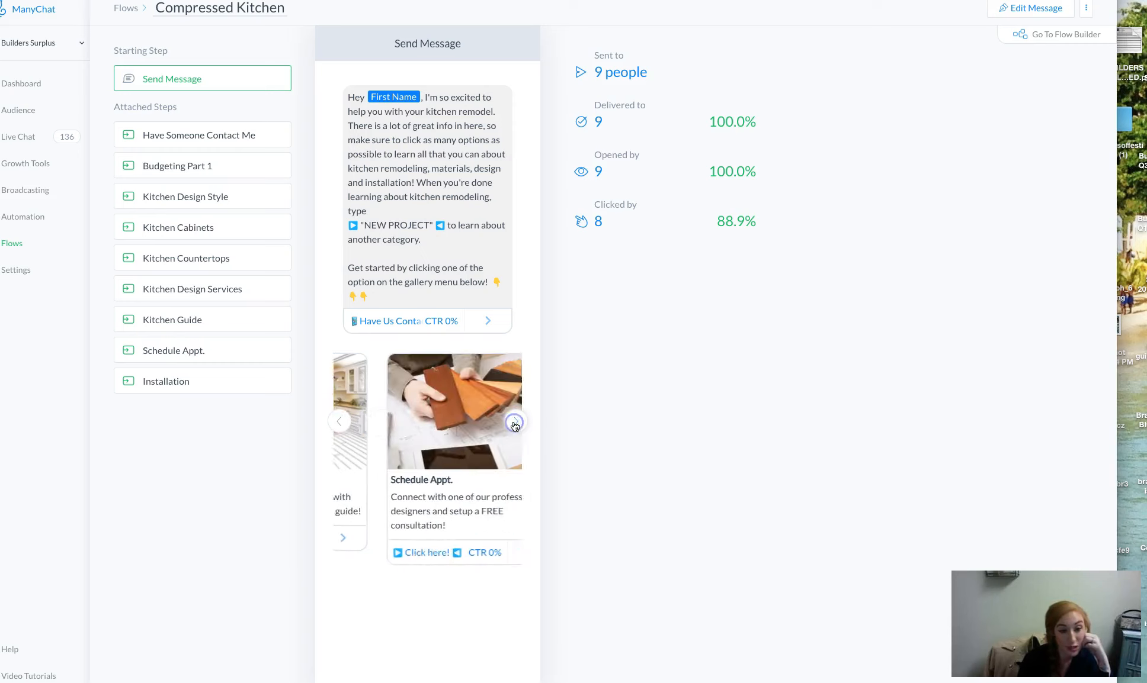
pyautogui.click(514, 424)
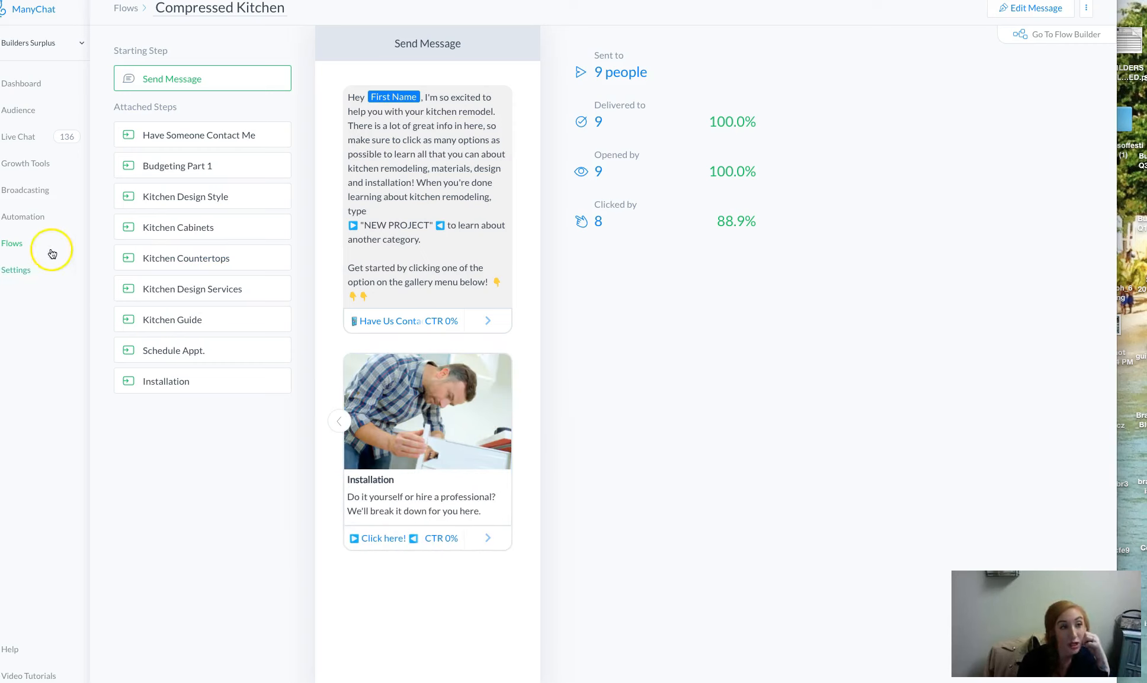
# Reopen Sequence Message 2 of the "Website - Kitchen Cabinet Guide" sequence and check its No and Question steps
pyautogui.click(34, 218)
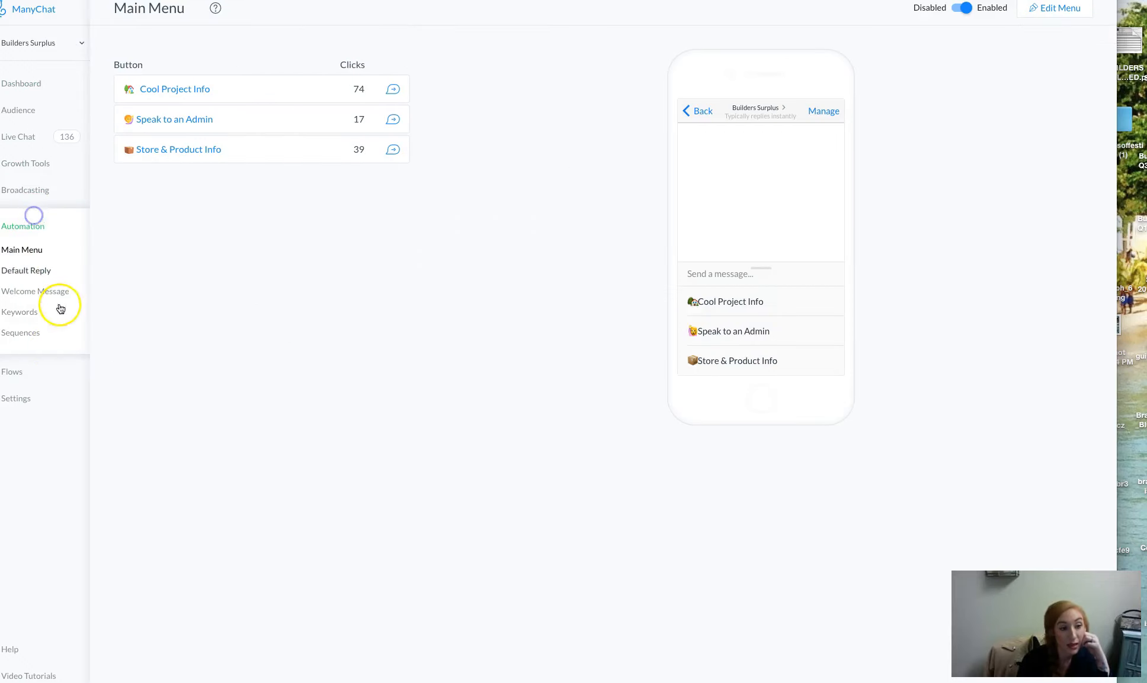
pyautogui.click(23, 332)
pyautogui.scroll(-10, 256, 115)
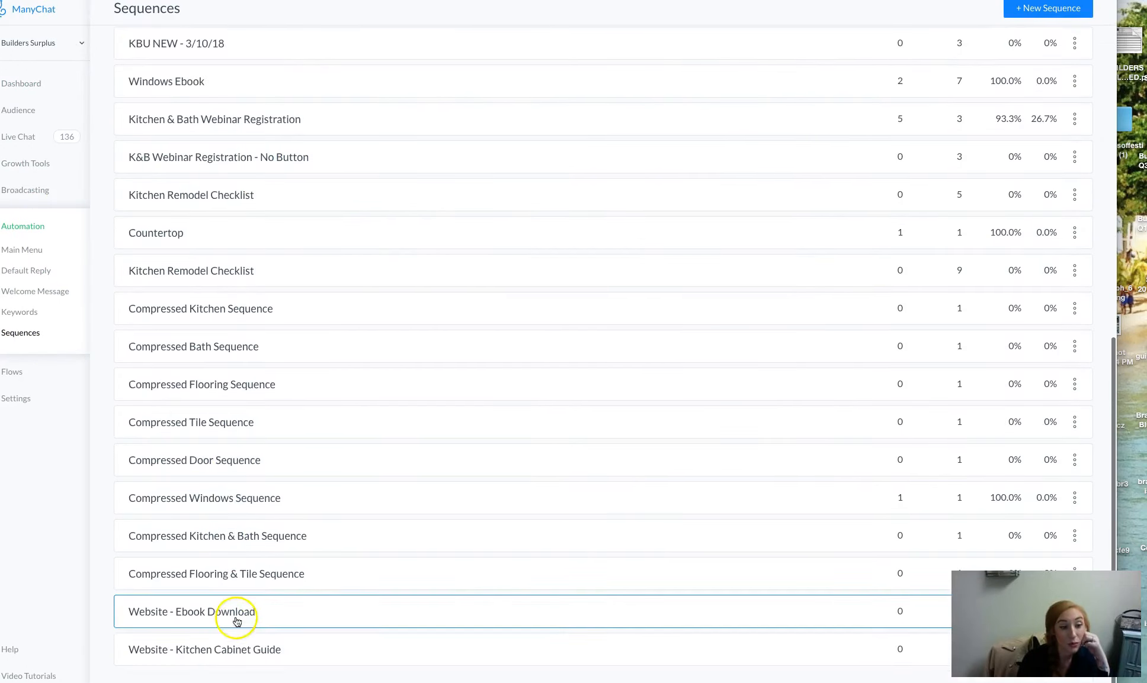
pyautogui.click(239, 650)
pyautogui.click(349, 128)
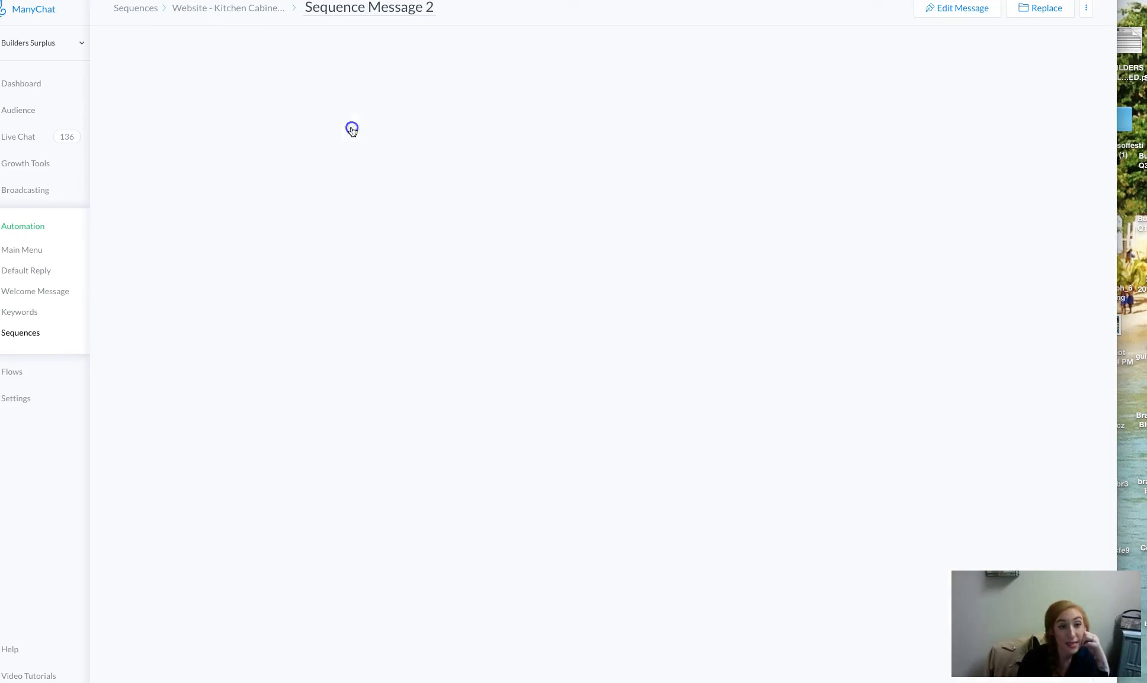
pyautogui.click(178, 164)
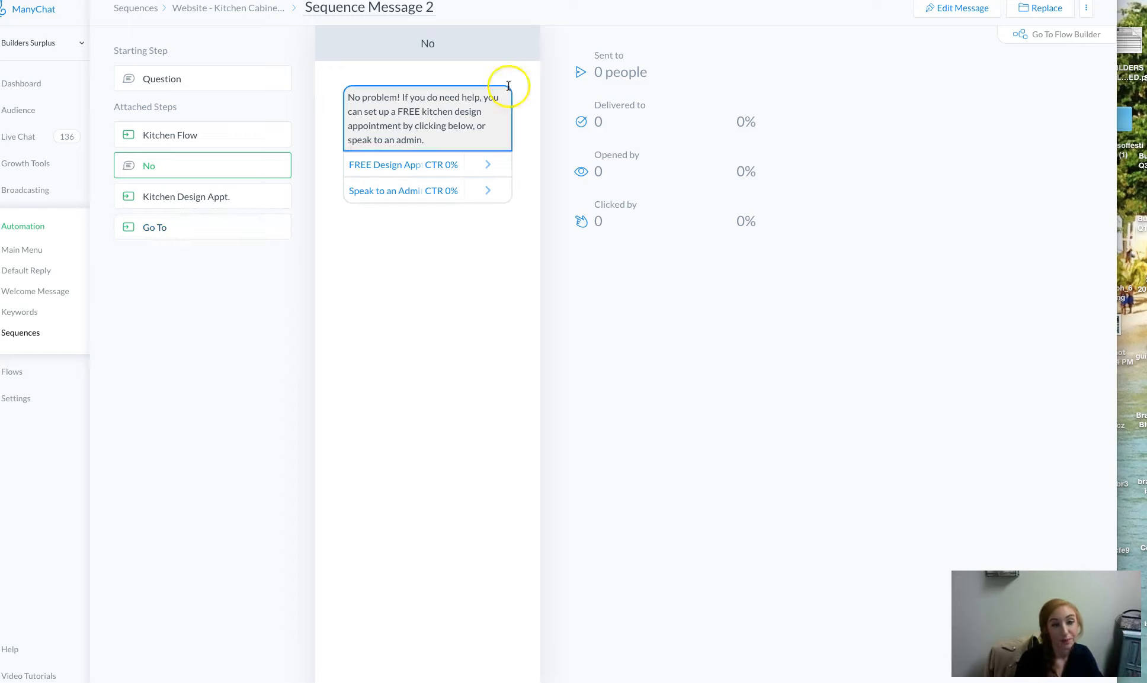
pyautogui.click(164, 84)
# Activate Sequence Message 2 in the "Website - Kitchen Cabinet Guide" sequence
pyautogui.click(261, 9)
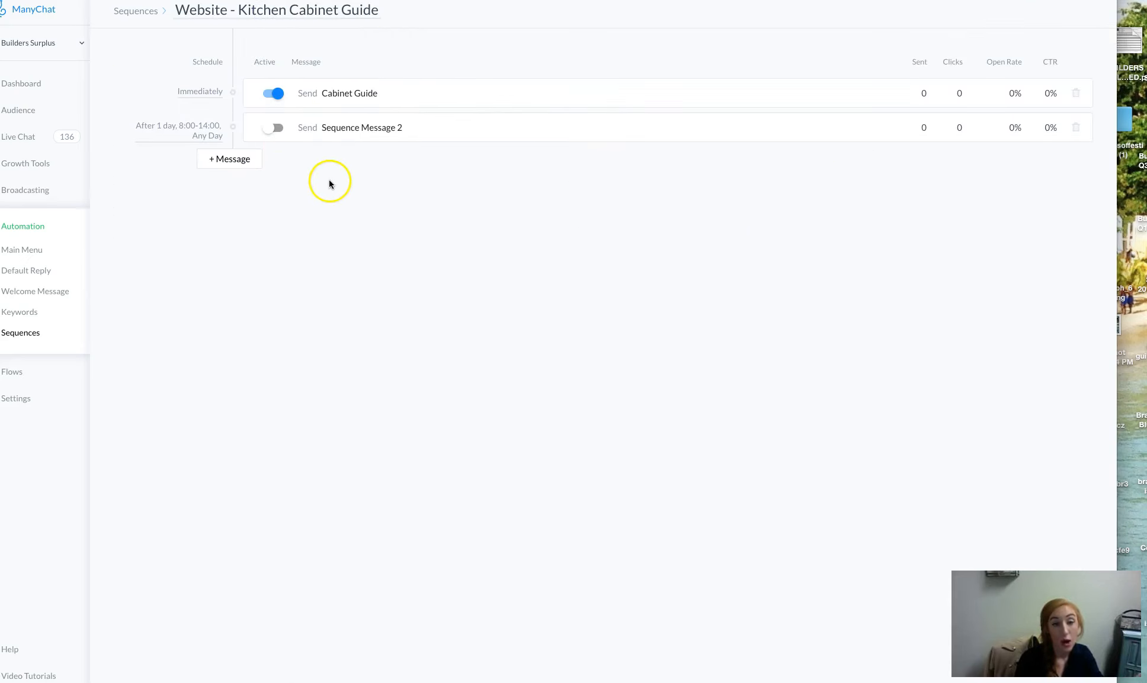
pyautogui.click(269, 127)
pyautogui.click(272, 128)
pyautogui.click(274, 128)
pyautogui.click(273, 128)
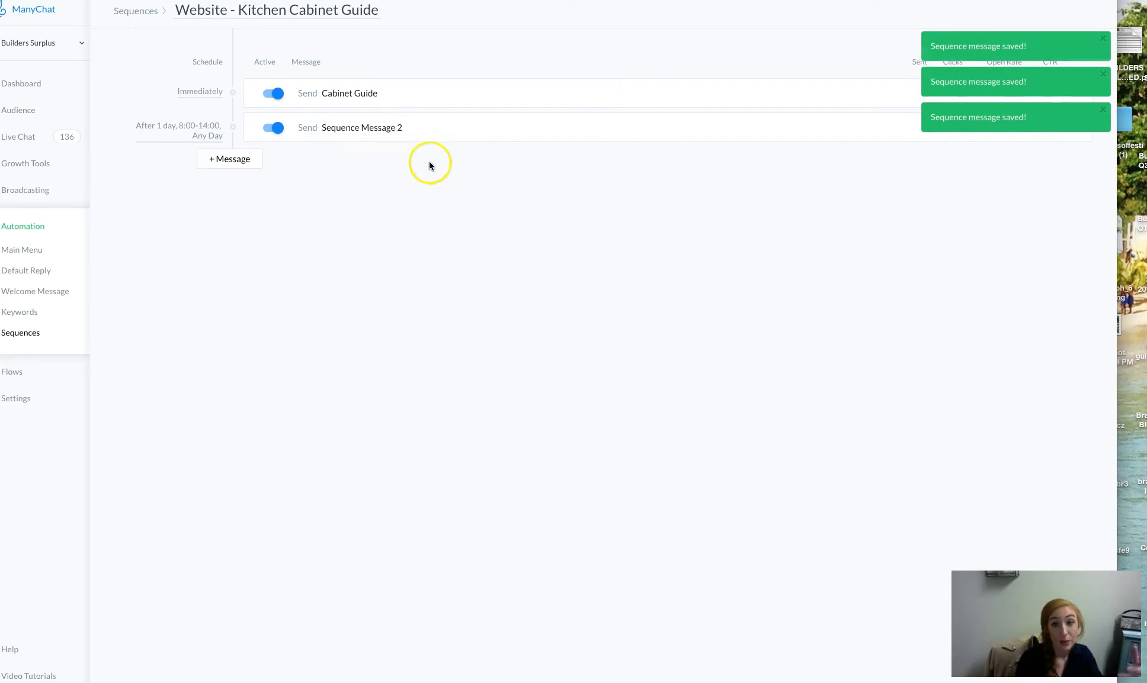